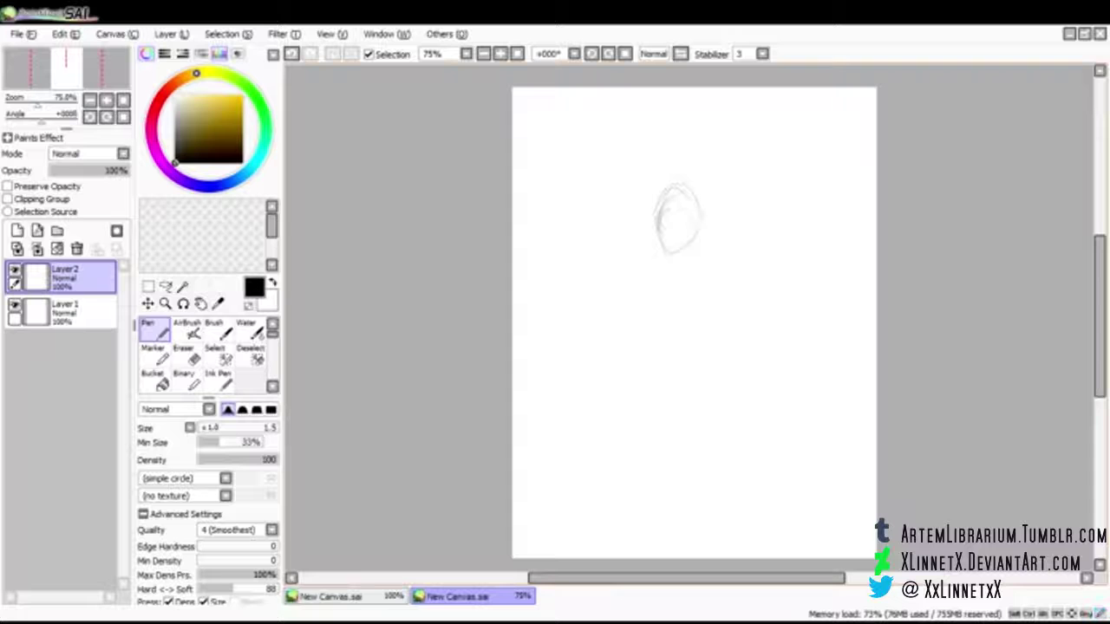
mouse_move(672, 264)
left_mouse_down()
mouse_move(646, 266)
mouse_move(633, 303)
left_mouse_up()
mouse_move(688, 241)
left_mouse_down()
mouse_move(687, 262)
mouse_move(723, 263)
mouse_move(725, 302)
mouse_move(703, 322)
left_mouse_up()
mouse_move(652, 267)
left_mouse_down()
mouse_move(666, 265)
mouse_move(639, 293)
mouse_move(644, 328)
left_mouse_up()
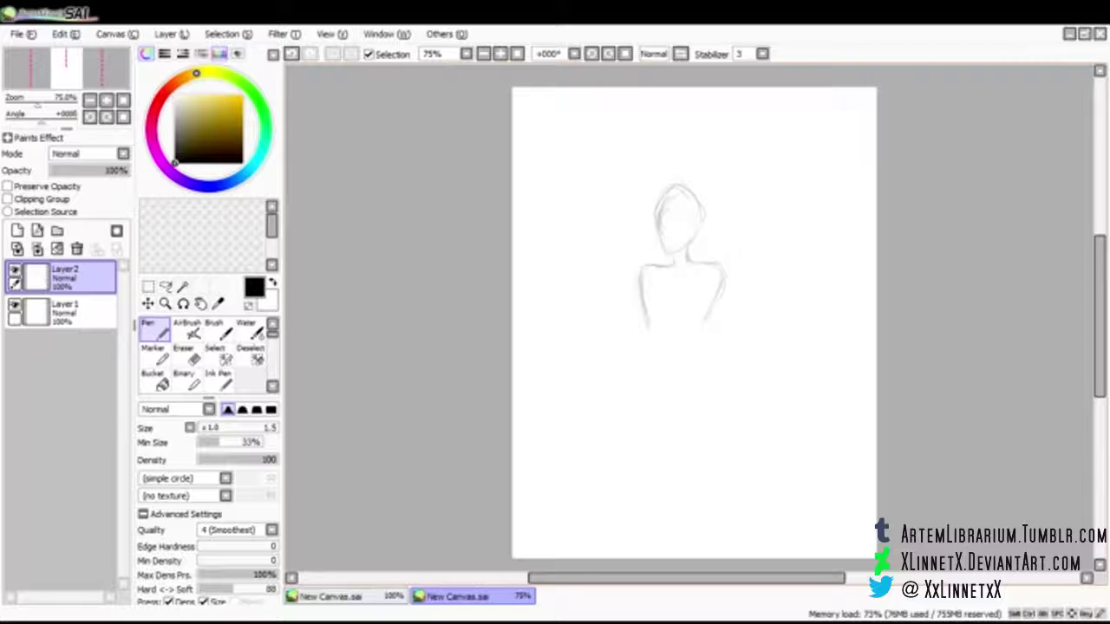
left_click_drag(721, 268, 692, 341)
key("e")
mouse_move(645, 276)
left_mouse_down()
mouse_move(706, 214)
mouse_move(669, 176)
mouse_move(709, 320)
mouse_move(716, 232)
mouse_move(641, 260)
mouse_move(675, 363)
left_mouse_up()
key("n")
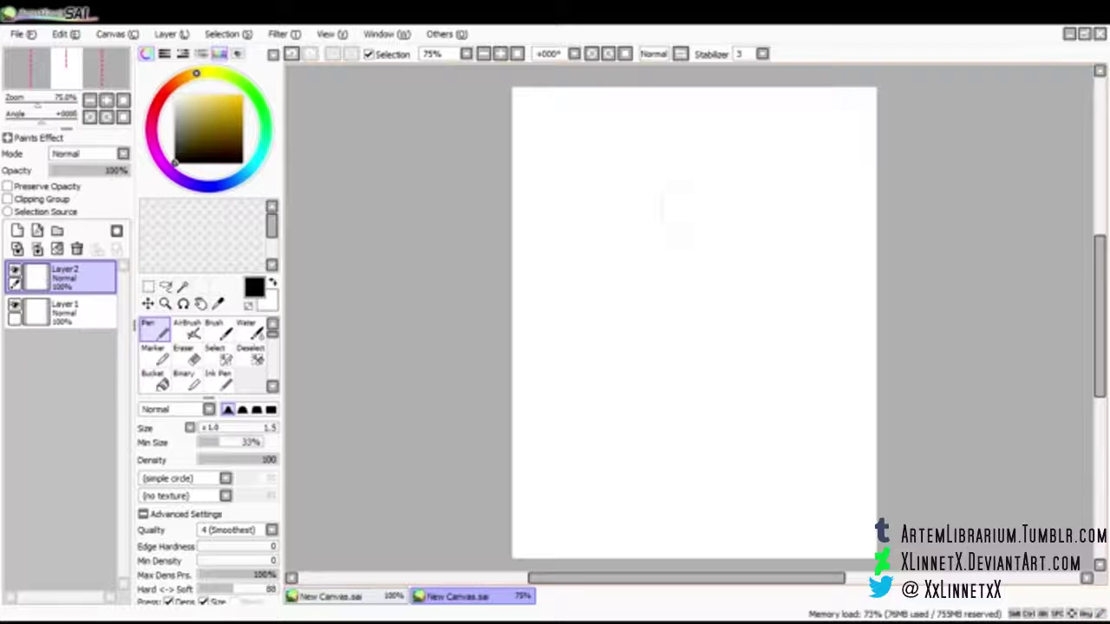
Step: Rough in the neck and front shoulder line below the head, and erase the trial torso and leg strokes
mouse_move(674, 198)
left_mouse_down()
mouse_move(657, 273)
mouse_move(682, 242)
mouse_move(651, 254)
mouse_move(648, 270)
left_mouse_up()
left_click_drag(656, 273, 659, 298)
left_click_drag(732, 331, 736, 358)
mouse_move(682, 288)
left_mouse_down()
mouse_move(631, 299)
mouse_move(629, 384)
mouse_move(605, 441)
mouse_move(651, 383)
left_mouse_up()
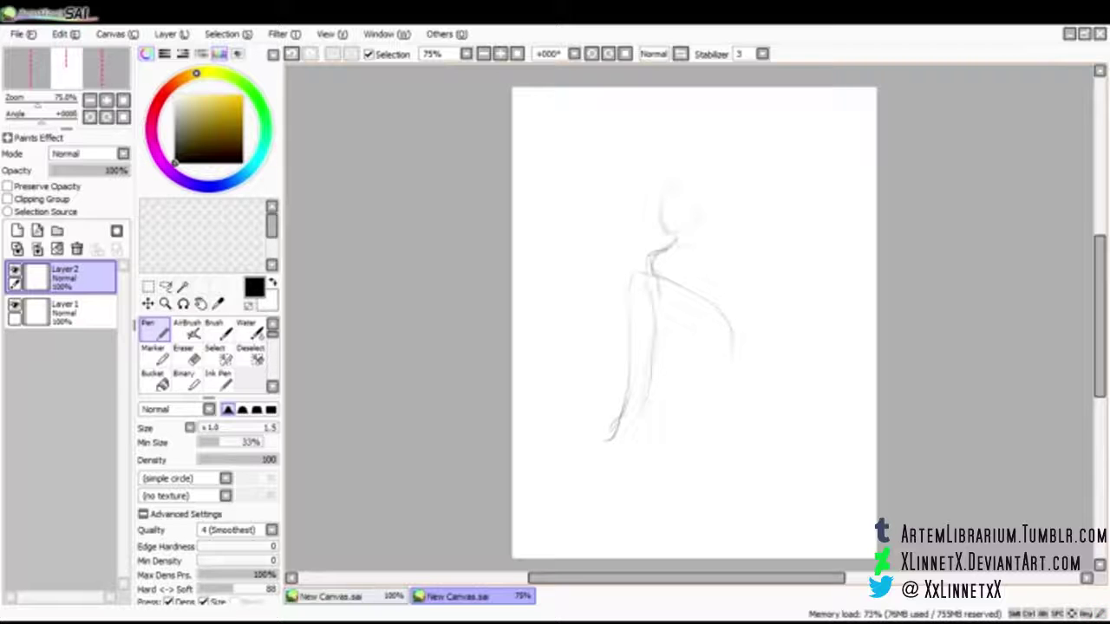
mouse_move(662, 301)
left_mouse_down()
mouse_move(662, 378)
mouse_move(632, 335)
mouse_move(612, 404)
mouse_move(653, 434)
left_mouse_up()
key("e")
key("n")
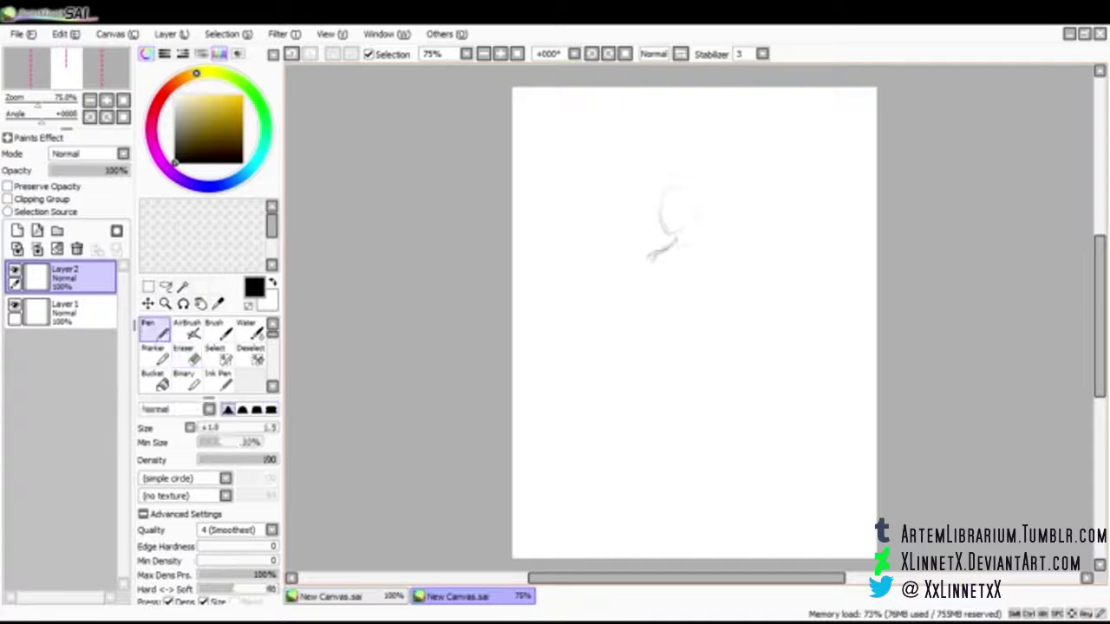
Step: Sketch the back shoulder, both sides of the torso and the top line of the seated lap
left_click_drag(689, 230, 715, 236)
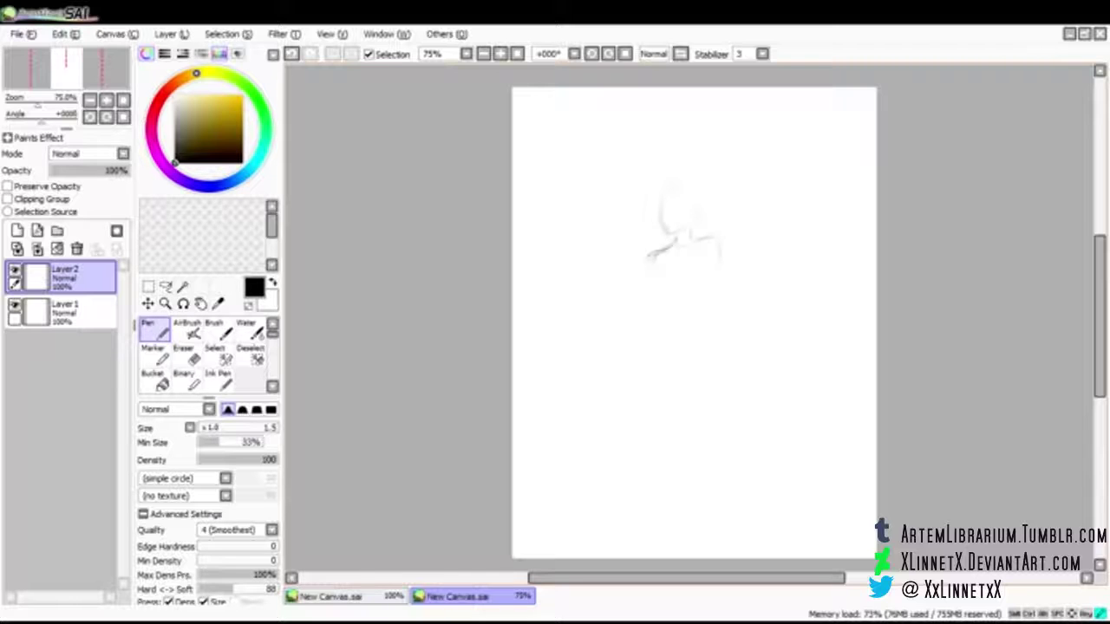
left_click_drag(658, 277, 657, 311)
left_click_drag(710, 324, 721, 348)
left_click_drag(657, 316, 640, 318)
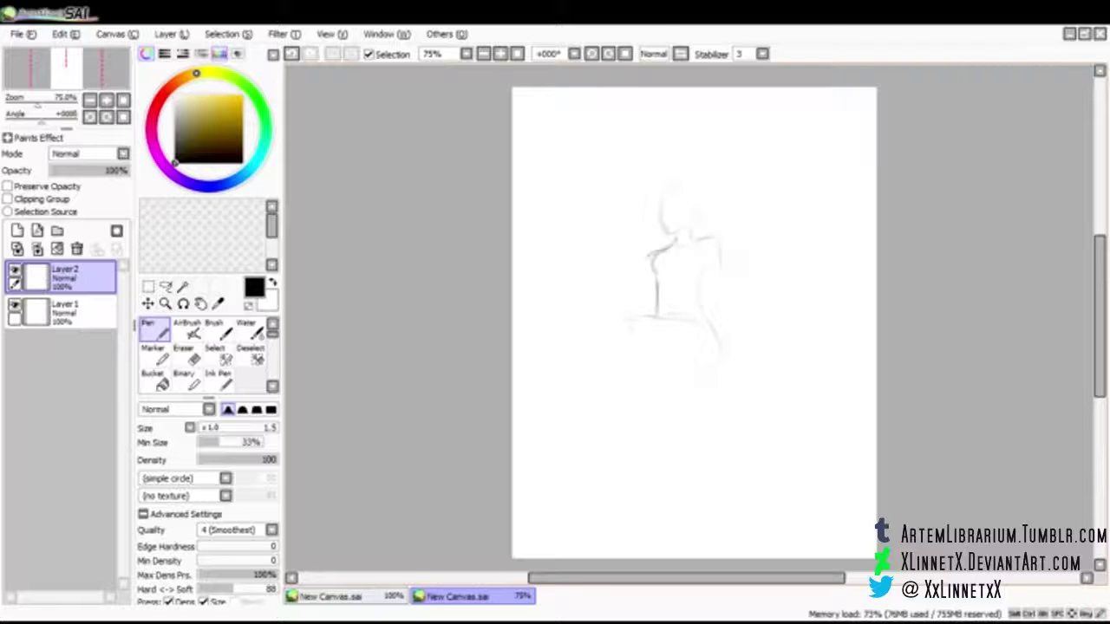
Step: Sketch the front crossed leg from knee to toe, with the foot in a high-heeled shoe
left_click_drag(633, 318, 630, 351)
left_click_drag(653, 322, 661, 359)
left_click_drag(665, 408, 683, 472)
mouse_move(645, 317)
left_mouse_down()
mouse_move(634, 315)
mouse_move(632, 359)
mouse_move(645, 509)
mouse_move(626, 521)
left_mouse_up()
mouse_move(648, 479)
left_mouse_down()
mouse_move(628, 520)
mouse_move(664, 517)
left_mouse_up()
mouse_move(672, 470)
left_mouse_down()
mouse_move(667, 492)
mouse_move(685, 512)
mouse_move(685, 495)
left_mouse_up()
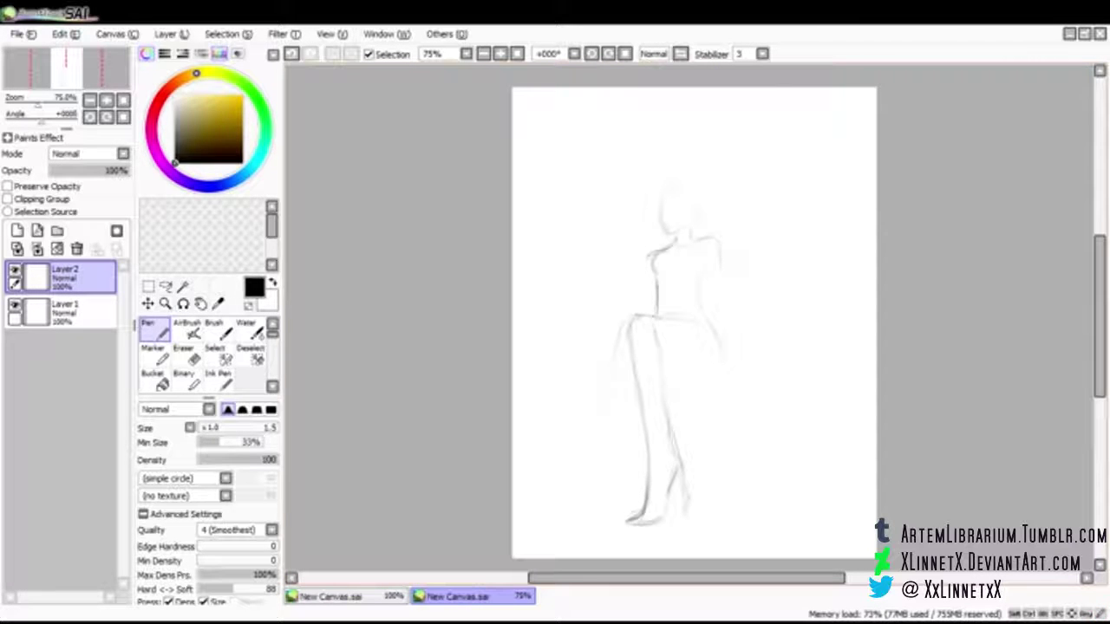
mouse_move(676, 457)
left_mouse_down()
mouse_move(685, 486)
mouse_move(663, 507)
left_mouse_up()
mouse_move(680, 475)
left_mouse_down()
mouse_move(660, 515)
mouse_move(630, 524)
left_mouse_up()
Step: Strengthen the front leg's shin contour from the knee down to the pointed toe with repeated strokes
mouse_move(626, 522)
left_mouse_down()
mouse_move(662, 520)
mouse_move(626, 523)
mouse_move(644, 417)
left_mouse_up()
left_click_drag(632, 361, 641, 418)
left_click_drag(627, 333, 630, 352)
left_click_drag(636, 369, 652, 456)
left_click_drag(640, 395, 645, 409)
left_click_drag(645, 416, 650, 434)
left_click_drag(647, 428, 652, 471)
left_click_drag(633, 367, 642, 398)
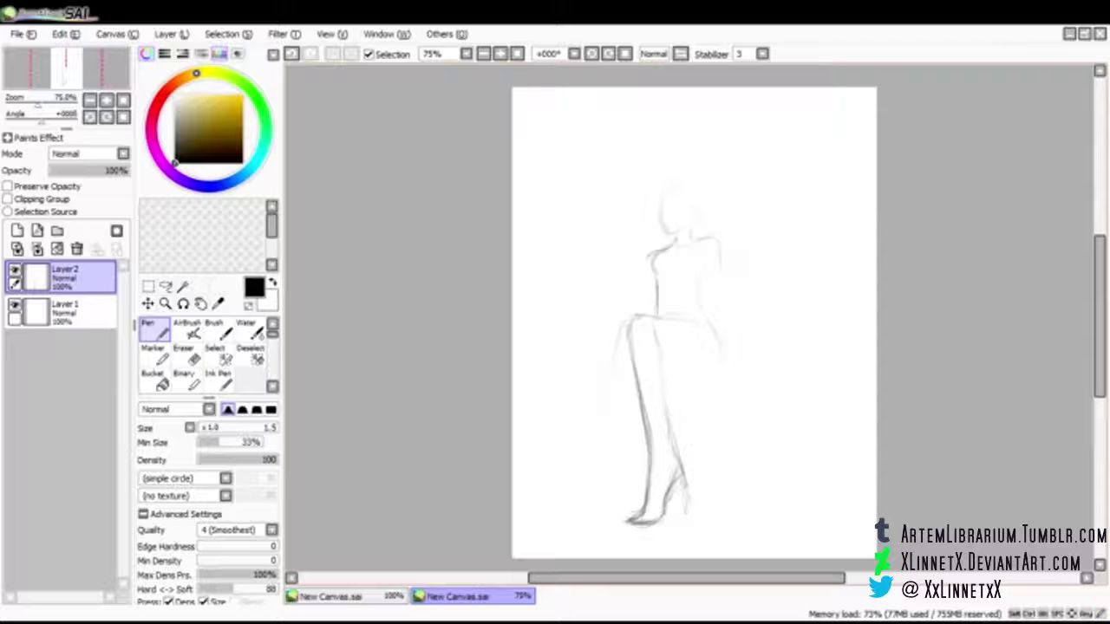
Step: Sketch the second leg behind the front one, slanting outward from the knee to a pointed foot
left_click_drag(618, 345, 598, 440)
left_click_drag(605, 396, 584, 503)
left_click_drag(597, 450, 583, 510)
mouse_move(582, 505)
left_mouse_down()
mouse_move(569, 517)
mouse_move(592, 513)
mouse_move(608, 486)
mouse_move(601, 499)
left_mouse_up()
left_click_drag(610, 456, 617, 477)
left_click_drag(615, 432, 607, 461)
left_click_drag(624, 404, 615, 430)
left_click_drag(636, 368, 623, 408)
Step: Define the front leg's calf and ankle contour with darker strokes from below the knee to the heel
left_click_drag(679, 454, 669, 464)
mouse_move(675, 404)
left_mouse_down()
mouse_move(665, 461)
mouse_move(662, 443)
mouse_move(673, 457)
mouse_move(667, 494)
left_mouse_up()
left_click_drag(678, 456, 671, 474)
left_click_drag(664, 390, 669, 444)
left_click_drag(661, 365, 659, 387)
left_click_drag(659, 336, 657, 356)
left_click_drag(662, 390, 660, 405)
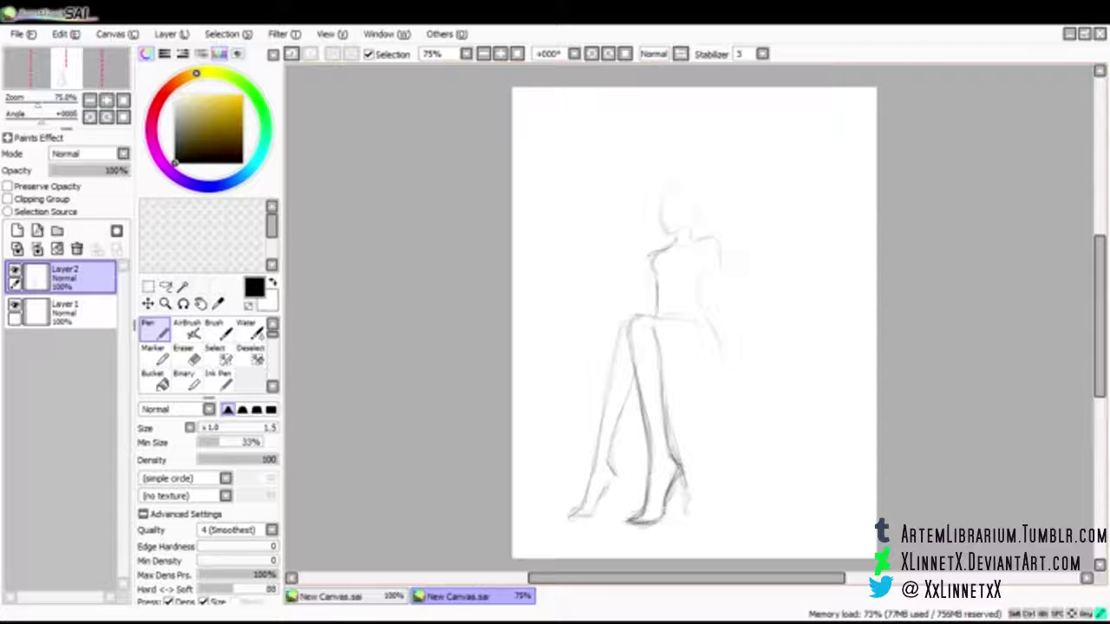
Step: Sketch the supporting arm behind the torso and add stiletto heels to both shoes
left_click_drag(724, 314, 730, 332)
mouse_move(615, 477)
left_mouse_down()
mouse_move(615, 513)
mouse_move(607, 486)
left_mouse_up()
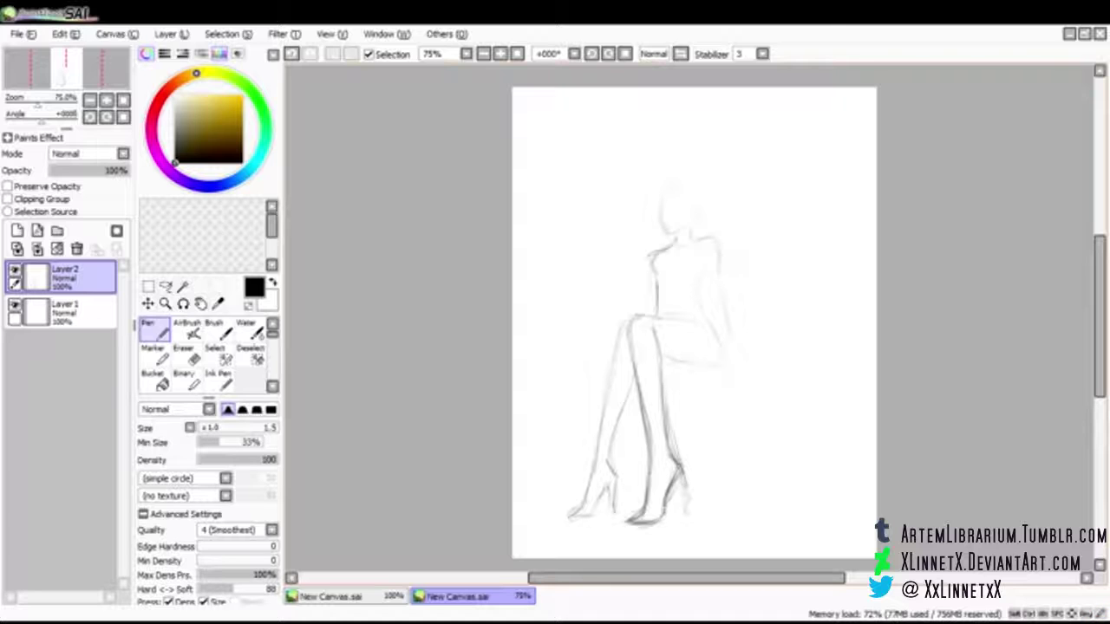
left_click_drag(663, 417, 671, 456)
mouse_move(664, 423)
left_mouse_down()
mouse_move(678, 469)
mouse_move(659, 518)
left_mouse_up()
left_click_drag(681, 465, 669, 509)
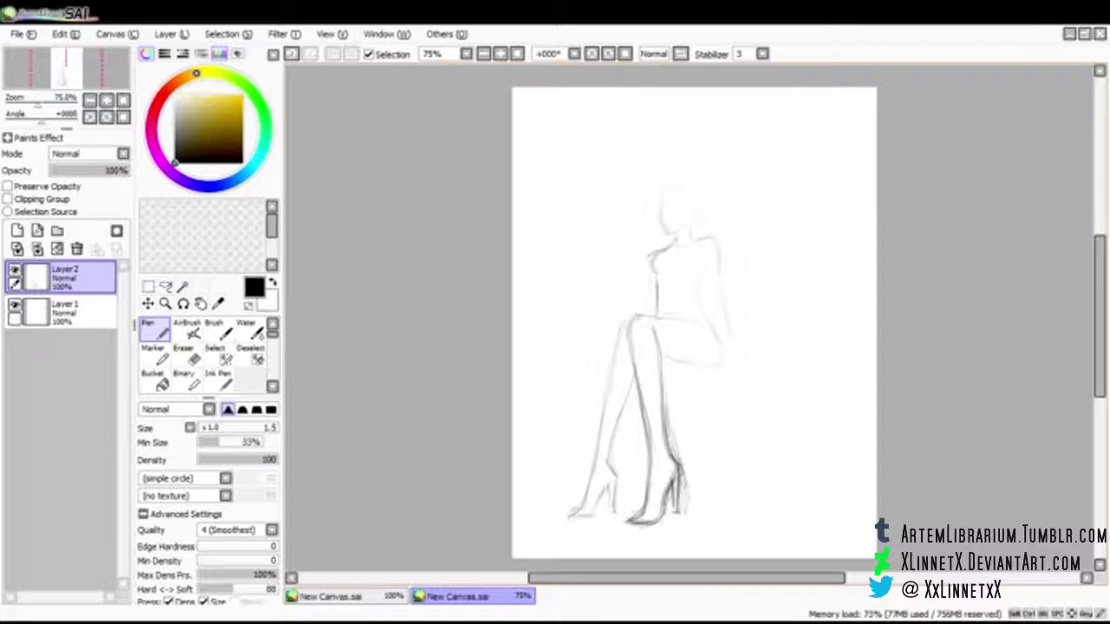
Step: Rough in the stepped edge of the seat block behind the legs and erase its stray upper line
left_click_drag(679, 391, 735, 397)
mouse_move(733, 400)
left_mouse_down()
mouse_move(759, 404)
mouse_move(754, 444)
mouse_move(783, 497)
left_mouse_up()
left_click_drag(773, 443, 786, 512)
left_click_drag(723, 364, 742, 363)
key("e")
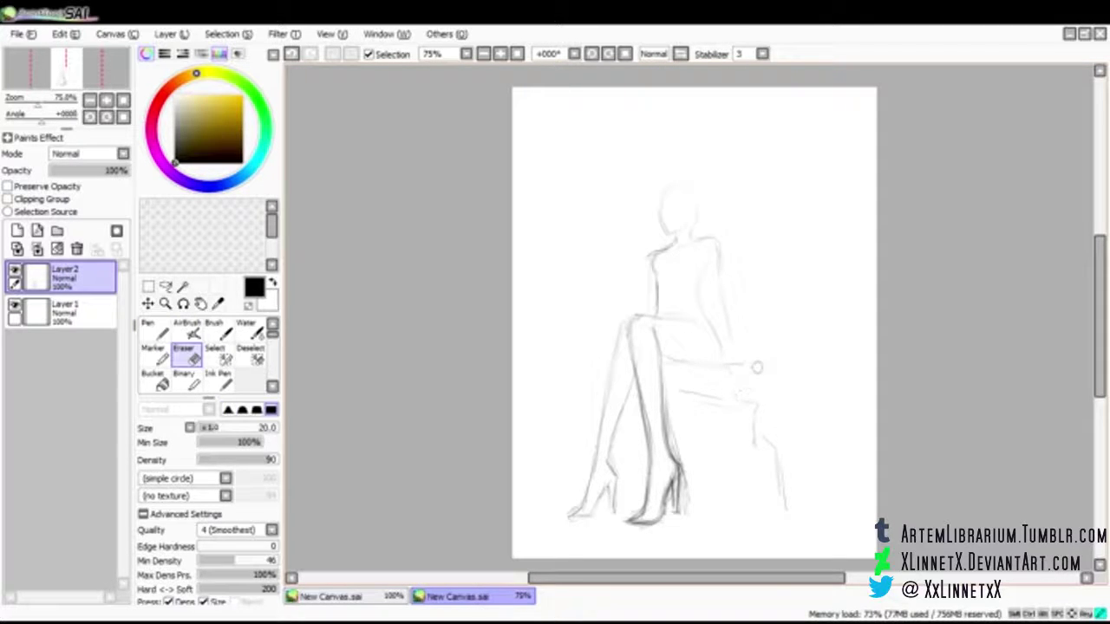
key("n")
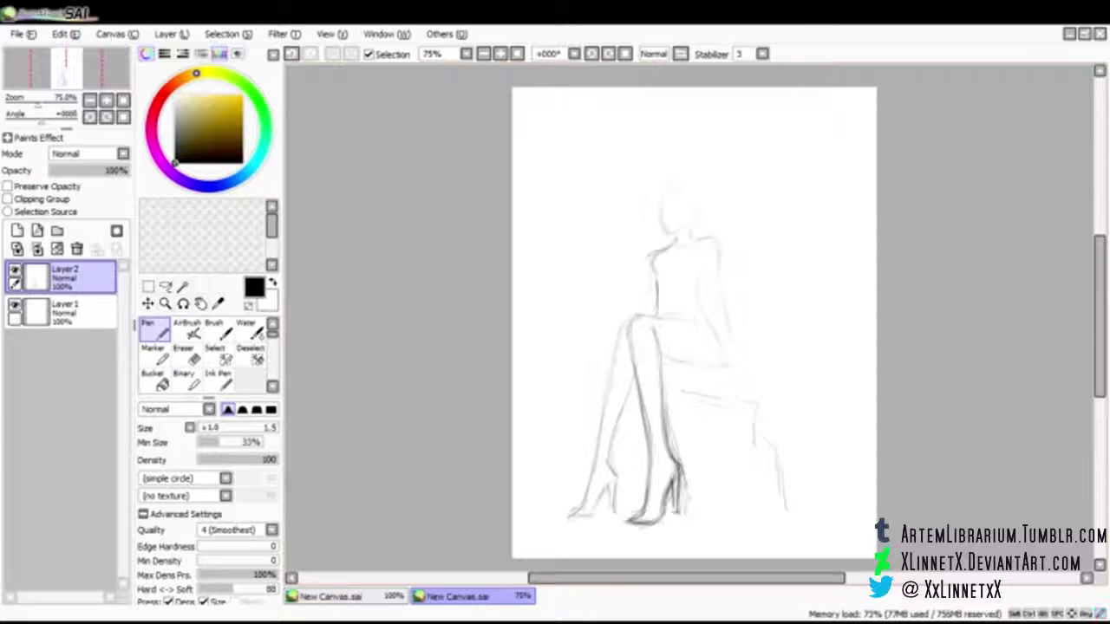
Step: Darken the front waist line and the front leg's shin and toe contour
left_click_drag(658, 285, 656, 317)
left_click_drag(632, 521, 644, 509)
left_click_drag(652, 447, 645, 503)
mouse_move(642, 401)
left_mouse_down()
mouse_move(652, 470)
mouse_move(634, 373)
left_mouse_up()
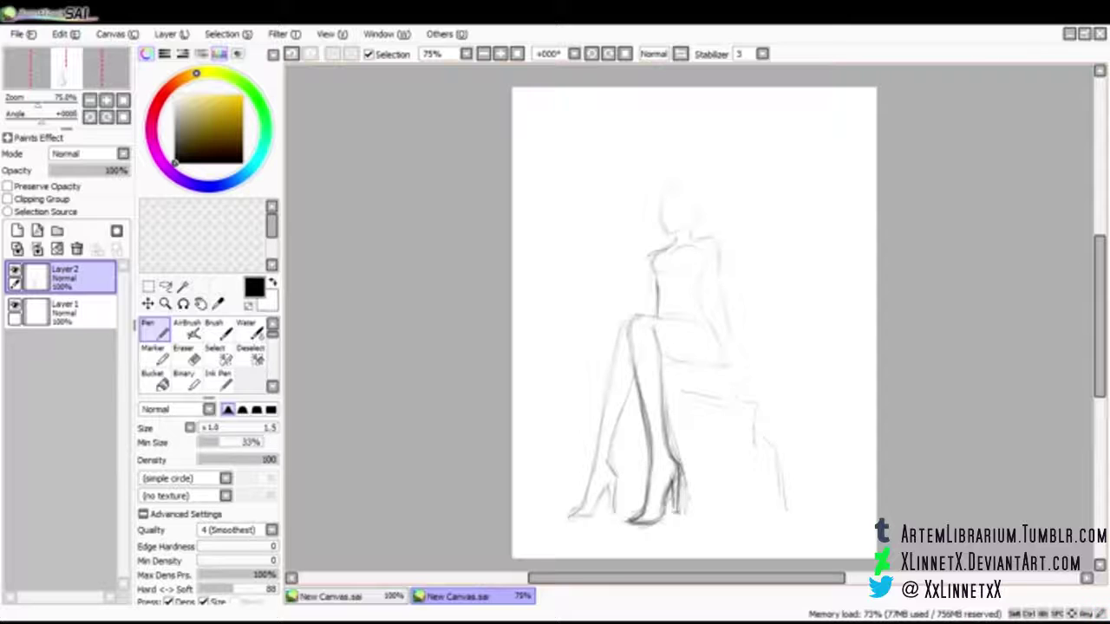
Step: Erase the heavy shin contour of the front leg and redraw it as a smoother curve down to the toe
key("e")
left_click_drag(652, 453, 642, 392)
mouse_move(642, 392)
left_mouse_down()
mouse_move(649, 450)
mouse_move(630, 519)
mouse_move(641, 508)
left_mouse_up()
key("n")
left_click_drag(647, 417, 649, 431)
left_click_drag(636, 379, 653, 458)
mouse_move(645, 419)
left_mouse_down()
mouse_move(654, 485)
mouse_move(643, 527)
mouse_move(631, 525)
left_mouse_up()
left_click_drag(645, 416, 648, 443)
left_click_drag(639, 392, 651, 461)
left_click_drag(649, 465, 650, 485)
mouse_move(648, 430)
left_mouse_down()
mouse_move(653, 500)
mouse_move(641, 518)
left_mouse_up()
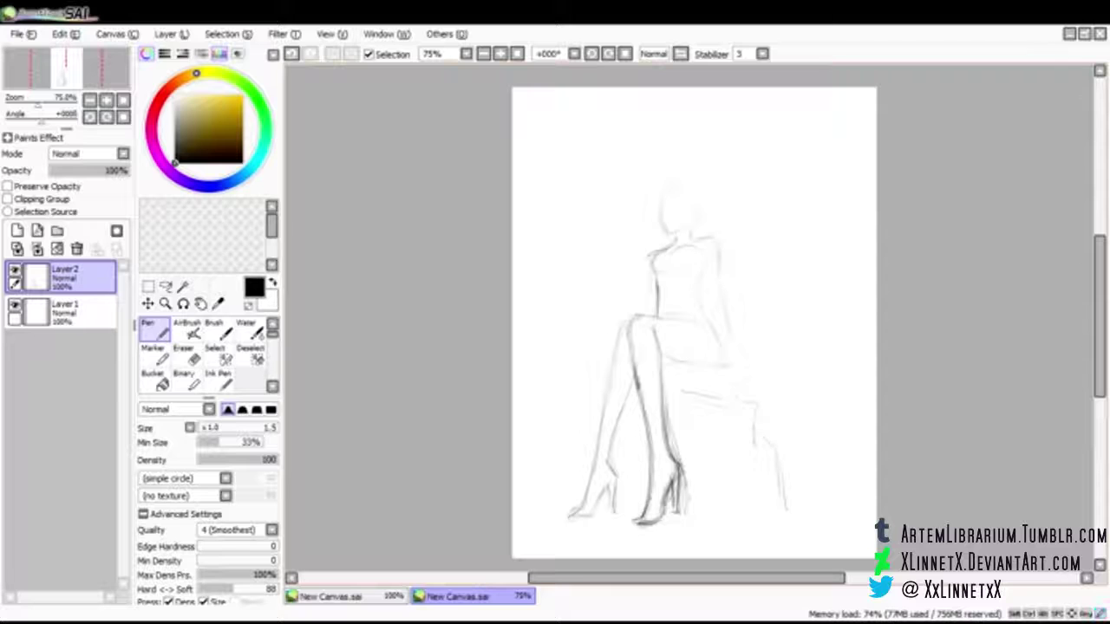
Step: Add the far arm along the front of the torso, the collar line and the supporting hand on the seat
left_click_drag(653, 279, 651, 304)
left_click_drag(651, 300, 645, 318)
left_click_drag(678, 238, 695, 236)
mouse_move(730, 319)
left_mouse_down()
mouse_move(727, 359)
mouse_move(746, 358)
mouse_move(749, 369)
mouse_move(727, 353)
mouse_move(712, 355)
mouse_move(720, 362)
left_mouse_up()
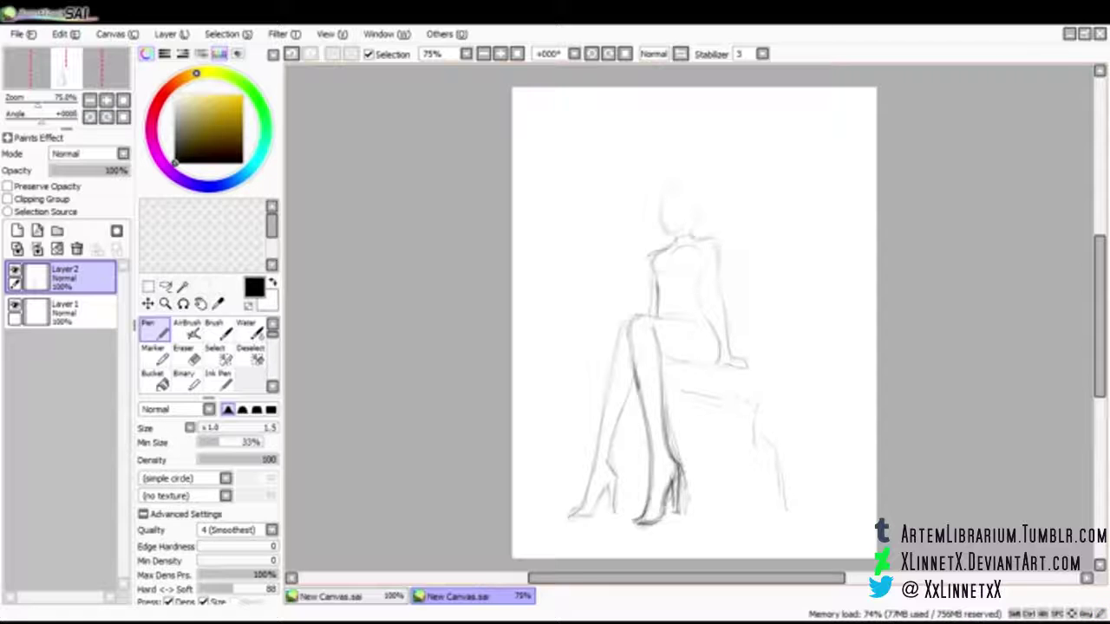
key("alt+Tab")
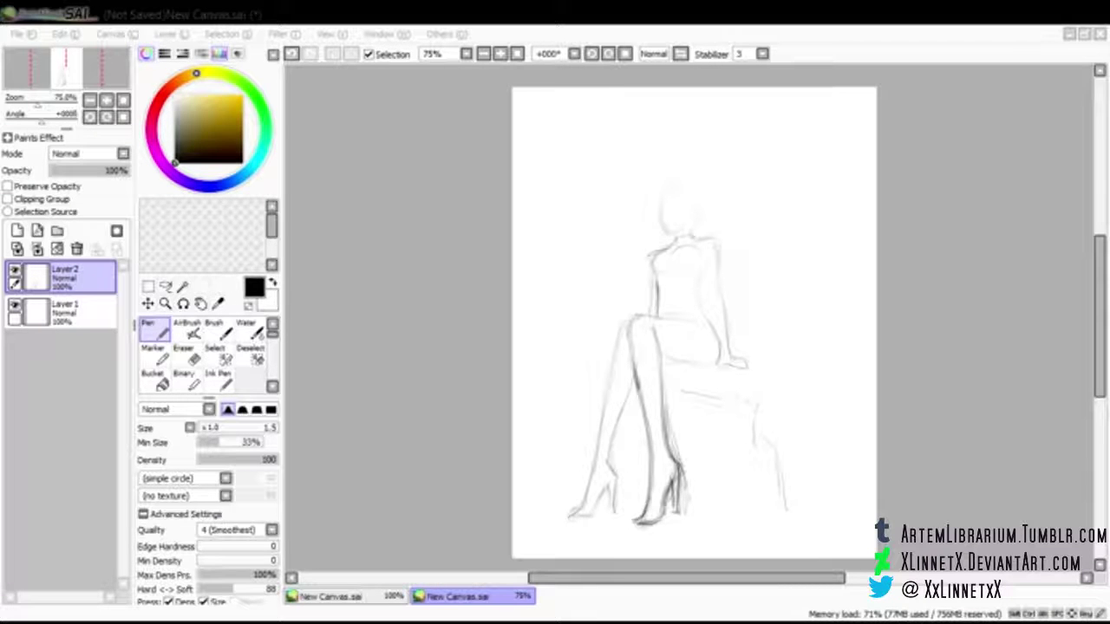
key("alt+Tab")
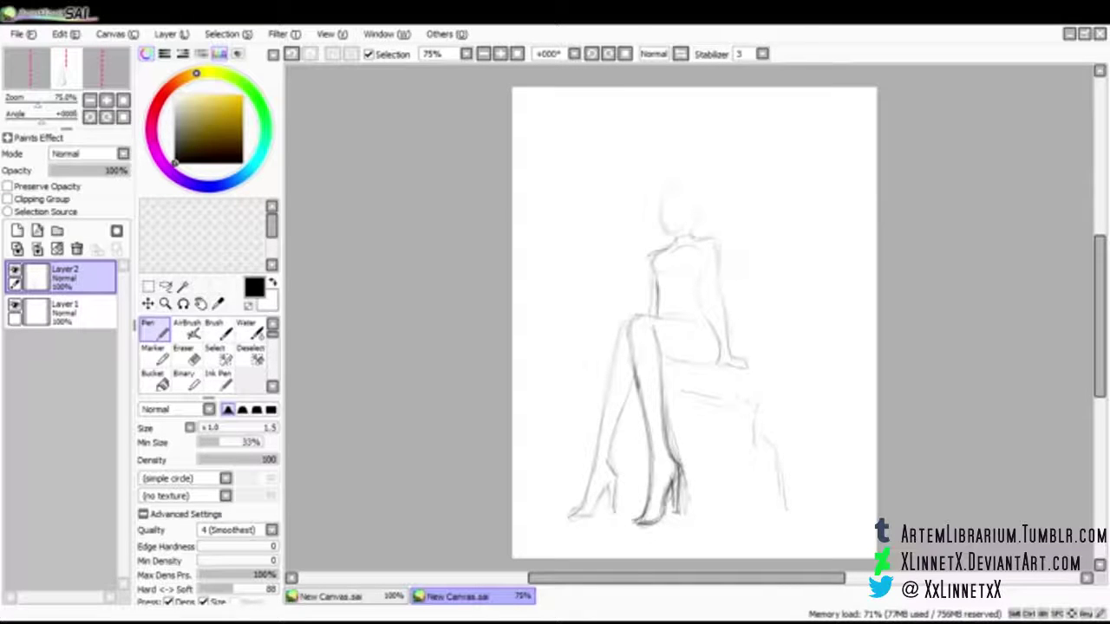
Step: Refine the supporting arm and back shoulder, and draw the curve of the bust
left_click(517, 54)
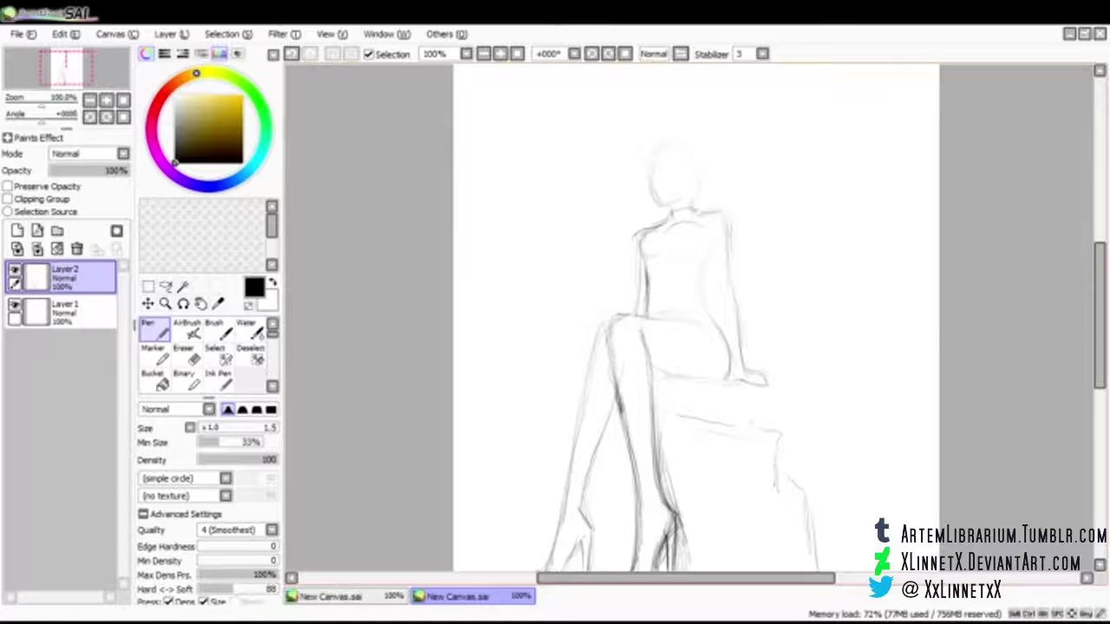
mouse_move(712, 252)
left_mouse_down()
mouse_move(732, 378)
mouse_move(766, 375)
mouse_move(758, 383)
left_mouse_up()
left_click_drag(692, 211, 727, 222)
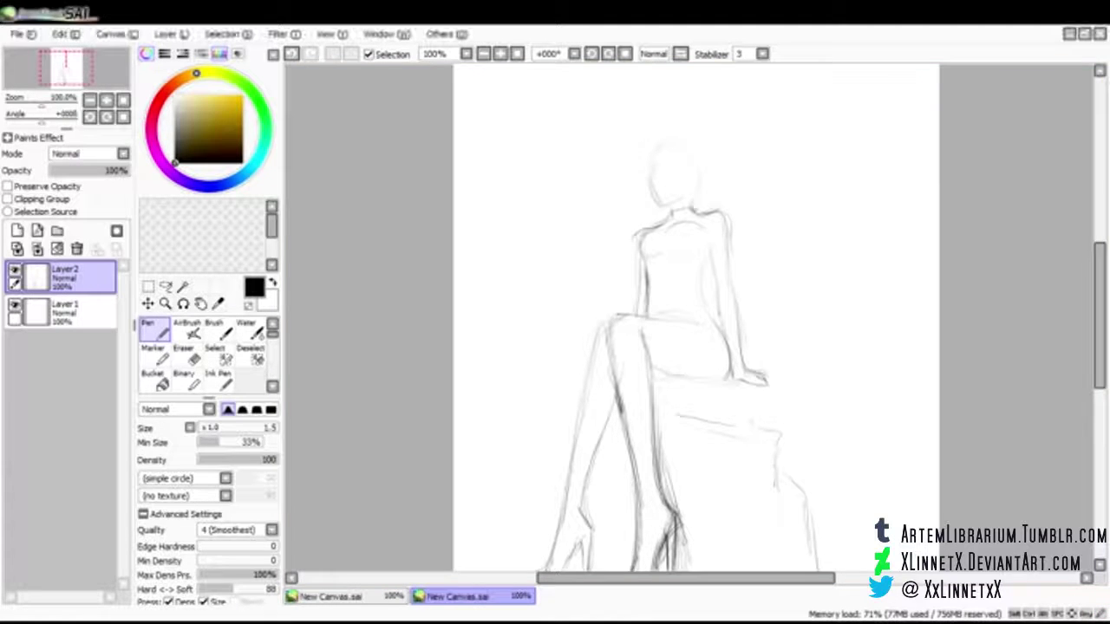
mouse_move(654, 229)
left_mouse_down()
mouse_move(638, 245)
mouse_move(649, 262)
left_mouse_up()
Step: Redraw the head as a full oval outline and define the back of the neck
left_click(500, 54)
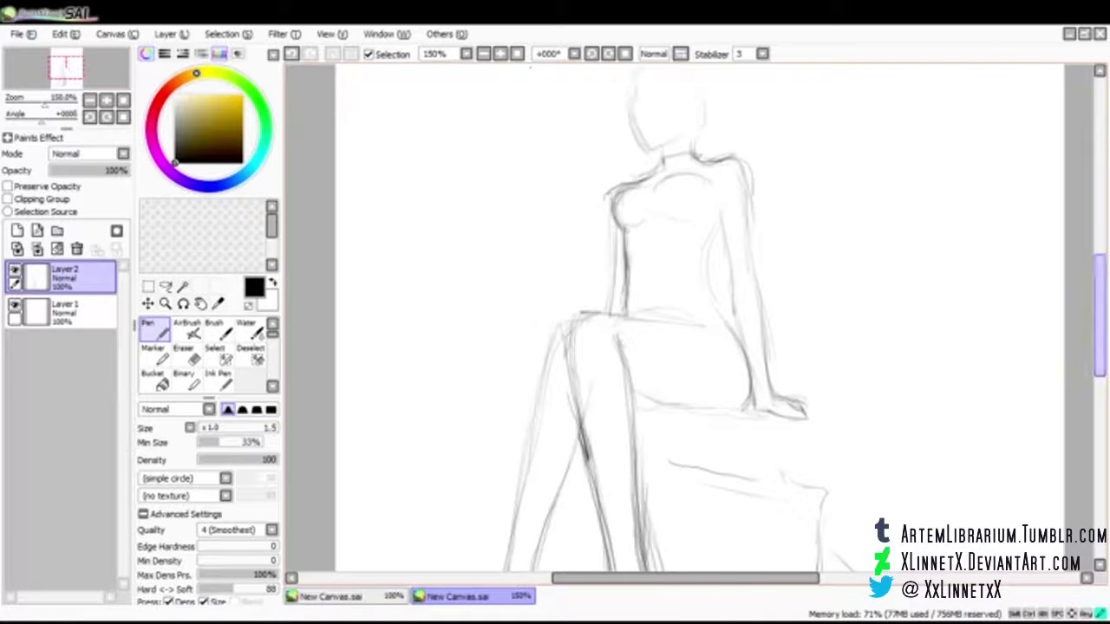
left_click_drag(1099, 315, 1099, 270)
left_click(500, 53)
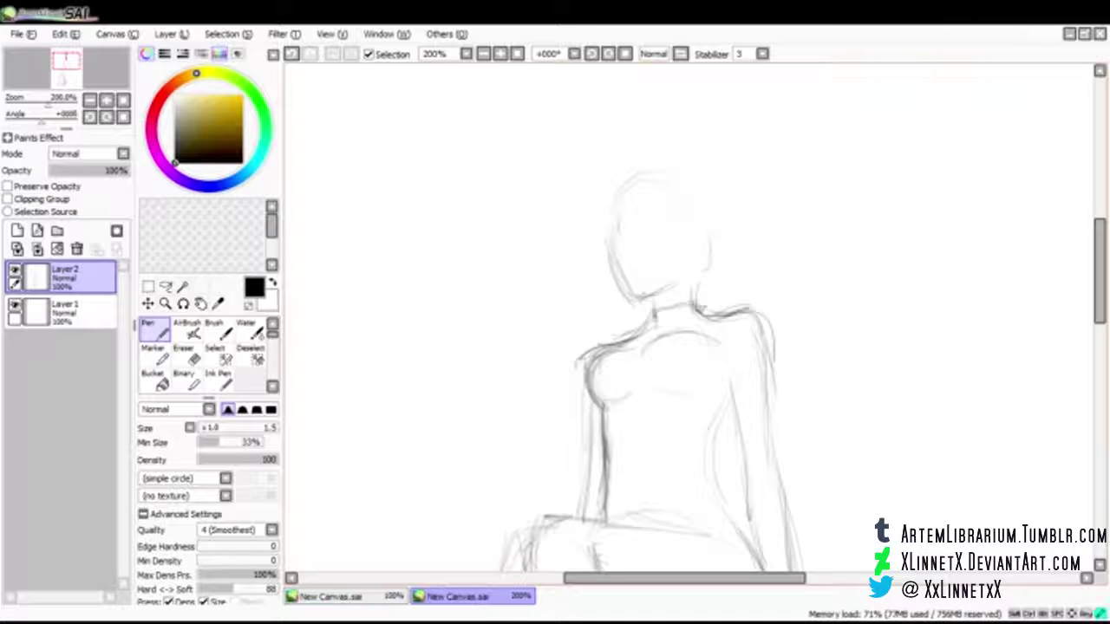
mouse_move(612, 220)
left_mouse_down()
mouse_move(622, 278)
mouse_move(609, 238)
mouse_move(611, 249)
left_mouse_up()
left_click_drag(624, 180, 615, 205)
mouse_move(703, 186)
left_mouse_down()
mouse_move(714, 222)
mouse_move(718, 211)
left_mouse_up()
mouse_move(665, 164)
left_mouse_down()
mouse_move(685, 164)
mouse_move(711, 219)
mouse_move(710, 200)
left_mouse_up()
left_click_drag(691, 283, 690, 300)
left_click_drag(694, 277, 692, 305)
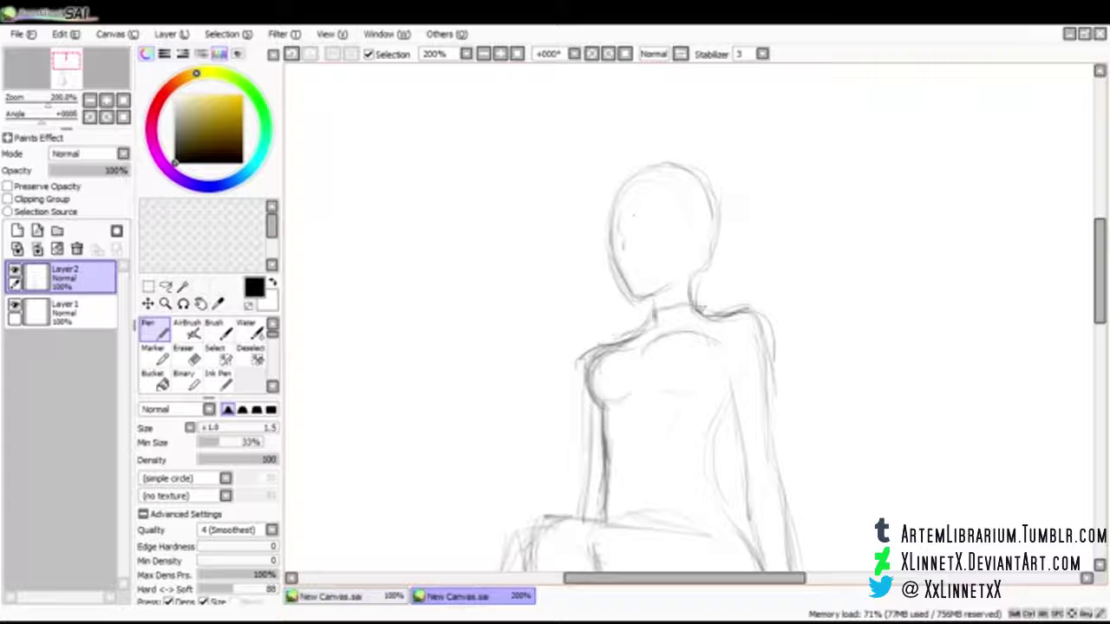
Step: Sketch the fringe strands over the forehead and mark the eye near the face's front edge
left_click_drag(645, 229, 629, 241)
left_click_drag(629, 200, 625, 235)
left_click_drag(626, 205, 613, 238)
mouse_move(621, 182)
left_mouse_down()
mouse_move(610, 229)
mouse_move(619, 262)
left_mouse_up()
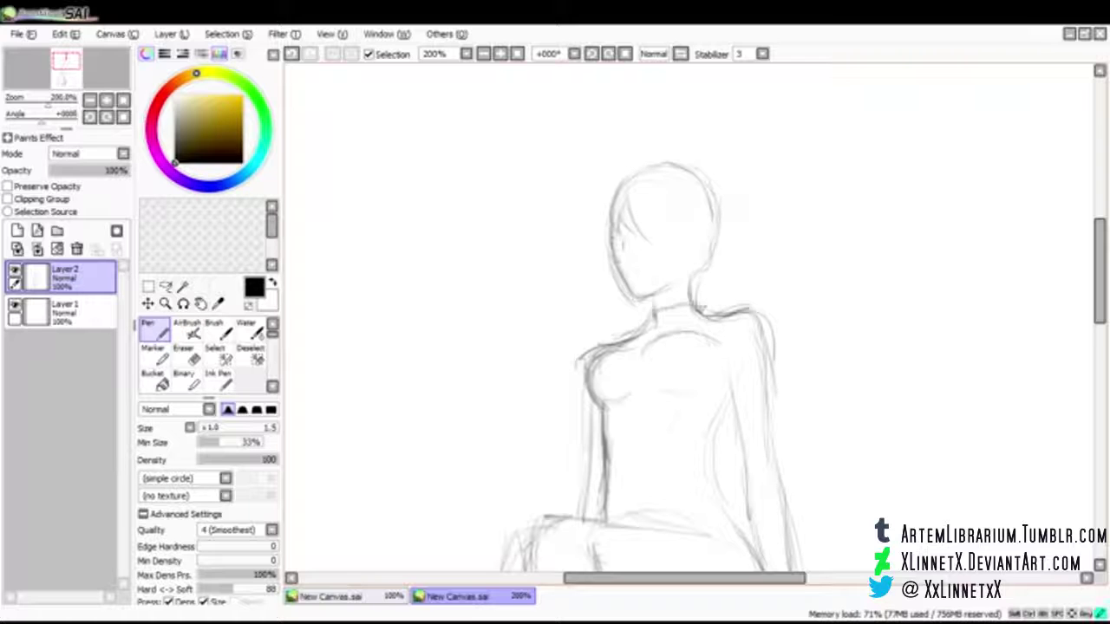
Step: Draw loose, flaring hair strands in front of the face, from the crown down to chin level
mouse_move(622, 224)
left_mouse_down()
mouse_move(612, 258)
mouse_move(602, 248)
left_mouse_up()
left_click_drag(617, 236, 600, 254)
left_click_drag(605, 189, 570, 234)
mouse_move(584, 240)
left_mouse_down()
mouse_move(561, 288)
mouse_move(588, 296)
mouse_move(593, 283)
mouse_move(601, 297)
left_mouse_up()
left_click_drag(595, 189, 577, 211)
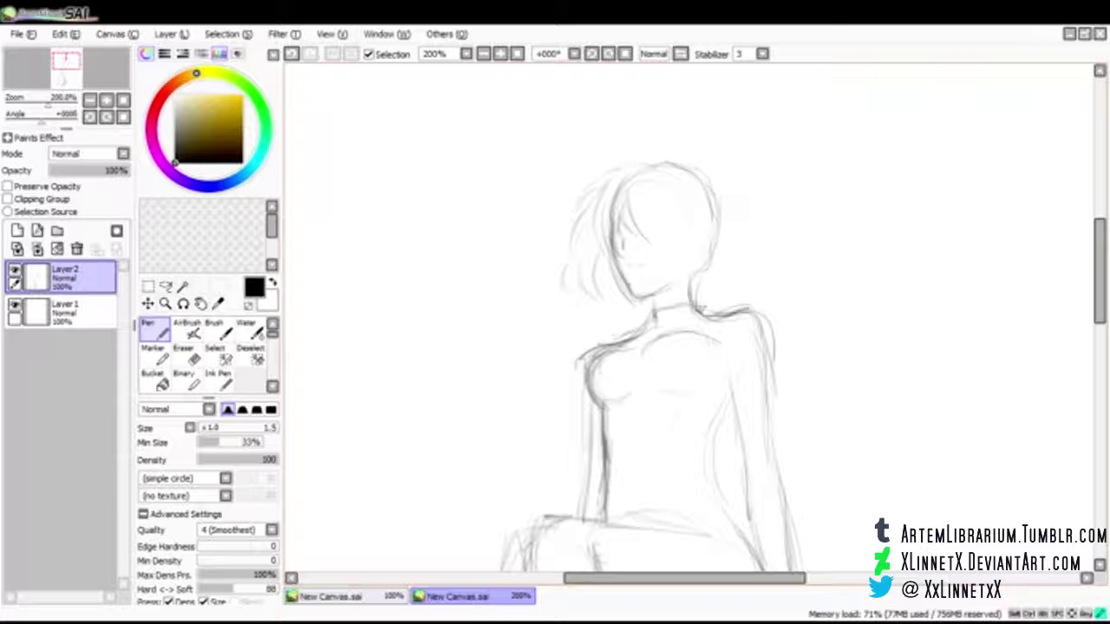
Step: Define the jaw, draw the ear and extend the fringe sweep across the forehead
mouse_move(642, 293)
left_mouse_down()
mouse_move(670, 279)
mouse_move(655, 291)
mouse_move(656, 310)
left_mouse_up()
mouse_move(699, 226)
left_mouse_down()
mouse_move(708, 246)
mouse_move(685, 259)
left_mouse_up()
left_click_drag(625, 191, 661, 240)
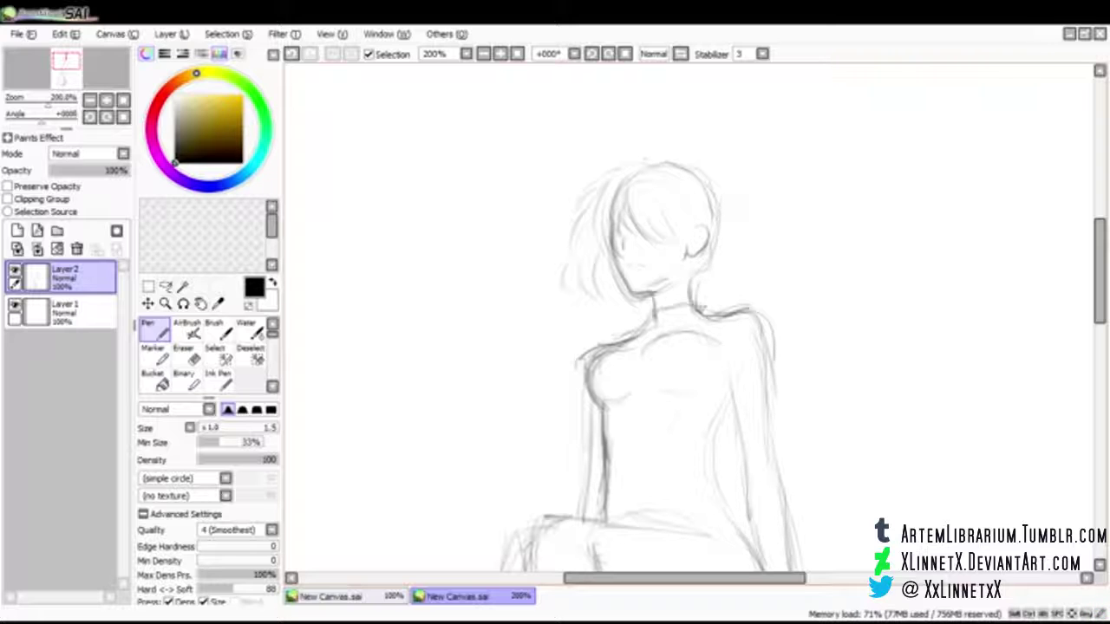
Step: Draw a band from the crown down to the ear and sketch hair strands behind the head
left_click_drag(680, 190, 696, 224)
mouse_move(669, 168)
left_mouse_down()
mouse_move(697, 224)
mouse_move(680, 176)
mouse_move(706, 222)
left_mouse_up()
mouse_move(704, 172)
left_mouse_down()
mouse_move(726, 197)
mouse_move(738, 266)
left_mouse_up()
left_click_drag(709, 178, 720, 194)
left_click_drag(607, 276, 596, 300)
Step: Fill out the bobbed hair with strands around the ear, behind the head and beside the face
scroll(685, 260, "down", 5)
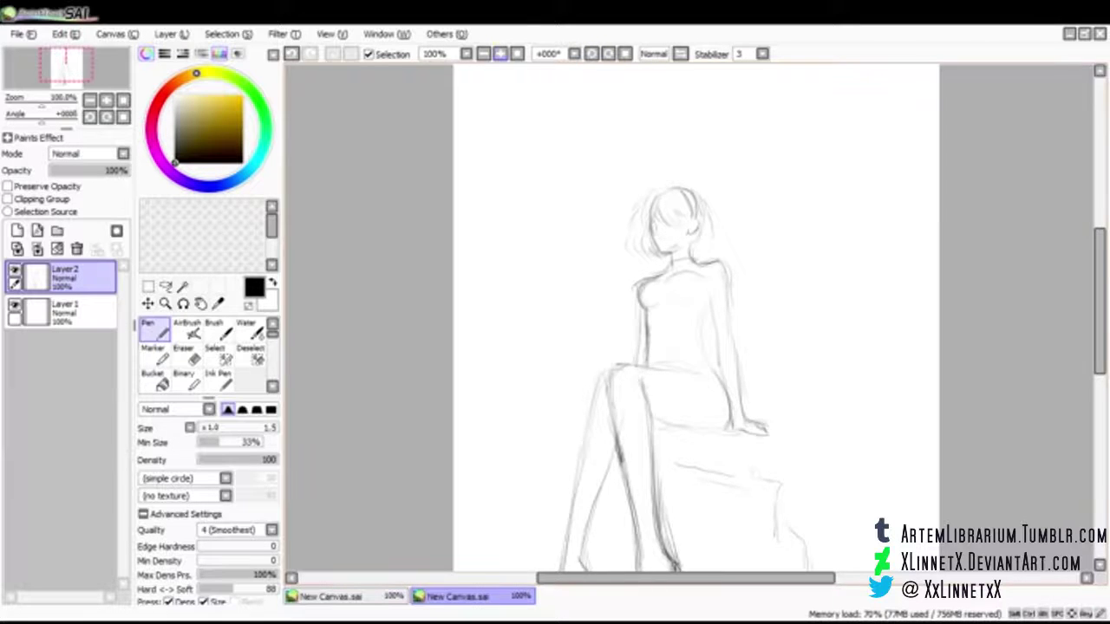
scroll(685, 304, "up", 3)
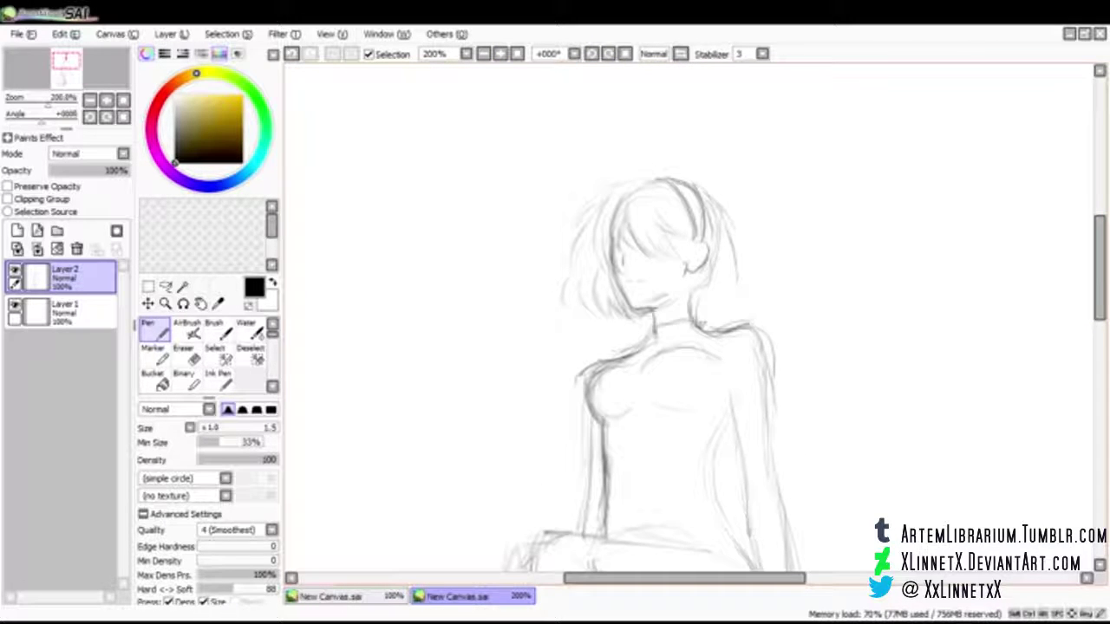
mouse_move(679, 256)
left_mouse_down()
mouse_move(669, 290)
mouse_move(659, 282)
mouse_move(683, 303)
mouse_move(674, 305)
left_mouse_up()
mouse_move(685, 257)
left_mouse_down()
mouse_move(682, 307)
mouse_move(699, 256)
mouse_move(716, 291)
mouse_move(695, 301)
left_mouse_up()
left_click_drag(590, 265, 586, 287)
left_click_drag(752, 231, 742, 268)
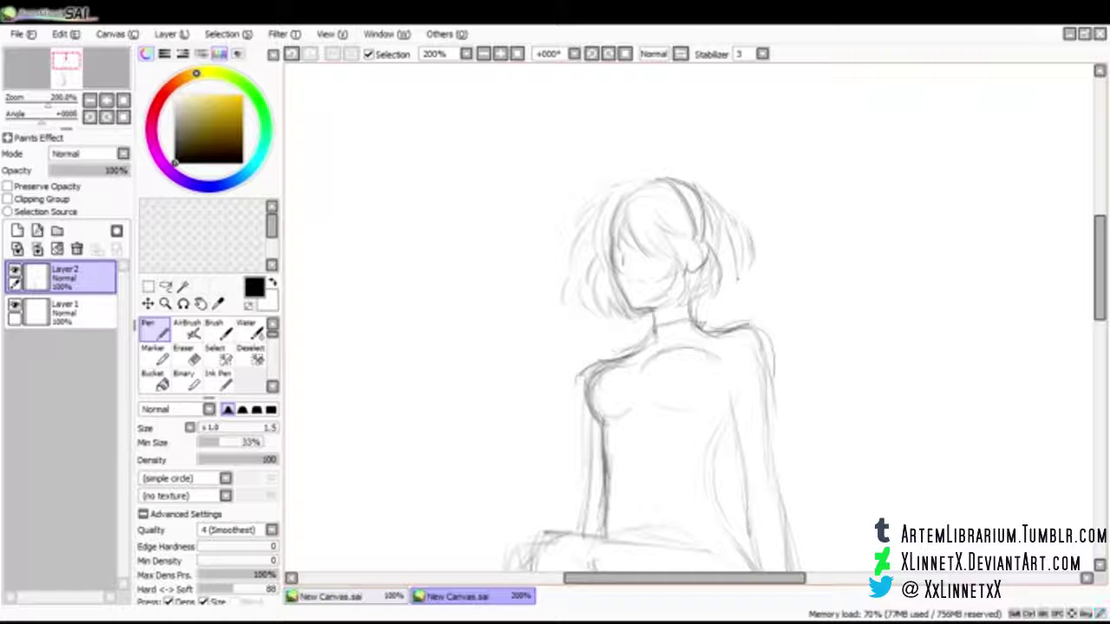
left_click_drag(722, 258, 706, 306)
Step: Start the puffed sleeves at both shoulders and add the eye lines on the face
mouse_move(734, 223)
left_mouse_down()
mouse_move(740, 265)
mouse_move(691, 309)
mouse_move(701, 304)
mouse_move(710, 336)
mouse_move(770, 340)
mouse_move(780, 404)
left_mouse_up()
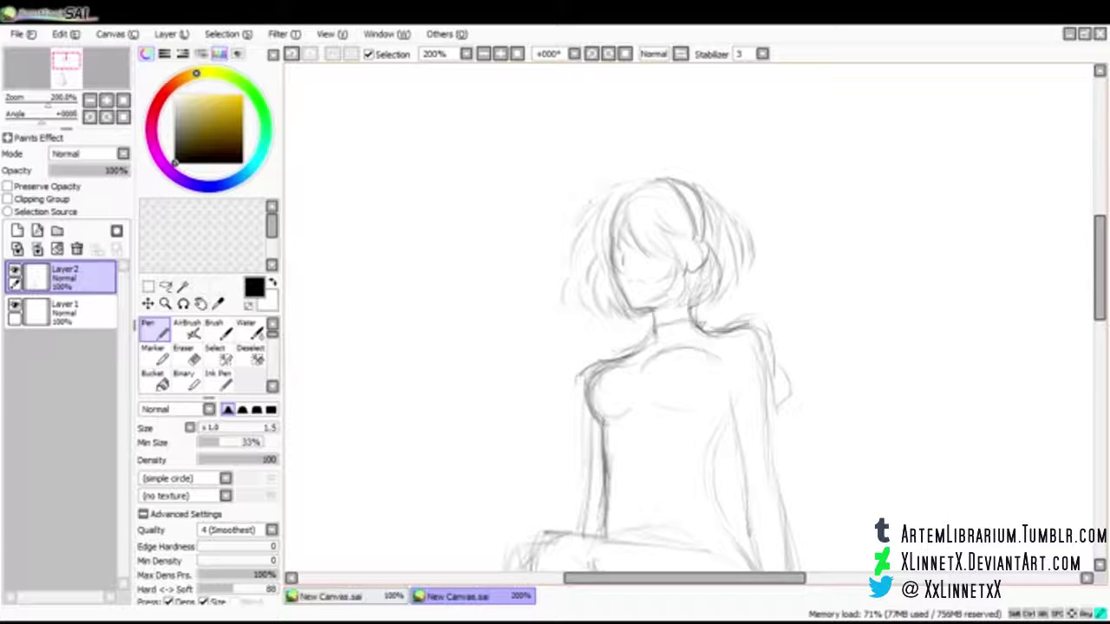
left_click_drag(613, 256, 626, 253)
left_click_drag(641, 253, 661, 257)
mouse_move(597, 359)
left_mouse_down()
mouse_move(611, 354)
mouse_move(578, 386)
left_mouse_up()
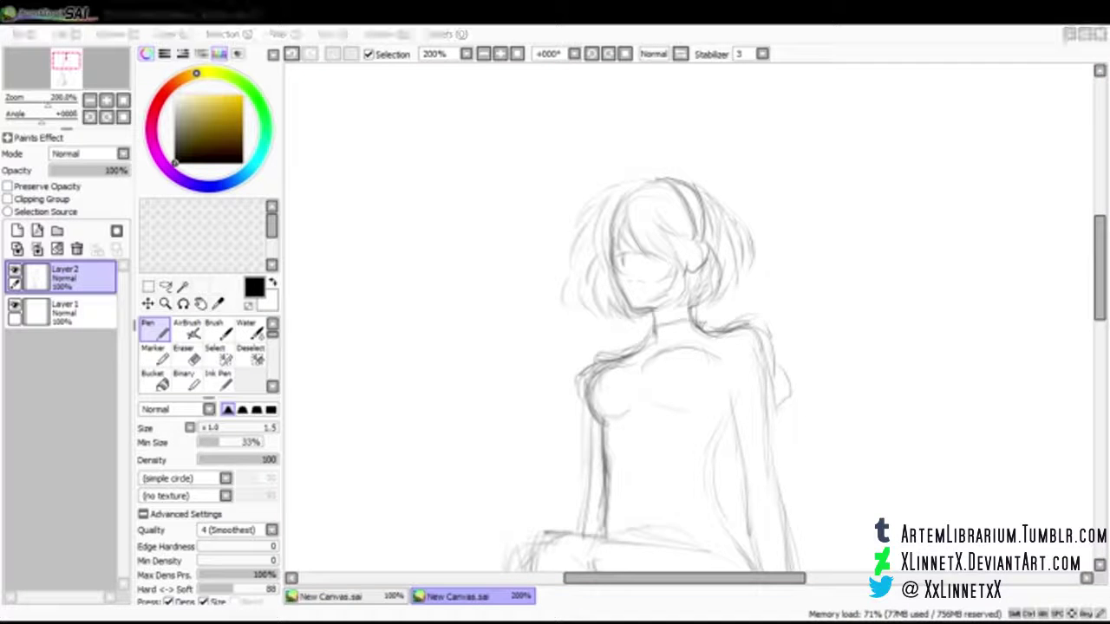
Step: Draw the dress's curved neckline and outline ruffled short sleeves on both upper arms
scroll(689, 317, "up", 1)
mouse_move(684, 390)
left_mouse_down()
mouse_move(685, 217)
mouse_move(683, 228)
left_mouse_up()
scroll(690, 317, "up", 1)
left_click_drag(586, 195, 635, 177)
mouse_move(561, 202)
left_mouse_down()
mouse_move(593, 209)
mouse_move(537, 205)
mouse_move(586, 217)
mouse_move(667, 172)
mouse_move(562, 202)
left_mouse_up()
left_click_drag(601, 181, 588, 190)
left_click_drag(761, 139, 735, 173)
left_click_drag(780, 106, 823, 114)
mouse_move(806, 108)
left_mouse_down()
mouse_move(884, 227)
mouse_move(891, 268)
left_mouse_up()
mouse_move(501, 183)
left_mouse_down()
mouse_move(478, 218)
mouse_move(482, 279)
mouse_move(451, 333)
mouse_move(491, 358)
left_mouse_up()
mouse_move(874, 213)
left_mouse_down()
mouse_move(893, 239)
mouse_move(849, 343)
left_mouse_up()
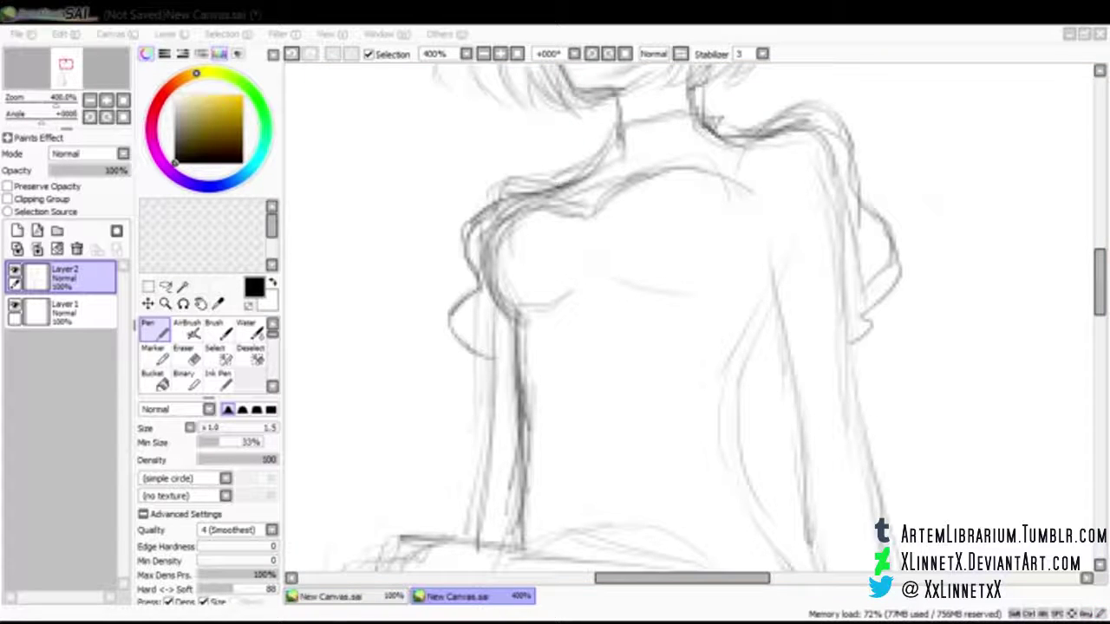
Step: Add a bust fold and strengthen the back waist contour running down to the hip
scroll(650, 250, "down", 2)
scroll(650, 249, "down", 1)
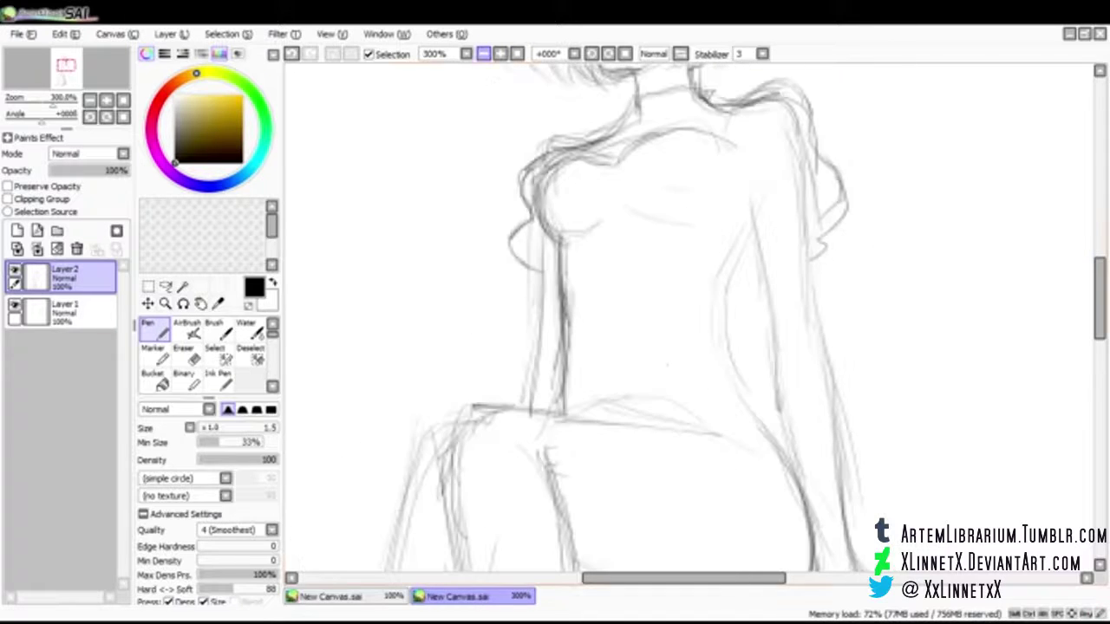
mouse_move(652, 226)
left_mouse_down()
mouse_move(692, 238)
mouse_move(721, 276)
mouse_move(715, 326)
mouse_move(750, 408)
mouse_move(784, 449)
left_mouse_up()
key("alt+Tab")
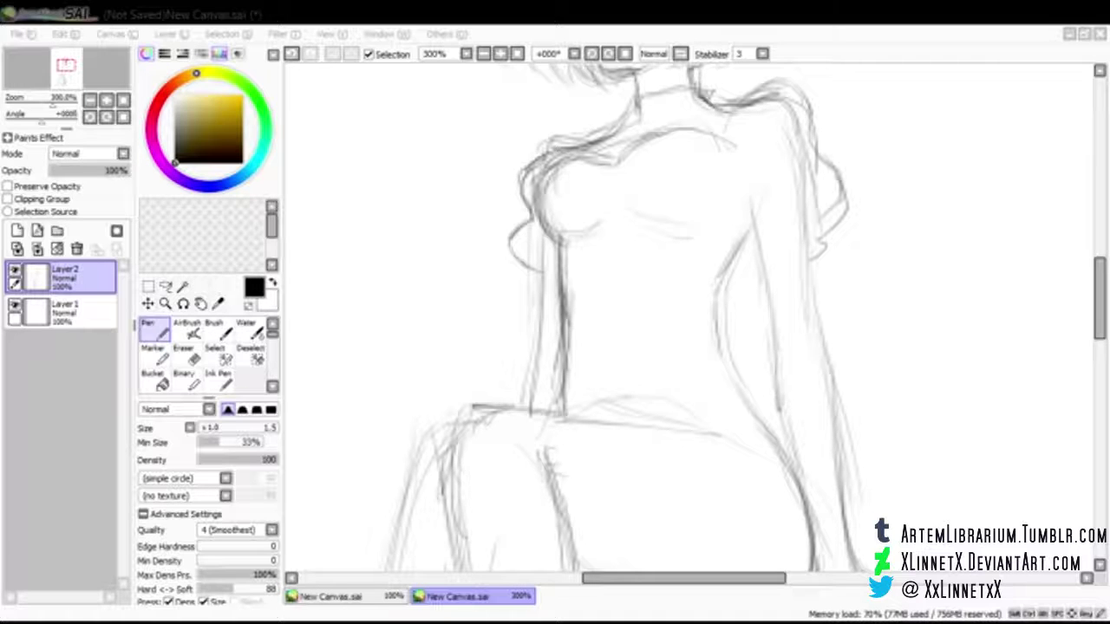
key("alt+Tab")
Step: Darken the outer line of the far arm and the inner line of the supporting arm, adding its sleeve hem
left_click_drag(532, 270, 534, 390)
left_click_drag(533, 345, 524, 406)
left_click_drag(792, 245, 778, 261)
mouse_move(759, 199)
left_mouse_down()
mouse_move(746, 235)
mouse_move(777, 379)
left_mouse_up()
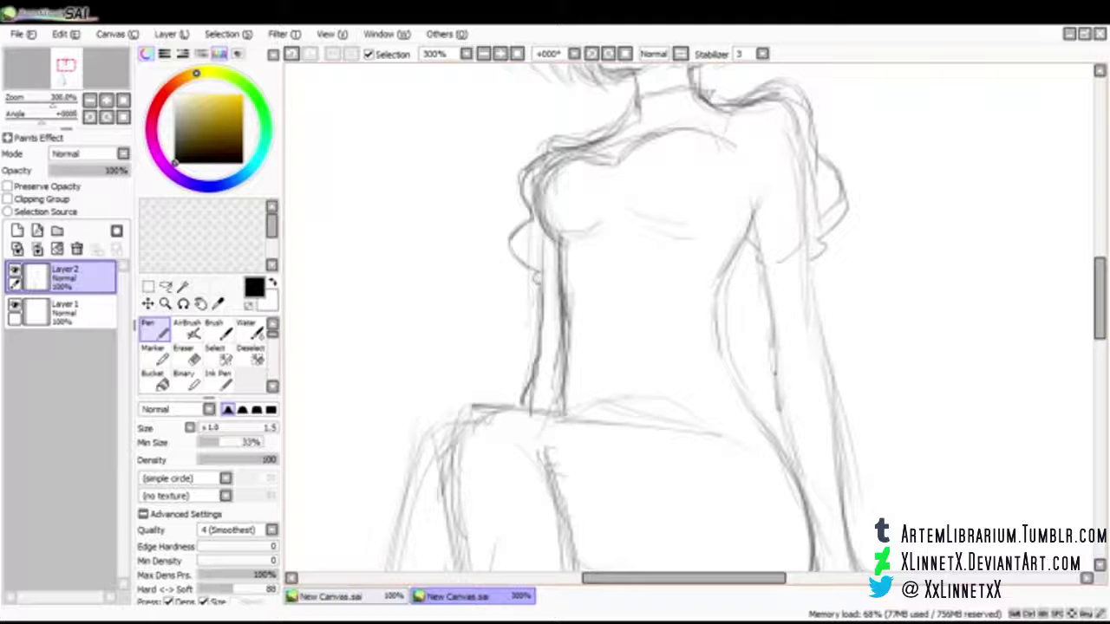
Step: Darken the inner and outer contours of the supporting arm from the upper arm down to the wrist
left_click_drag(770, 340, 774, 417)
left_click_drag(806, 255, 830, 404)
left_click_drag(828, 388, 841, 471)
left_click_drag(815, 338, 845, 444)
scroll(693, 321, "down", 5)
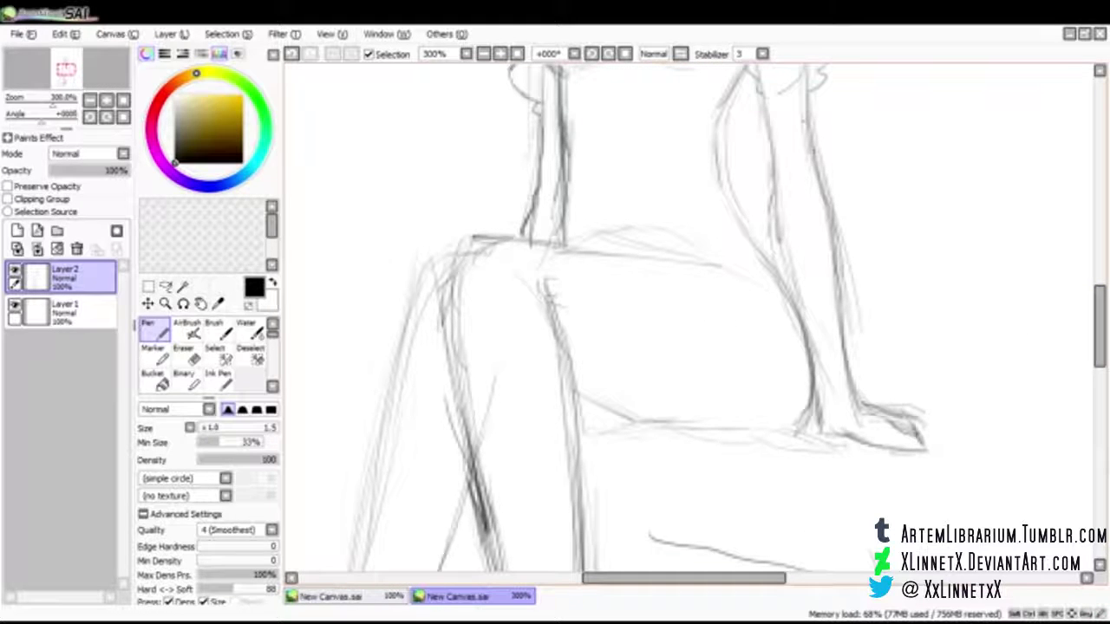
mouse_move(815, 168)
left_mouse_down()
mouse_move(846, 277)
mouse_move(877, 286)
mouse_move(846, 300)
left_mouse_up()
left_click_drag(770, 170, 781, 257)
mouse_move(773, 189)
left_mouse_down()
mouse_move(766, 236)
mouse_move(789, 278)
mouse_move(780, 299)
mouse_move(803, 300)
mouse_move(764, 312)
left_mouse_up()
Step: Draw a spiky, feathered cuff flaring around the supporting arm's lower forearm
mouse_move(808, 271)
left_mouse_down()
mouse_move(790, 324)
mouse_move(818, 284)
mouse_move(794, 316)
mouse_move(840, 317)
mouse_move(824, 317)
left_mouse_up()
mouse_move(832, 273)
left_mouse_down()
mouse_move(844, 310)
mouse_move(834, 290)
left_mouse_up()
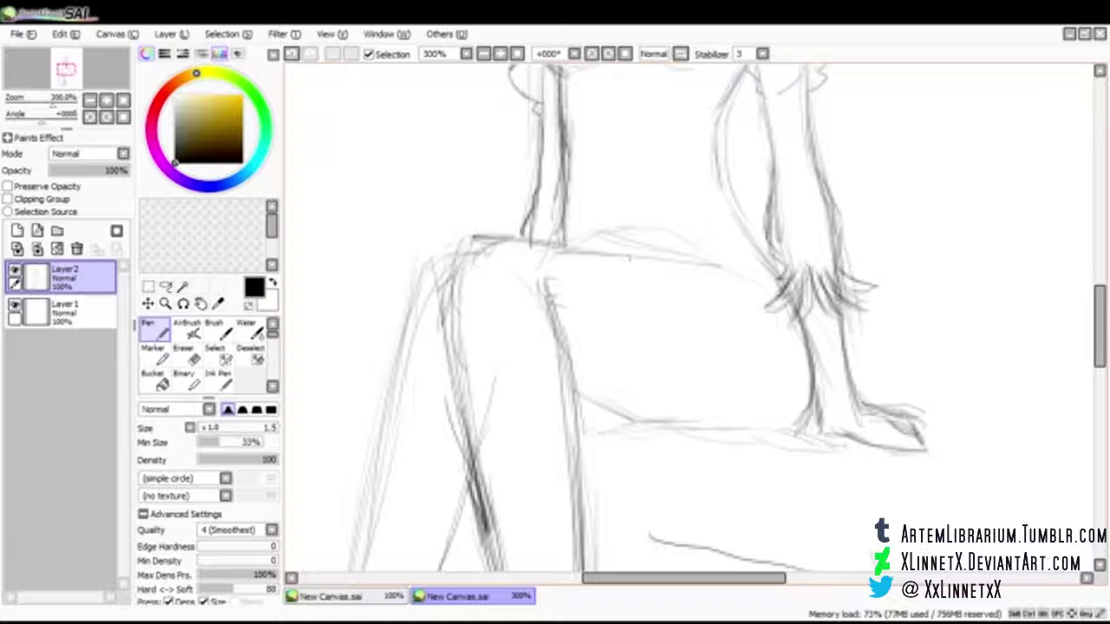
mouse_move(837, 279)
left_mouse_down()
mouse_move(891, 285)
mouse_move(886, 295)
left_mouse_up()
mouse_move(829, 286)
left_mouse_down()
mouse_move(874, 307)
mouse_move(830, 291)
left_mouse_up()
left_click_drag(784, 286, 763, 300)
left_click_drag(862, 298, 884, 305)
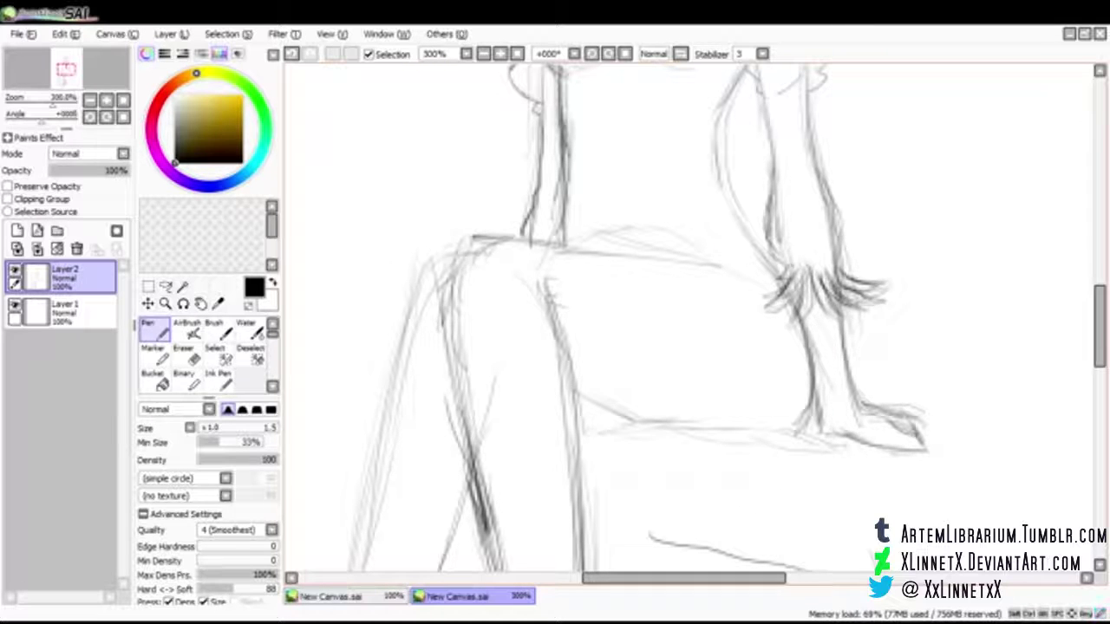
mouse_move(1099, 328)
left_mouse_down()
mouse_move(1100, 273)
mouse_move(1099, 307)
left_mouse_up()
left_click_drag(816, 373, 823, 401)
mouse_move(820, 375)
left_mouse_down()
mouse_move(831, 401)
mouse_move(845, 399)
left_mouse_up()
left_click_drag(828, 383, 863, 413)
left_click_drag(834, 371, 858, 406)
left_click_drag(796, 373, 787, 382)
Step: Erase the flared strands of the feathered cuff on the supporting arm
key("e")
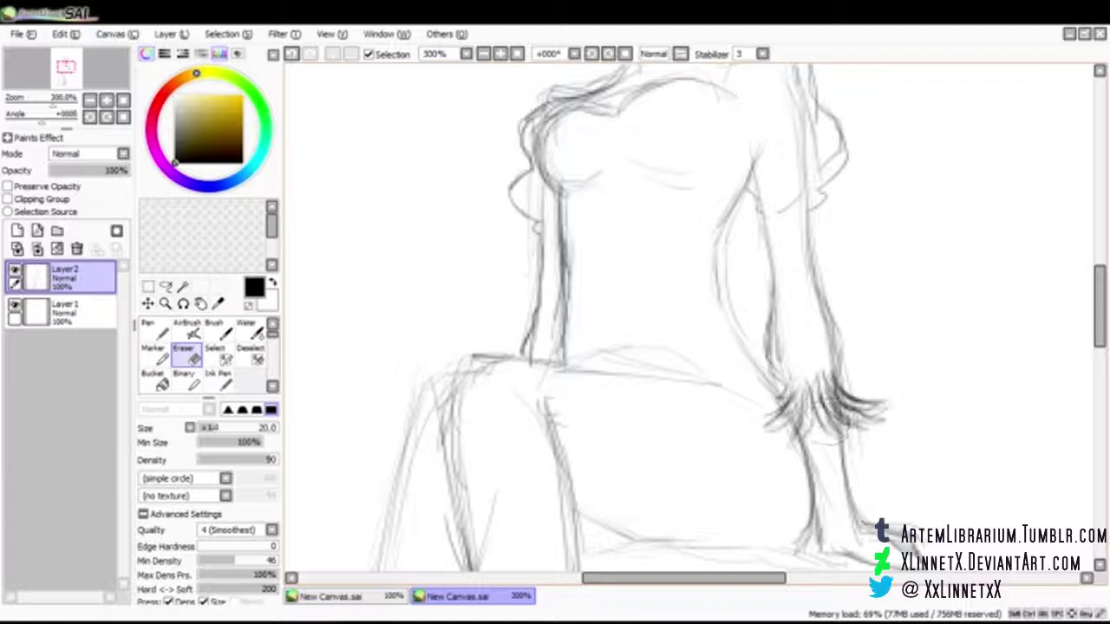
left_click_drag(807, 397, 823, 430)
left_click_drag(860, 404, 891, 422)
left_click_drag(850, 385, 851, 430)
left_click_drag(760, 413, 784, 434)
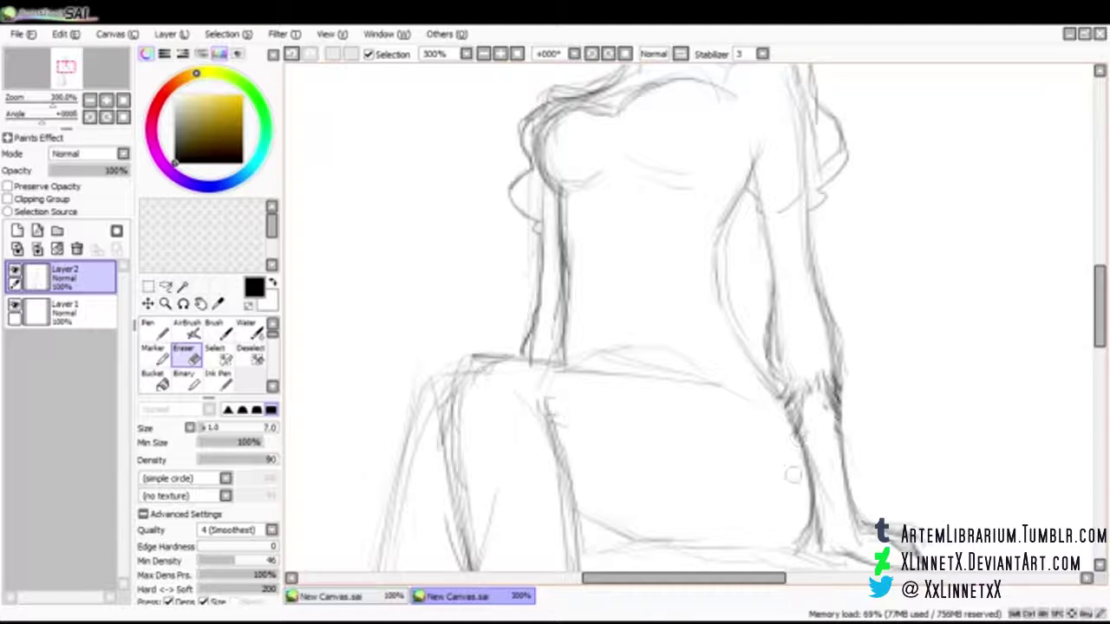
Step: Reinforce both forearm contours of the supporting arm so the sleeve widens toward its cuff
key("n")
left_click_drag(818, 300, 848, 360)
mouse_move(834, 338)
left_mouse_down()
mouse_move(853, 407)
mouse_move(841, 418)
left_mouse_up()
left_click_drag(774, 325, 772, 356)
left_click_drag(774, 298, 774, 394)
Step: Draw a drooping, pointed cuff frill on both sides of the wrist, refine the hand outline and add an elbow crease
mouse_move(772, 334)
left_mouse_down()
mouse_move(785, 407)
mouse_move(884, 468)
left_mouse_up()
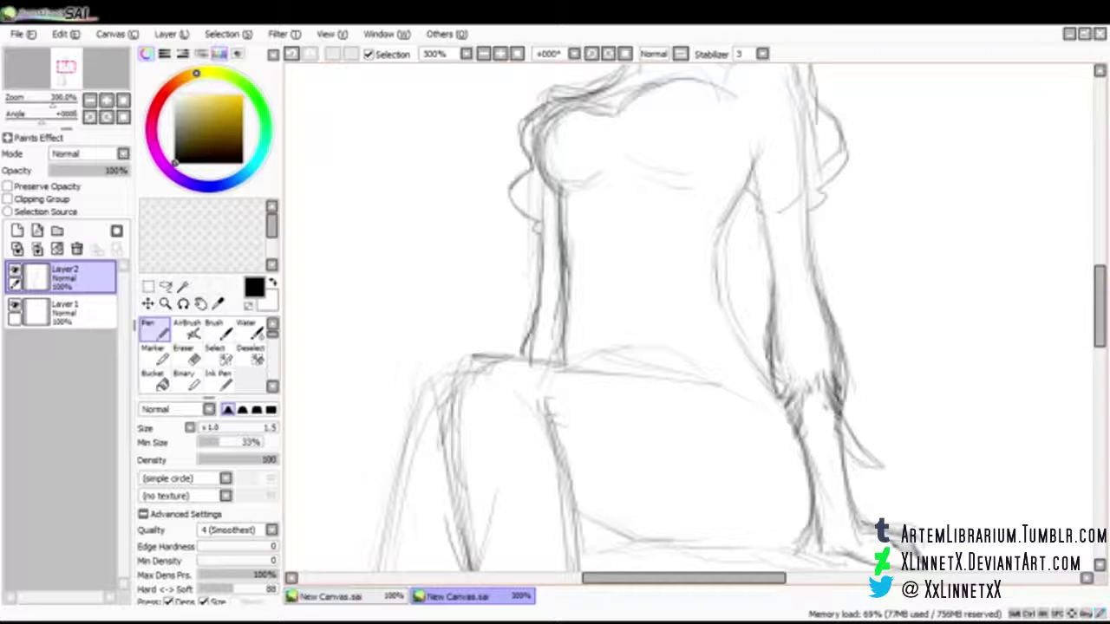
mouse_move(893, 536)
left_mouse_down()
mouse_move(863, 559)
mouse_move(826, 552)
left_mouse_up()
left_click_drag(813, 517, 790, 553)
left_click_drag(845, 405, 899, 450)
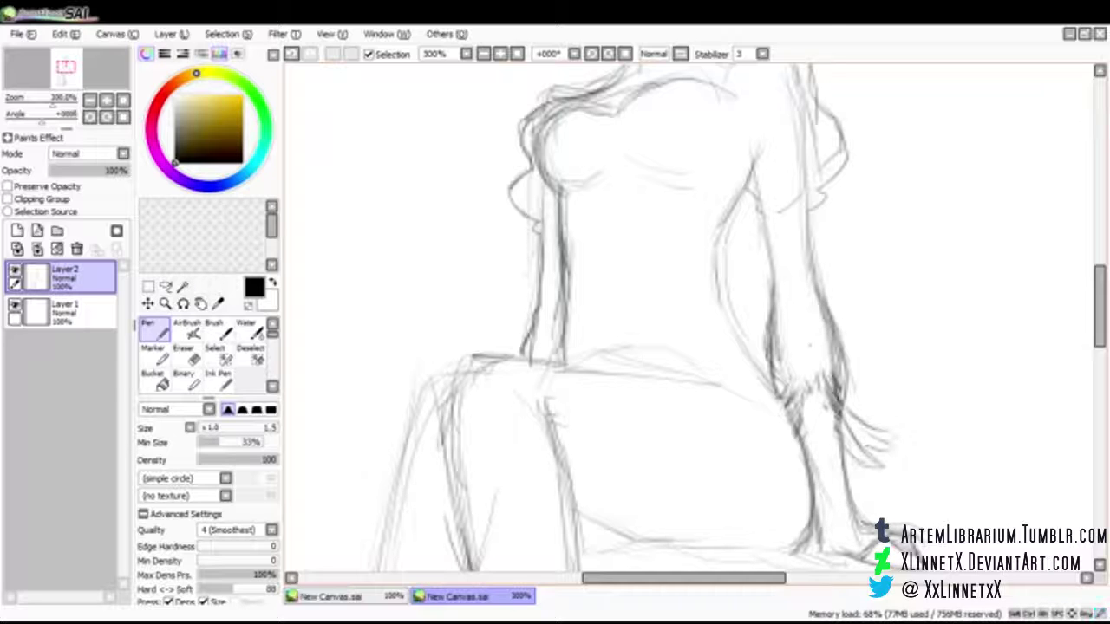
mouse_move(839, 411)
left_mouse_down()
mouse_move(849, 459)
mouse_move(837, 449)
left_mouse_up()
mouse_move(821, 388)
left_mouse_down()
mouse_move(839, 455)
mouse_move(785, 459)
left_mouse_up()
left_click_drag(809, 415, 780, 468)
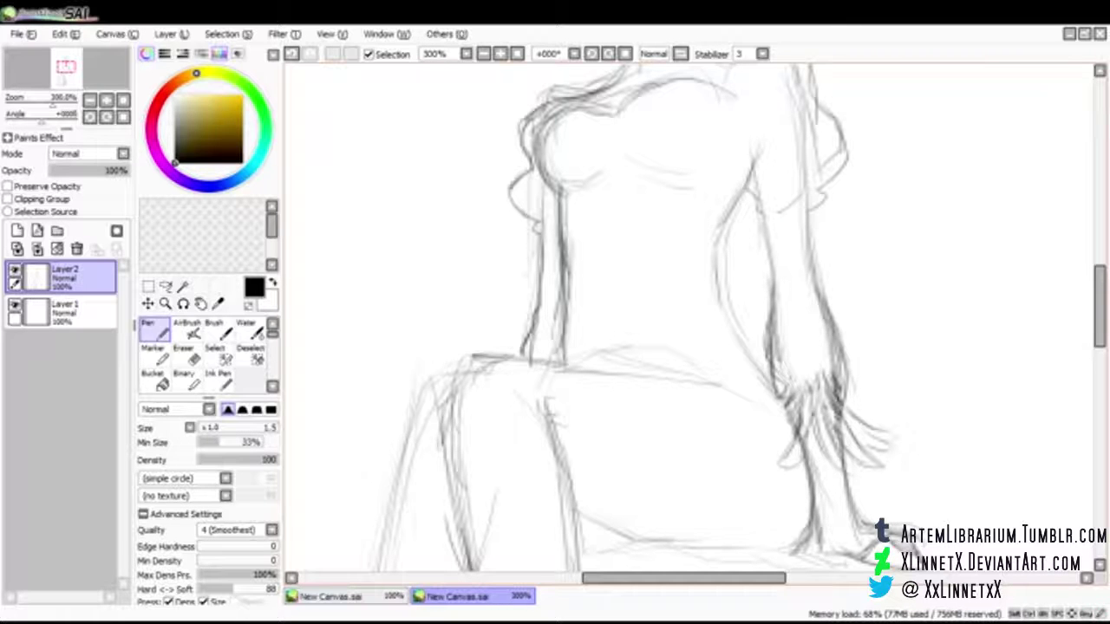
key("ctrl+z")
mouse_move(850, 392)
left_mouse_down()
mouse_move(813, 281)
mouse_move(785, 297)
left_mouse_up()
left_click_drag(1099, 306, 1099, 324)
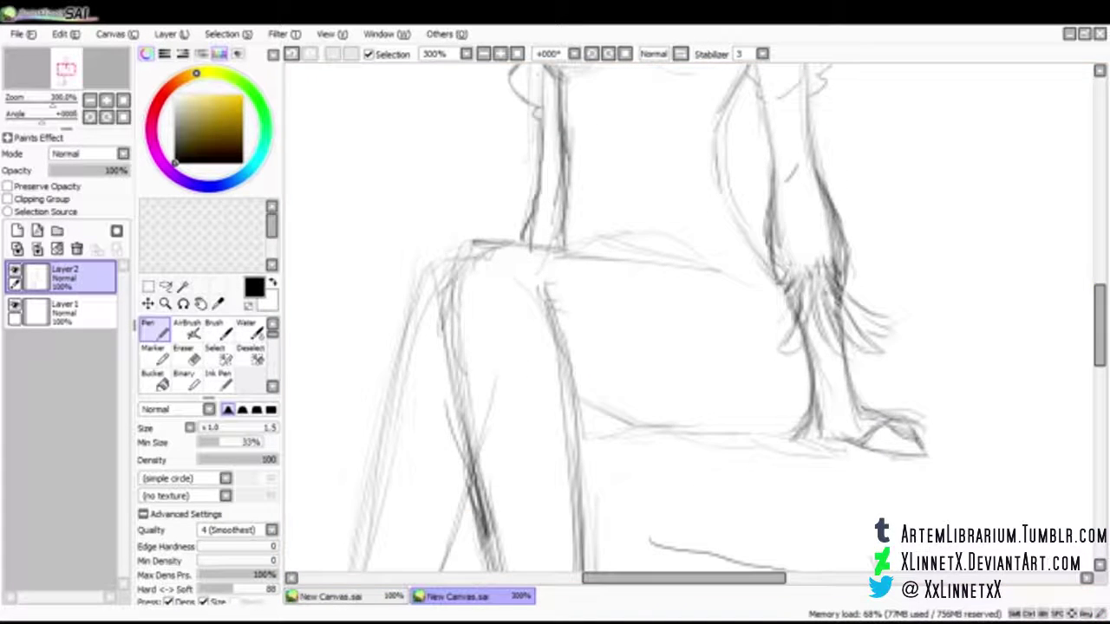
Step: Refine the back foot's high heel, darkening its ankle, arch, sole and heel lines
left_click(484, 54)
left_click(483, 54)
scroll(699, 319, "down", 5)
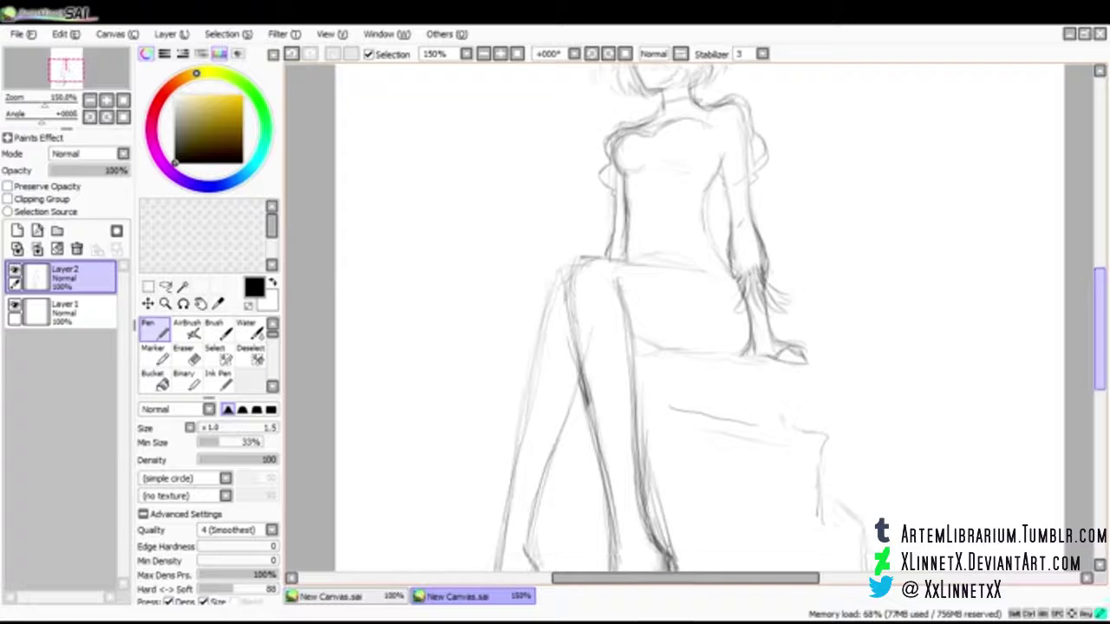
left_click_drag(543, 388, 530, 460)
mouse_move(525, 411)
left_mouse_down()
mouse_move(531, 453)
mouse_move(517, 429)
left_mouse_up()
mouse_move(453, 468)
left_mouse_down()
mouse_move(487, 467)
mouse_move(503, 437)
mouse_move(498, 463)
left_mouse_up()
left_click_drag(517, 414, 498, 458)
mouse_move(532, 397)
left_mouse_down()
mouse_move(499, 456)
mouse_move(513, 422)
left_mouse_up()
left_click_drag(536, 369, 531, 391)
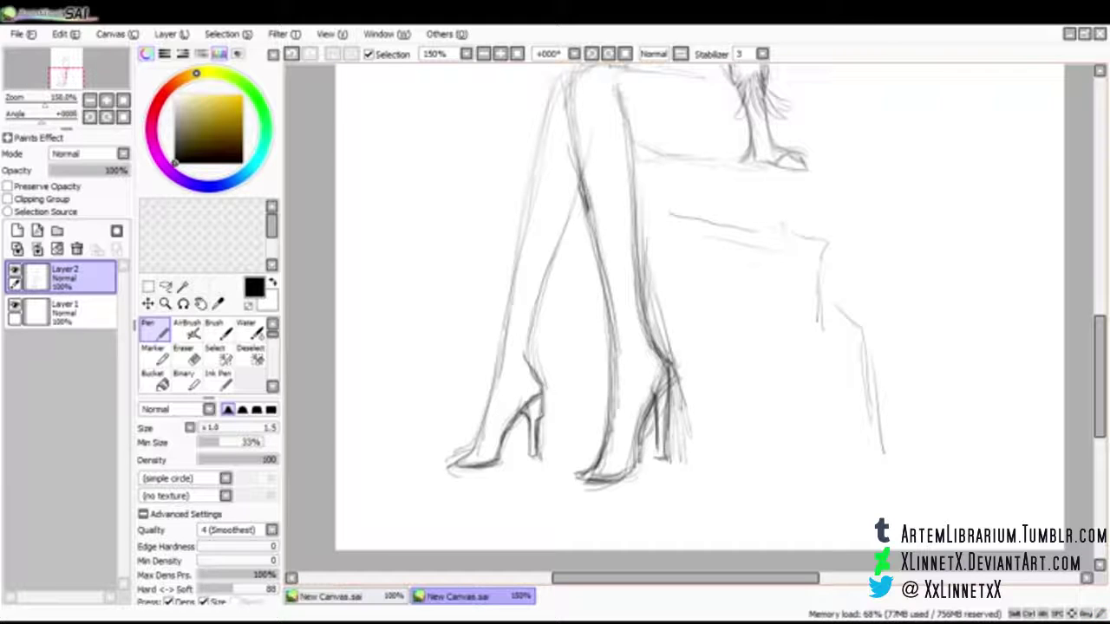
Step: Darken the front leg's shin and calf contours and erase the stray lines behind its heel
left_click_drag(609, 324, 614, 415)
left_click_drag(656, 353, 660, 368)
left_click_drag(647, 306, 664, 383)
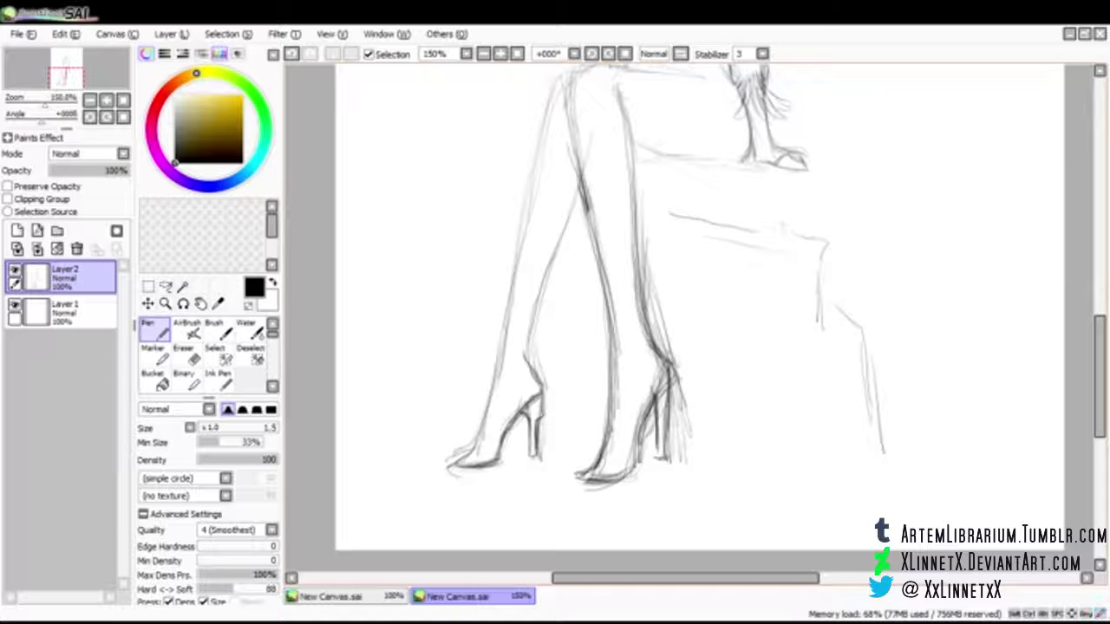
key("e")
mouse_move(690, 464)
left_mouse_down()
mouse_move(643, 216)
mouse_move(636, 263)
mouse_move(657, 357)
left_mouse_up()
key("n")
left_click_drag(643, 305, 661, 378)
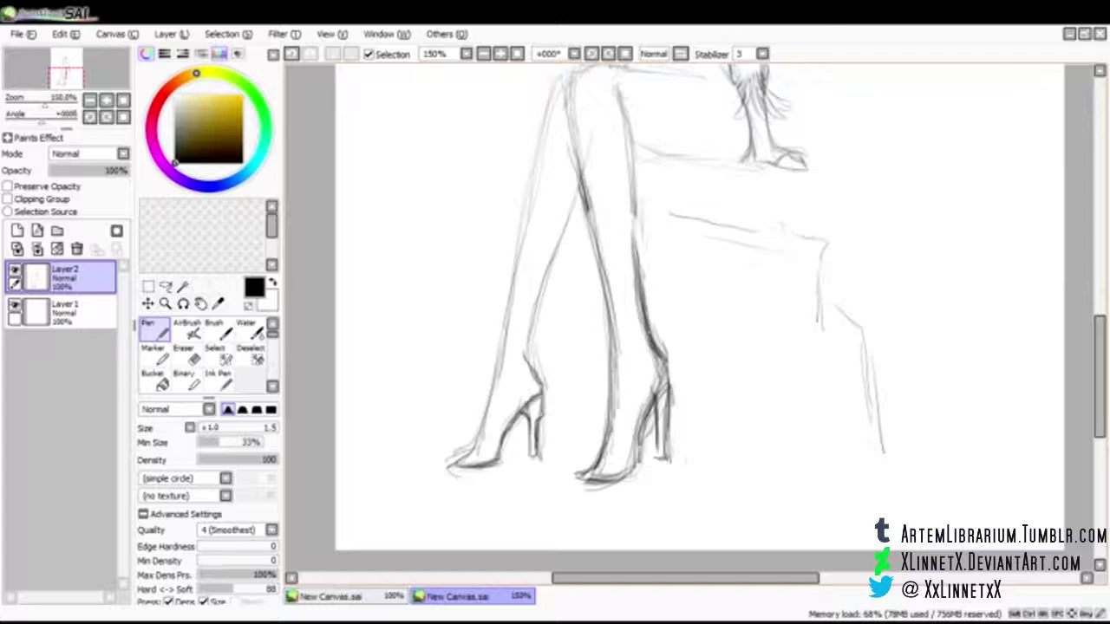
mouse_move(605, 296)
left_mouse_down()
mouse_move(614, 411)
mouse_move(600, 468)
left_mouse_up()
key("e")
key("n")
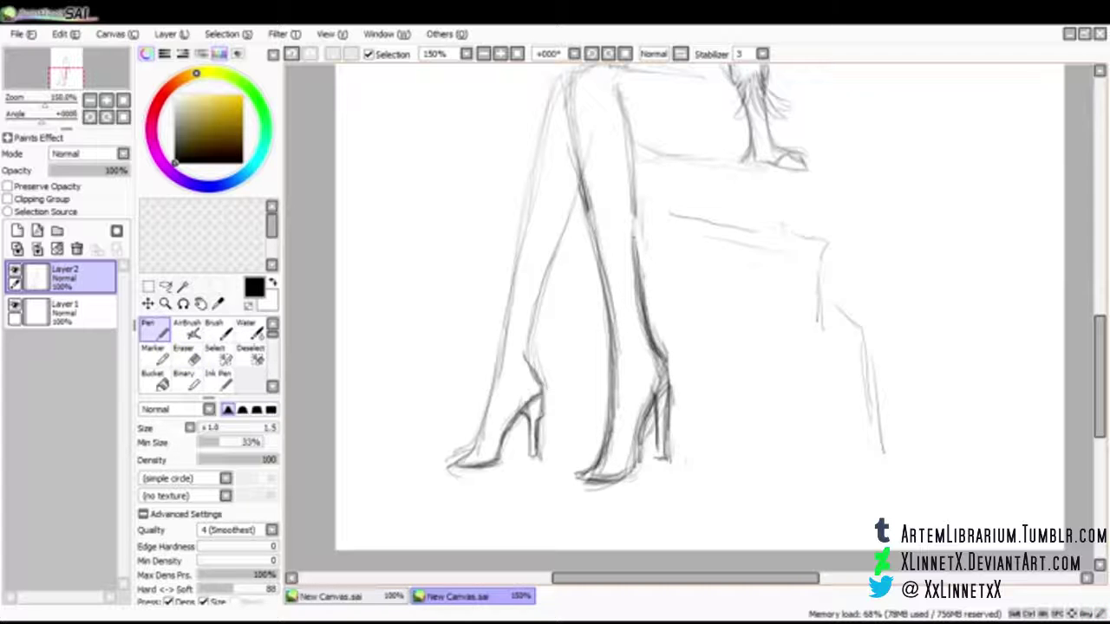
Step: Strengthen the front leg's rear contour from the shoe arch and ankle up the calf
mouse_move(1099, 377)
left_mouse_down()
mouse_move(1100, 333)
mouse_move(1099, 389)
left_mouse_up()
mouse_move(627, 430)
left_mouse_down()
mouse_move(668, 337)
mouse_move(659, 345)
mouse_move(668, 328)
mouse_move(643, 280)
left_mouse_up()
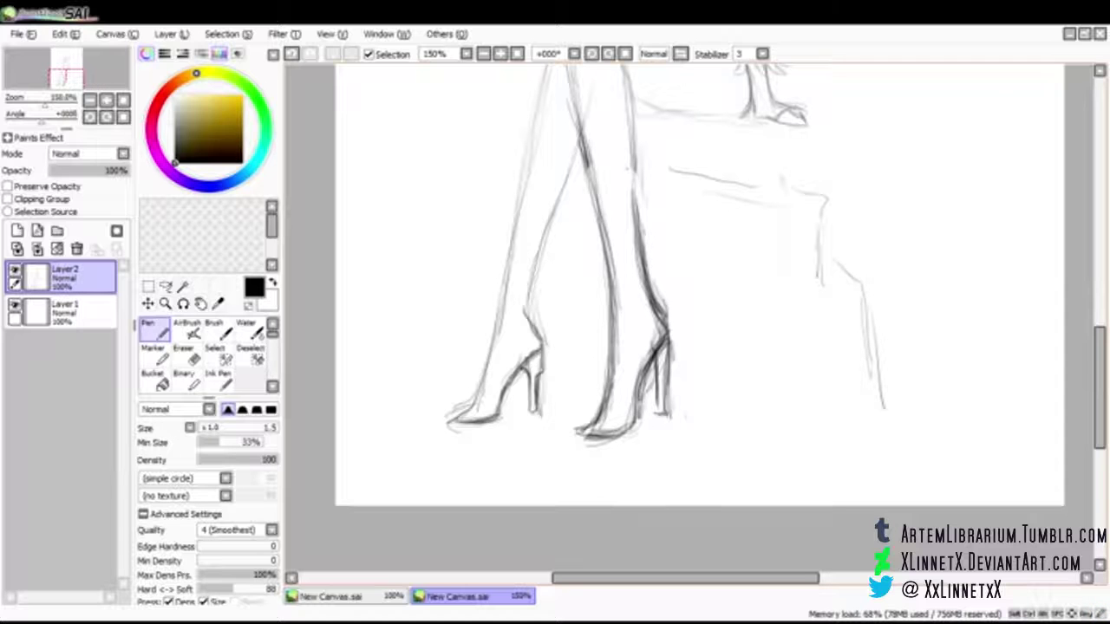
mouse_move(666, 335)
left_mouse_down()
mouse_move(648, 300)
mouse_move(632, 195)
left_mouse_up()
left_click_drag(637, 223, 633, 166)
left_click_drag(643, 274, 633, 156)
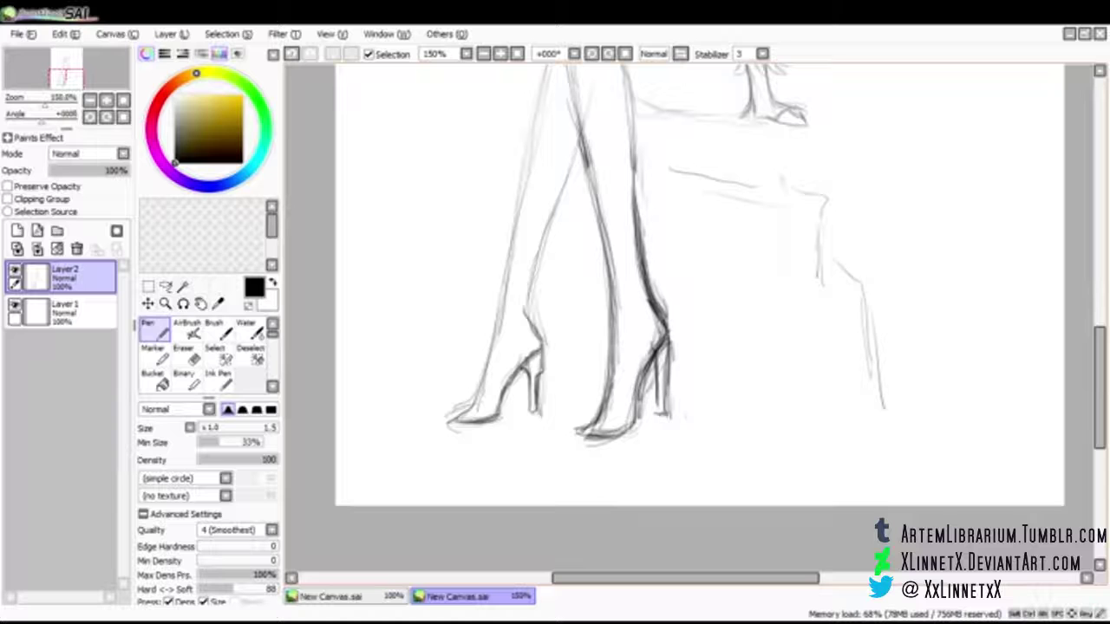
Step: Erase the front shoe's heel, redraw it as a slimmer stiletto and darken the shoe's arch and sole
left_click_drag(667, 340, 669, 363)
key("e")
mouse_move(671, 418)
left_mouse_down()
mouse_move(653, 397)
mouse_move(645, 422)
mouse_move(667, 364)
left_mouse_up()
key("n")
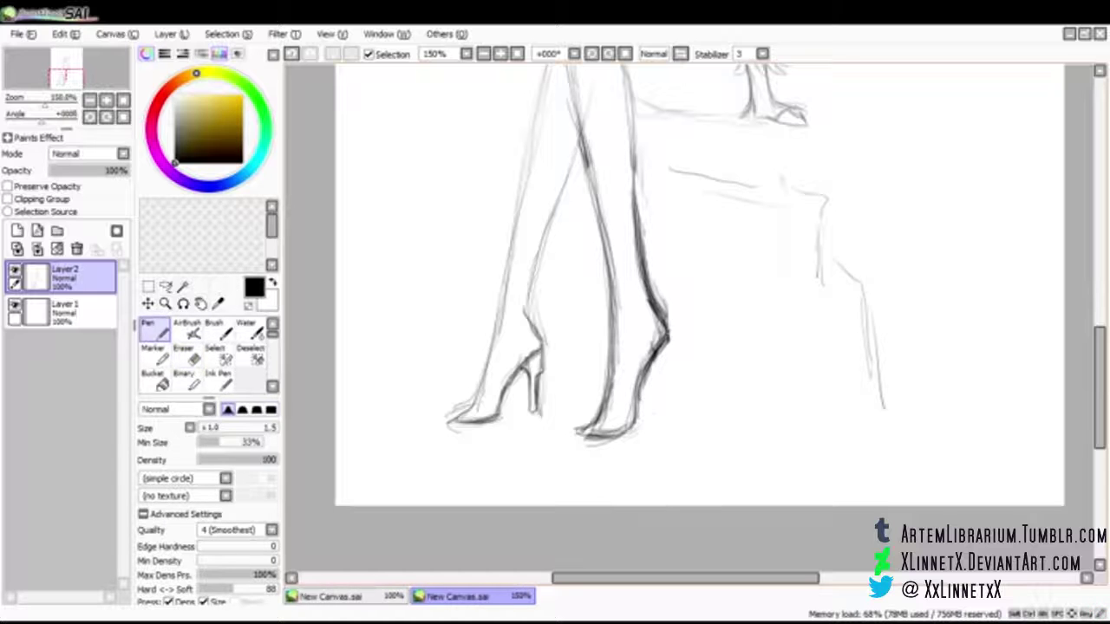
mouse_move(612, 313)
left_mouse_down()
mouse_move(612, 336)
mouse_move(670, 370)
mouse_move(653, 414)
left_mouse_up()
mouse_move(655, 371)
left_mouse_down()
mouse_move(651, 411)
mouse_move(651, 397)
left_mouse_up()
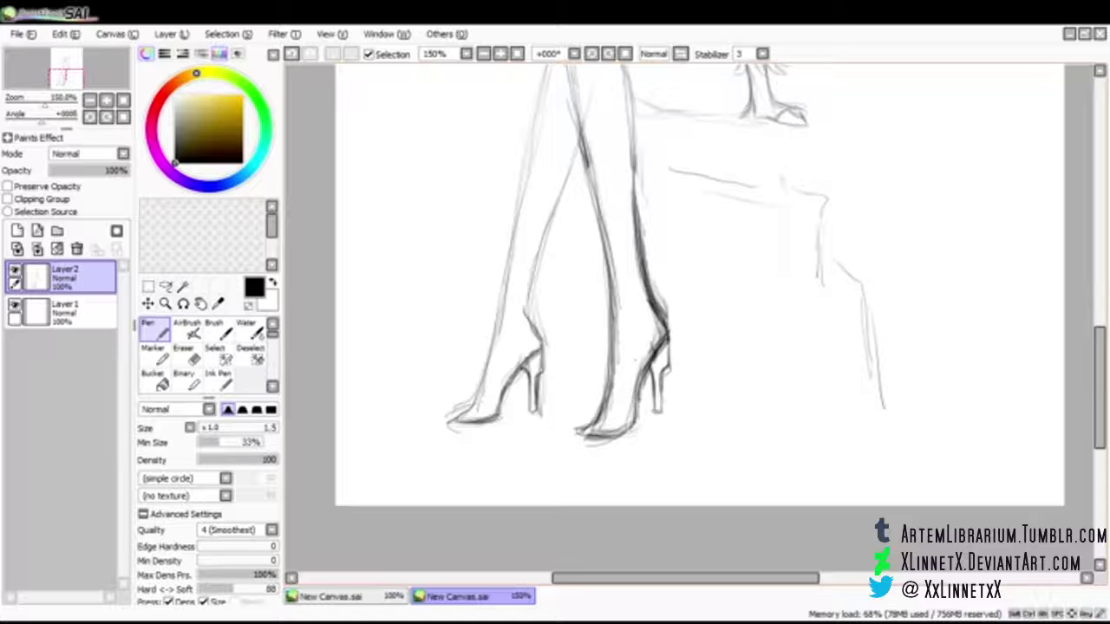
left_click_drag(641, 378, 634, 411)
mouse_move(648, 369)
left_mouse_down()
mouse_move(631, 423)
mouse_move(583, 432)
mouse_move(608, 375)
left_mouse_up()
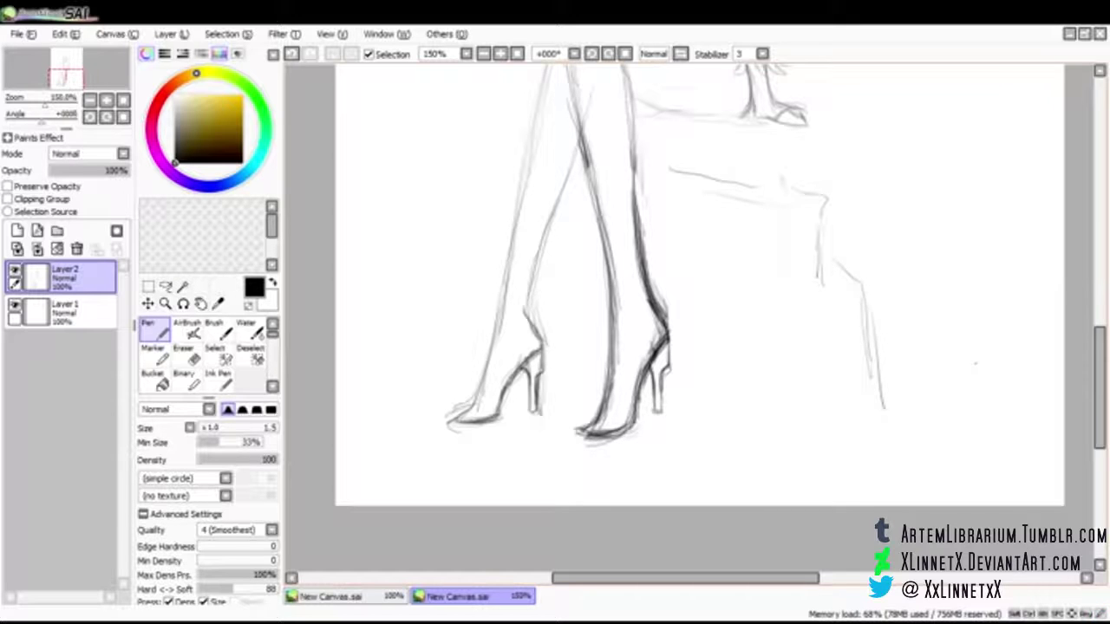
Step: Sketch faint skirt guide lines across the knee and thigh, erasing or undoing the rejected thigh strokes
scroll(700, 318, "up", 5)
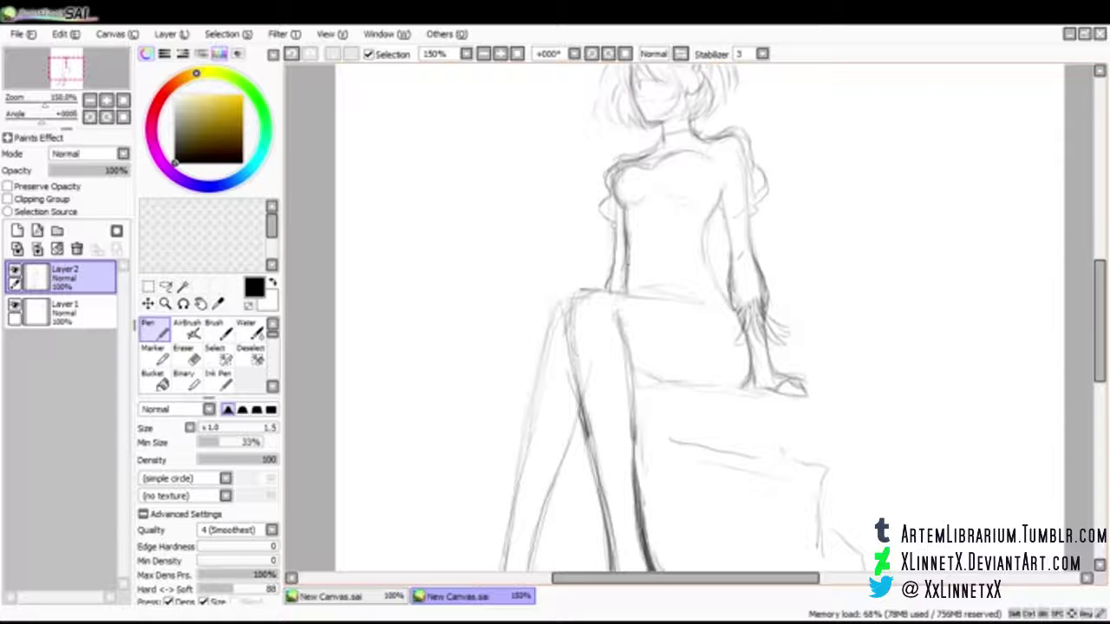
left_click_drag(556, 282, 602, 288)
left_click_drag(653, 283, 680, 380)
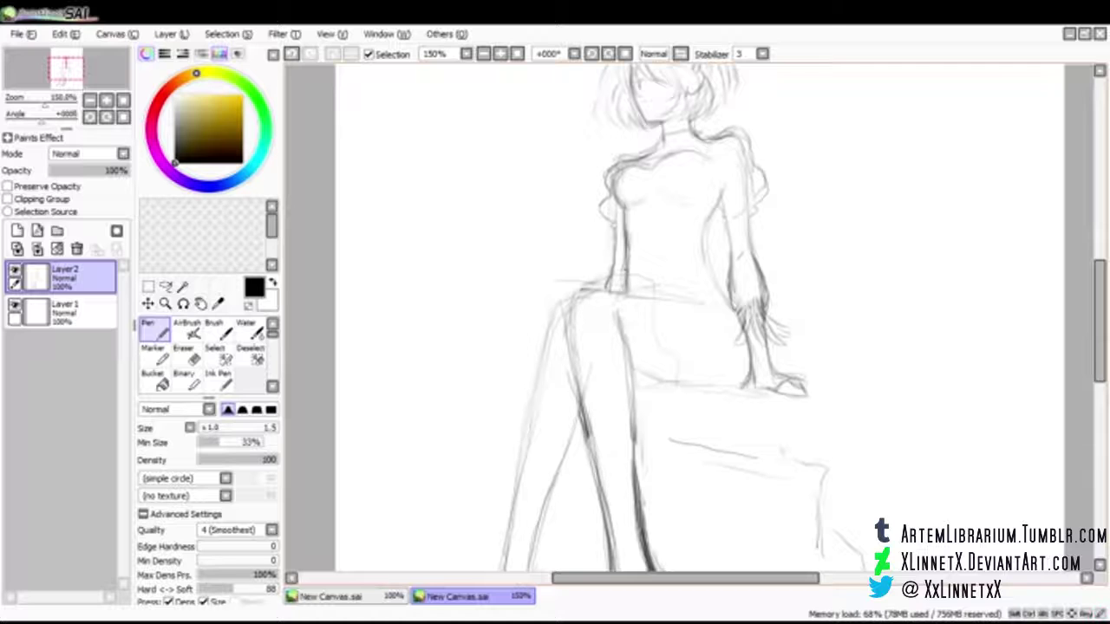
mouse_move(530, 362)
left_mouse_down()
mouse_move(515, 383)
mouse_move(529, 391)
mouse_move(507, 369)
left_mouse_up()
key("ctrl+z")
key("e")
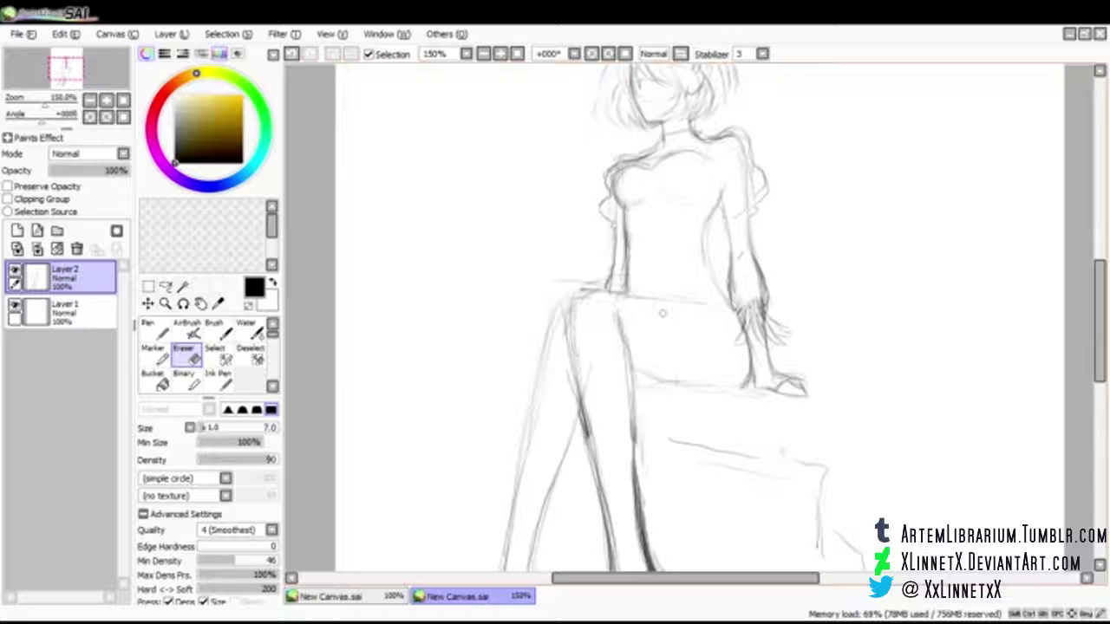
key("n")
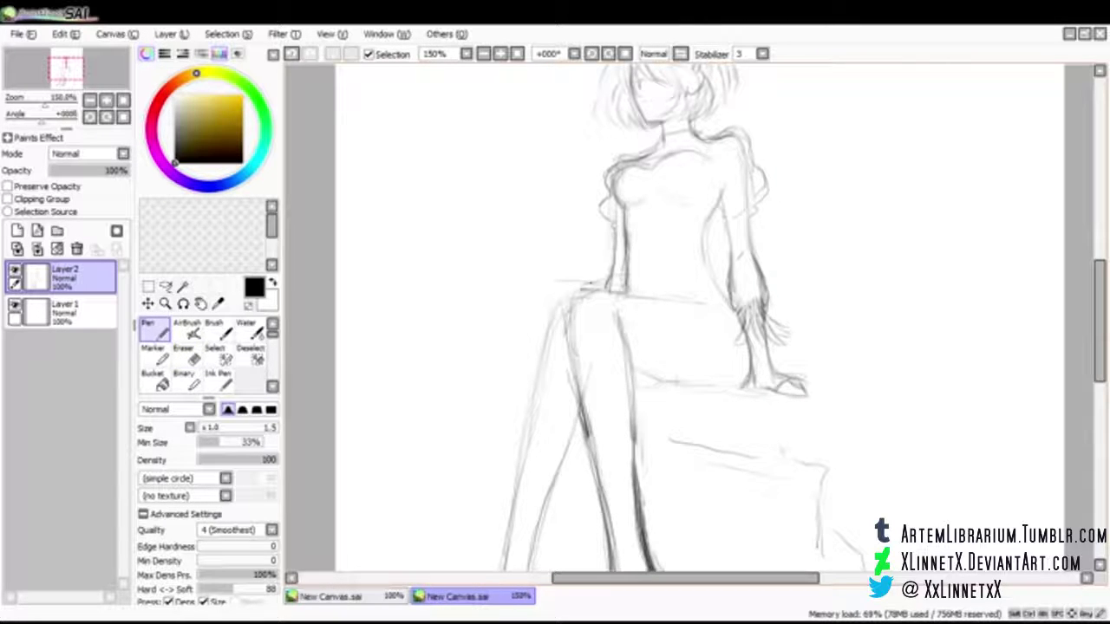
mouse_move(640, 323)
left_mouse_down()
mouse_move(673, 326)
mouse_move(674, 373)
mouse_move(702, 399)
left_mouse_up()
key("ctrl+z")
Step: Sketch a tall pointed rock and a small rock beside the back foot, joined to the seat's outline
left_click_drag(1099, 321, 1099, 307)
left_click(483, 54)
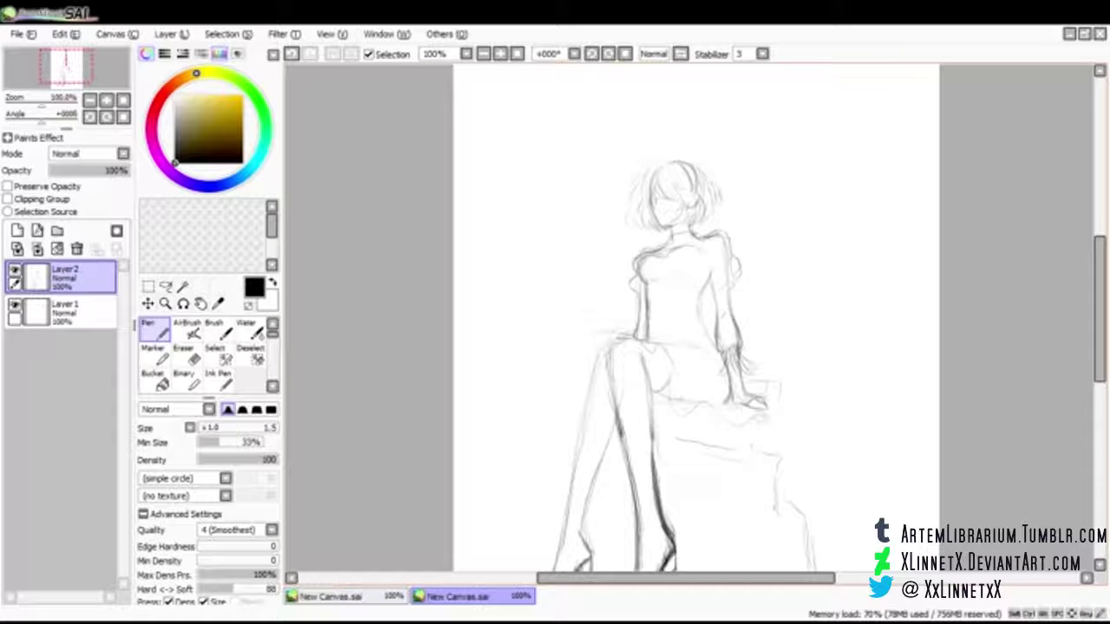
scroll(696, 317, "down", 4)
scroll(696, 317, "up", 3)
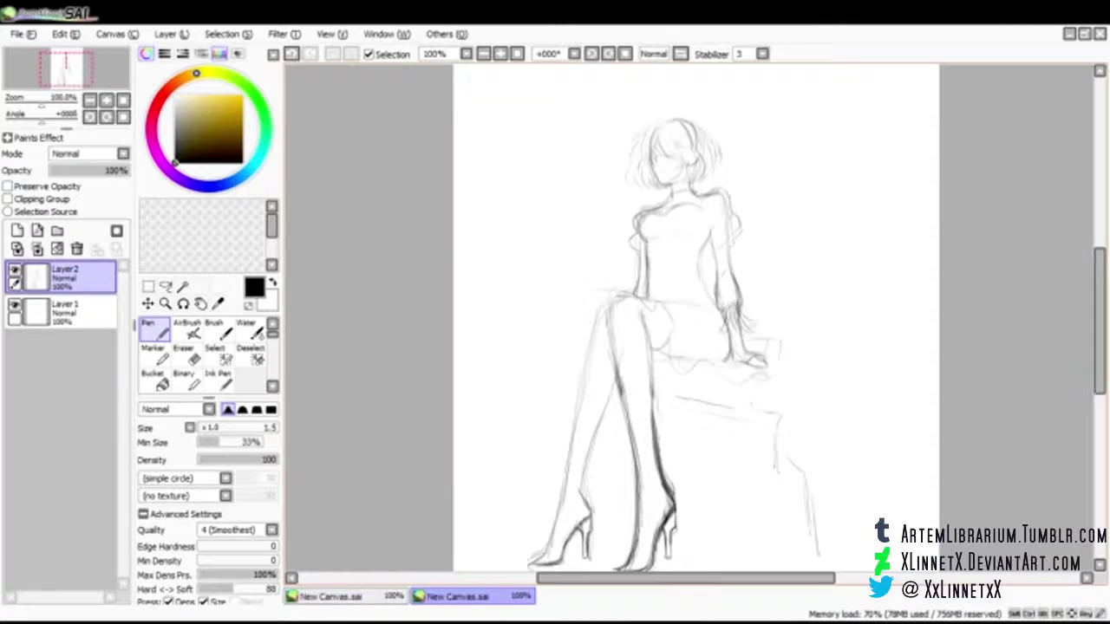
scroll(694, 321, "up", 3)
scroll(694, 321, "down", 4)
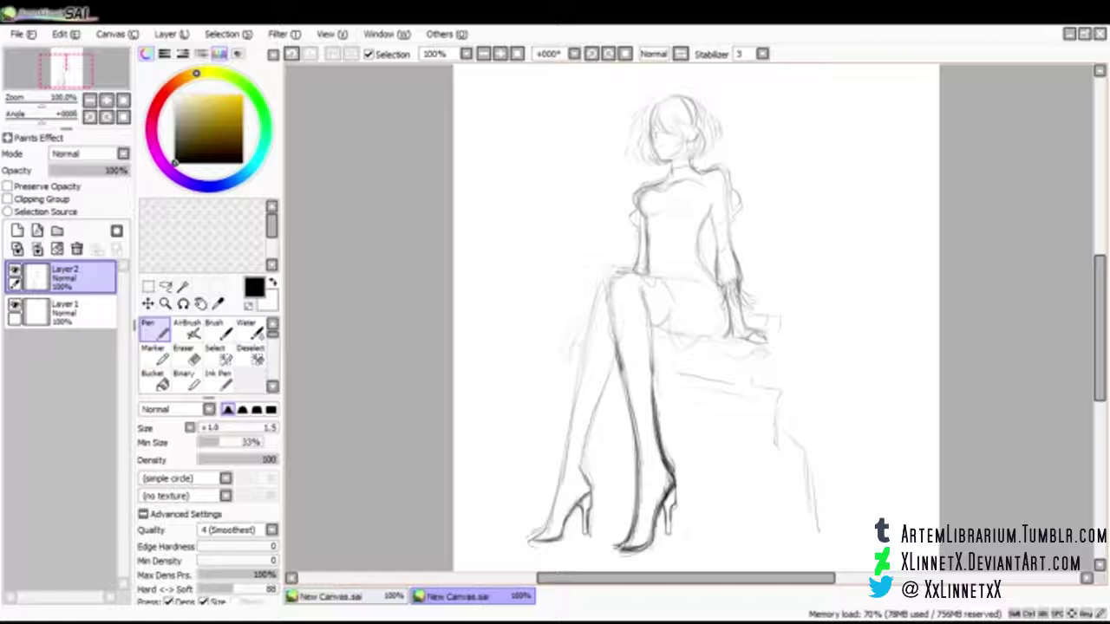
mouse_move(577, 358)
left_mouse_down()
mouse_move(568, 399)
mouse_move(508, 504)
mouse_move(521, 524)
mouse_move(486, 527)
mouse_move(550, 512)
mouse_move(631, 523)
left_mouse_up()
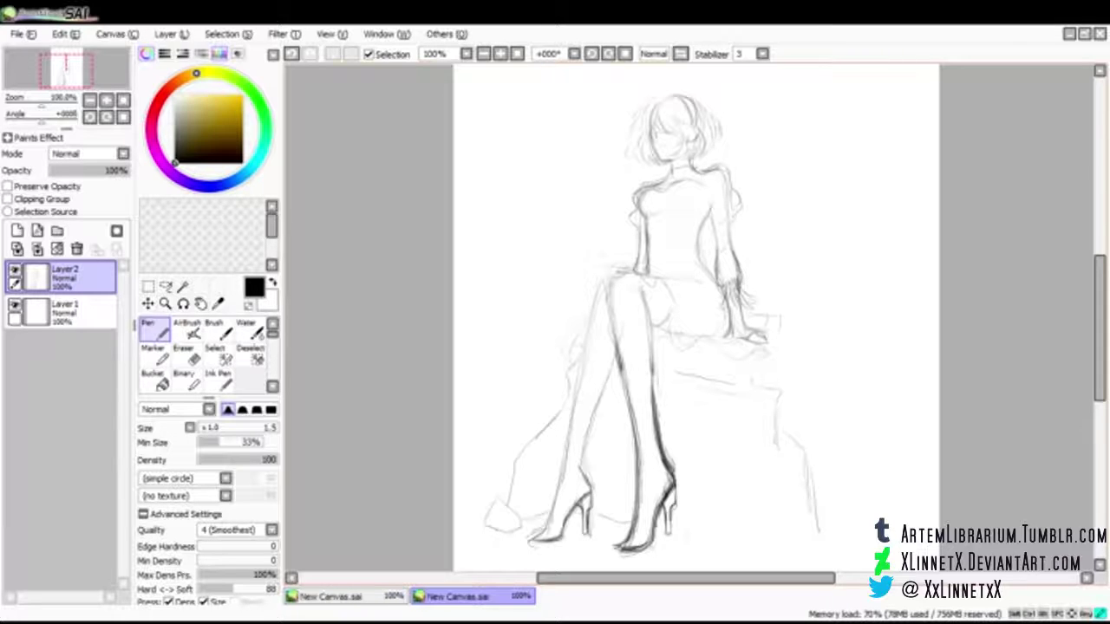
mouse_move(515, 381)
left_mouse_down()
mouse_move(560, 395)
mouse_move(503, 472)
mouse_move(524, 368)
left_mouse_up()
Step: Complete the rock seat's side edge, sketch a cluster of angular rocks behind the heels and hatch the small rock
mouse_move(772, 367)
left_mouse_down()
mouse_move(771, 385)
mouse_move(771, 371)
left_mouse_up()
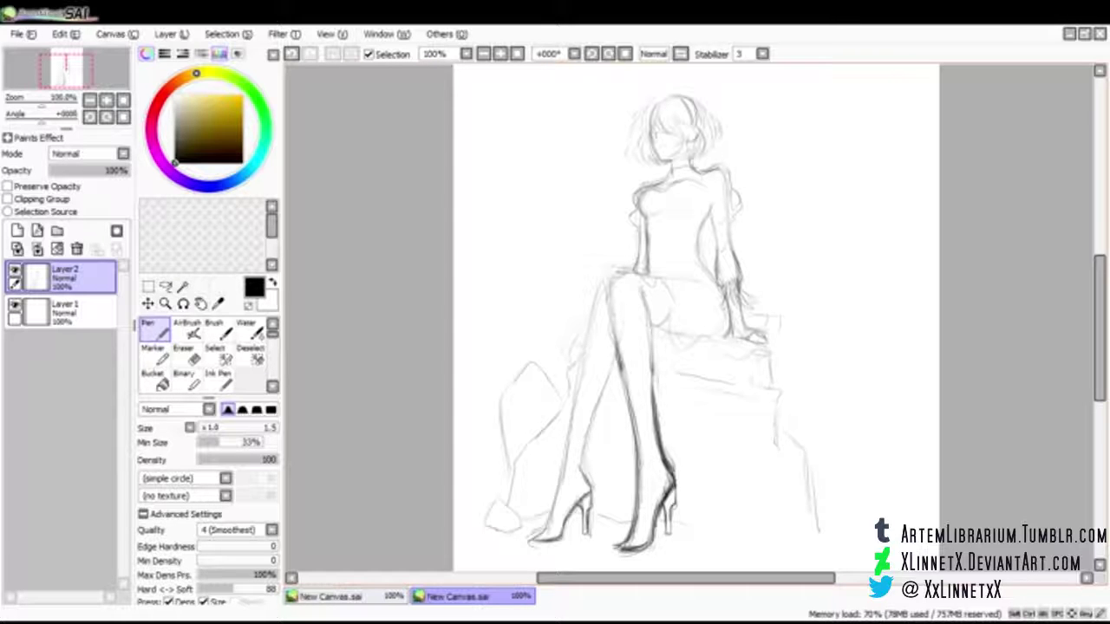
left_click_drag(772, 341, 771, 356)
mouse_move(695, 513)
left_mouse_down()
mouse_move(695, 534)
mouse_move(706, 473)
mouse_move(721, 466)
mouse_move(716, 551)
left_mouse_up()
left_click_drag(716, 508, 716, 541)
mouse_move(778, 449)
left_mouse_down()
mouse_move(758, 473)
mouse_move(803, 464)
mouse_move(837, 530)
mouse_move(799, 544)
mouse_move(779, 543)
mouse_move(773, 530)
mouse_move(767, 551)
left_mouse_up()
mouse_move(839, 511)
left_mouse_down()
mouse_move(857, 497)
mouse_move(867, 532)
mouse_move(838, 527)
mouse_move(848, 538)
mouse_move(839, 536)
mouse_move(839, 525)
mouse_move(842, 535)
left_mouse_up()
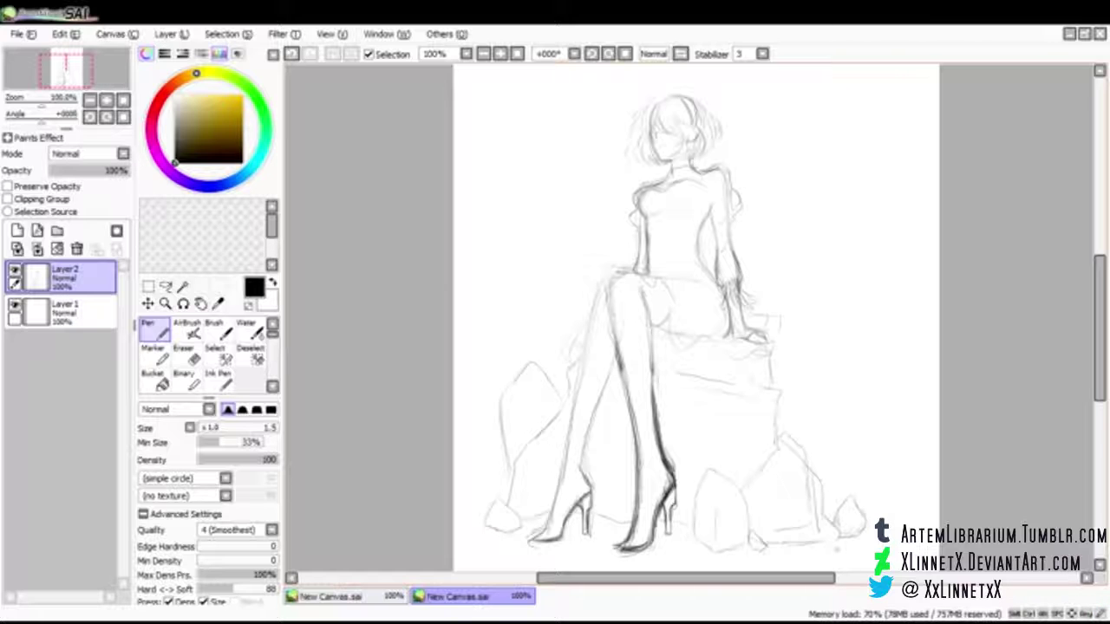
left_click_drag(516, 527, 490, 533)
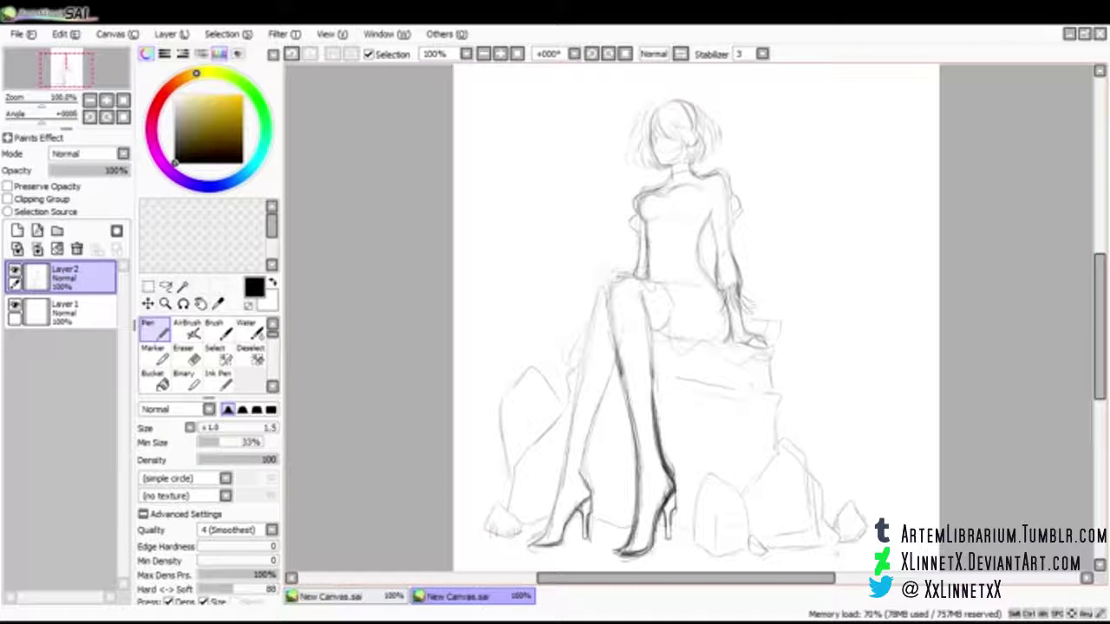
Step: Rename the drawing's layer as Sketch and add a new layer above it
double_click(83, 276)
type("Sketch")
key("Return")
key("Return")
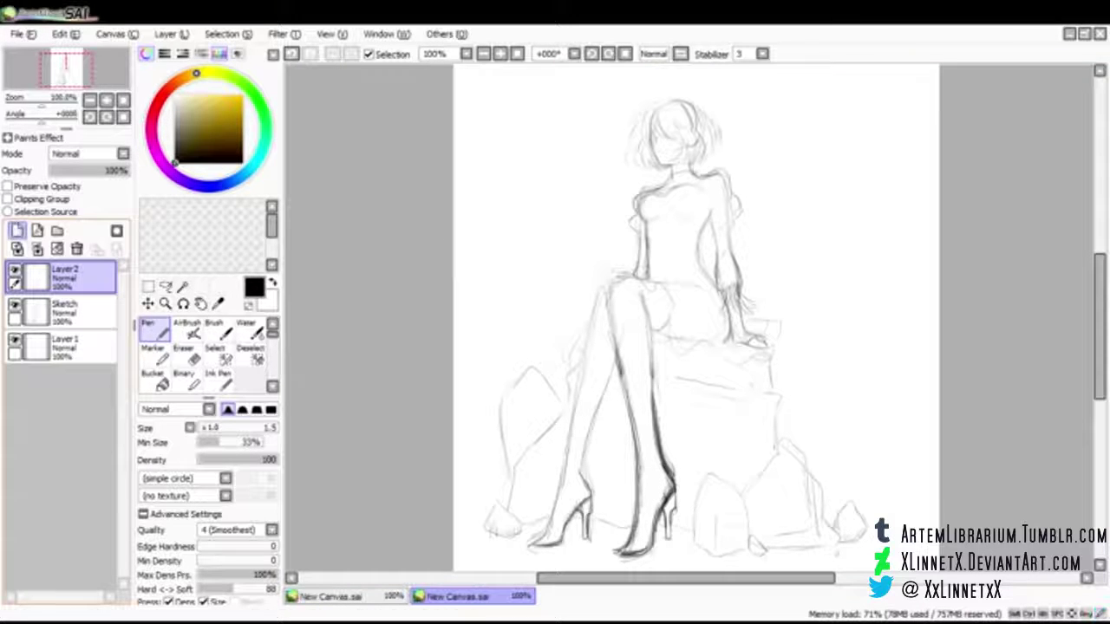
Step: Switch to the Brush tool, set its size to 2.0 and undo the test strokes beside the figure
left_click(218, 330)
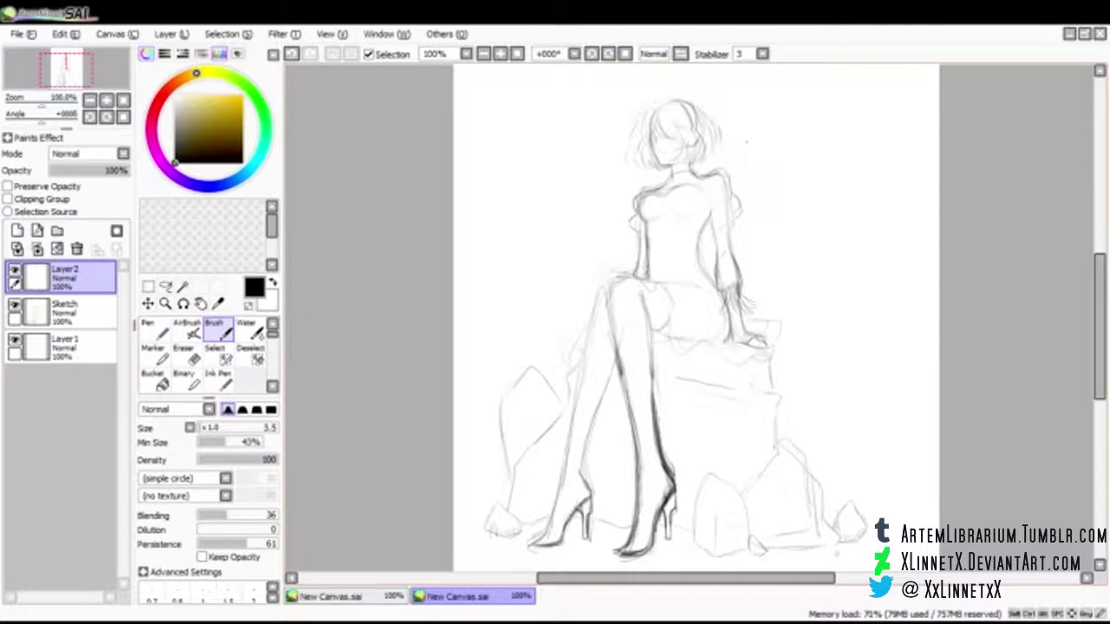
scroll(725, 95, "down", 2)
scroll(725, 97, "up", 3)
scroll(611, 78, "up", 1)
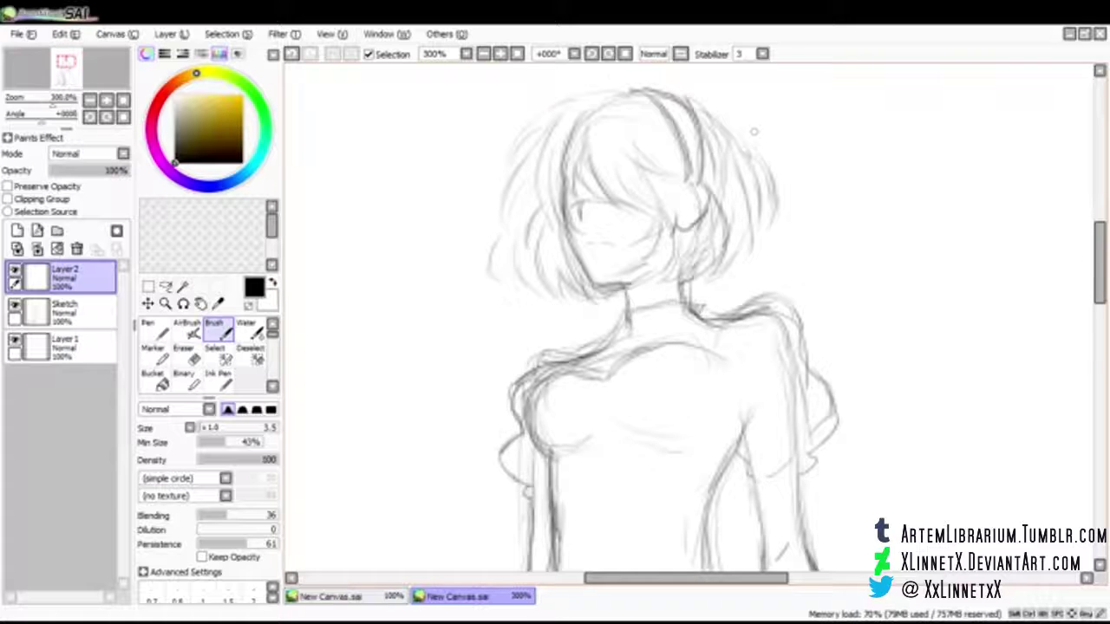
left_click_drag(373, 177, 321, 555)
key("ctrl+z")
left_click(254, 593)
left_click_drag(368, 195, 412, 154)
key("ctrl+z")
Step: Lower the Sketch layer's opacity to 49% and reselect the empty top layer for line work on the head
left_click(54, 319)
left_click(89, 171)
left_click(78, 278)
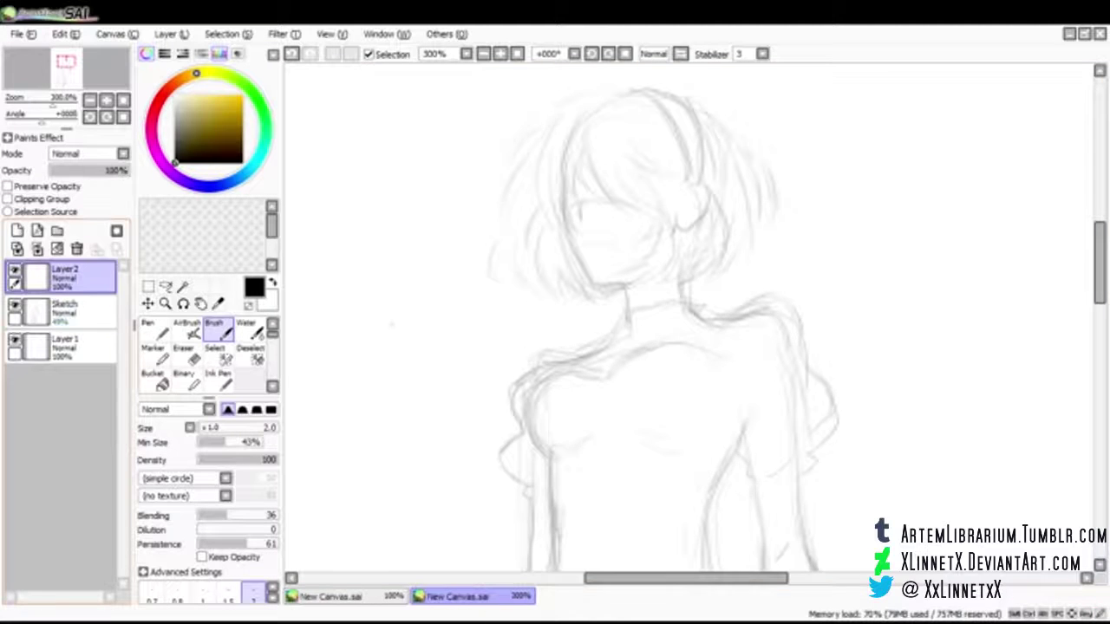
scroll(689, 312, "up", 1)
left_click_drag(1099, 257, 1099, 237)
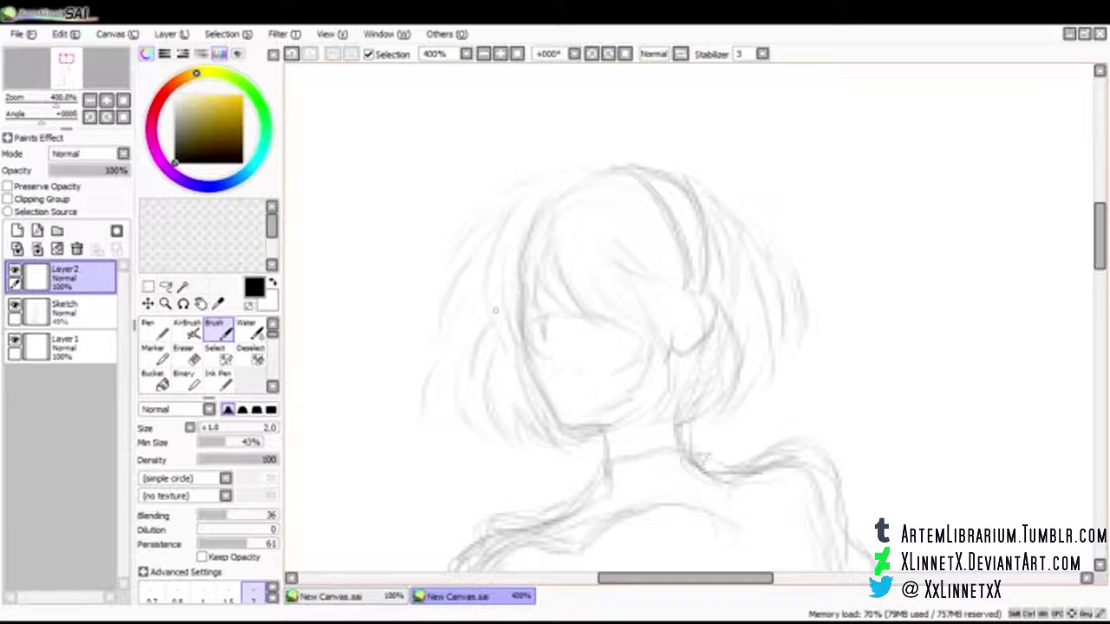
Step: Ink the woman's jawline, collar, neck and shoulder contours over the faded sketch, plus the upper line of her eye
mouse_move(524, 349)
left_mouse_down()
mouse_move(541, 389)
mouse_move(585, 425)
left_mouse_up()
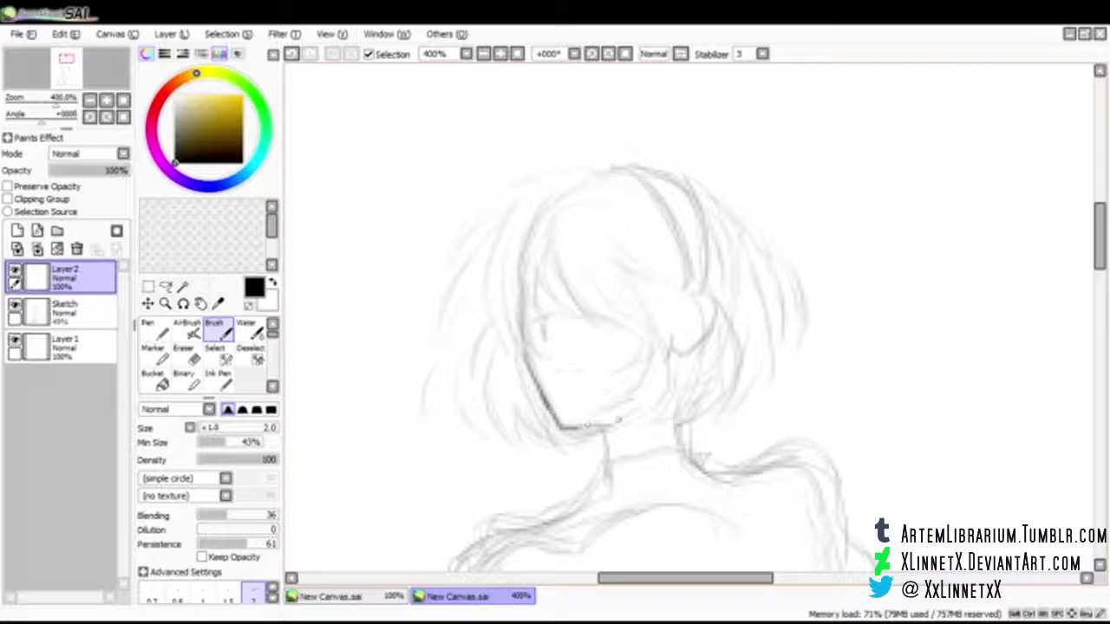
mouse_move(544, 319)
left_mouse_down()
mouse_move(585, 375)
mouse_move(557, 371)
mouse_move(590, 371)
left_mouse_up()
key("ctrl+z")
mouse_move(568, 428)
left_mouse_down()
mouse_move(610, 423)
mouse_move(631, 399)
mouse_move(607, 466)
left_mouse_up()
mouse_move(677, 409)
left_mouse_down()
mouse_move(674, 451)
mouse_move(605, 460)
mouse_move(588, 496)
mouse_move(541, 522)
left_mouse_up()
mouse_move(675, 446)
left_mouse_down()
mouse_move(718, 480)
mouse_move(839, 467)
left_mouse_up()
mouse_move(531, 333)
left_mouse_down()
mouse_move(546, 315)
mouse_move(601, 317)
left_mouse_up()
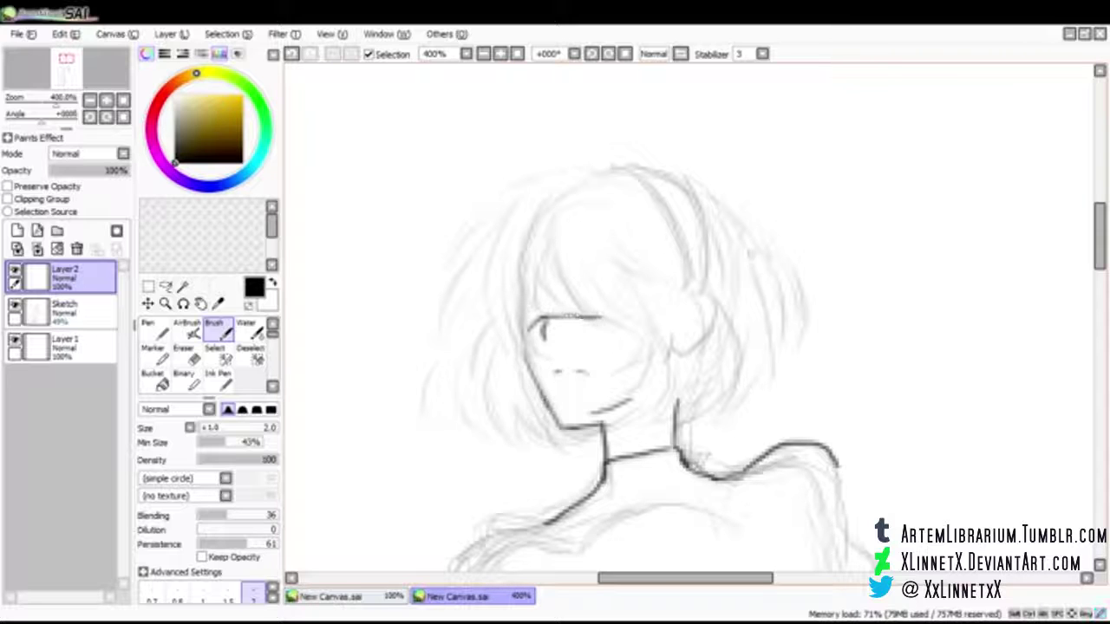
Step: Ink the inner and outer edges of the headband over the crown of her head and clean up its ends
mouse_move(615, 167)
left_mouse_down()
mouse_move(659, 170)
mouse_move(695, 198)
mouse_move(686, 286)
left_mouse_up()
mouse_move(689, 188)
left_mouse_down()
mouse_move(709, 227)
mouse_move(700, 294)
mouse_move(689, 285)
left_mouse_up()
key("e")
key("b")
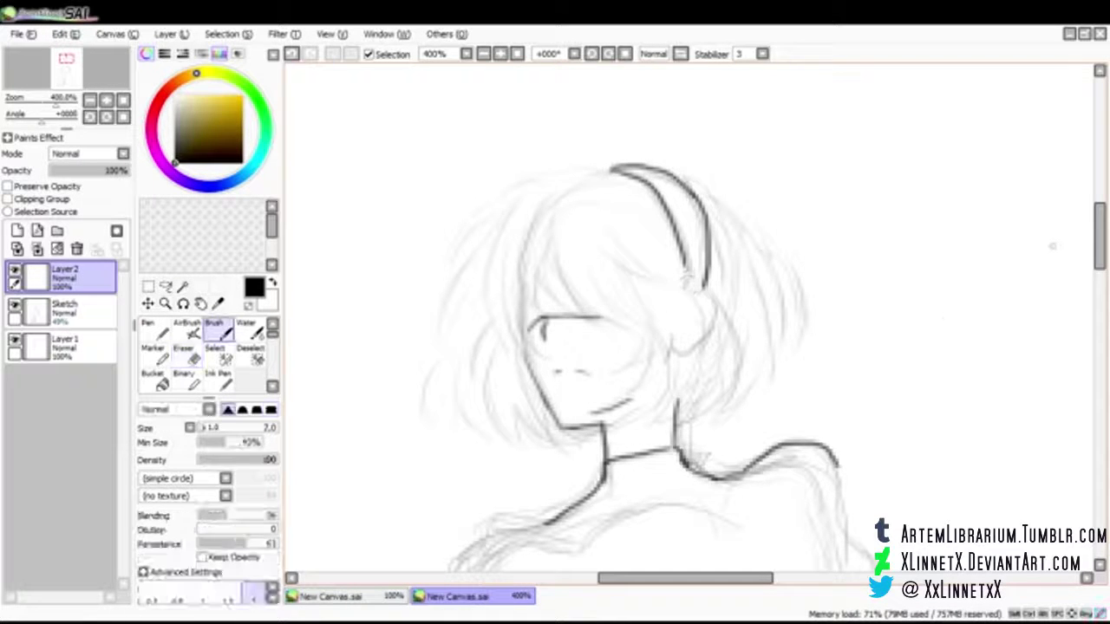
Step: Ink the far shoulder and the side contour of the bust, erasing and redrawing the curve down to the underarm
left_click_drag(1100, 237, 1099, 278)
mouse_move(545, 228)
left_mouse_down()
mouse_move(469, 231)
mouse_move(462, 286)
left_mouse_up()
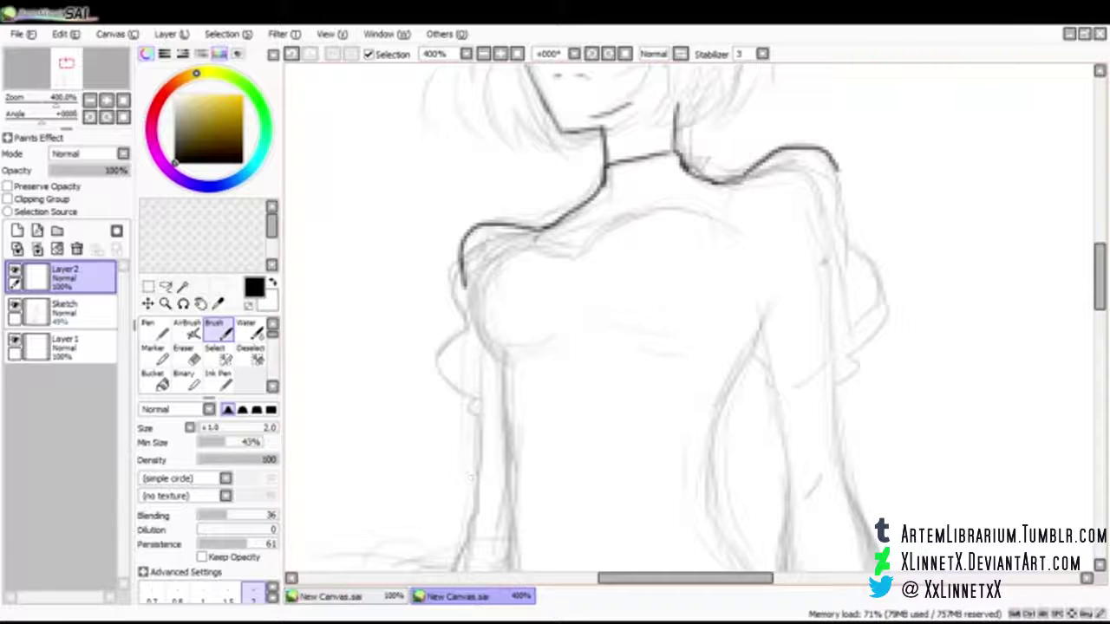
mouse_move(528, 238)
left_mouse_down()
mouse_move(493, 252)
mouse_move(473, 282)
mouse_move(469, 307)
mouse_move(504, 362)
left_mouse_up()
key("e")
left_click_drag(477, 300, 509, 370)
key("b")
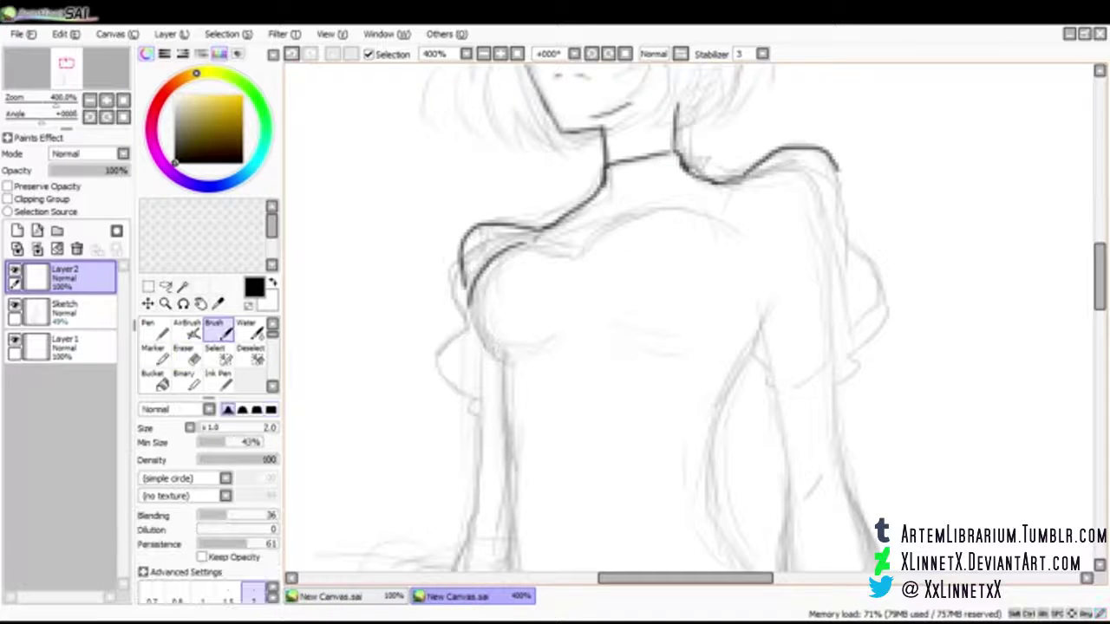
left_click_drag(466, 287, 505, 363)
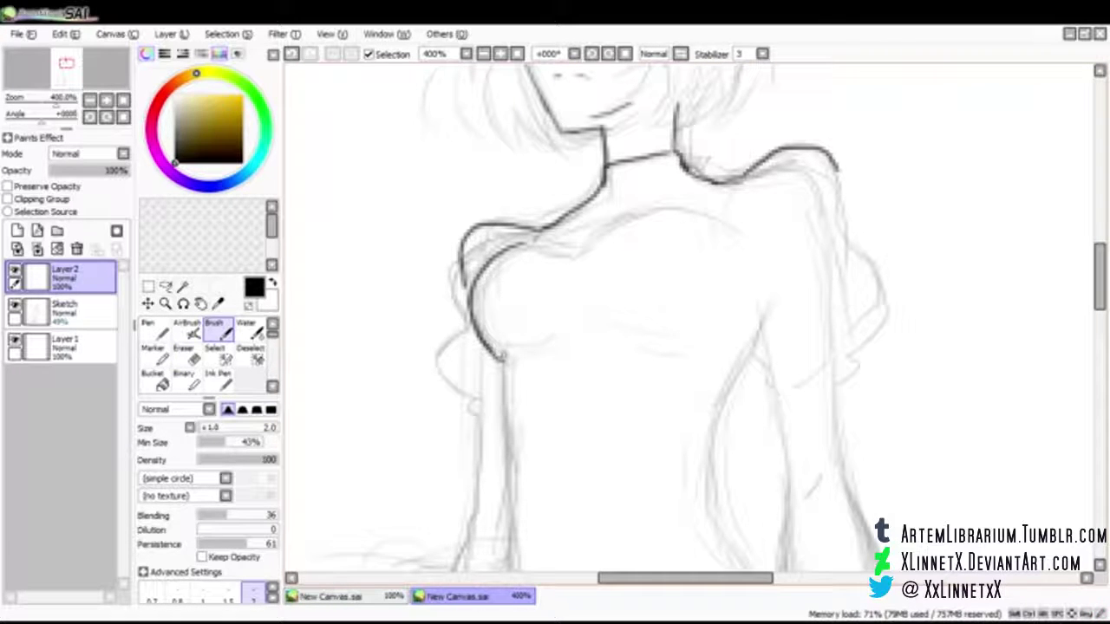
Step: Ink both puffed sleeves with their gathered cuffs, the start of the torso side and short folds beneath the bust
mouse_move(468, 304)
left_mouse_down()
mouse_move(451, 338)
mouse_move(474, 414)
mouse_move(481, 426)
mouse_move(506, 421)
left_mouse_up()
left_click_drag(504, 362, 508, 455)
mouse_move(834, 176)
left_mouse_down()
mouse_move(855, 260)
mouse_move(840, 387)
mouse_move(819, 358)
mouse_move(831, 308)
left_mouse_up()
mouse_move(774, 397)
left_mouse_down()
mouse_move(757, 357)
mouse_move(780, 276)
left_mouse_up()
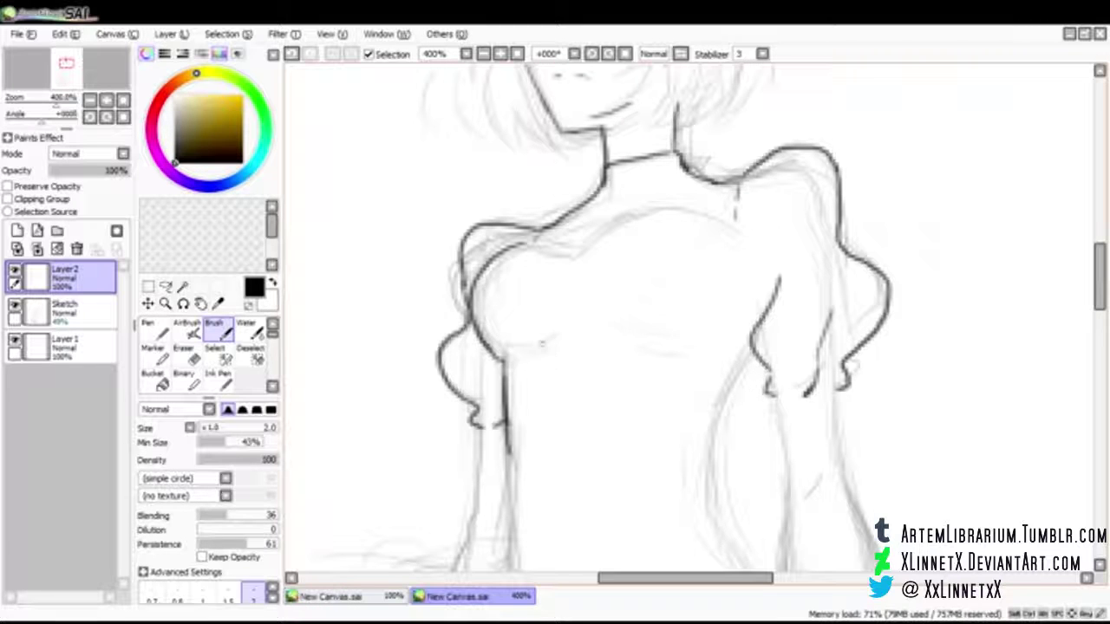
mouse_move(517, 351)
left_mouse_down()
mouse_move(564, 332)
mouse_move(640, 340)
left_mouse_up()
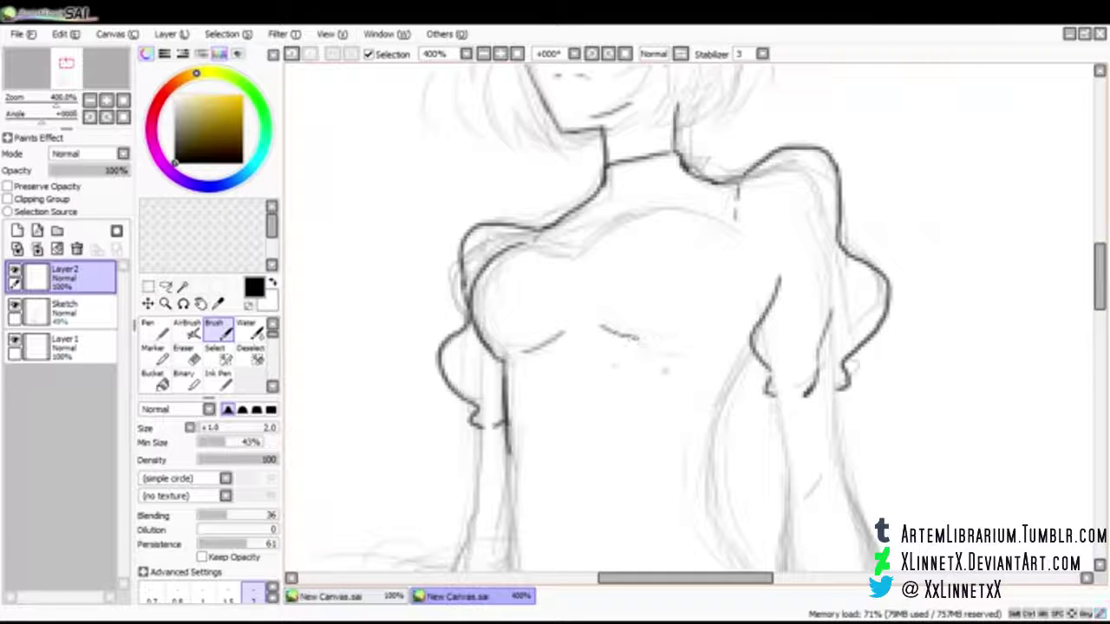
Step: Ink the curved lower edge of the chest cutout and erase its stray end to reshape it
mouse_move(531, 248)
left_mouse_down()
mouse_move(562, 277)
mouse_move(592, 274)
left_mouse_up()
key("e")
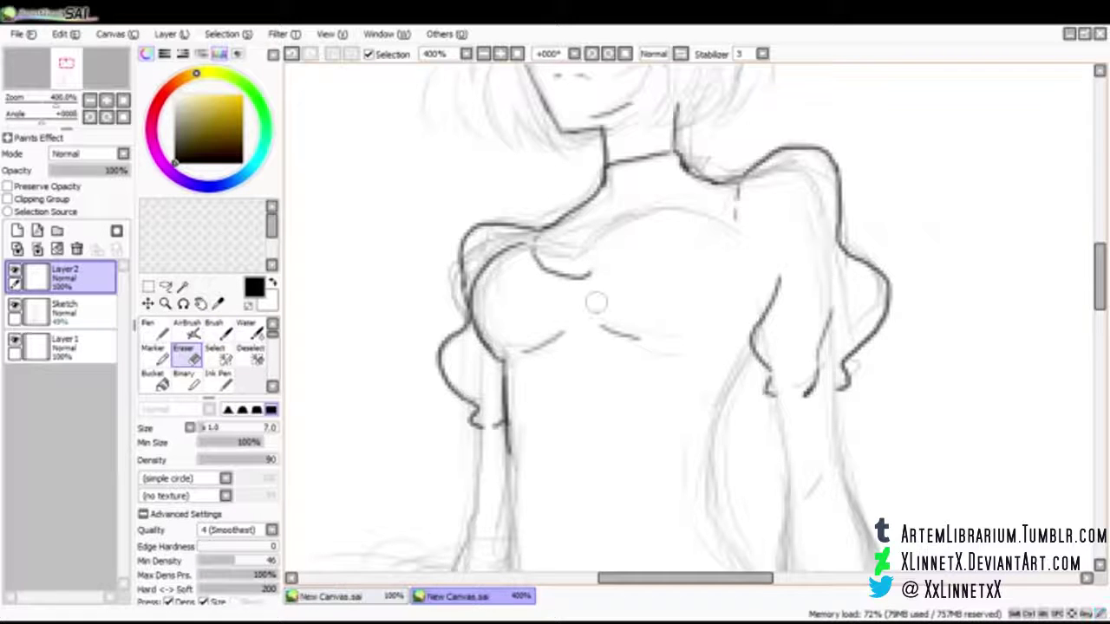
key("b")
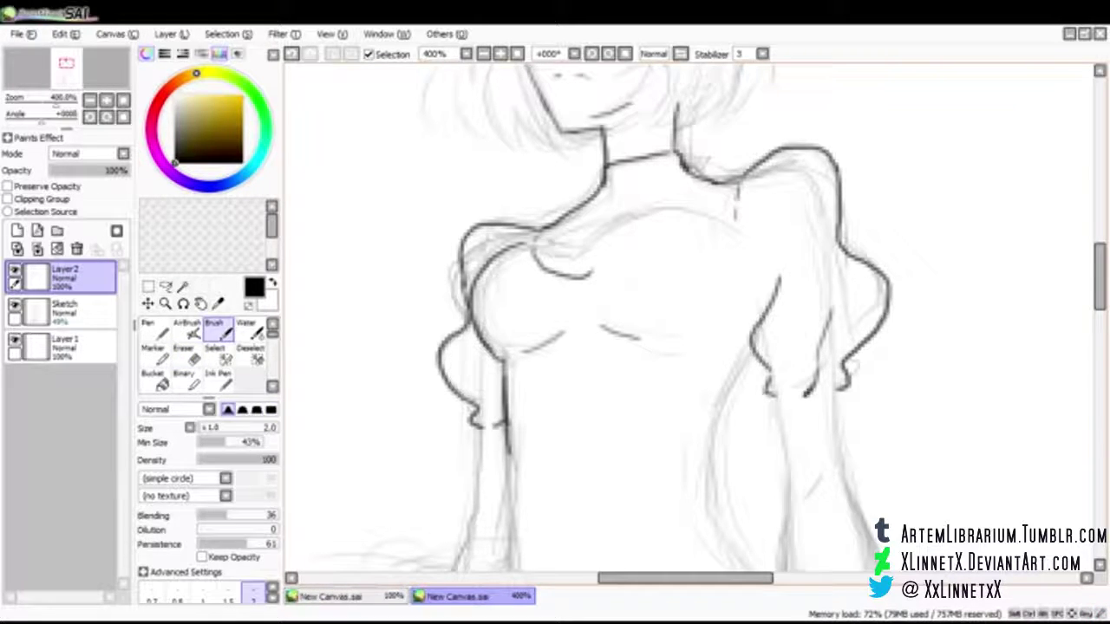
mouse_move(532, 248)
left_mouse_down()
mouse_move(579, 248)
mouse_move(608, 232)
left_mouse_up()
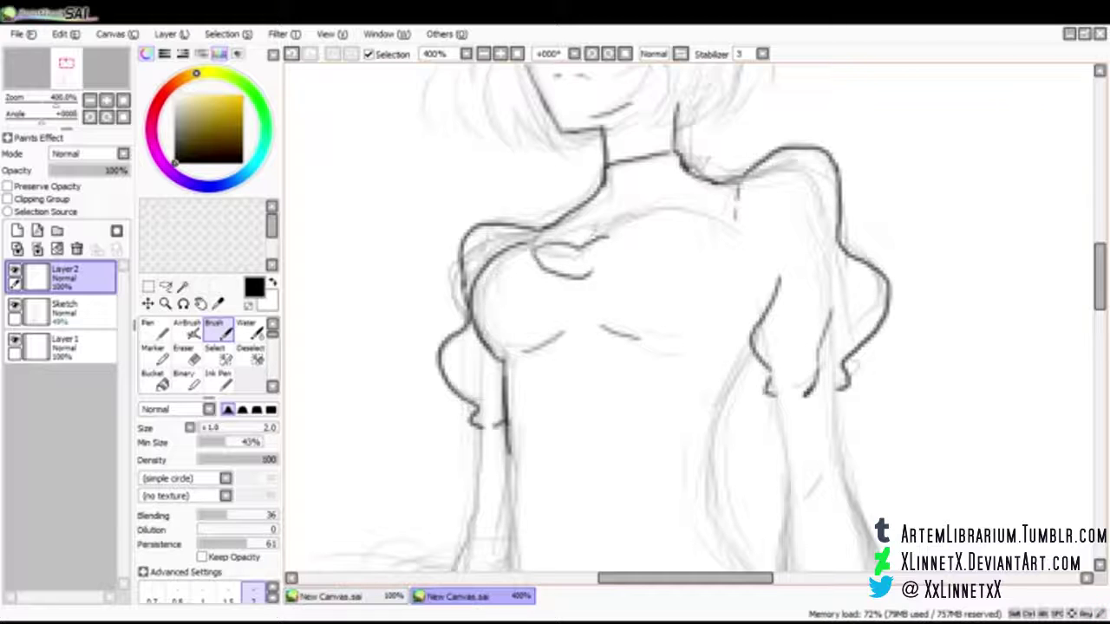
key("e")
mouse_move(610, 234)
left_mouse_down()
mouse_move(546, 248)
mouse_move(615, 251)
mouse_move(631, 221)
left_mouse_up()
key("b")
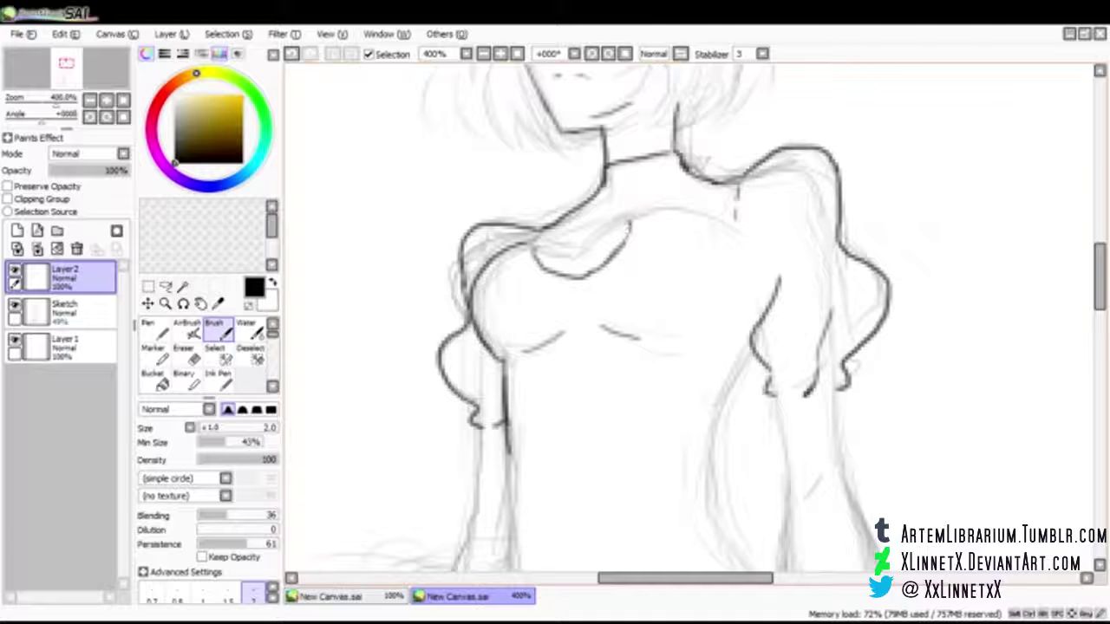
Step: Ink the upper edge of the chest cutout along the neckline, cleaning up the line with the Eraser
mouse_move(538, 246)
left_mouse_down()
mouse_move(607, 214)
mouse_move(648, 211)
mouse_move(613, 257)
mouse_move(668, 228)
mouse_move(696, 238)
mouse_move(647, 247)
left_mouse_up()
key("e")
key("b")
key("e")
key("b")
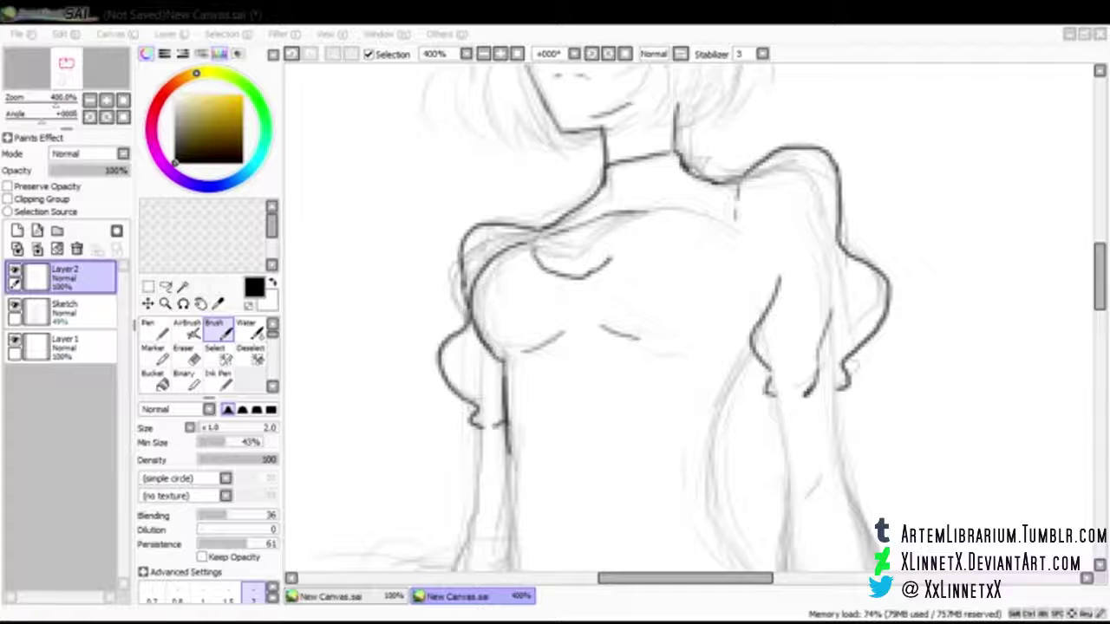
key("alt+Tab")
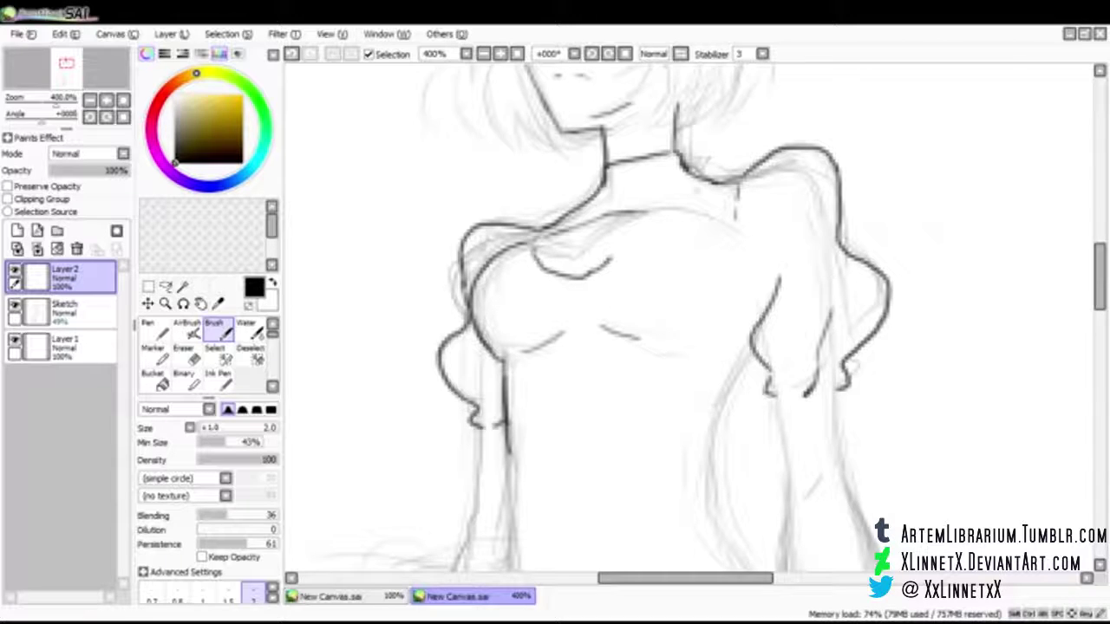
Step: Close the chest cutout with a straight slanted lower edge and a pointed end, and add a scalloped trim inside
mouse_move(641, 212)
left_mouse_down()
mouse_move(681, 224)
mouse_move(619, 249)
left_mouse_up()
mouse_move(678, 229)
left_mouse_down()
mouse_move(549, 278)
mouse_move(671, 243)
left_mouse_up()
key("e")
left_click_drag(575, 280, 615, 243)
key("b")
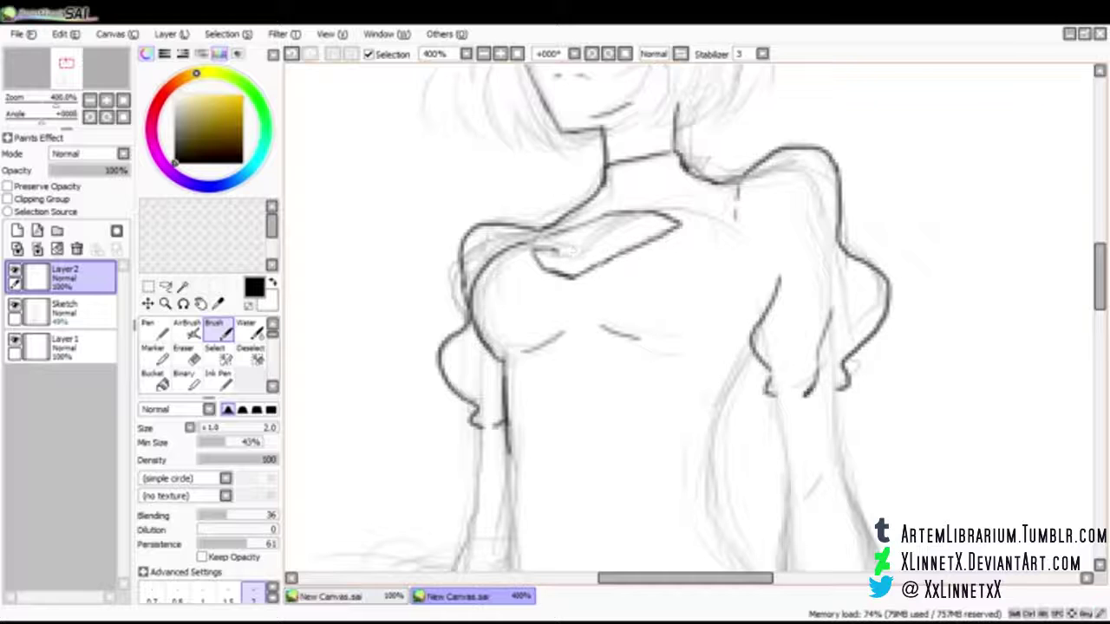
mouse_move(596, 246)
left_mouse_down()
mouse_move(627, 249)
mouse_move(530, 243)
left_mouse_up()
mouse_move(530, 244)
left_mouse_down()
mouse_move(541, 263)
mouse_move(610, 212)
mouse_move(682, 218)
left_mouse_up()
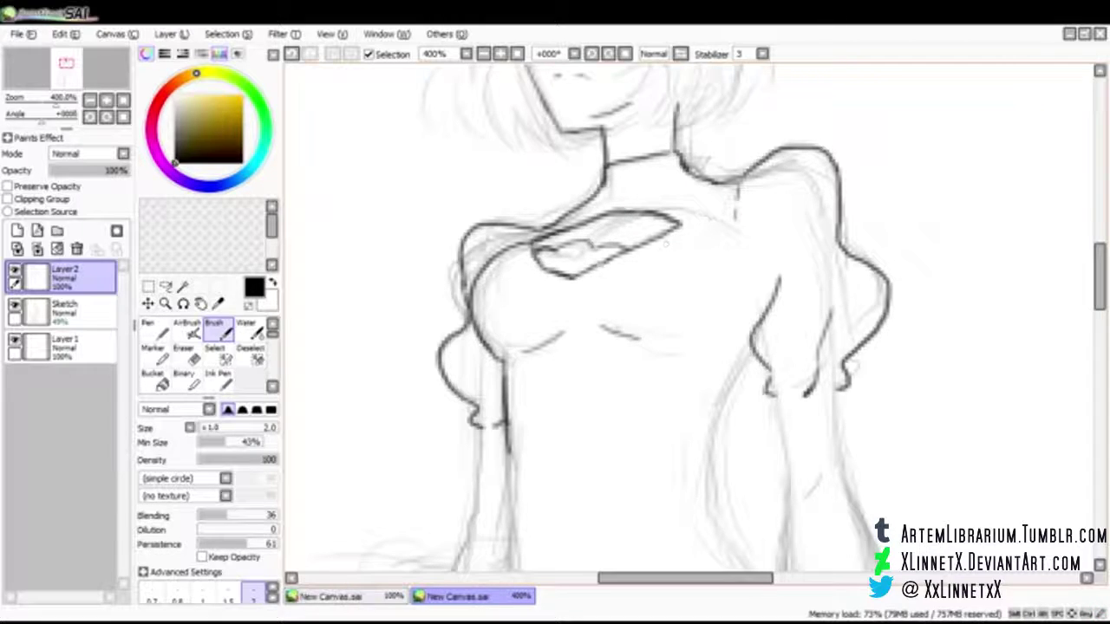
Step: Widen the chest cutout toward the near shoulder, erase the old lines inside and redraw the scalloped trim
left_click_drag(575, 277, 694, 229)
mouse_move(600, 265)
left_mouse_down()
mouse_move(706, 221)
mouse_move(660, 209)
mouse_move(567, 227)
left_mouse_up()
key("e")
mouse_move(670, 227)
left_mouse_down()
mouse_move(646, 241)
mouse_move(548, 248)
left_mouse_up()
mouse_move(633, 228)
left_mouse_down()
mouse_move(685, 221)
mouse_move(593, 222)
mouse_move(562, 239)
left_mouse_up()
key("b")
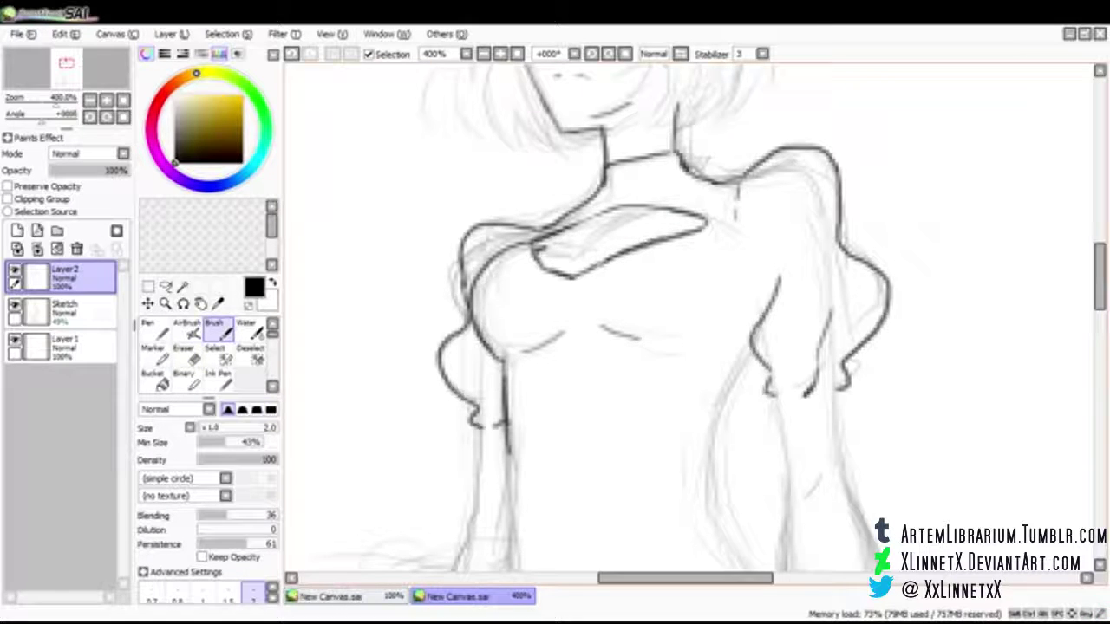
left_click_drag(536, 255, 632, 243)
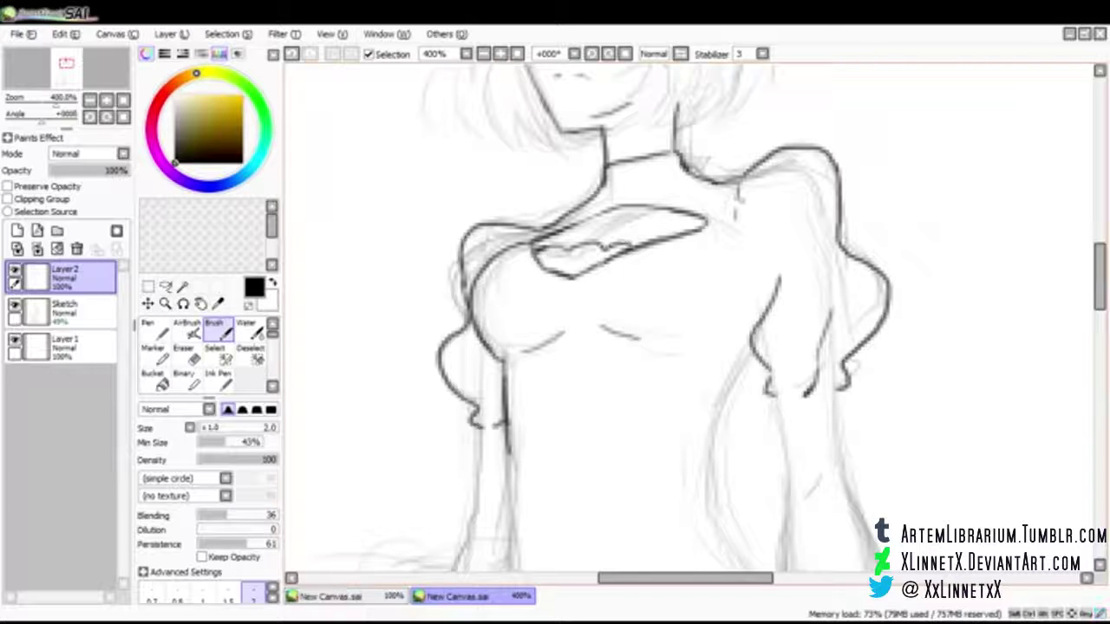
Step: Ink the back contour of the waist and hip and add short fold lines along the dress beside it
scroll(747, 149, "down", 2)
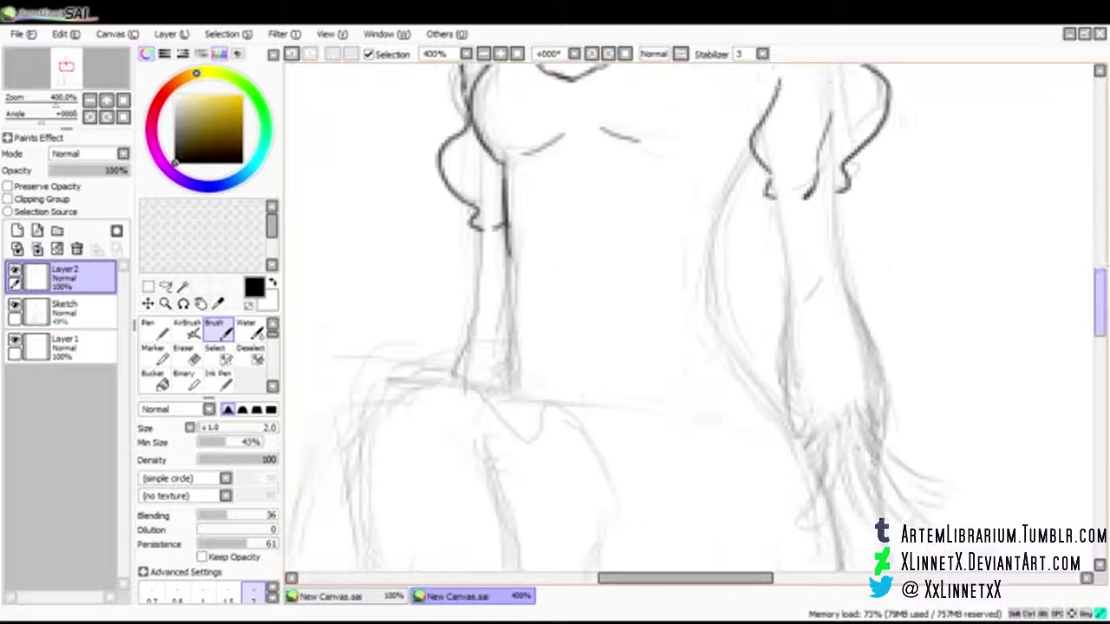
scroll(745, 134, "down", 2)
mouse_move(745, 135)
left_mouse_down()
mouse_move(713, 230)
mouse_move(705, 312)
mouse_move(802, 449)
left_mouse_up()
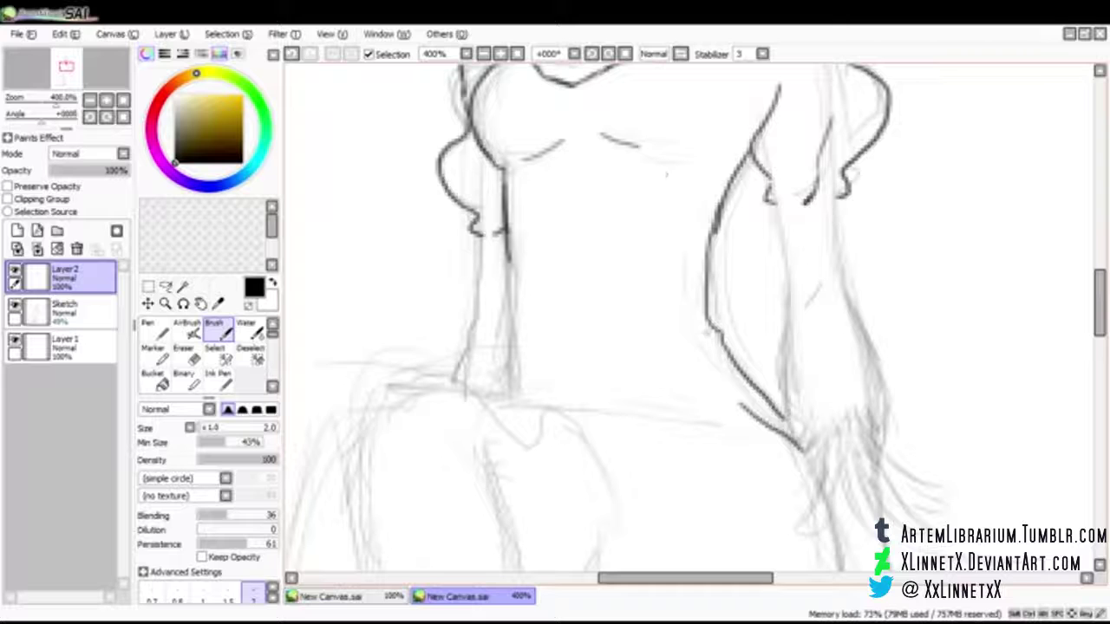
left_click_drag(687, 327, 701, 335)
left_click_drag(757, 114, 738, 144)
mouse_move(710, 188)
left_mouse_down()
mouse_move(693, 227)
mouse_move(697, 318)
left_mouse_up()
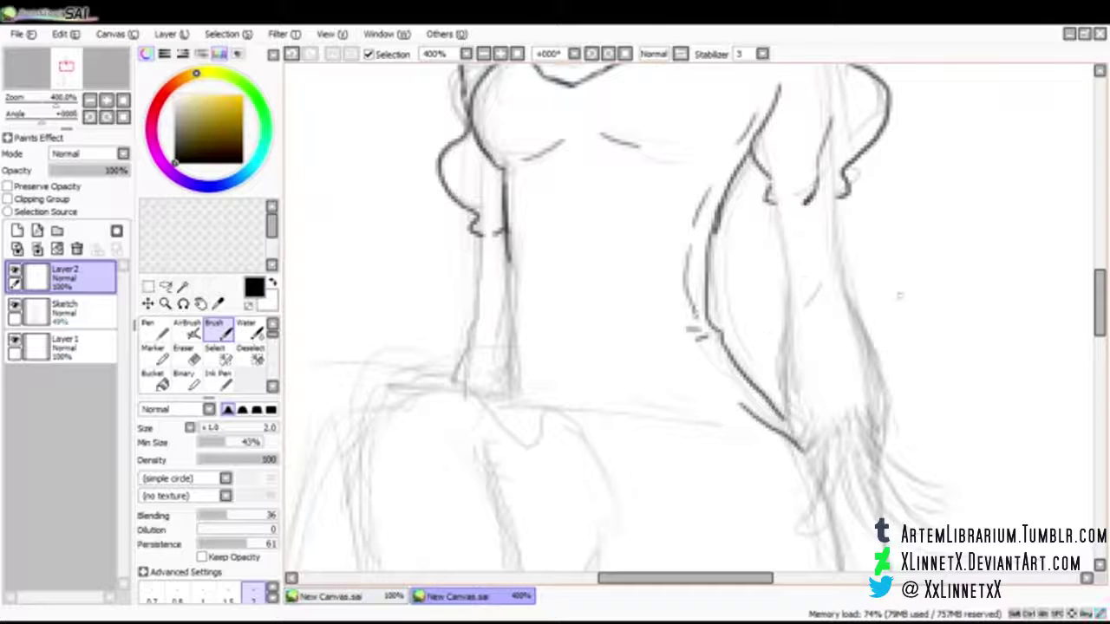
Step: Ink both edges of the near forearm from the puffed sleeve down to the cuff and tidy the lines
left_click_drag(768, 197, 786, 420)
left_click_drag(836, 199, 884, 447)
key("e")
key("b")
Step: Ink the pointed, petal-like frills of the near arm's cuff with their inner fold lines and edge toward the hip
left_click_drag(1099, 303, 1099, 329)
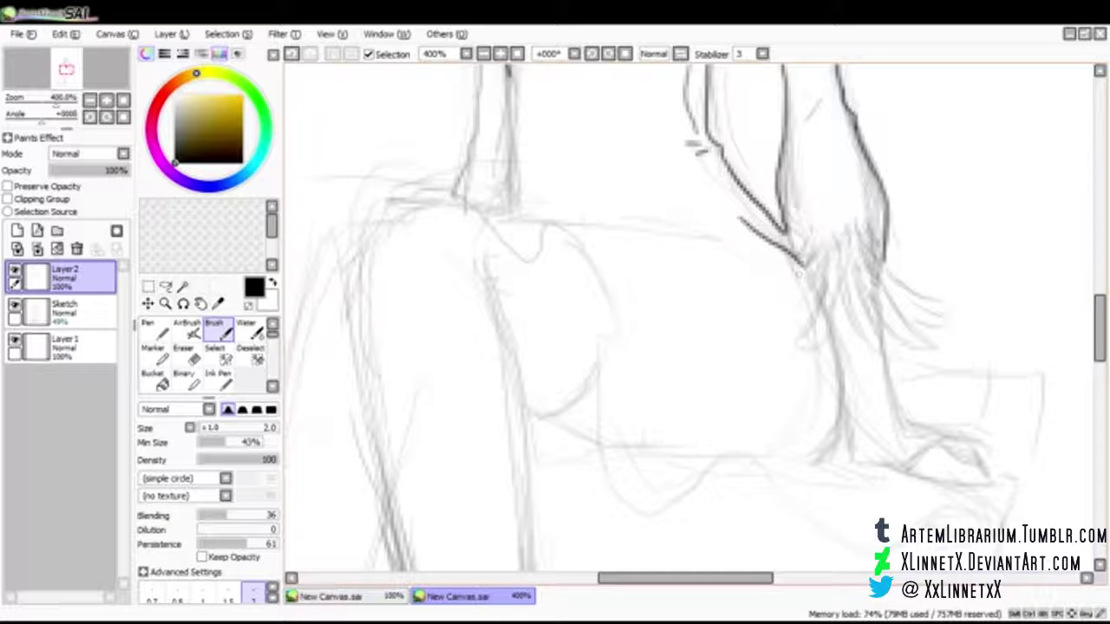
mouse_move(820, 260)
left_mouse_down()
mouse_move(796, 346)
mouse_move(843, 286)
left_mouse_up()
left_click_drag(849, 241, 867, 340)
key("e")
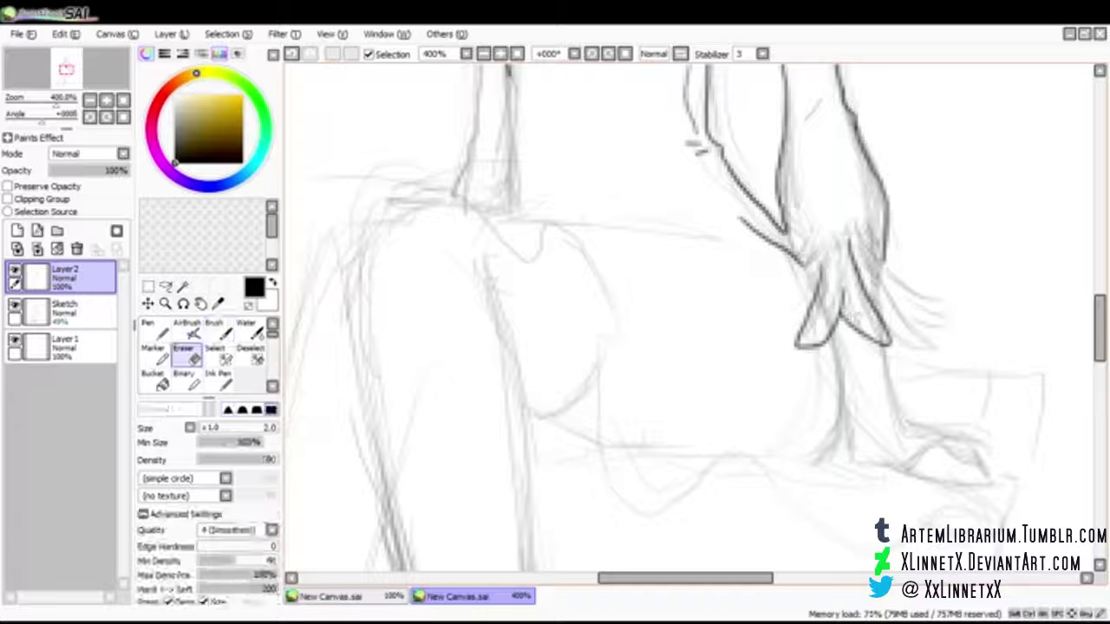
key("b")
left_click_drag(873, 260, 926, 343)
left_click_drag(902, 293, 941, 313)
mouse_move(883, 258)
left_mouse_down()
mouse_move(948, 302)
mouse_move(933, 311)
left_mouse_up()
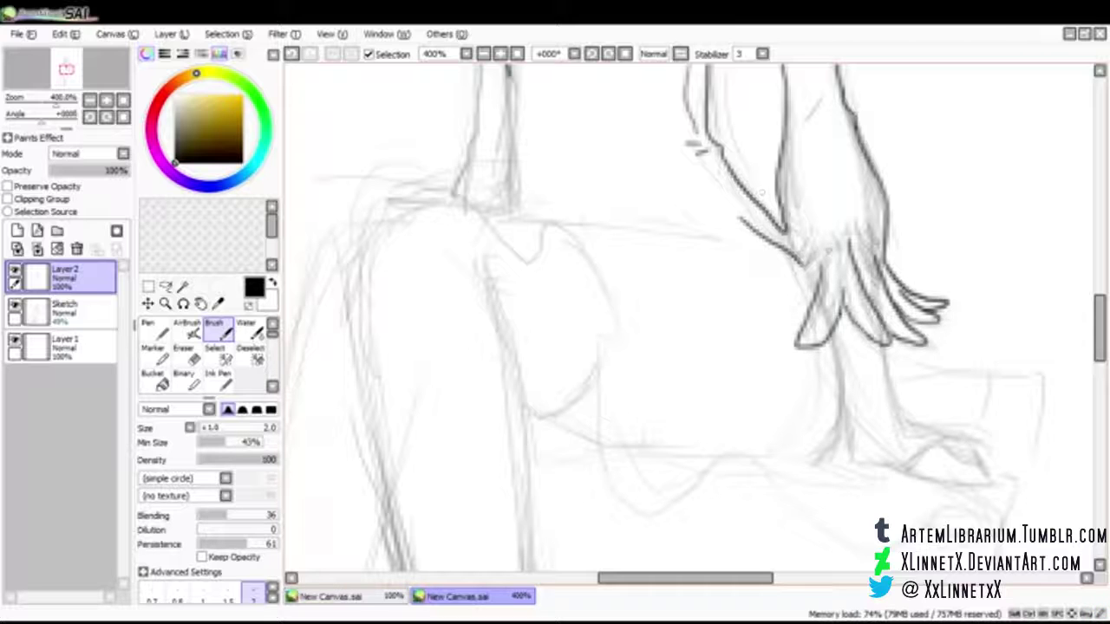
left_click_drag(842, 286, 838, 247)
left_click_drag(821, 278, 826, 234)
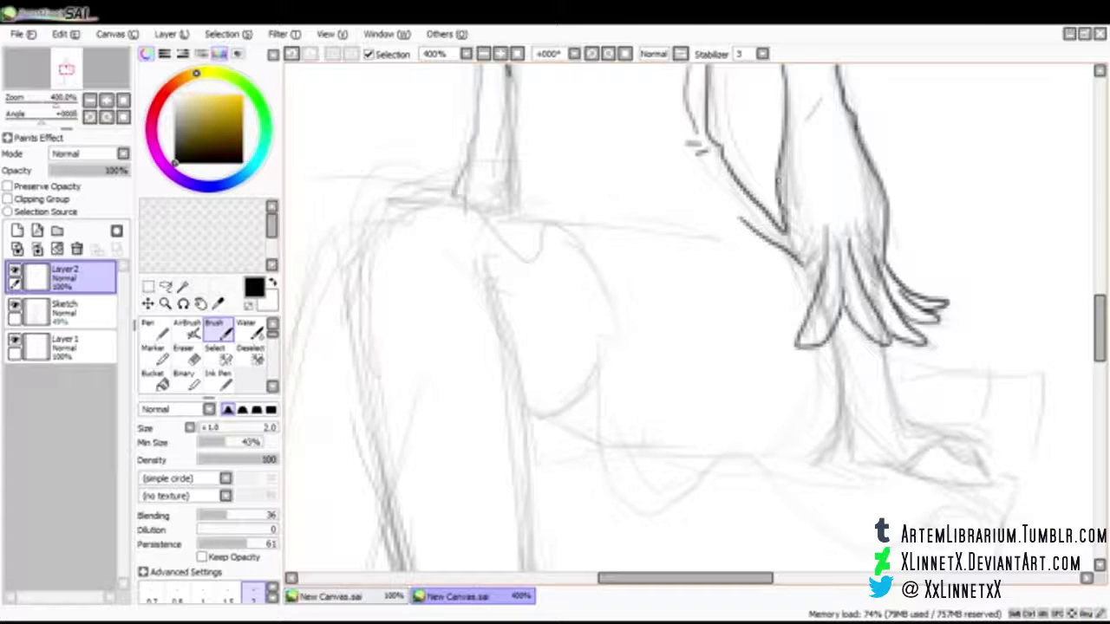
left_click_drag(790, 236, 817, 286)
Step: Ink the skirt's back edge and wavy hem around the seat, including the folded ruffles over the lap
mouse_move(839, 341)
left_mouse_down()
mouse_move(859, 444)
mouse_move(995, 516)
mouse_move(925, 525)
mouse_move(975, 508)
mouse_move(892, 551)
mouse_move(834, 534)
mouse_move(726, 452)
mouse_move(614, 495)
mouse_move(597, 408)
mouse_move(611, 340)
mouse_move(635, 353)
mouse_move(758, 266)
mouse_move(691, 318)
mouse_move(715, 295)
left_mouse_up()
key("e")
key("b")
left_click_drag(612, 333, 617, 350)
mouse_move(616, 348)
left_mouse_down()
mouse_move(618, 319)
mouse_move(553, 218)
mouse_move(534, 271)
mouse_move(593, 236)
left_mouse_up()
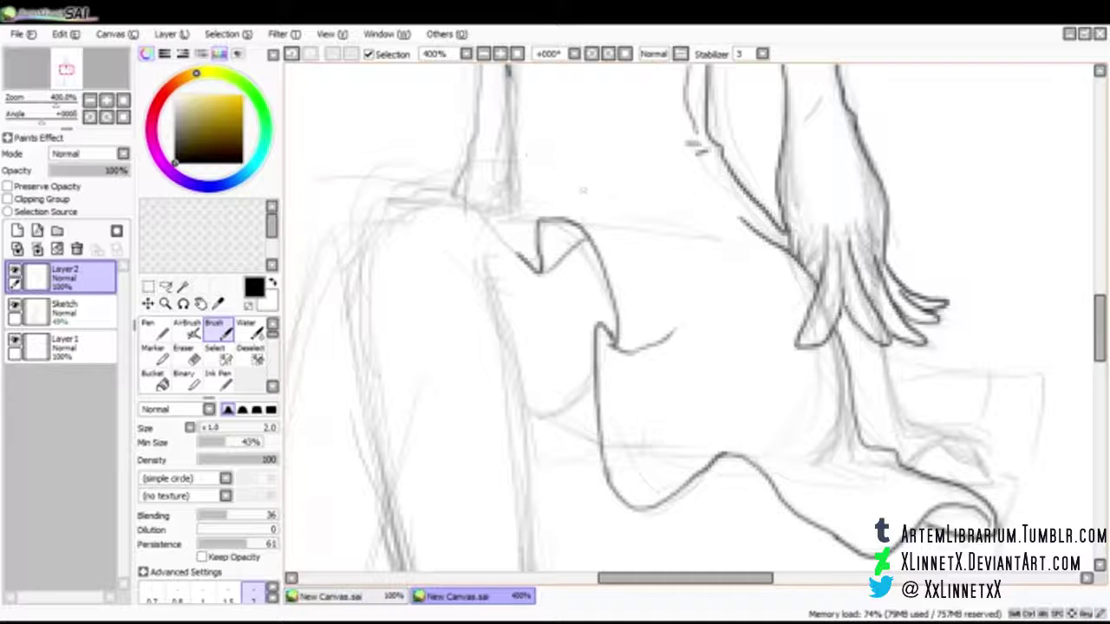
Step: Complete the skirt hem over the front knee and ink the upper edge of the skirt across the lap
mouse_move(536, 273)
left_mouse_down()
mouse_move(407, 184)
mouse_move(397, 213)
left_mouse_up()
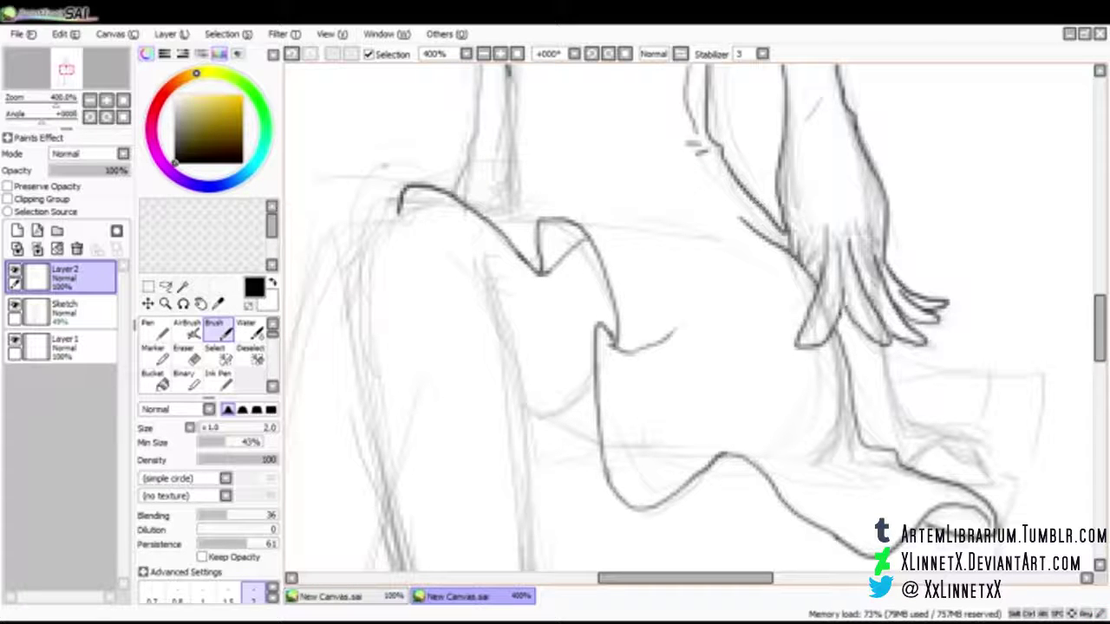
left_click_drag(543, 217, 710, 231)
left_click_drag(1099, 320, 1099, 289)
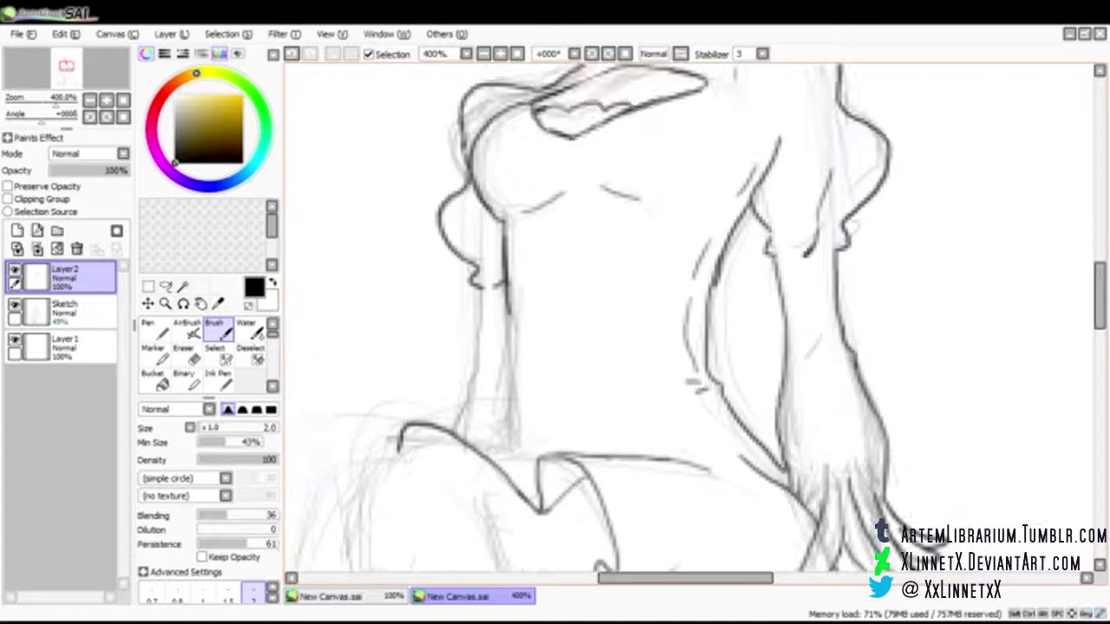
mouse_move(404, 420)
left_mouse_down()
mouse_move(451, 423)
mouse_move(537, 457)
left_mouse_up()
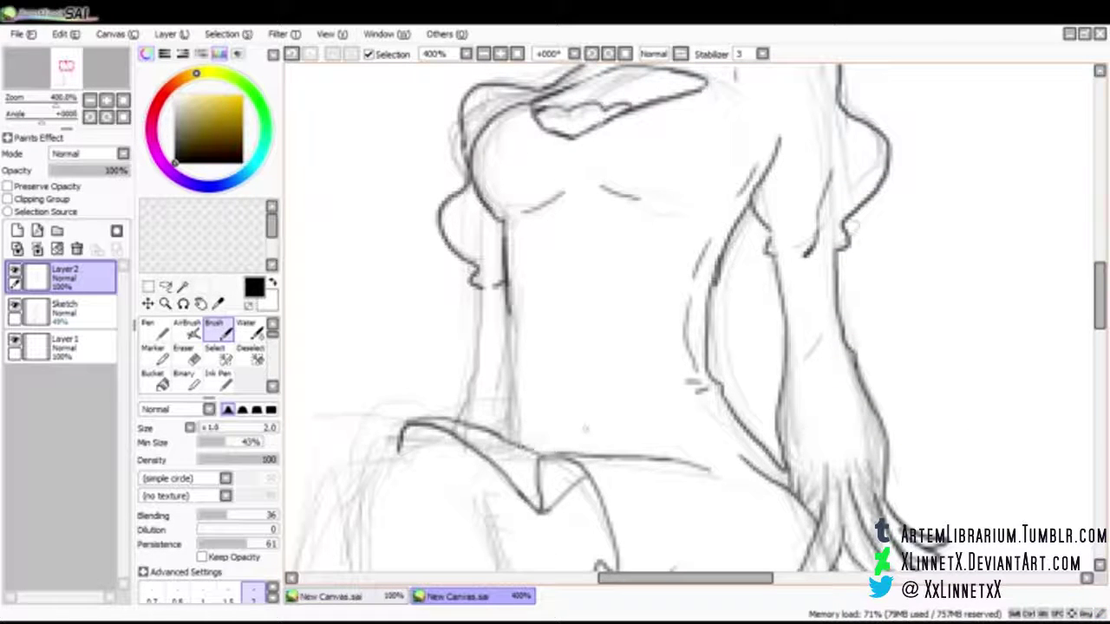
Step: Extend the torso's front line to the lap, ink the far forearm and its wrist detail, and mark the near forearm's fold
left_click_drag(506, 307, 510, 332)
left_click_drag(507, 362, 511, 421)
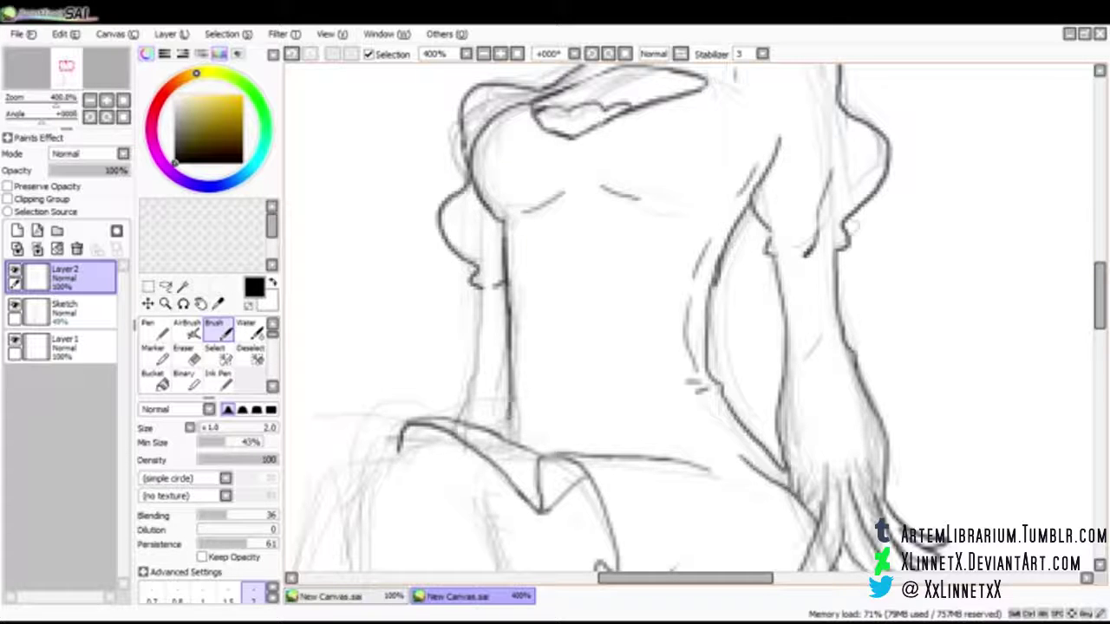
left_click_drag(514, 419, 508, 438)
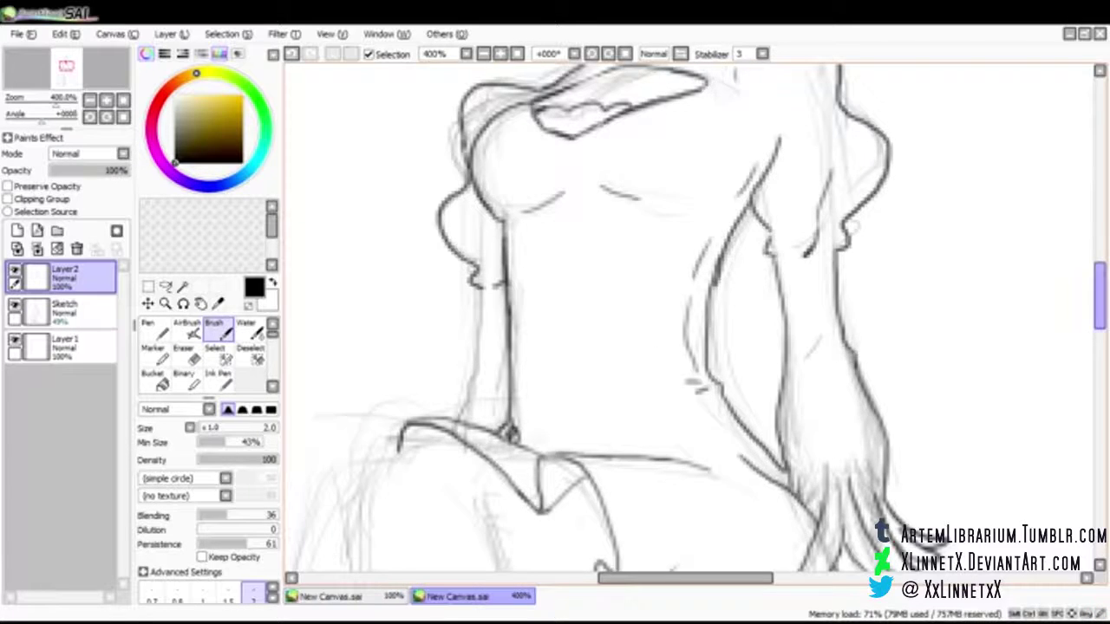
left_click_drag(1099, 296, 1099, 285)
left_click_drag(821, 404, 801, 432)
scroll(1044, 266, "down", 3)
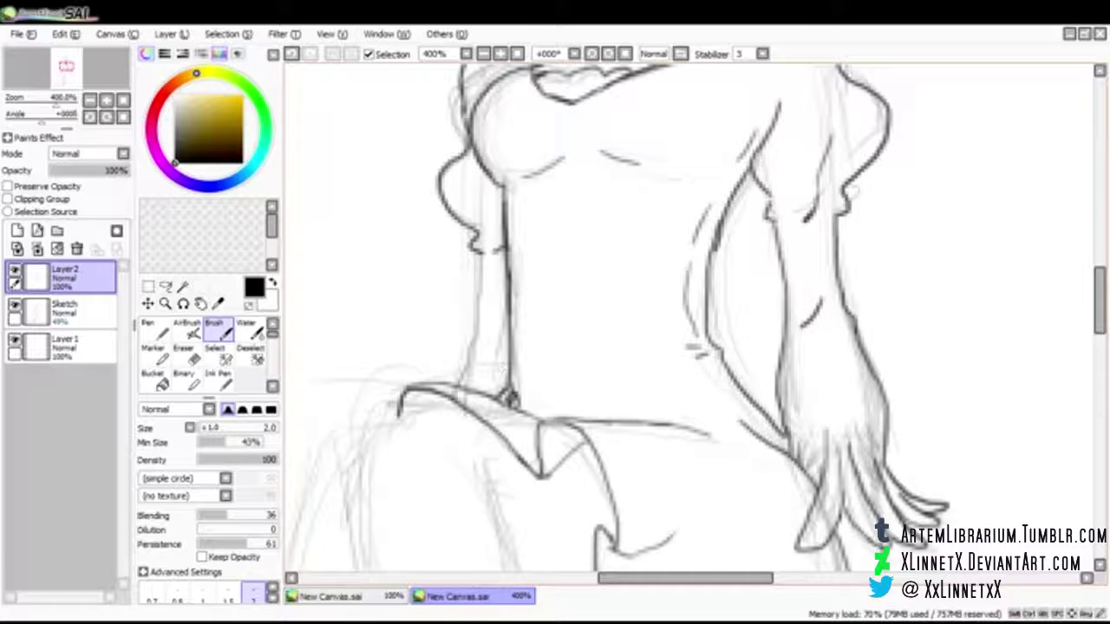
left_click_drag(485, 251, 458, 386)
Step: Ink the near wrist below the frilled cuff and the hand with its fingers resting behind the skirt
left_click_drag(1099, 300, 1099, 334)
key("Page_Down")
key("Page_Down")
key("Page_Down")
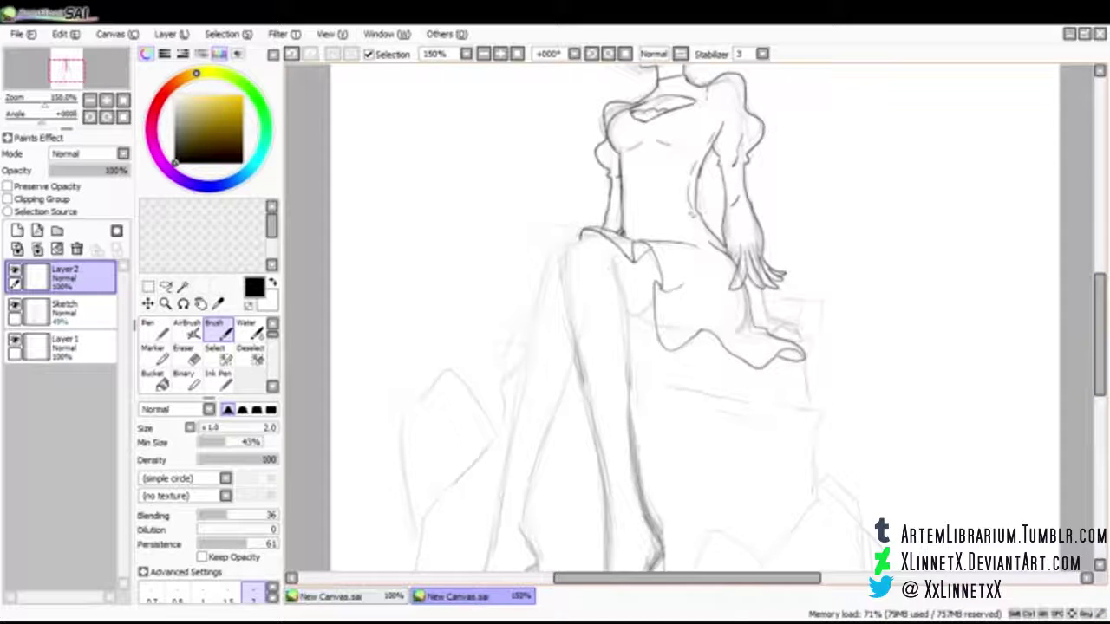
scroll(802, 256, "up", 4)
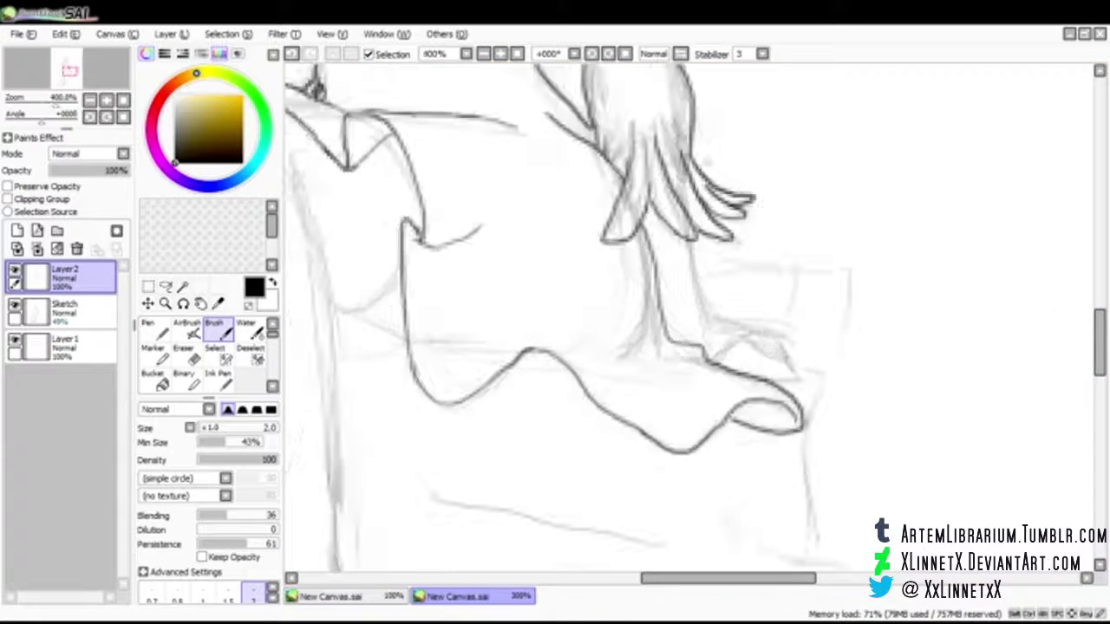
scroll(618, 179, "up", 1)
mouse_move(686, 332)
left_mouse_down()
mouse_move(712, 444)
mouse_move(770, 450)
mouse_move(814, 475)
mouse_move(815, 492)
left_mouse_up()
mouse_move(764, 459)
left_mouse_down()
mouse_move(817, 495)
mouse_move(801, 506)
mouse_move(770, 501)
left_mouse_up()
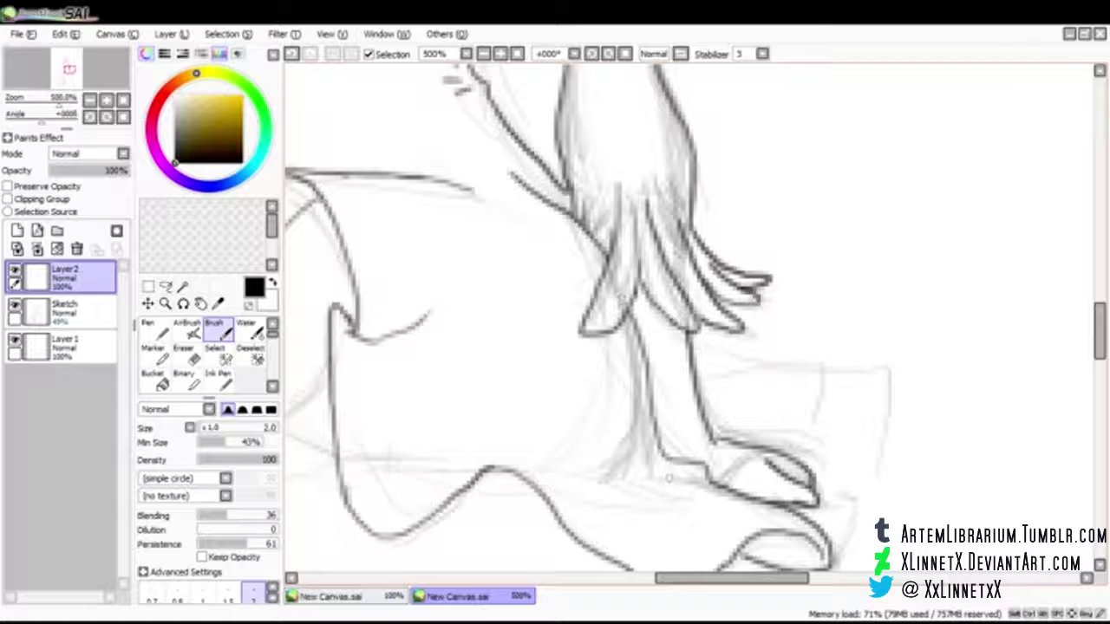
Step: Ink the fold lines below the resting hand and the raised ruffle at the skirt's back edge
mouse_move(675, 329)
left_mouse_down()
mouse_move(708, 455)
mouse_move(736, 470)
mouse_move(718, 483)
left_mouse_up()
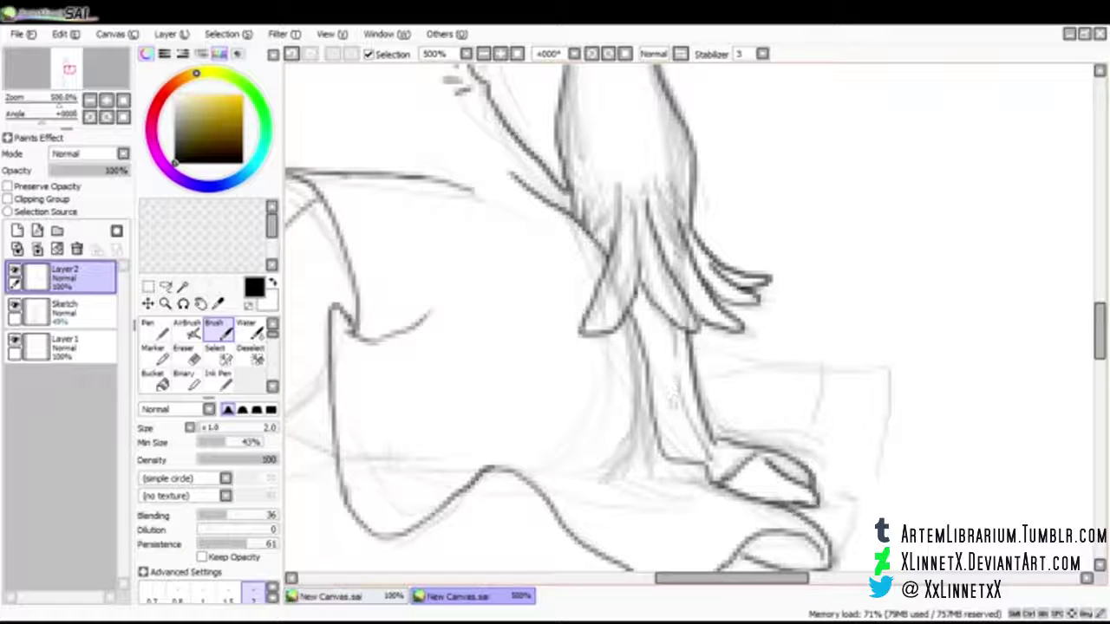
key("ctrl+minus")
left_click_drag(708, 396, 763, 420)
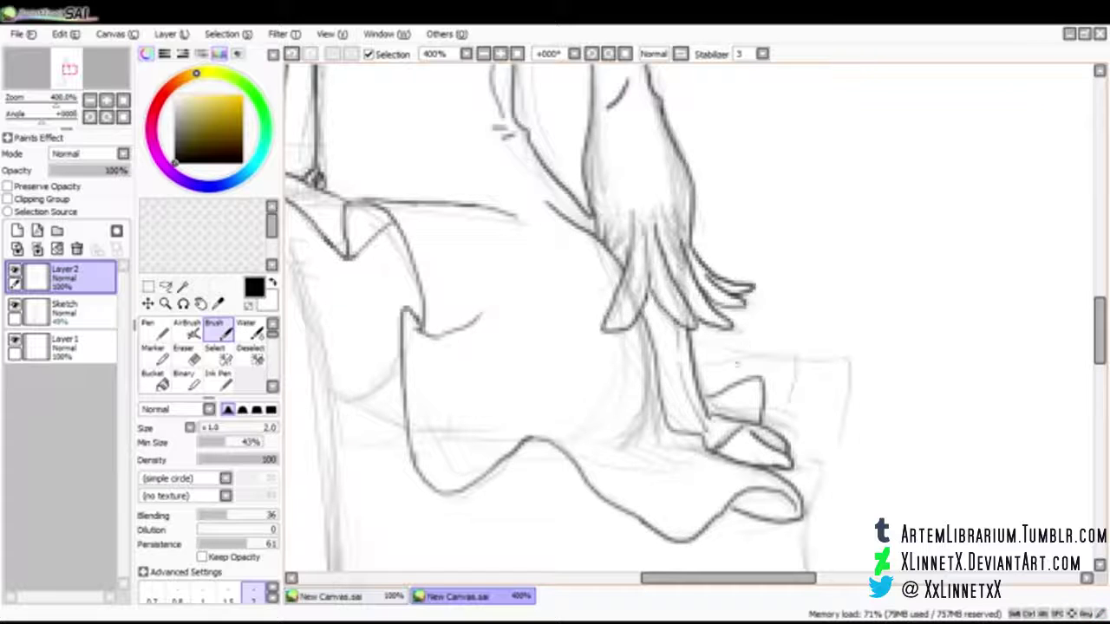
mouse_move(562, 436)
left_mouse_down()
mouse_move(643, 440)
mouse_move(641, 371)
left_mouse_up()
Step: Ink the front leg's underside near the knee and the curved thigh and skirt edges tucked beneath the hem
left_click_drag(711, 578, 626, 578)
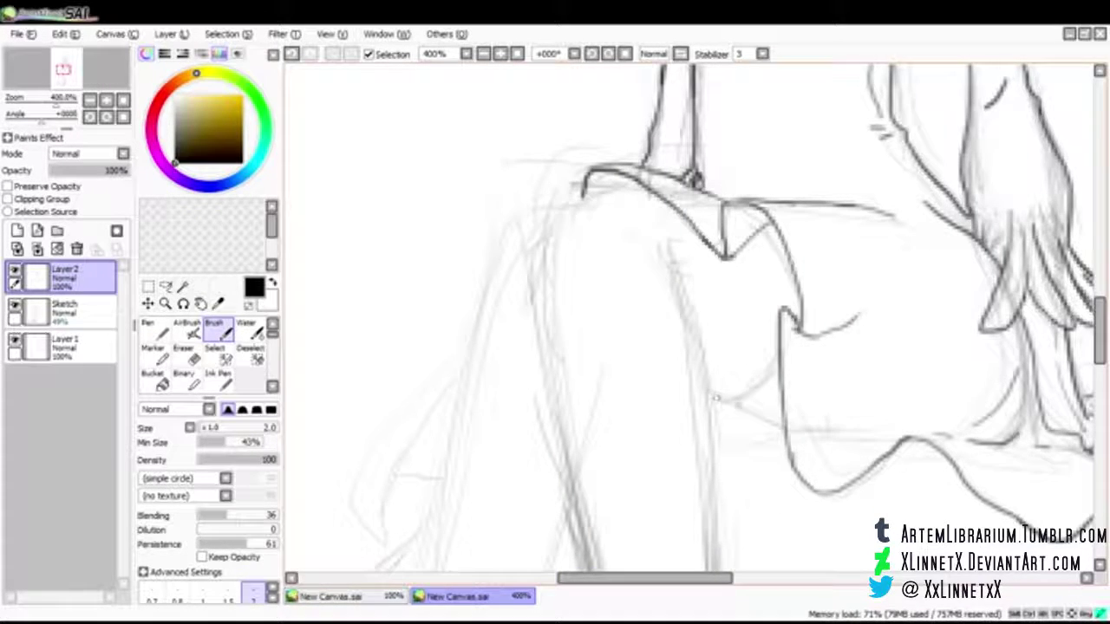
left_click_drag(711, 395, 786, 432)
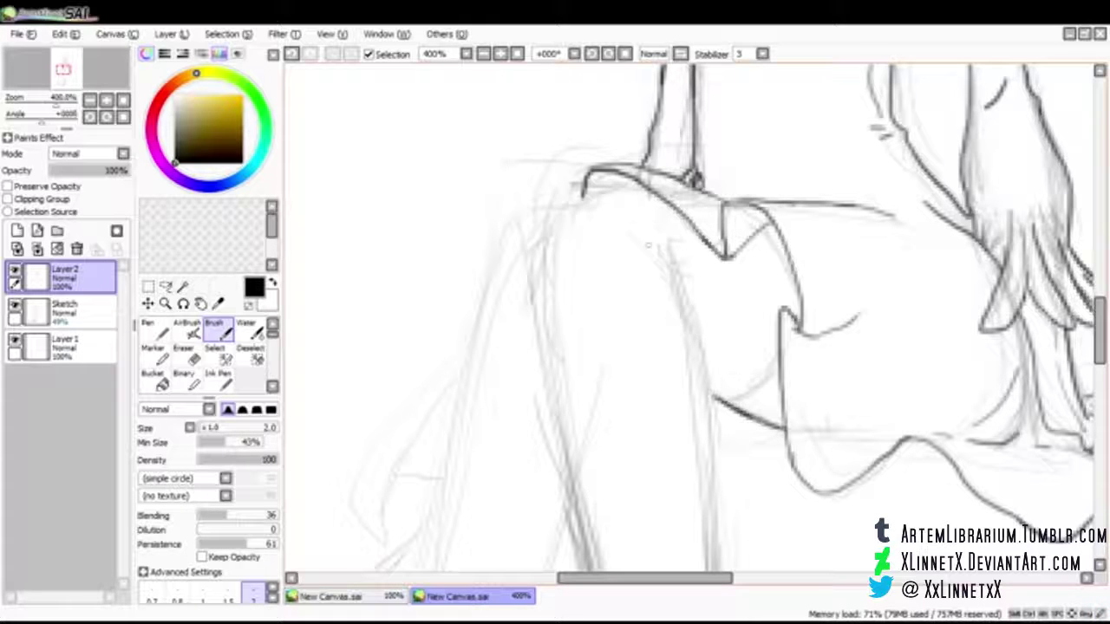
left_click_drag(681, 269, 704, 351)
left_click_drag(730, 400, 783, 363)
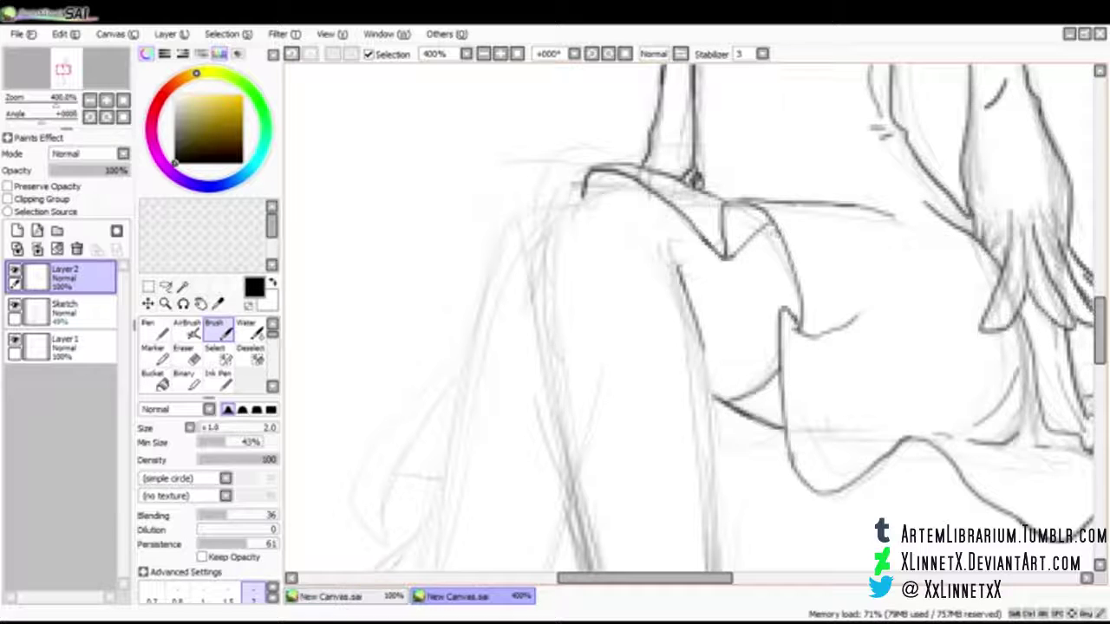
Step: Ink the knees of both legs and the narrow skirt flap hanging beside the rear leg
mouse_move(637, 190)
left_mouse_down()
mouse_move(606, 195)
mouse_move(556, 227)
mouse_move(553, 273)
mouse_move(646, 190)
left_mouse_up()
mouse_move(572, 205)
left_mouse_down()
mouse_move(506, 224)
mouse_move(485, 275)
left_mouse_up()
key("Page_Down")
left_click_drag(1099, 333, 1099, 369)
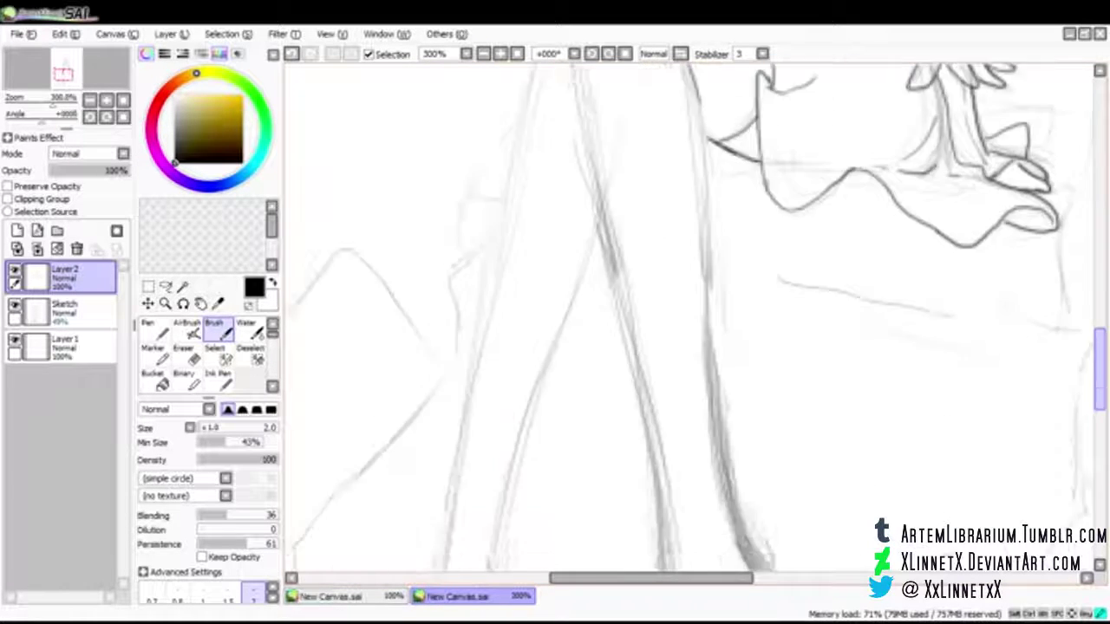
scroll(694, 321, "up", 2)
left_click_drag(541, 146, 535, 168)
left_click_drag(521, 229, 509, 293)
mouse_move(532, 180)
left_mouse_down()
mouse_move(510, 217)
mouse_move(436, 332)
left_mouse_up()
mouse_move(526, 211)
left_mouse_down()
mouse_move(489, 265)
mouse_move(463, 357)
left_mouse_up()
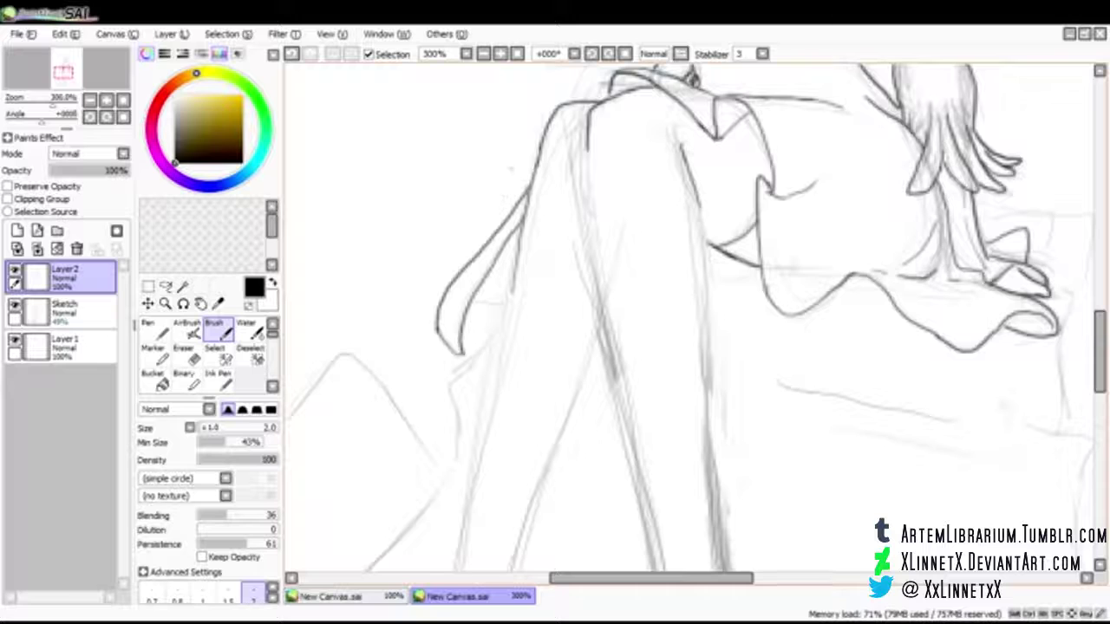
Step: Ink the rear leg's shin line from below the skirt flap down towards the ankle
scroll(511, 169, "up", 1)
mouse_move(1099, 358)
left_mouse_down()
mouse_move(1099, 403)
mouse_move(1099, 379)
left_mouse_up()
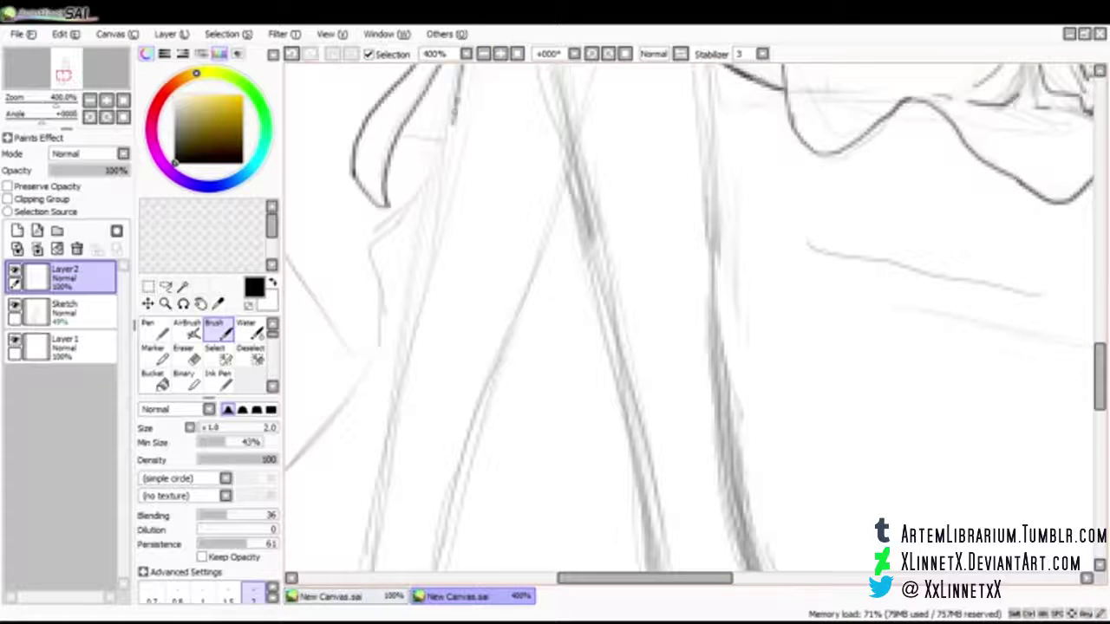
left_click_drag(451, 116, 411, 334)
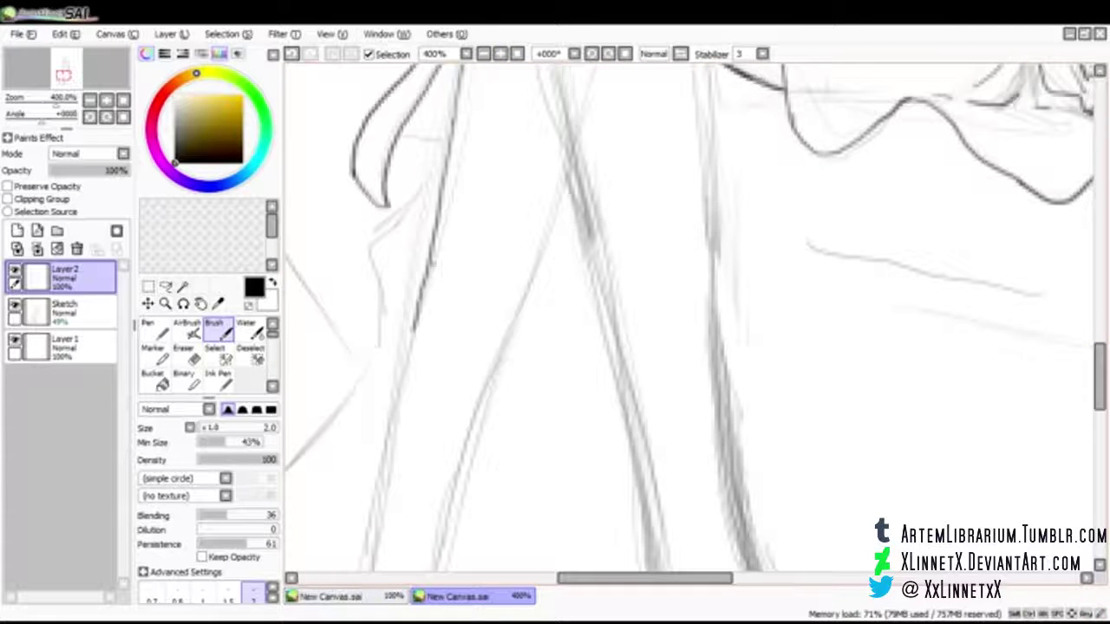
scroll(513, 486, "down", 2)
left_click_drag(430, 185, 376, 486)
scroll(693, 320, "down", 1)
mouse_move(435, 431)
left_mouse_down()
mouse_move(440, 153)
mouse_move(523, 190)
left_mouse_up()
mouse_move(468, 212)
left_mouse_down()
mouse_move(451, 324)
mouse_move(409, 459)
left_mouse_up()
Step: Erase the uneven parts of the rear leg's shin line and redraw them as one smooth contour
key("e")
left_click_drag(469, 204, 409, 464)
key("b")
left_click_drag(482, 130, 409, 460)
scroll(468, 433, "up", 5)
key("e")
key("b")
left_click_drag(487, 369, 464, 474)
key("e")
mouse_move(491, 378)
left_mouse_down()
mouse_move(477, 458)
mouse_move(465, 373)
mouse_move(475, 425)
left_mouse_up()
key("b")
key("e")
key("b")
scroll(689, 316, "down", 5)
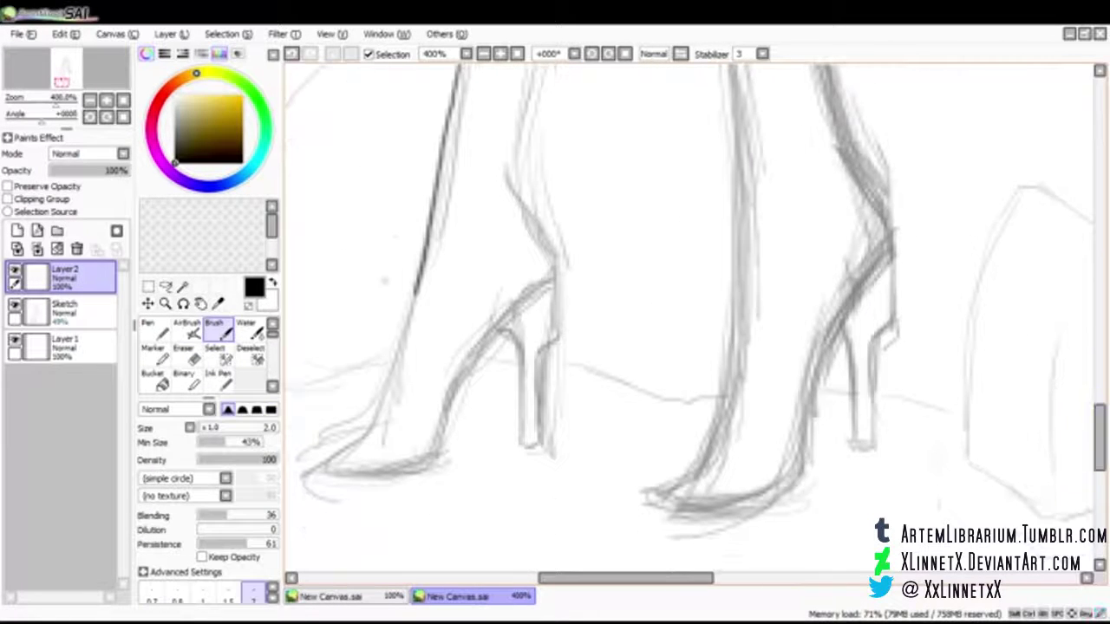
Step: Ink the rear foot's instep down to the pointed toe and the arched sole of its high-heeled shoe
mouse_move(419, 278)
left_mouse_down()
mouse_move(371, 421)
mouse_move(326, 453)
left_mouse_up()
mouse_move(555, 275)
left_mouse_down()
mouse_move(453, 380)
mouse_move(440, 437)
mouse_move(394, 475)
left_mouse_up()
key("e")
mouse_move(444, 390)
left_mouse_down()
mouse_move(443, 419)
mouse_move(395, 477)
left_mouse_up()
key("b")
mouse_move(447, 390)
left_mouse_down()
mouse_move(425, 458)
mouse_move(365, 475)
mouse_move(326, 470)
left_mouse_up()
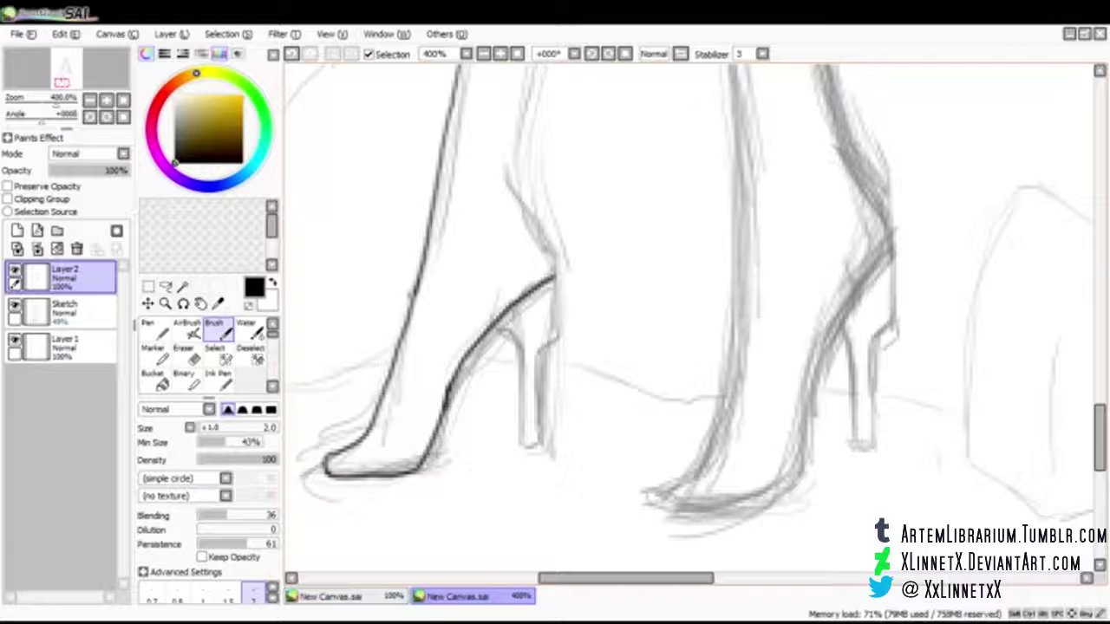
Step: Ink the rear leg's ankle and heel, double the shoe's arch line, and outline the stiletto heel
mouse_move(520, 121)
left_mouse_down()
mouse_move(525, 213)
mouse_move(553, 274)
mouse_move(472, 334)
mouse_move(406, 470)
mouse_move(392, 473)
left_mouse_up()
key("e")
left_click_drag(472, 324, 446, 369)
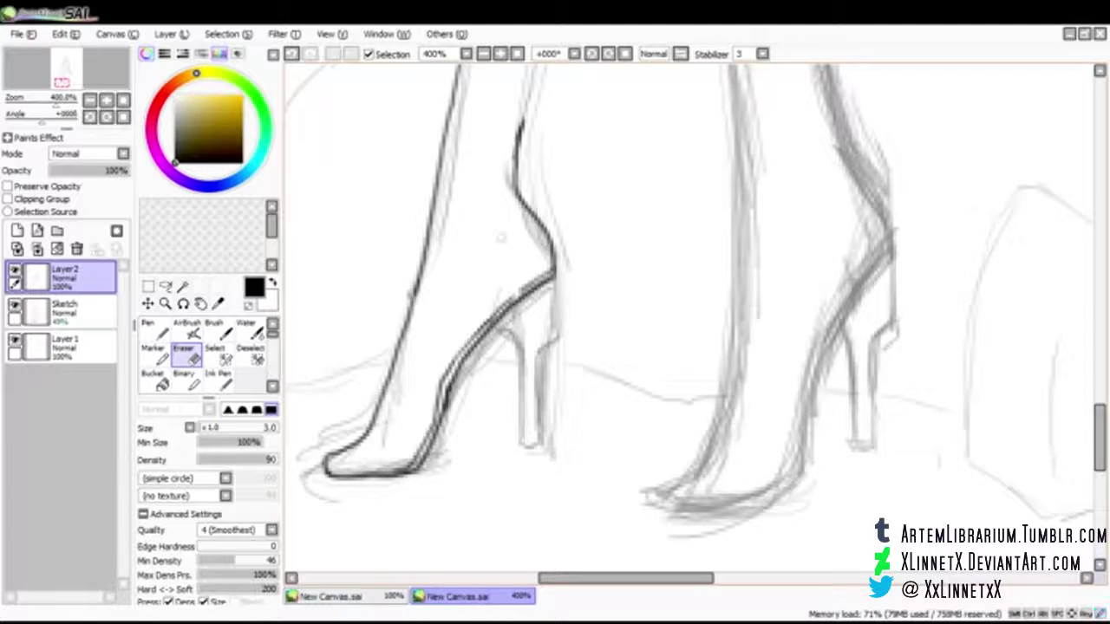
key("b")
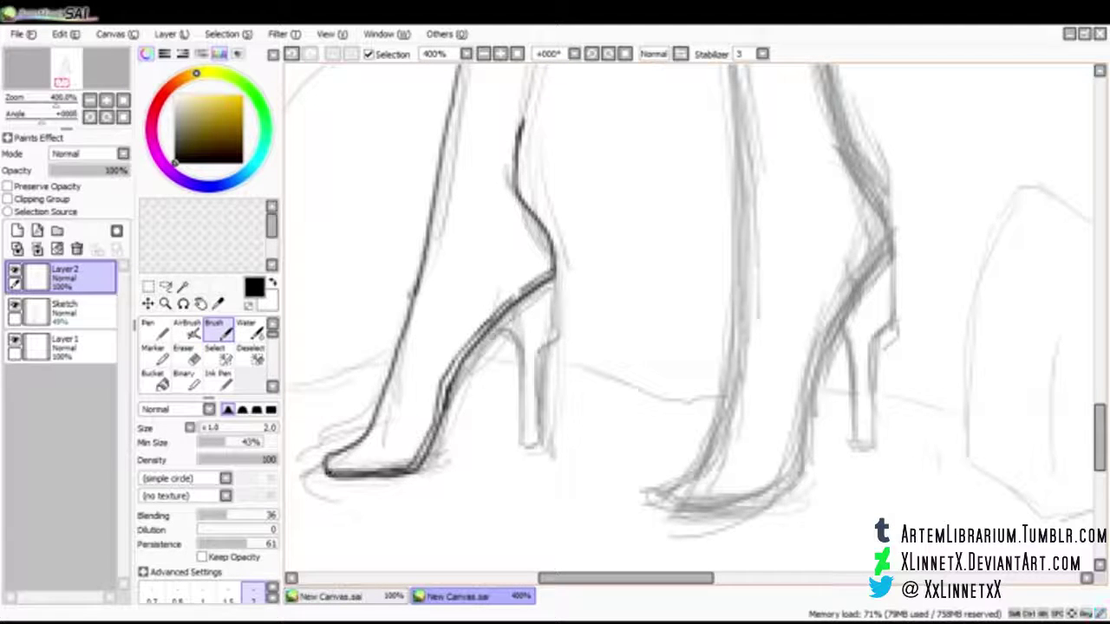
mouse_move(555, 276)
left_mouse_down()
mouse_move(553, 343)
mouse_move(536, 369)
left_mouse_up()
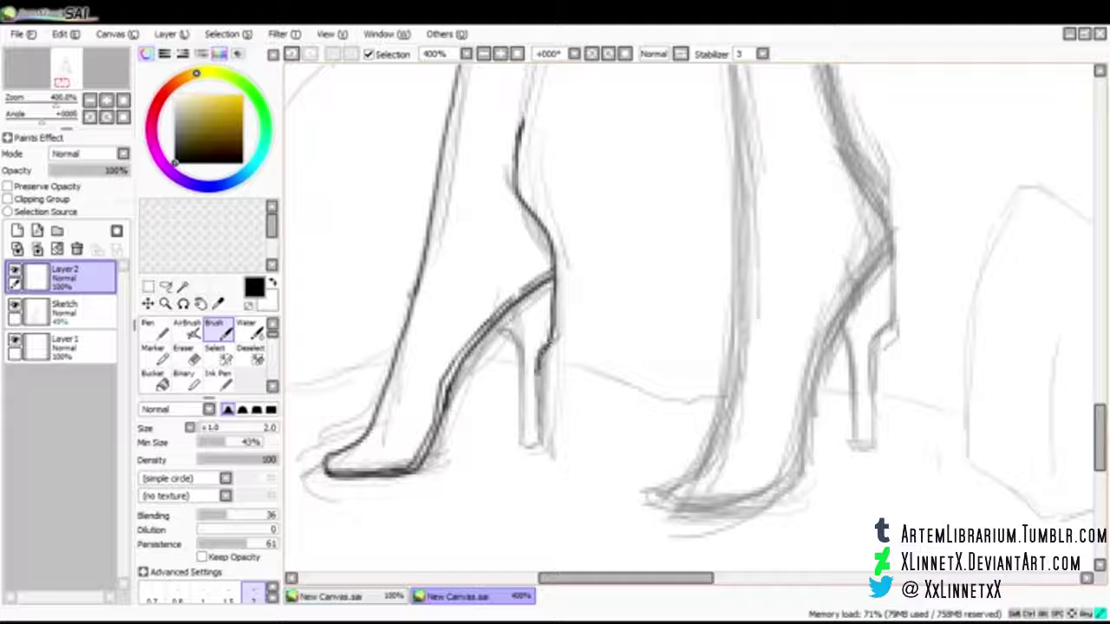
mouse_move(489, 331)
left_mouse_down()
mouse_move(520, 369)
mouse_move(525, 445)
mouse_move(539, 376)
mouse_move(538, 449)
left_mouse_up()
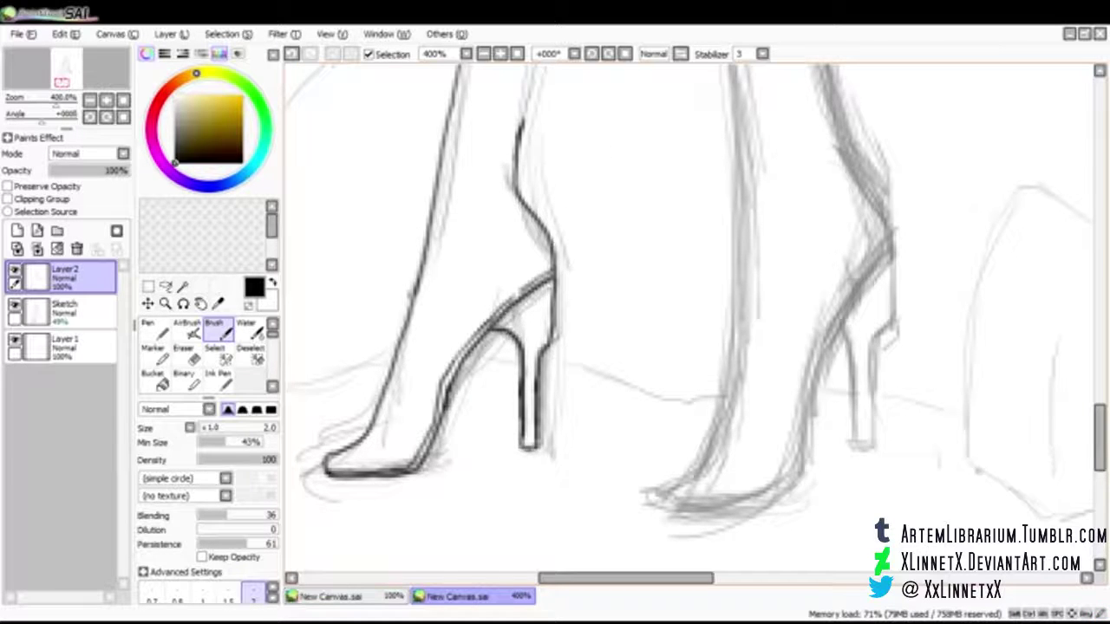
Step: Ink the front leg's shin edge where the legs cross and the rear leg's calf line down to the ankle
scroll(898, 476, "up", 5)
mouse_move(642, 157)
left_mouse_down()
mouse_move(641, 256)
mouse_move(677, 465)
left_mouse_up()
left_click_drag(664, 392, 648, 439)
left_click_drag(1099, 347, 1100, 376)
scroll(933, 309, "down", 2)
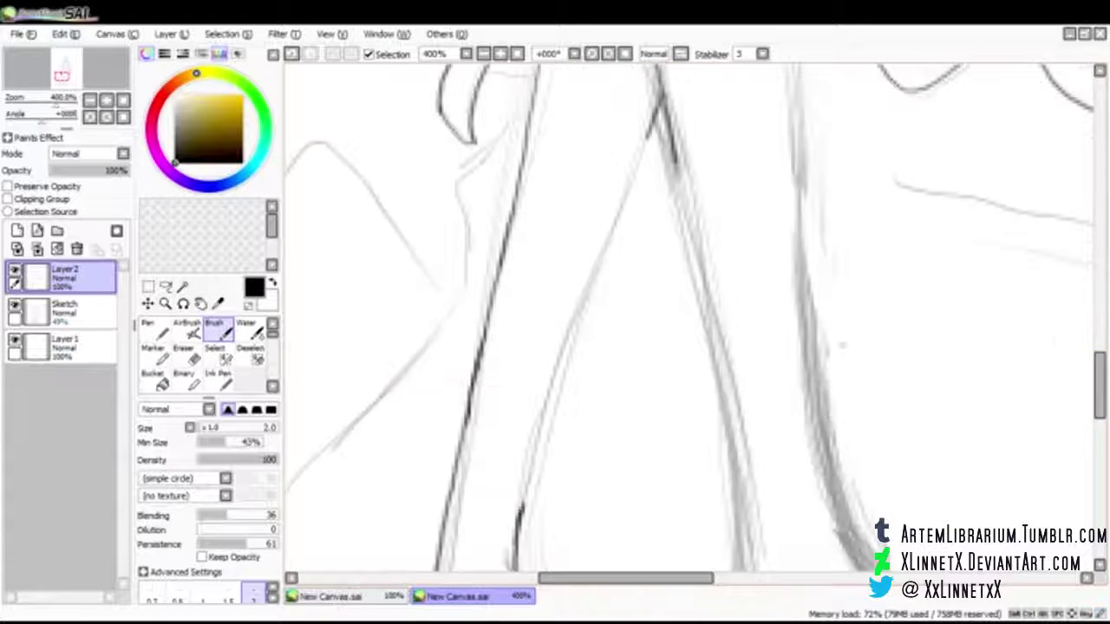
mouse_move(649, 132)
left_mouse_down()
mouse_move(536, 420)
mouse_move(521, 498)
left_mouse_up()
left_click_drag(549, 386, 518, 536)
left_click_drag(526, 468, 514, 561)
Step: Thin the rear leg's calf line with the Eraser and redraw its join to the back of the ankle
key("e")
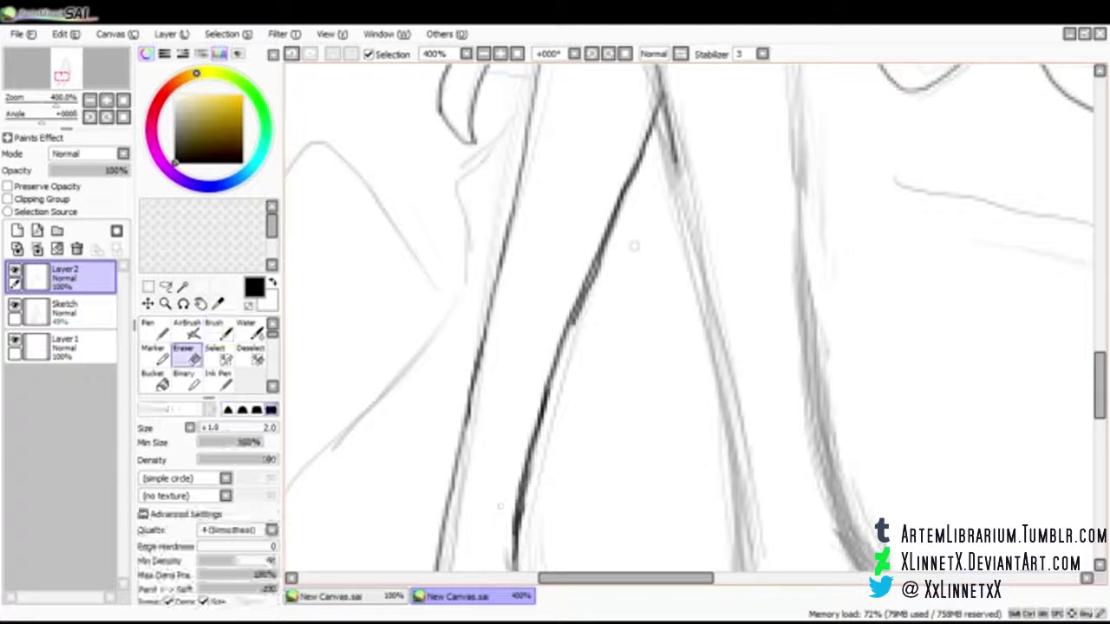
left_click_drag(572, 341, 646, 158)
left_click_drag(611, 200, 646, 151)
left_click_drag(608, 241, 627, 158)
left_click_drag(517, 412, 544, 426)
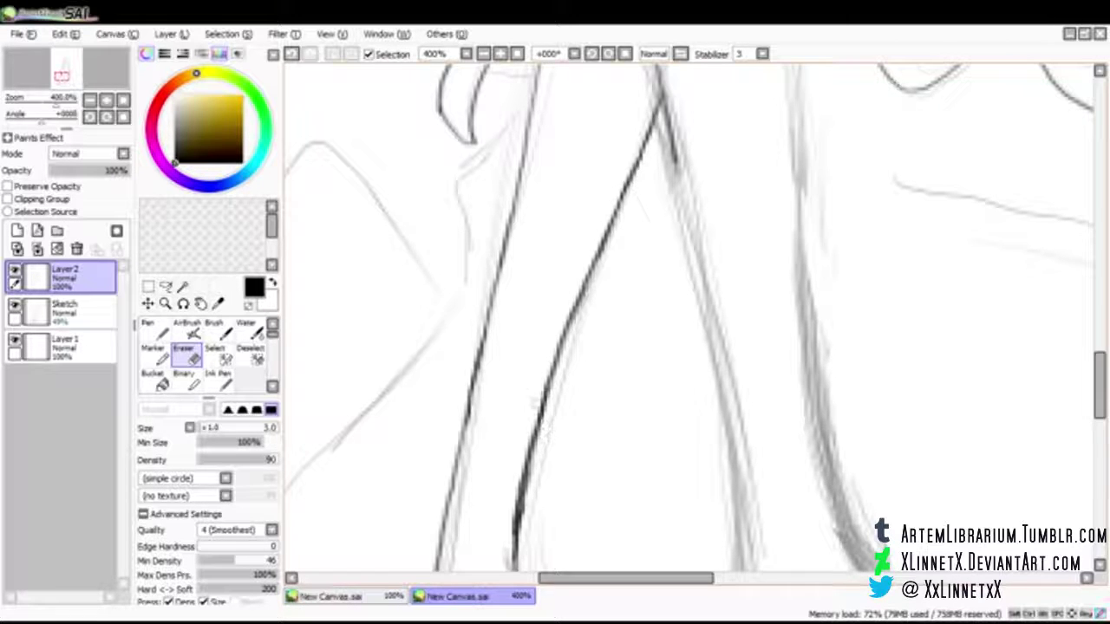
key("b")
scroll(521, 385, "down", 5)
key("e")
mouse_move(509, 275)
left_mouse_down()
mouse_move(522, 201)
mouse_move(520, 274)
left_mouse_up()
key("b")
left_click_drag(529, 175, 517, 311)
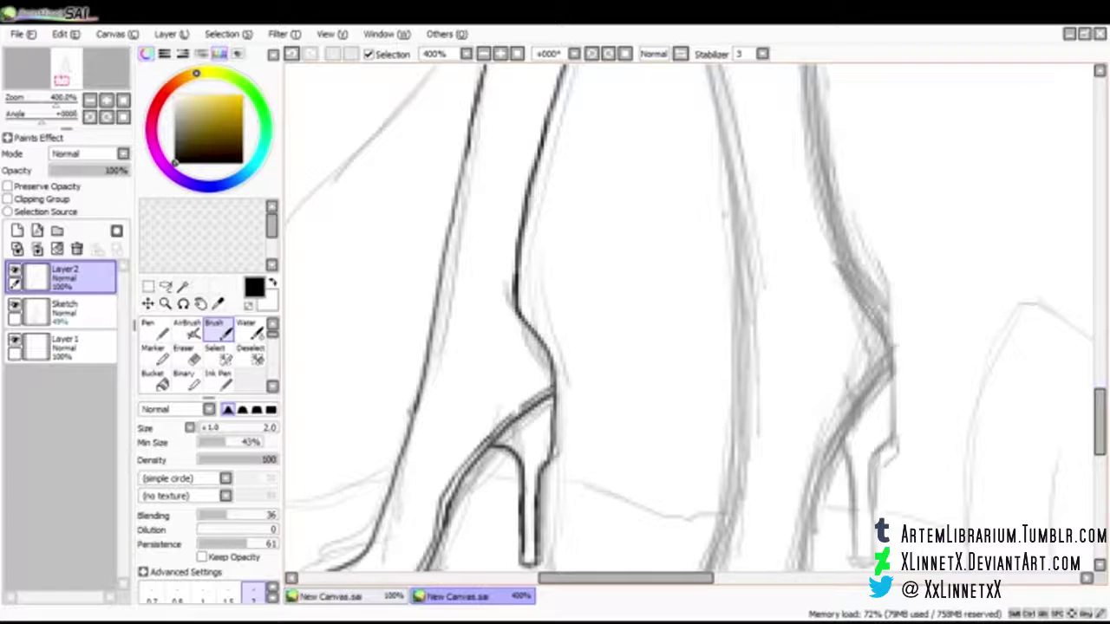
Step: Ink the front leg's back contour below the knee and the small skirt fold beside it
scroll(724, 214, "up", 5)
left_click_drag(784, 173, 794, 318)
left_click_drag(793, 265, 806, 503)
mouse_move(804, 244)
left_mouse_down()
mouse_move(793, 254)
mouse_move(819, 281)
mouse_move(799, 286)
mouse_move(808, 265)
mouse_move(837, 277)
left_mouse_up()
key("e")
key("b")
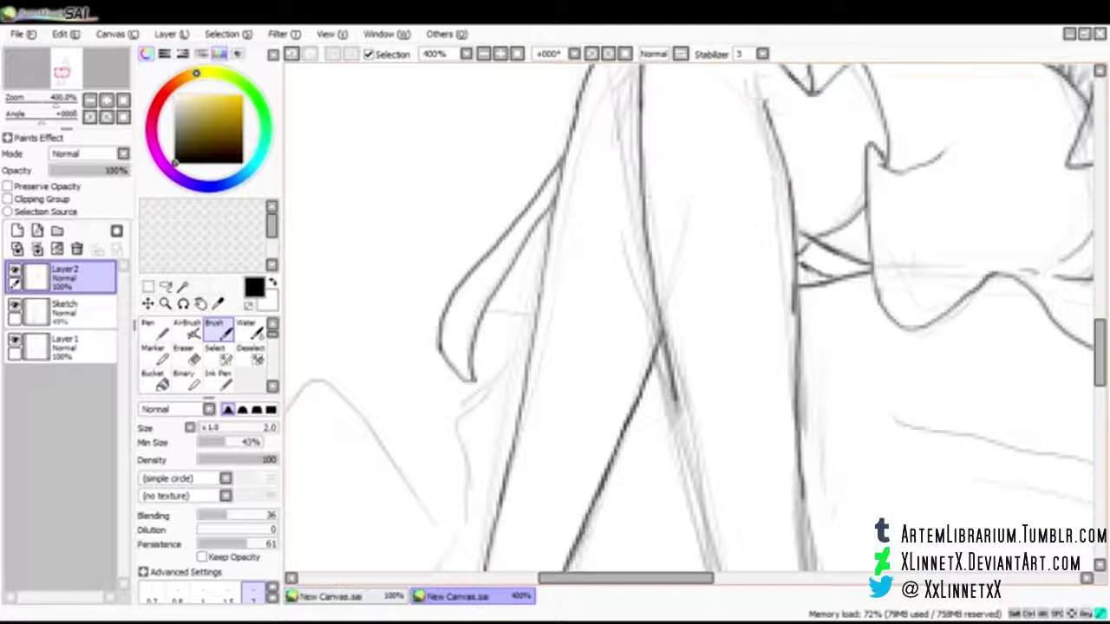
Step: Extend the front leg's shin and calf lines down the lower leg and around the back of the heel
scroll(689, 316, "down", 3)
left_click_drag(671, 286, 711, 437)
left_click_drag(800, 375, 807, 465)
left_click_drag(797, 269, 803, 395)
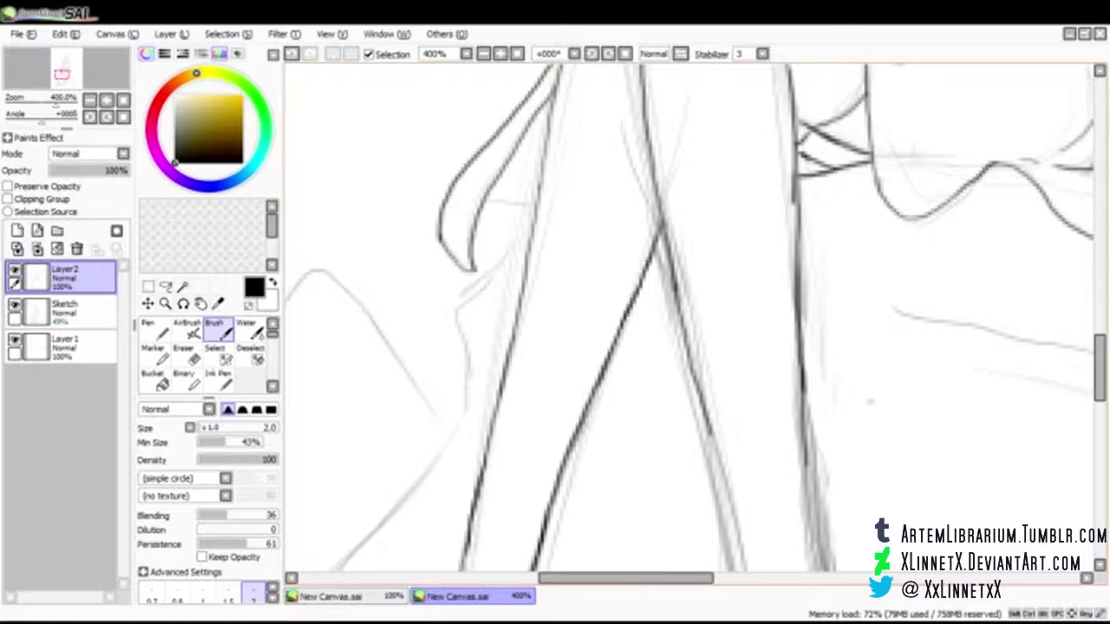
scroll(872, 401, "down", 6)
mouse_move(687, 131)
left_mouse_down()
mouse_move(733, 340)
mouse_move(739, 449)
left_mouse_up()
mouse_move(800, 195)
left_mouse_down()
mouse_move(818, 368)
mouse_move(854, 455)
left_mouse_up()
mouse_move(815, 353)
left_mouse_down()
mouse_move(852, 454)
mouse_move(891, 487)
left_mouse_up()
left_click_drag(834, 419, 892, 500)
mouse_move(855, 457)
left_mouse_down()
mouse_move(892, 512)
mouse_move(893, 533)
left_mouse_up()
Step: Darken the front leg's lower shin line and erase the rough contour at the back of its ankle
scroll(689, 321, "down", 3)
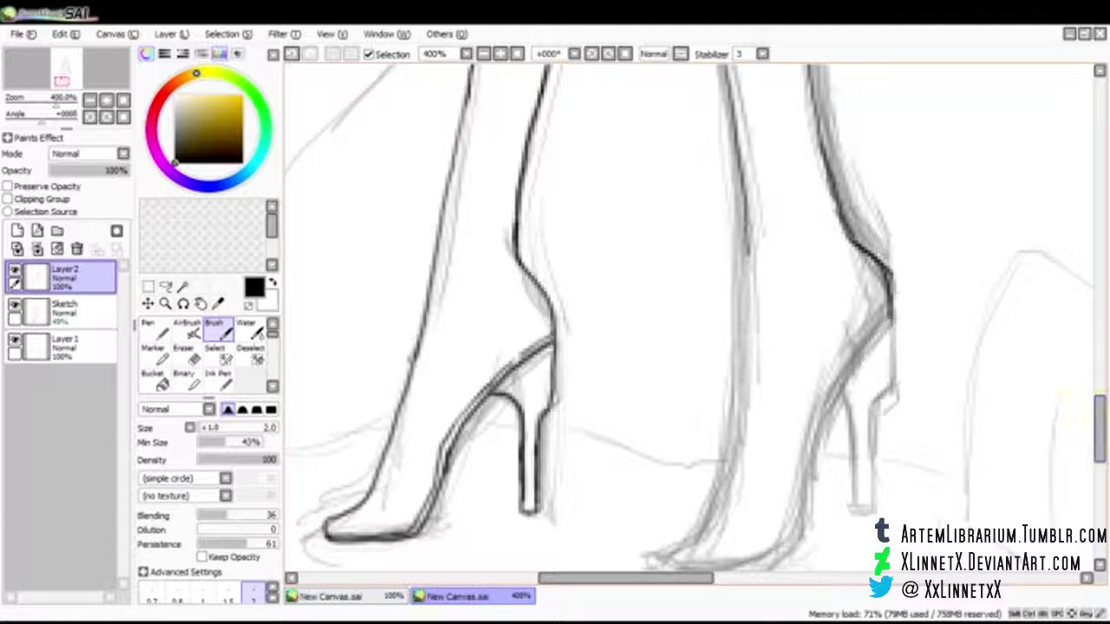
left_click_drag(744, 236, 749, 314)
left_click_drag(730, 121, 742, 405)
key("e")
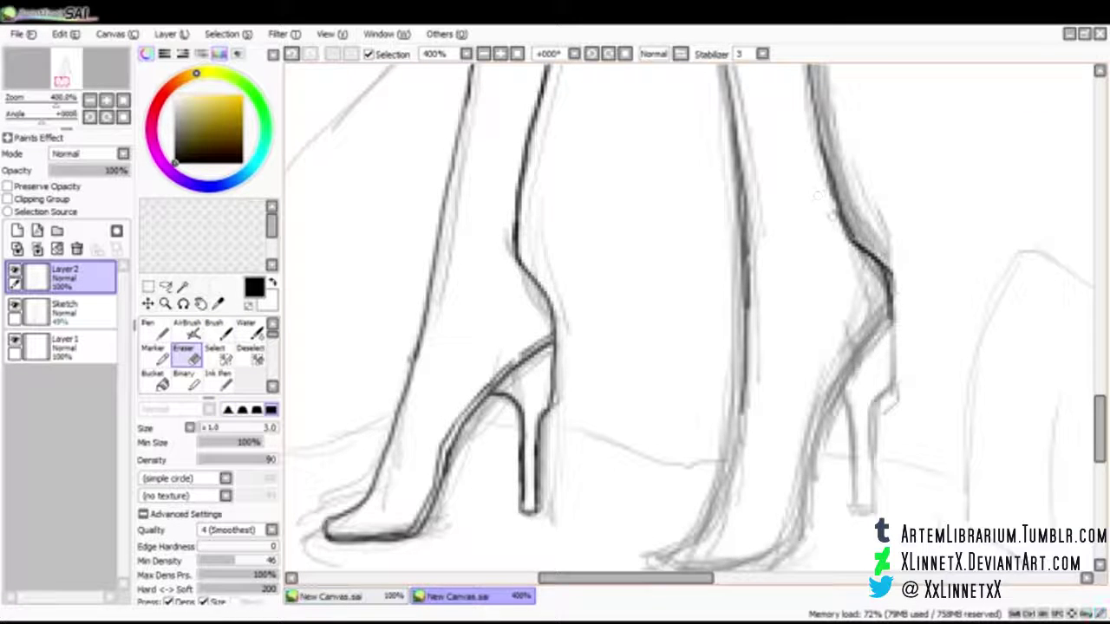
left_click_drag(853, 236, 884, 274)
mouse_move(842, 214)
left_mouse_down()
mouse_move(891, 286)
mouse_move(891, 319)
left_mouse_up()
Step: Redraw the front leg's heel contour, outline its stiletto, and carry the shin line down to the pointed toe
key("b")
mouse_move(825, 154)
left_mouse_down()
mouse_move(886, 283)
mouse_move(891, 391)
mouse_move(870, 513)
mouse_move(853, 513)
mouse_move(850, 461)
left_mouse_up()
key("ctrl+z")
mouse_move(853, 509)
left_mouse_down()
mouse_move(843, 400)
mouse_move(846, 410)
left_mouse_up()
left_click_drag(745, 251, 742, 438)
mouse_move(740, 390)
left_mouse_down()
mouse_move(724, 512)
mouse_move(689, 559)
mouse_move(719, 565)
left_mouse_up()
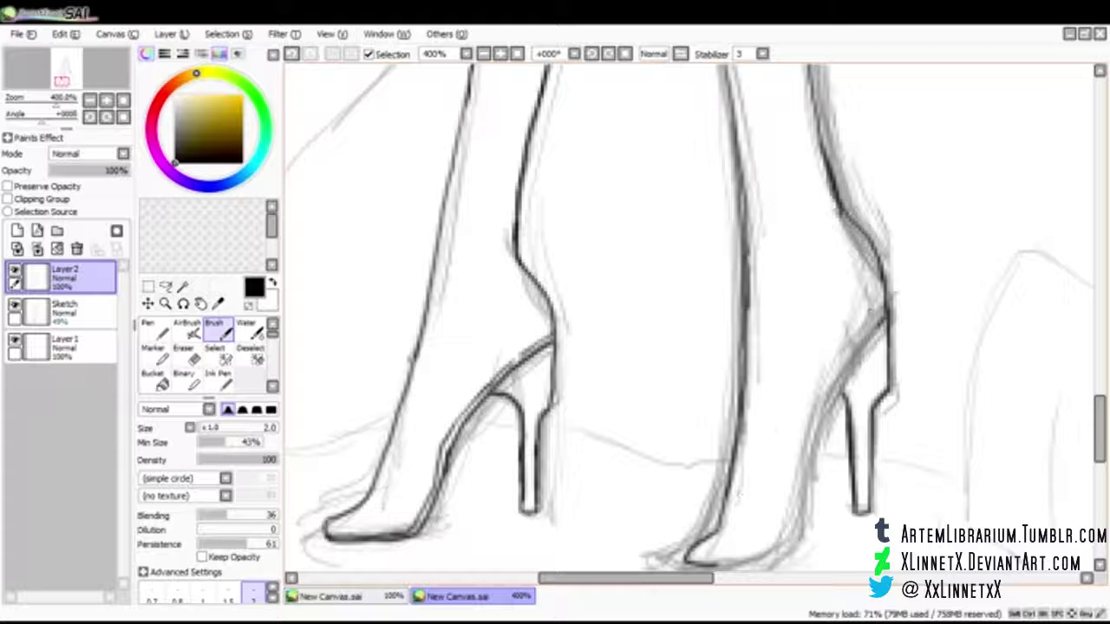
Step: Check the line art with the sketch hidden, then ink the front shoe's arch and sole to the toe
mouse_move(886, 302)
left_mouse_down()
mouse_move(834, 359)
mouse_move(817, 442)
mouse_move(843, 342)
left_mouse_up()
key("e")
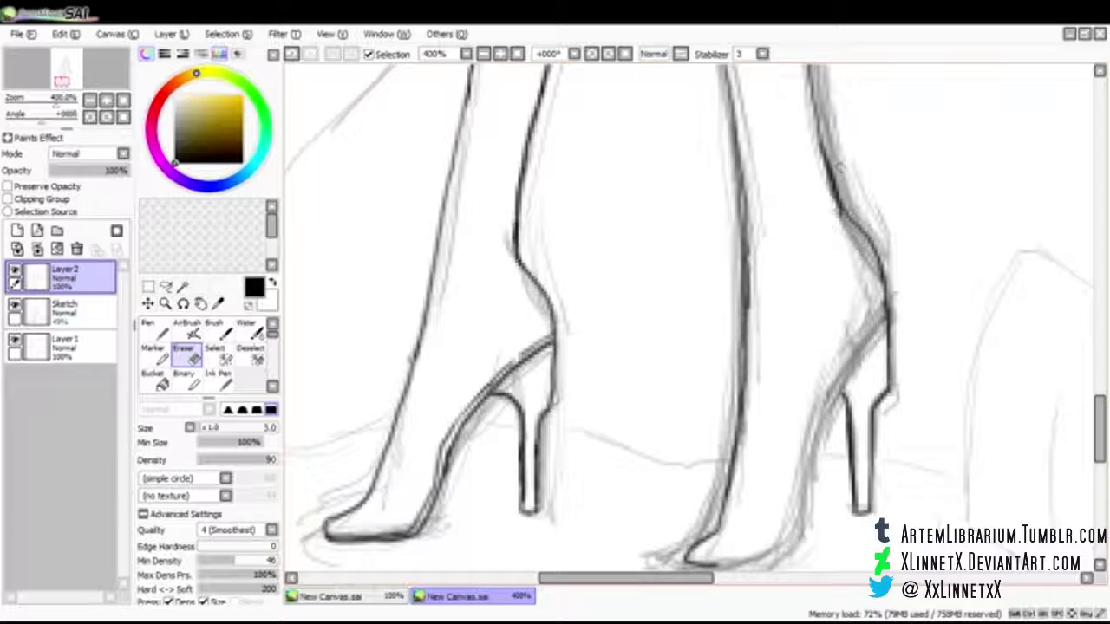
left_click(219, 329)
left_click(15, 304)
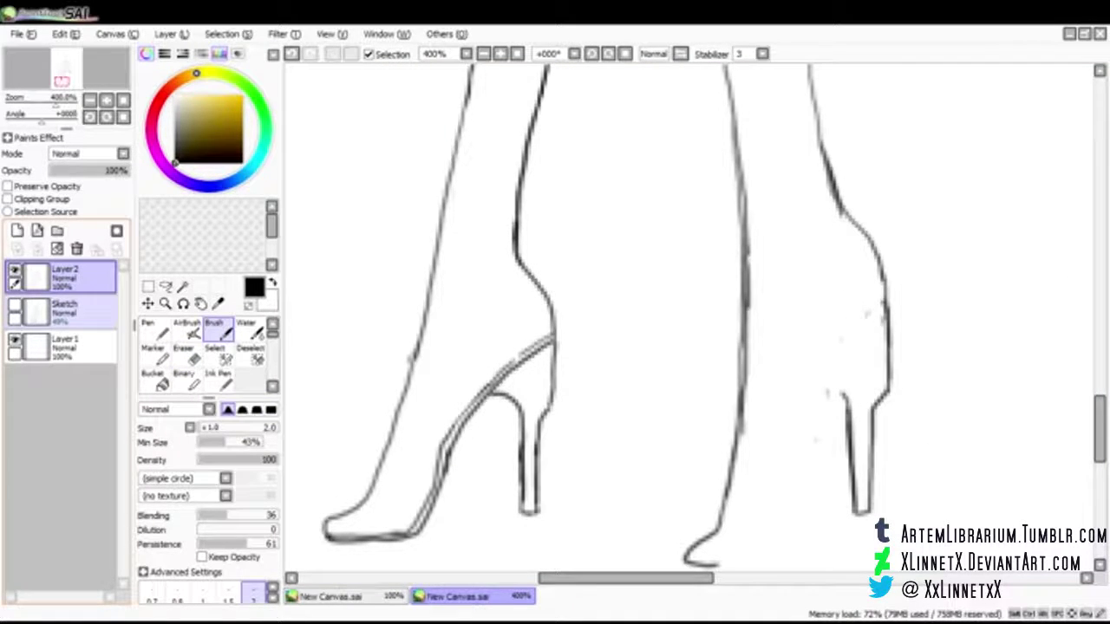
left_click(15, 304)
left_click_drag(885, 309, 822, 418)
mouse_move(843, 357)
left_mouse_down()
mouse_move(807, 520)
mouse_move(767, 559)
mouse_move(718, 563)
left_mouse_up()
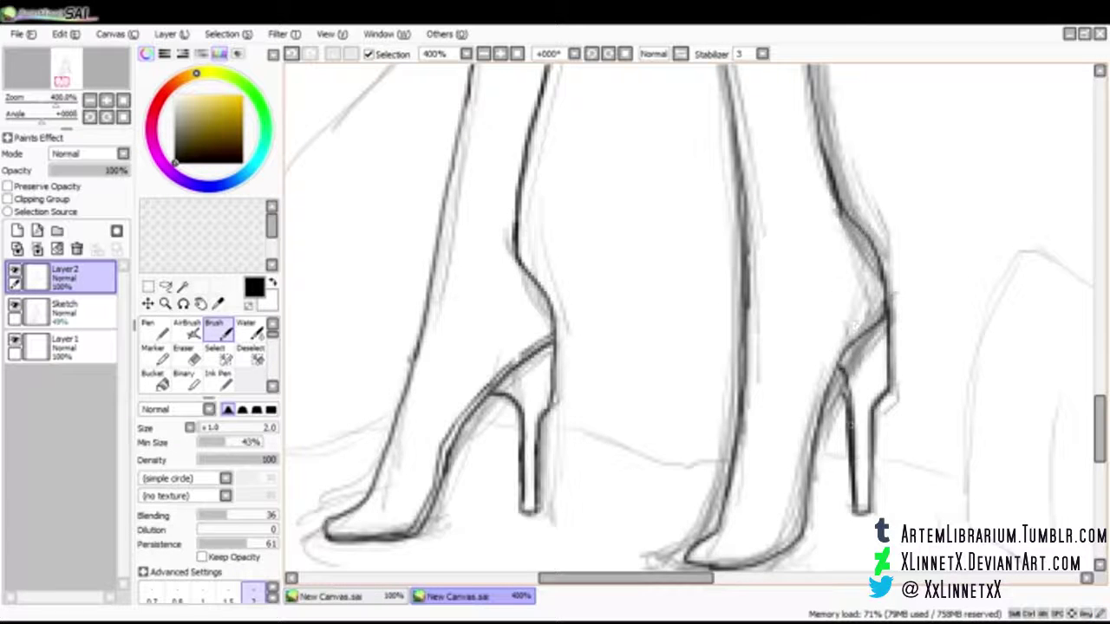
Step: Erase and redraw the back edge of the front shoe above the stiletto
key("e")
key("b")
key("e")
left_click_drag(893, 297, 888, 407)
key("b")
left_click_drag(889, 311, 878, 408)
left_click_drag(888, 350, 889, 388)
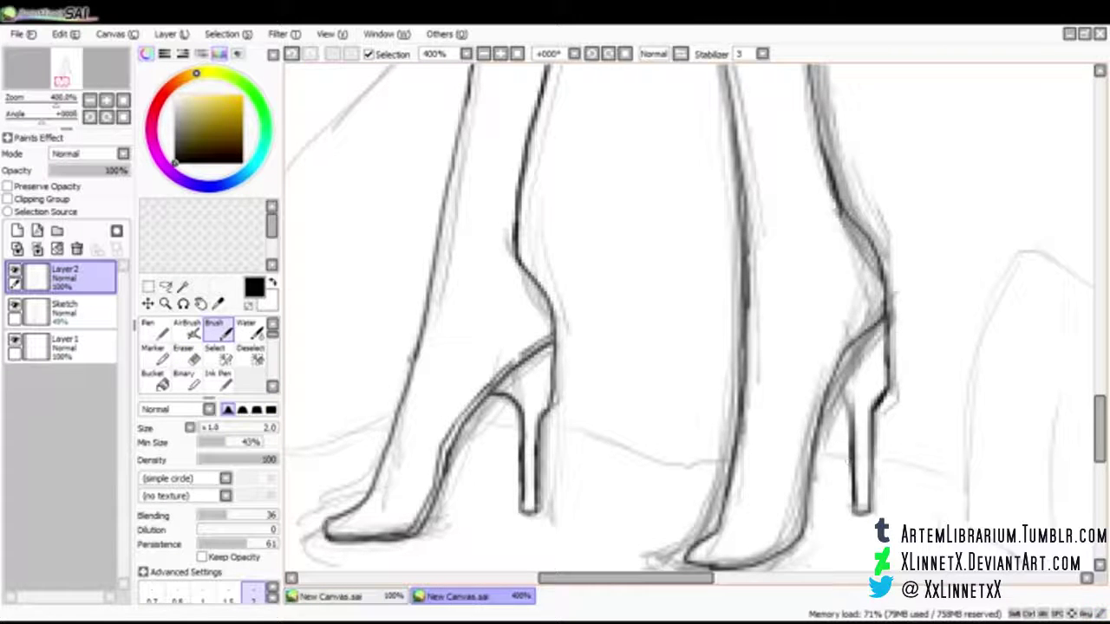
Step: Finish the front stiletto's inner edge and add the second contour line along the shoe's arch and sole
mouse_move(851, 508)
left_mouse_down()
mouse_move(848, 399)
mouse_move(834, 379)
left_mouse_up()
left_click_drag(853, 423, 833, 382)
mouse_move(890, 319)
left_mouse_down()
mouse_move(843, 338)
mouse_move(802, 460)
left_mouse_up()
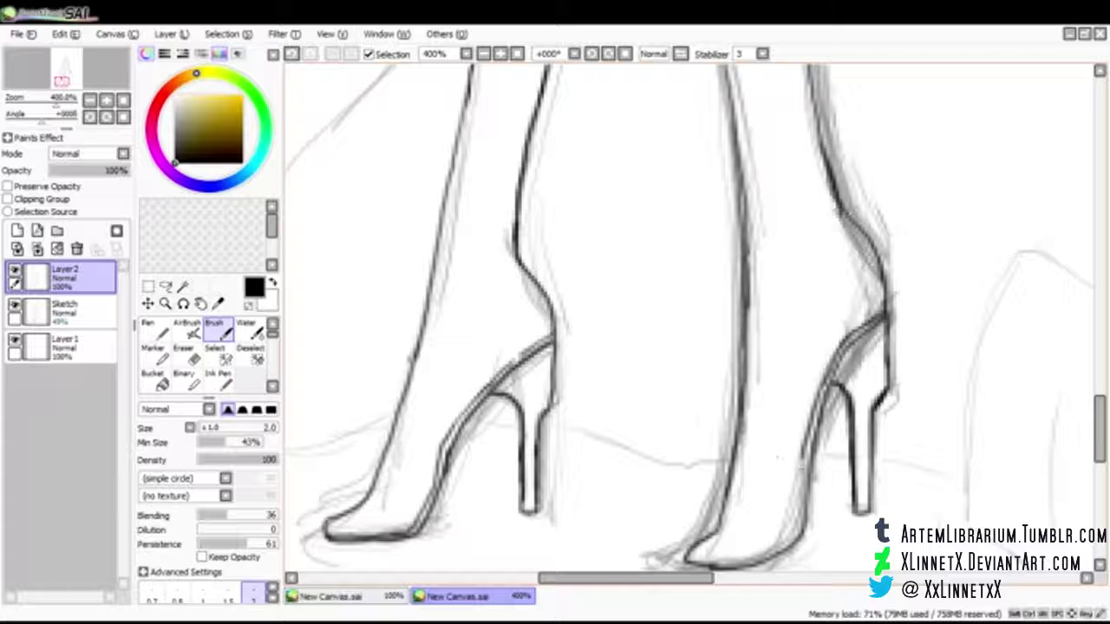
mouse_move(807, 418)
left_mouse_down()
mouse_move(803, 509)
mouse_move(766, 555)
mouse_move(690, 562)
left_mouse_up()
scroll(694, 321, "down", 3)
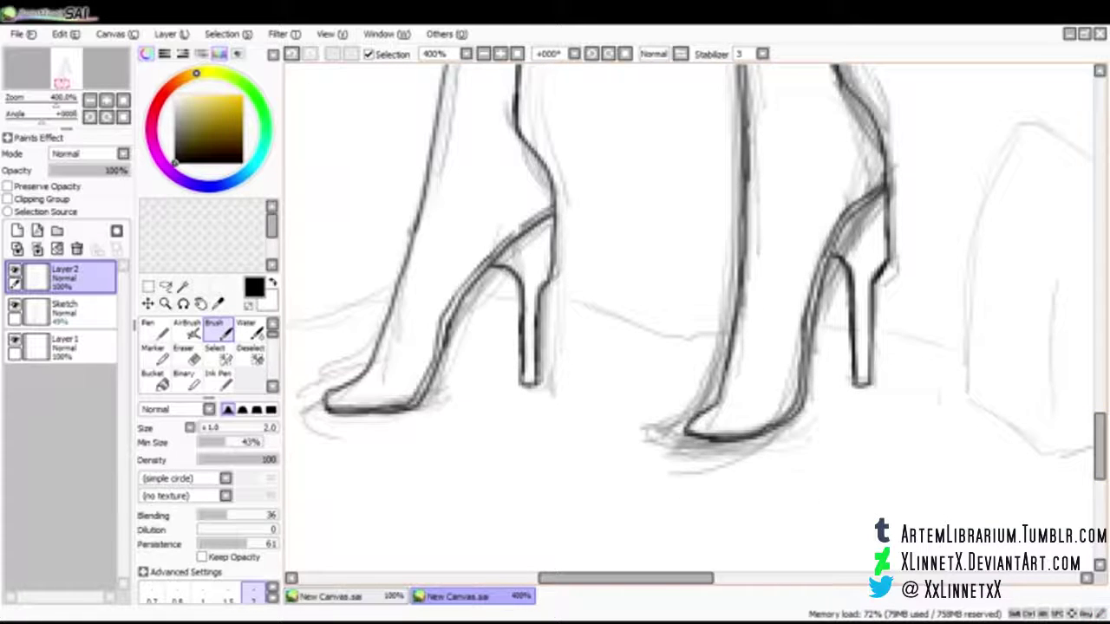
scroll(680, 309, "up", 1)
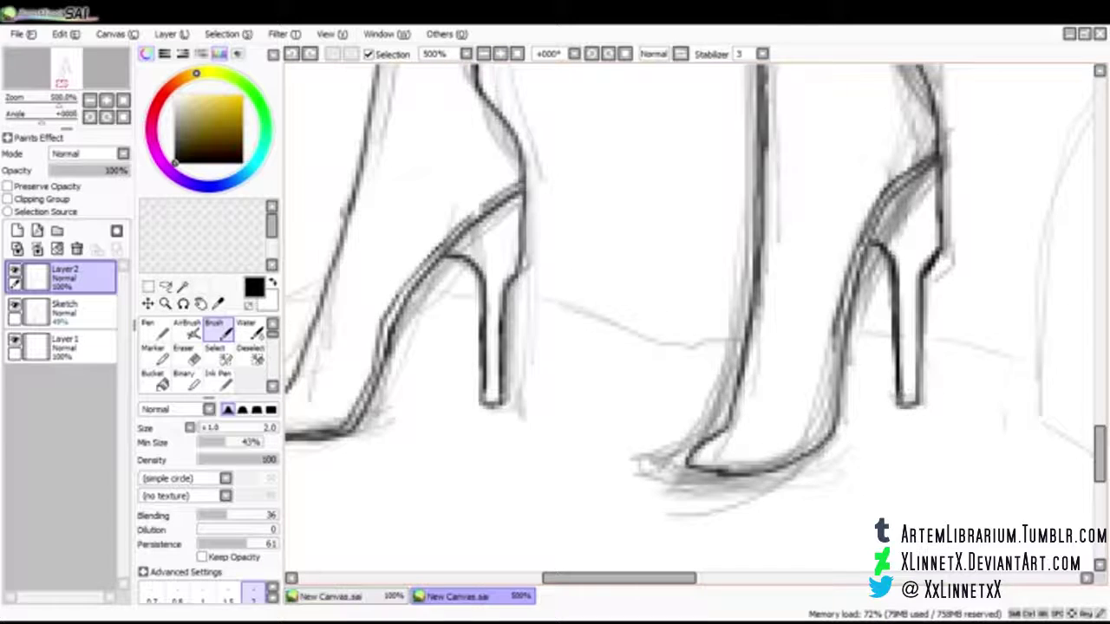
mouse_move(837, 319)
left_mouse_down()
mouse_move(820, 434)
mouse_move(771, 463)
left_mouse_up()
mouse_move(825, 437)
left_mouse_down()
mouse_move(778, 459)
mouse_move(686, 461)
left_mouse_up()
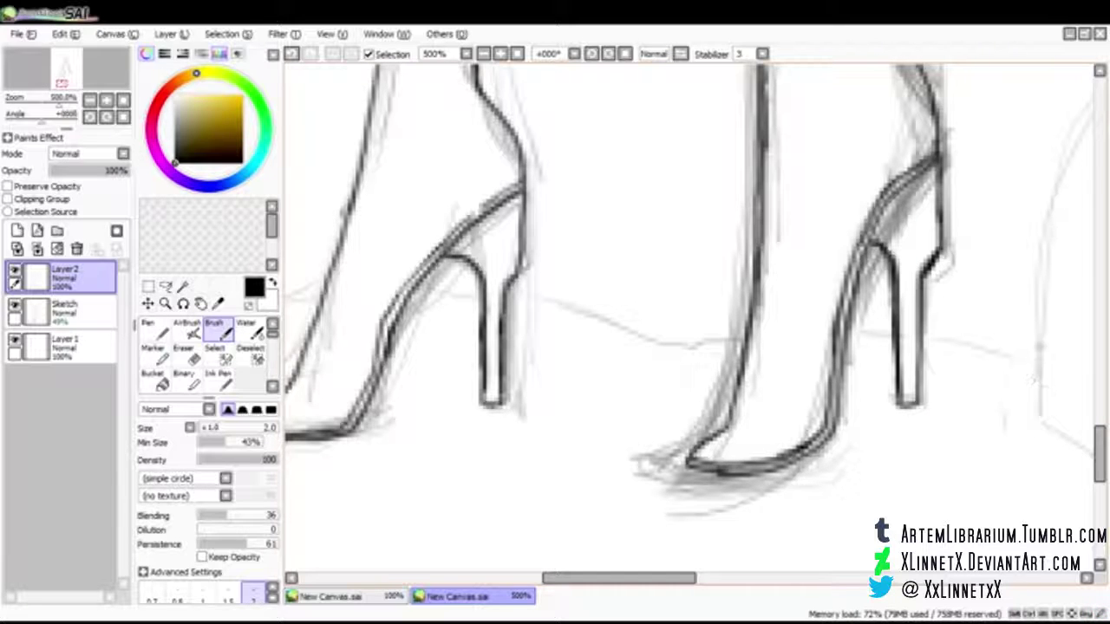
Step: Review the whole figure's line art at 100% zoom
left_click_drag(1098, 458, 1099, 343)
left_click(483, 54)
left_click_drag(487, 399, 538, 408)
left_click(482, 53)
left_click(482, 54)
left_click(483, 53)
left_click(483, 54)
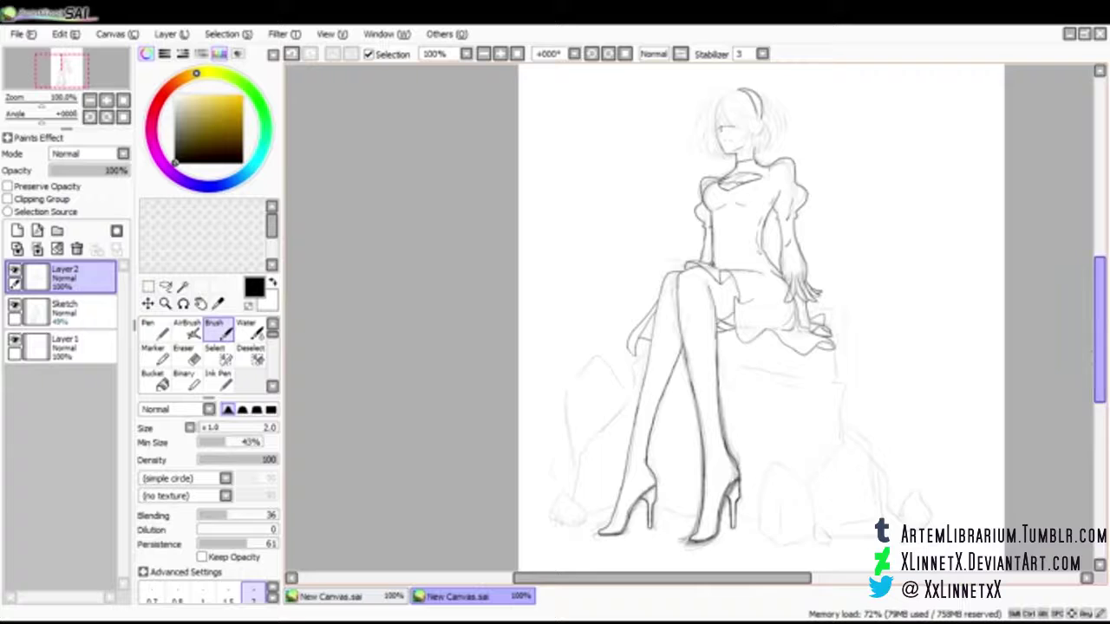
left_click_drag(1096, 353, 1095, 364)
key("alt+Tab")
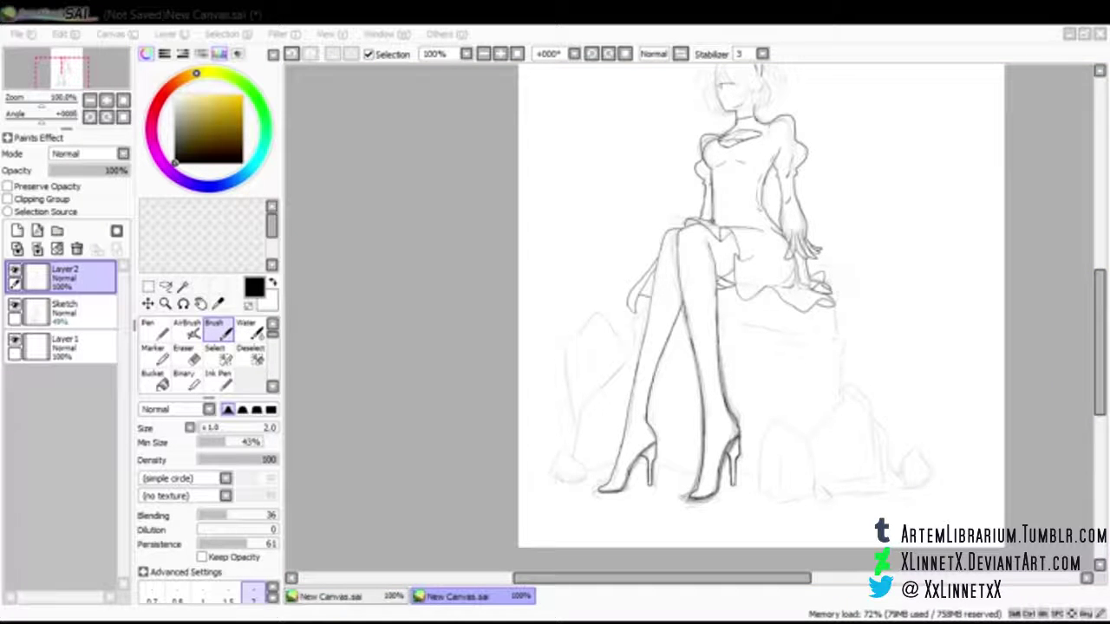
key("alt+Tab")
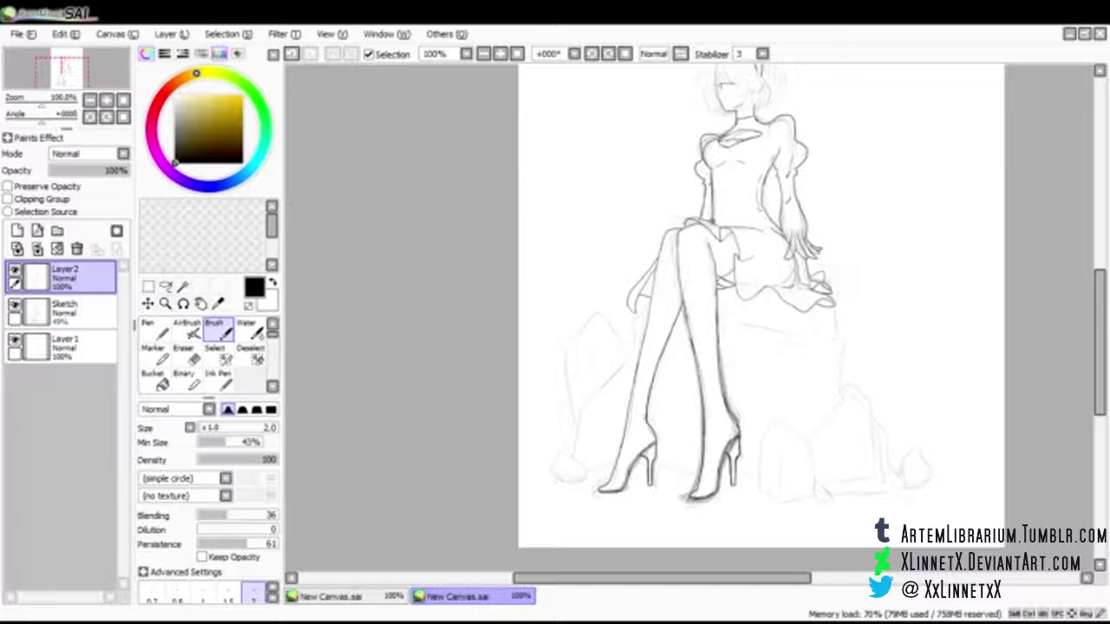
Step: Hide the sketch layer and erase the rough overlapping strokes on the front leg's shin just below the leg crossing
left_click(14, 305)
left_click(500, 54)
left_click(500, 54)
left_click_drag(1099, 347, 1098, 373)
scroll(772, 260, "up", 1)
key("e")
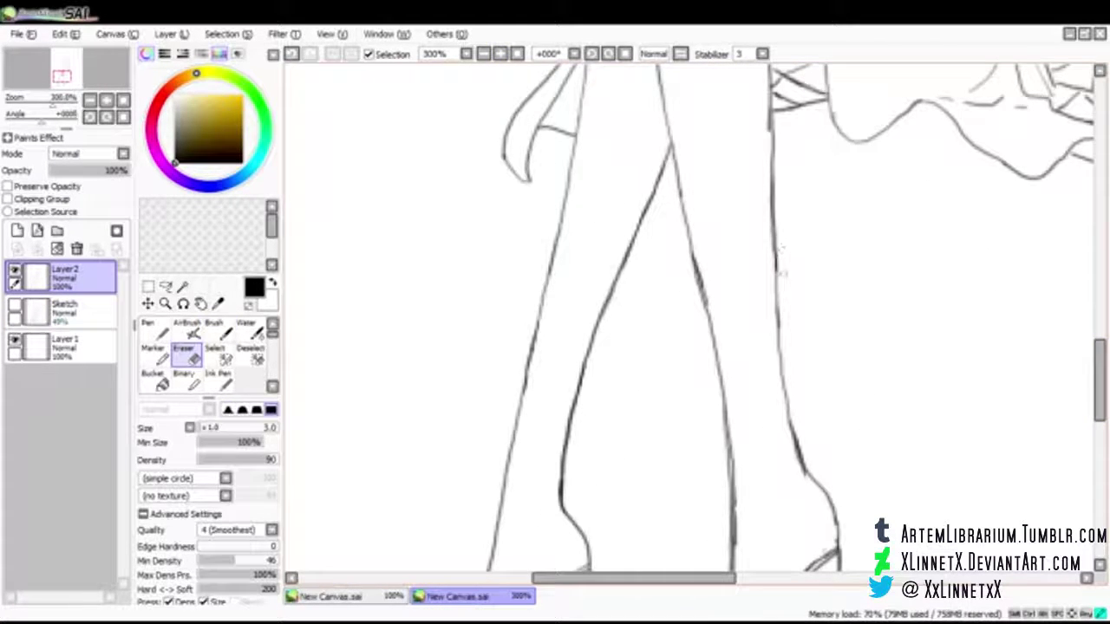
mouse_move(685, 255)
left_mouse_down()
mouse_move(710, 296)
mouse_move(699, 229)
mouse_move(659, 241)
mouse_move(690, 277)
mouse_move(679, 260)
mouse_move(694, 252)
mouse_move(704, 294)
mouse_move(700, 258)
left_mouse_up()
key("b")
key("e")
key("b")
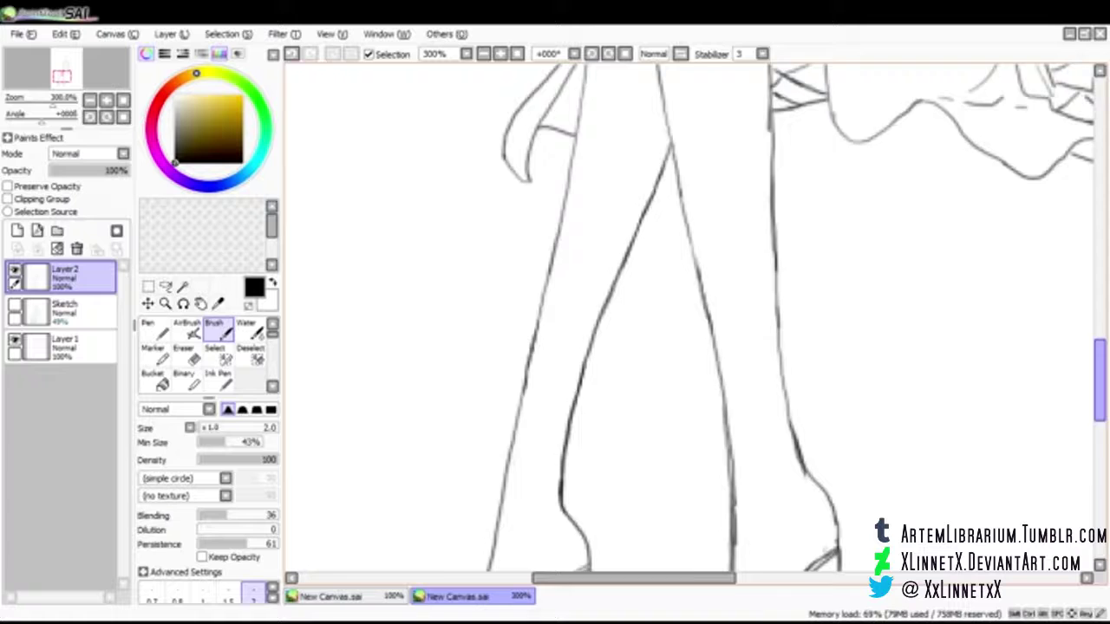
Step: Erase stray overlaps along the front leg's lower shin, ankle and heel to thin the line art
left_click_drag(1100, 379, 1099, 415)
key("e")
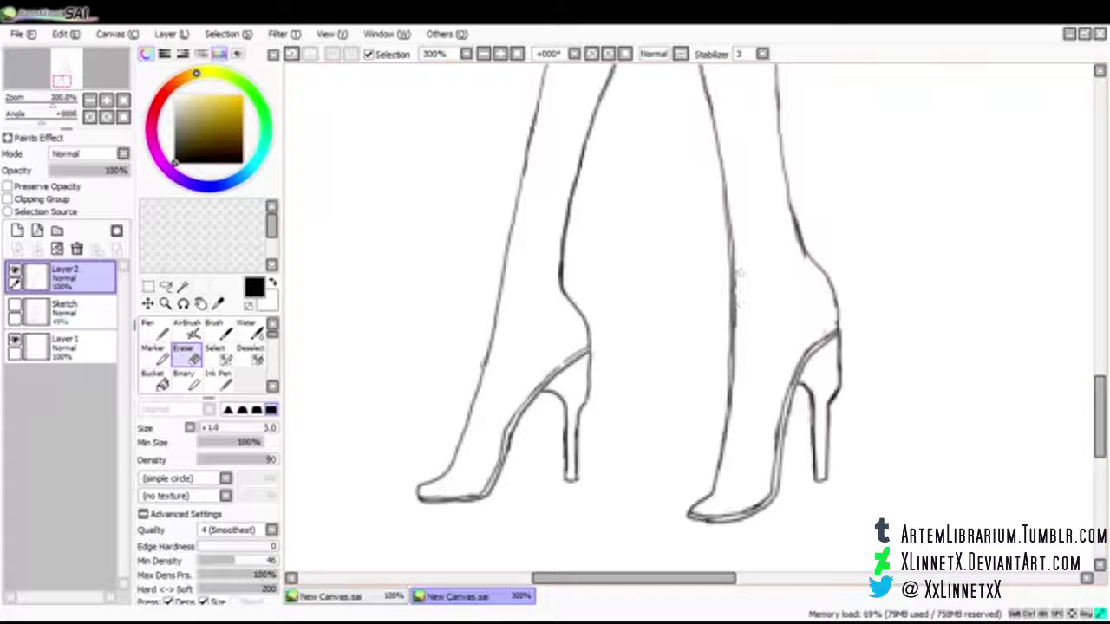
mouse_move(738, 310)
left_mouse_down()
mouse_move(723, 399)
mouse_move(738, 361)
mouse_move(724, 397)
left_mouse_up()
left_click_drag(827, 322, 819, 332)
mouse_move(798, 207)
left_mouse_down()
mouse_move(810, 244)
mouse_move(800, 257)
left_mouse_up()
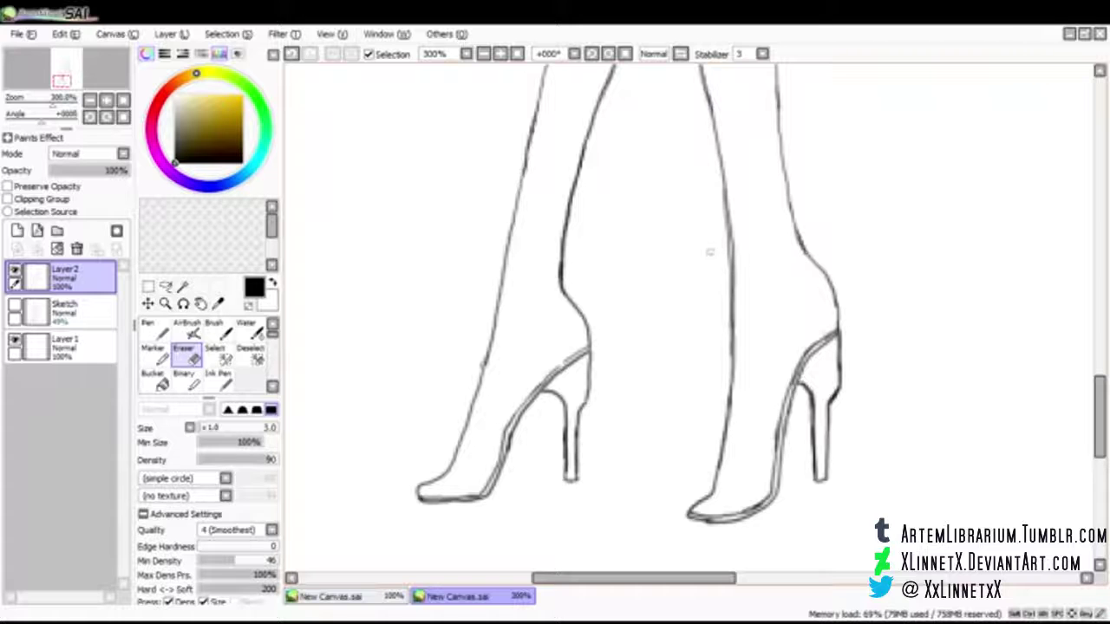
key("b")
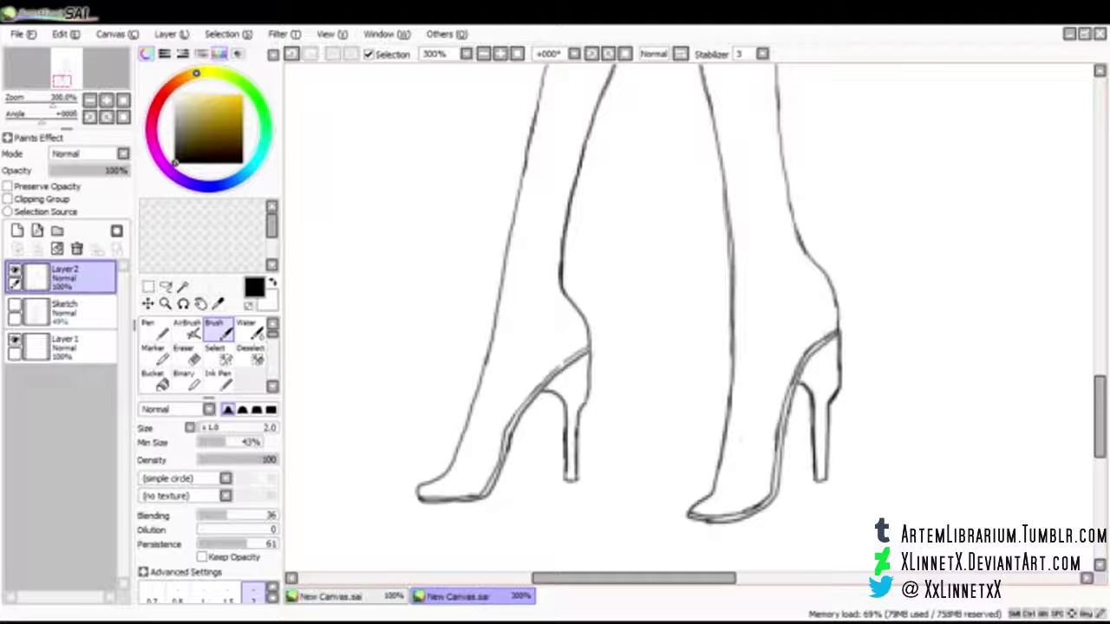
Step: Show the sketch layer again and ink the seat rock's jagged outer edge behind the back leg, with a small crack mark
scroll(694, 321, "up", 10)
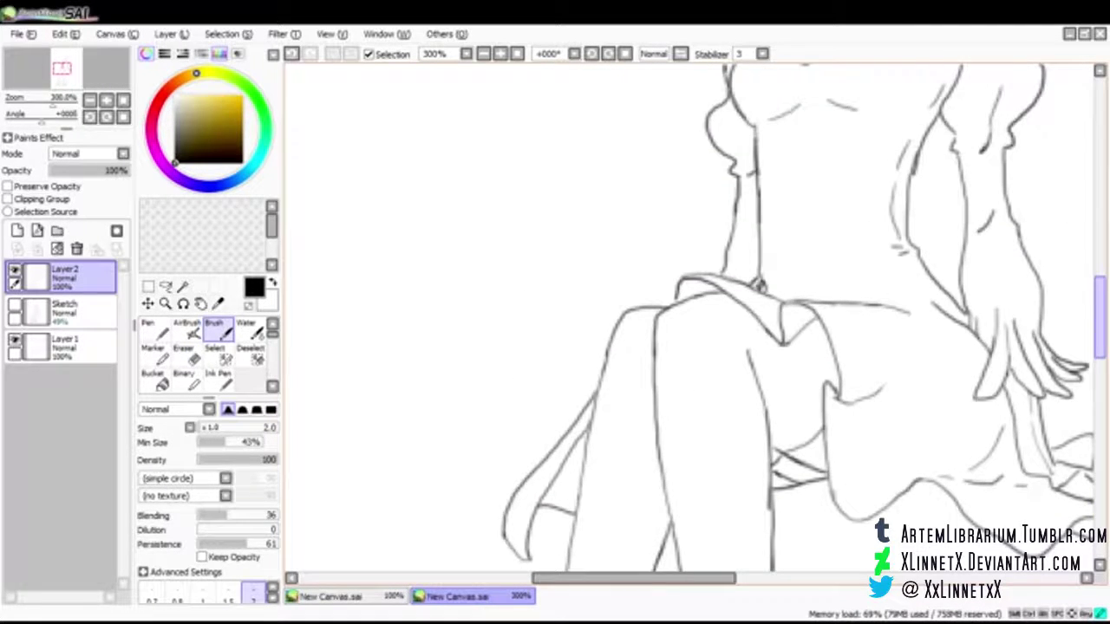
scroll(693, 321, "down", 10)
key("ctrl+minus")
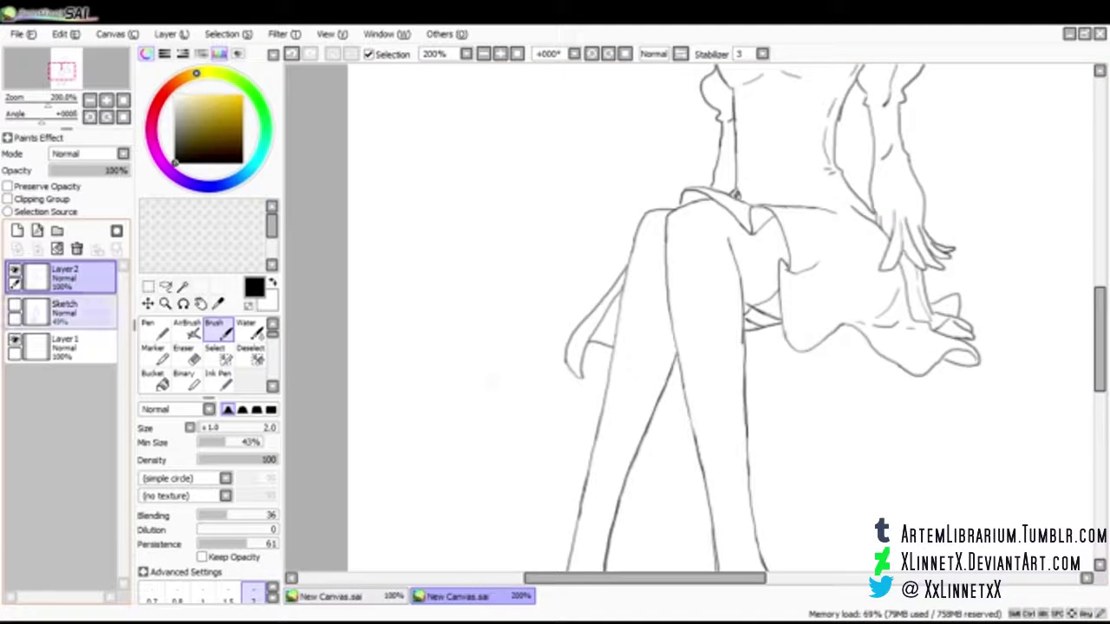
scroll(693, 321, "down", 5)
mouse_move(611, 162)
left_mouse_down()
mouse_move(574, 219)
mouse_move(577, 256)
mouse_move(468, 385)
left_mouse_up()
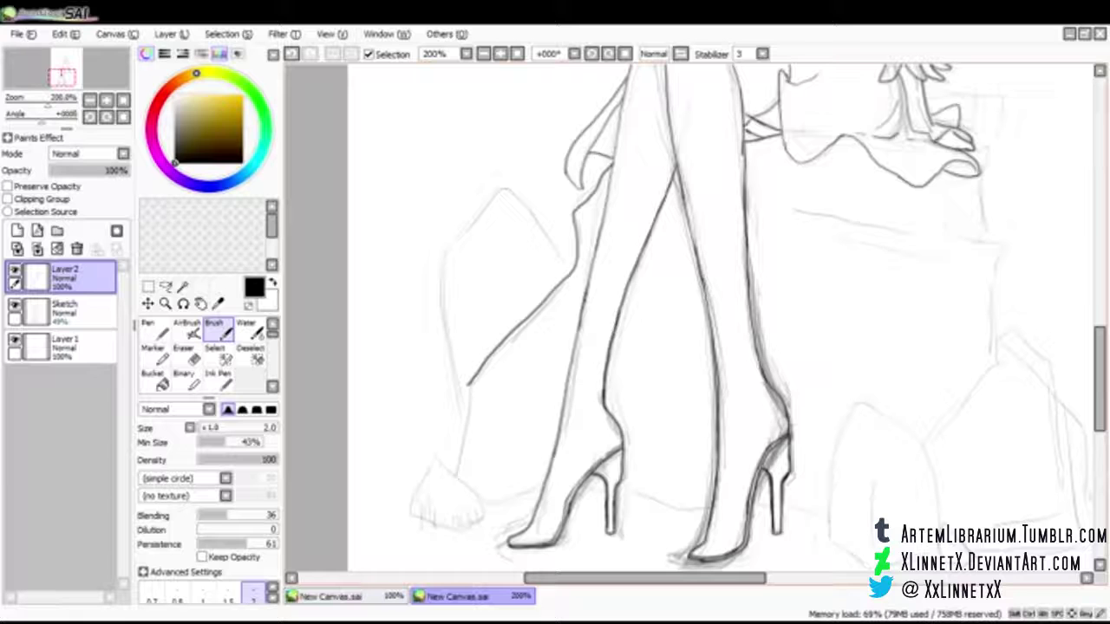
mouse_move(469, 441)
left_mouse_down()
mouse_move(451, 470)
mouse_move(507, 436)
left_mouse_up()
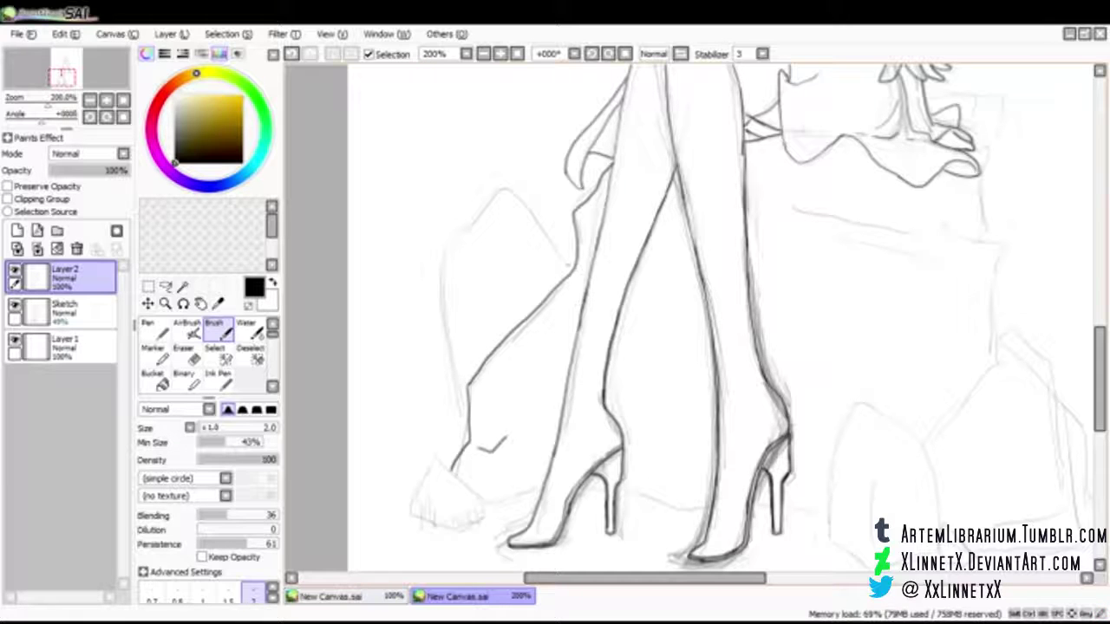
Step: Ink the tall pointed boulder beside the seat rock and the small stone at its base
mouse_move(568, 270)
left_mouse_down()
mouse_move(491, 189)
mouse_move(442, 251)
mouse_move(441, 304)
left_mouse_up()
left_click_drag(438, 263, 460, 434)
left_click_drag(456, 344, 468, 404)
mouse_move(484, 518)
left_mouse_down()
mouse_move(446, 469)
mouse_move(405, 505)
mouse_move(418, 521)
left_mouse_up()
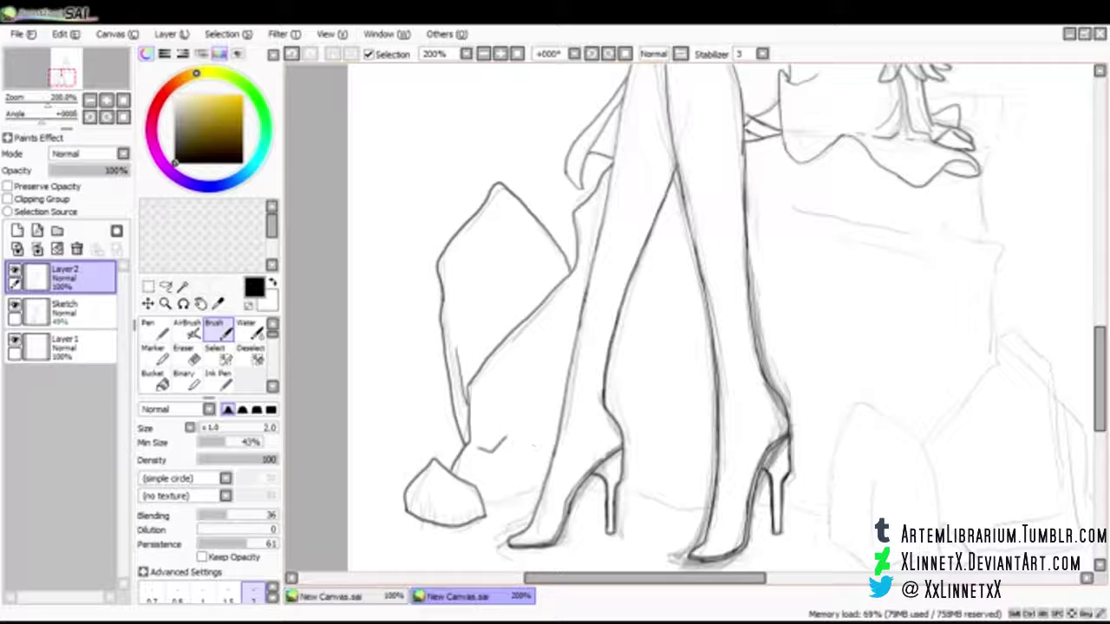
Step: Ink the seat rock's base line behind the shoes and the upright pointed rock beside the front heel, with its pebble
left_click_drag(482, 503, 532, 494)
left_click_drag(626, 492, 711, 513)
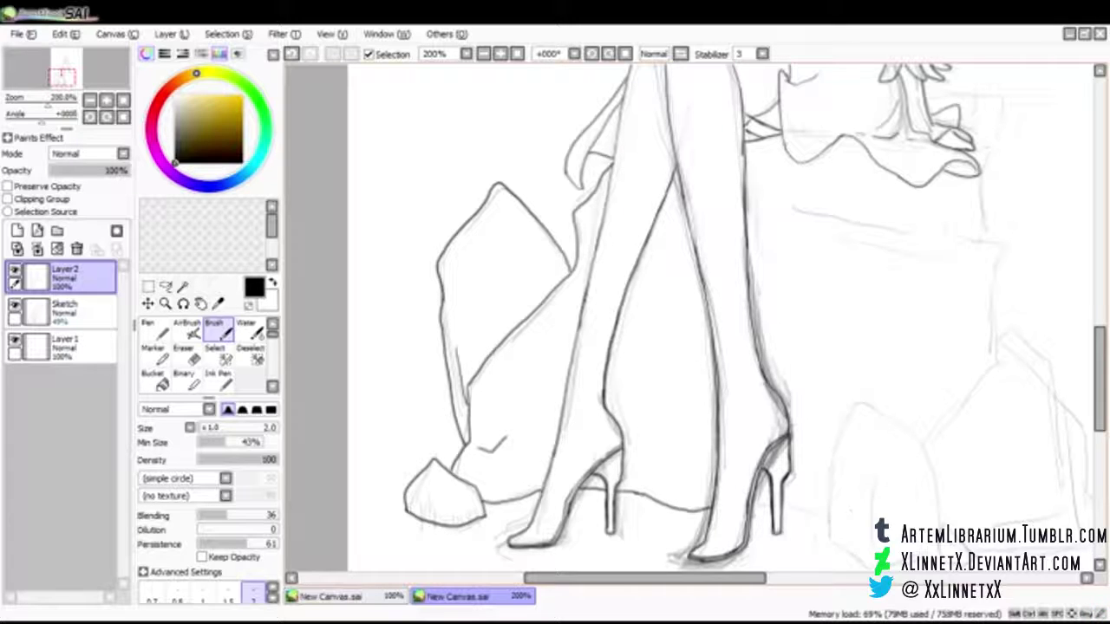
mouse_move(831, 537)
left_mouse_down()
mouse_move(838, 431)
mouse_move(862, 402)
mouse_move(907, 430)
mouse_move(932, 469)
mouse_move(942, 530)
left_mouse_up()
left_click_drag(870, 472, 871, 559)
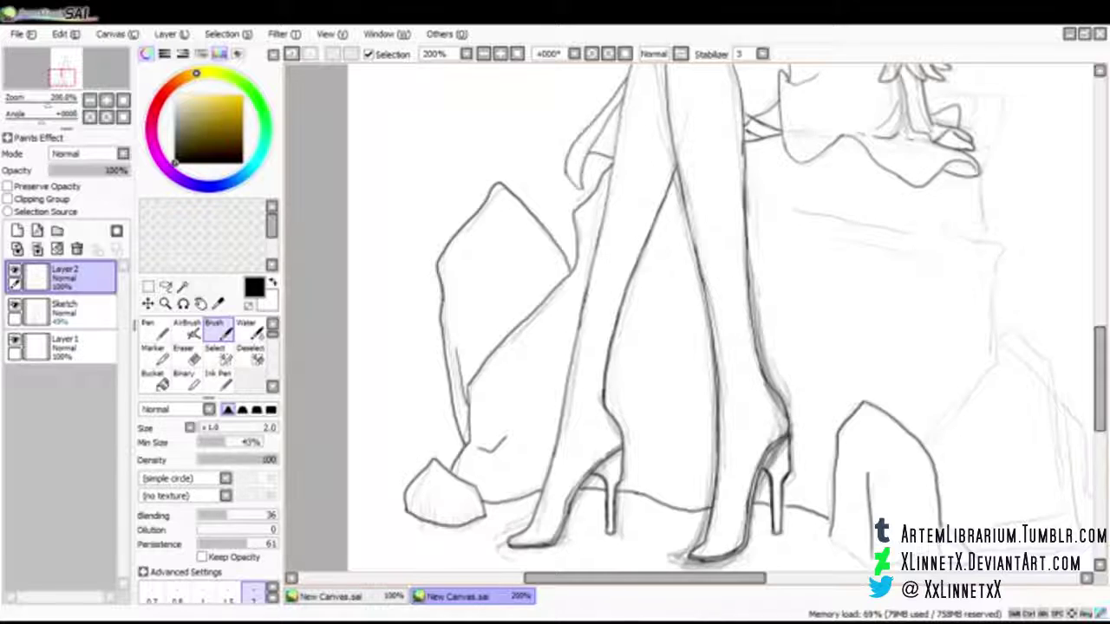
scroll(871, 520, "down", 2)
mouse_move(833, 453)
left_mouse_down()
mouse_move(871, 479)
mouse_move(938, 455)
mouse_move(975, 468)
mouse_move(946, 435)
mouse_move(941, 445)
left_mouse_up()
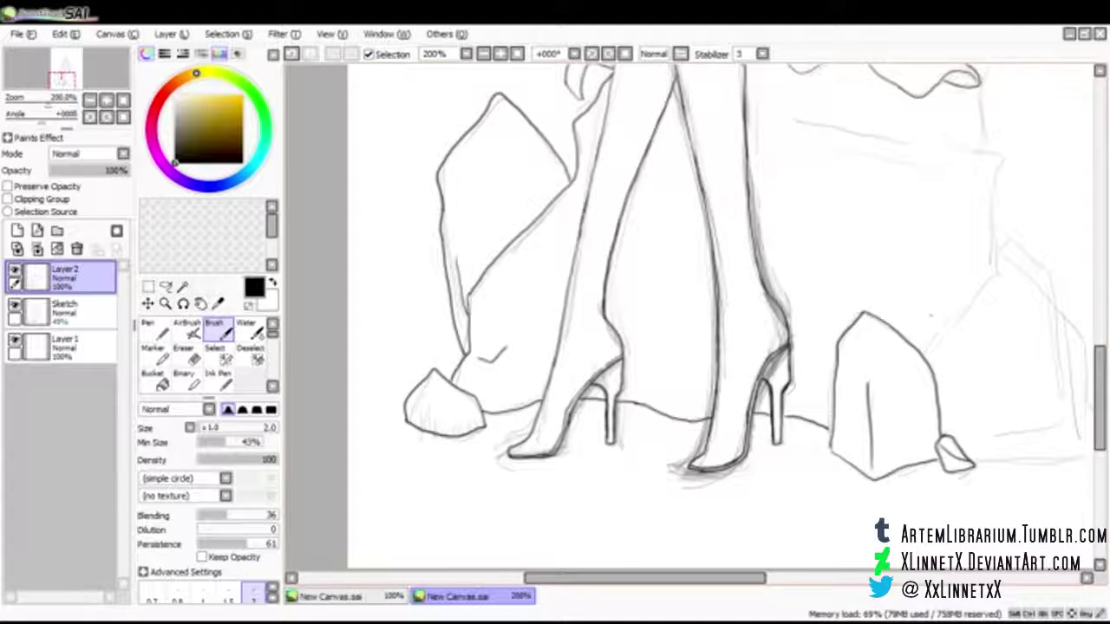
Step: Ink the seat rock's far edge and the large angular boulders beside it, including the small end stone and pebbles
left_click_drag(645, 578, 700, 579)
mouse_move(752, 338)
left_mouse_down()
mouse_move(819, 273)
mouse_move(801, 182)
left_mouse_up()
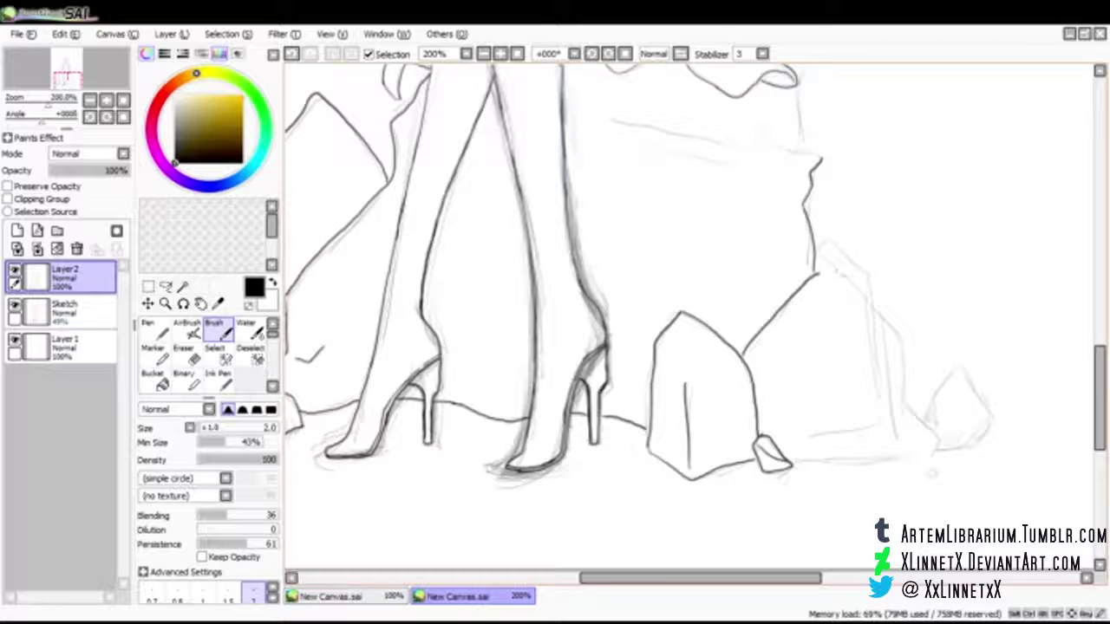
mouse_move(818, 273)
left_mouse_down()
mouse_move(897, 329)
mouse_move(900, 411)
mouse_move(927, 452)
mouse_move(890, 414)
mouse_move(834, 433)
left_mouse_up()
key("ctrl+z")
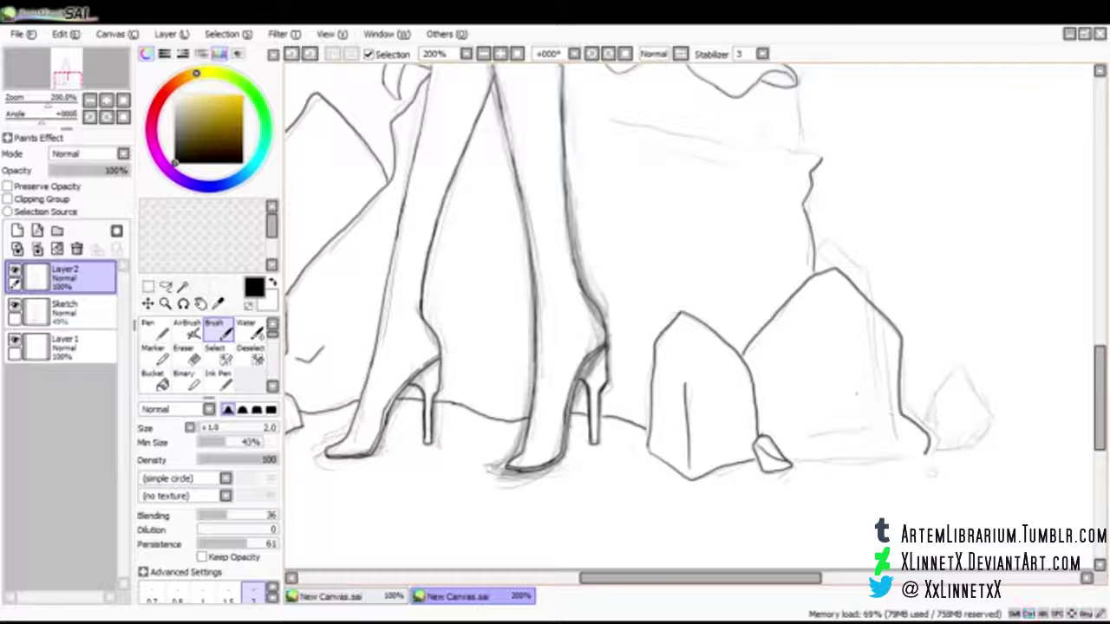
left_click_drag(893, 414, 839, 427)
mouse_move(873, 307)
left_mouse_down()
mouse_move(856, 263)
mouse_move(815, 253)
left_mouse_up()
mouse_move(928, 451)
left_mouse_down()
mouse_move(973, 444)
mouse_move(990, 421)
mouse_move(966, 365)
mouse_move(944, 370)
mouse_move(927, 408)
mouse_move(950, 410)
mouse_move(932, 473)
mouse_move(784, 460)
left_mouse_up()
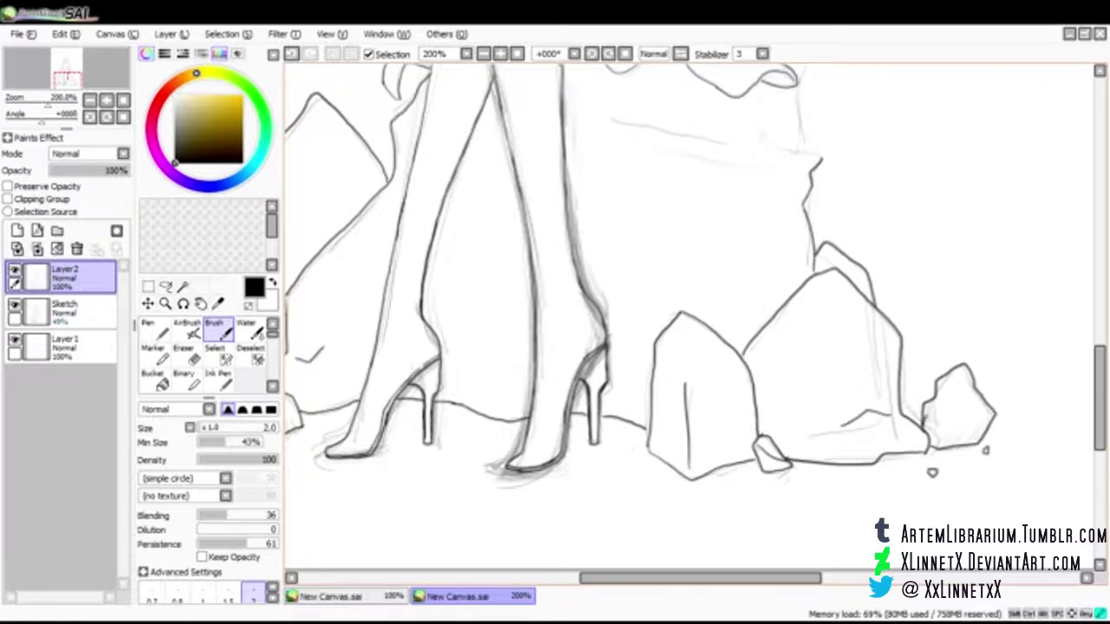
Step: Ink the seat rock's slab edge and side beneath the skirt, and add short crack lines near the legs
scroll(985, 449, "up", 3)
scroll(693, 320, "up", 3)
mouse_move(569, 404)
left_mouse_down()
mouse_move(822, 456)
mouse_move(794, 401)
left_mouse_up()
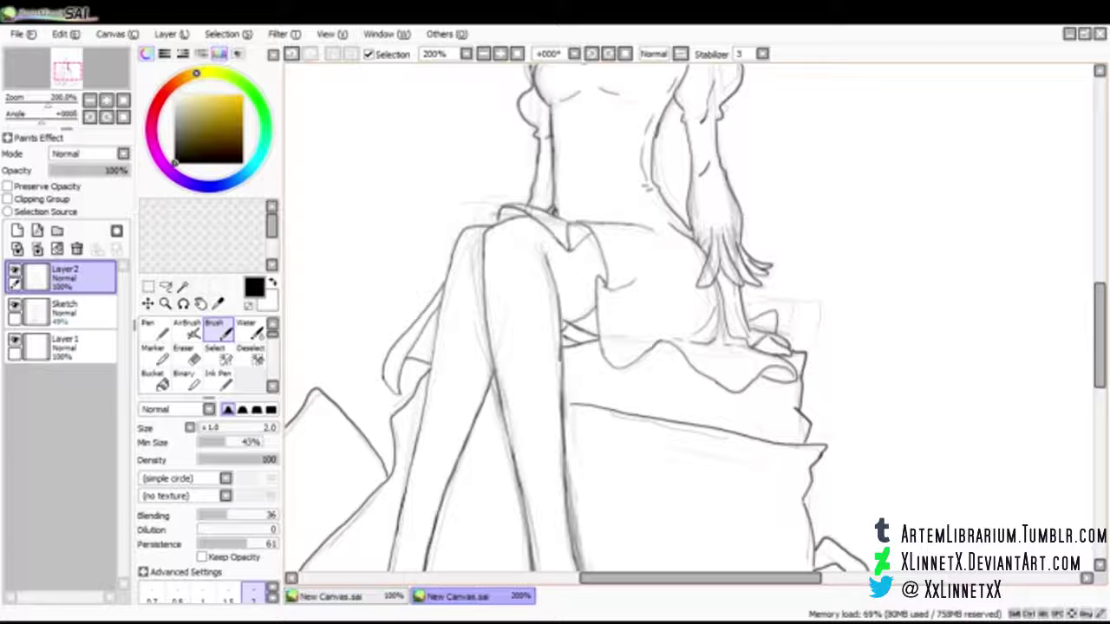
left_click_drag(600, 406, 596, 369)
left_click_drag(589, 374, 589, 406)
left_click_drag(503, 404, 482, 447)
scroll(482, 447, "down", 4)
left_click_drag(486, 276, 446, 390)
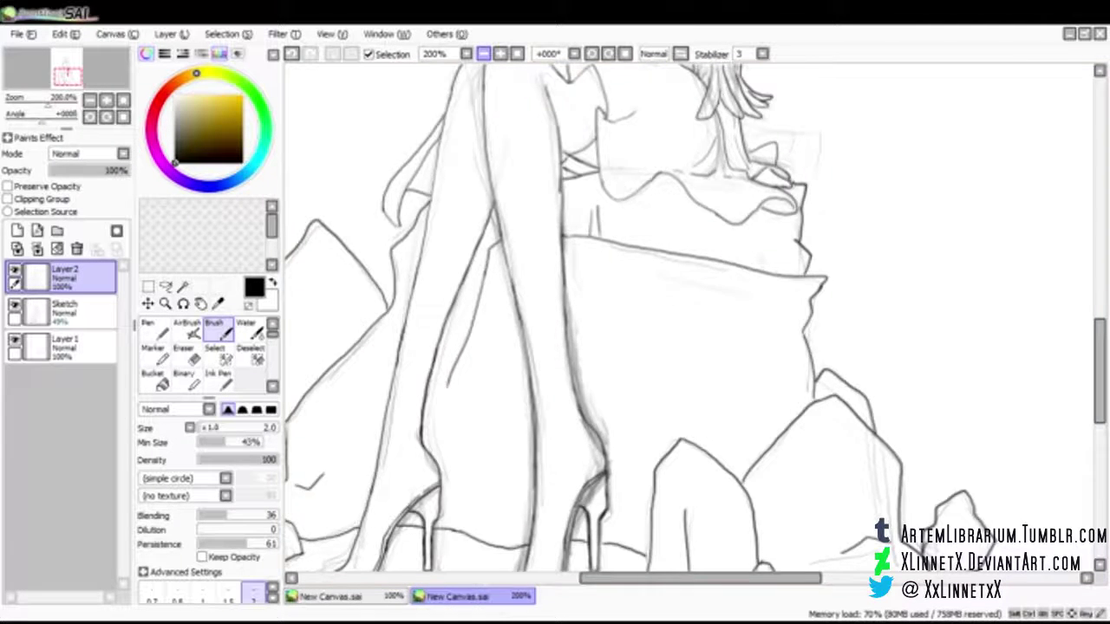
Step: Erase the scalloped lace line inside the dress's chest cutout
left_click(484, 53)
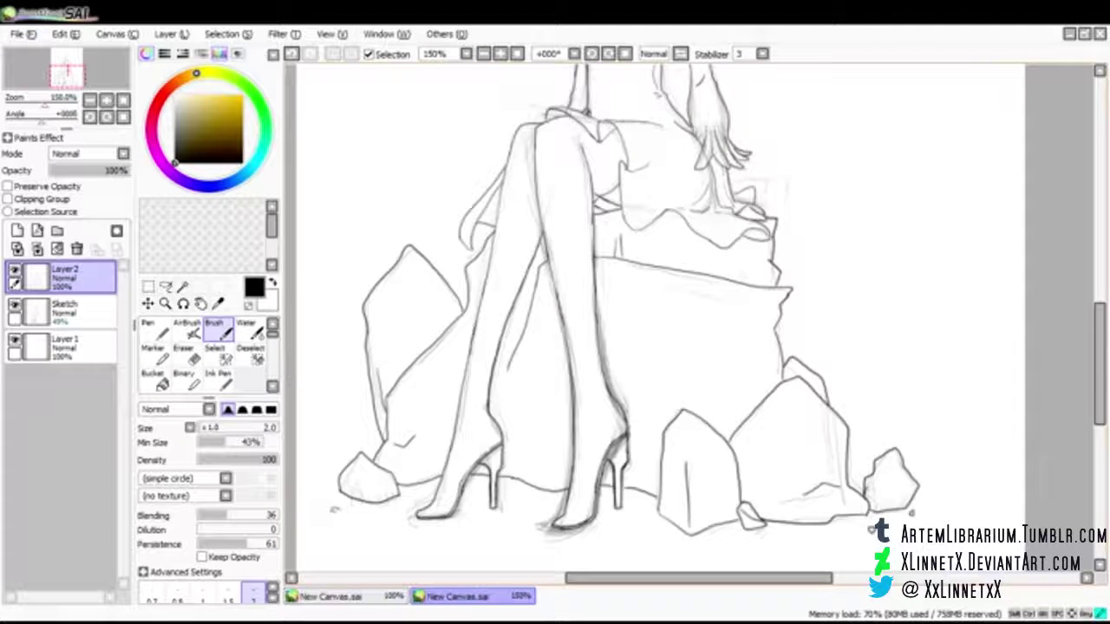
scroll(327, 499, "up", 5)
mouse_move(1099, 289)
left_mouse_down()
mouse_move(1099, 313)
mouse_move(1099, 293)
left_mouse_up()
scroll(921, 211, "up", 3)
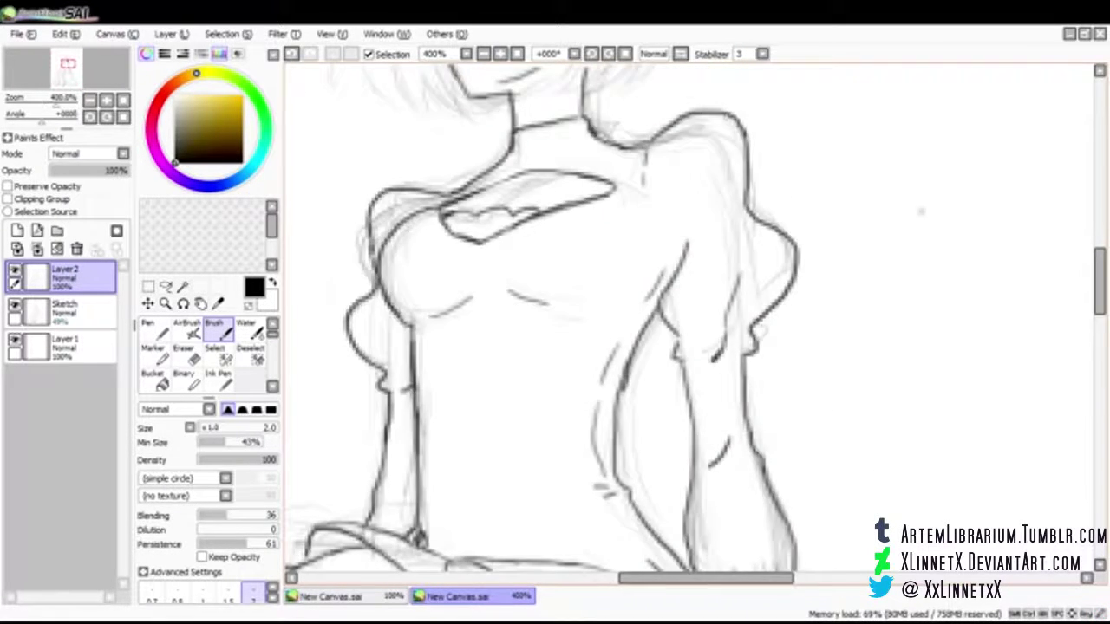
left_click_drag(921, 211, 922, 422)
scroll(921, 422, "up", 1)
left_click_drag(899, 492, 1070, 302)
key("e")
mouse_move(663, 253)
left_mouse_down()
mouse_move(641, 256)
mouse_move(655, 240)
mouse_move(559, 266)
left_mouse_up()
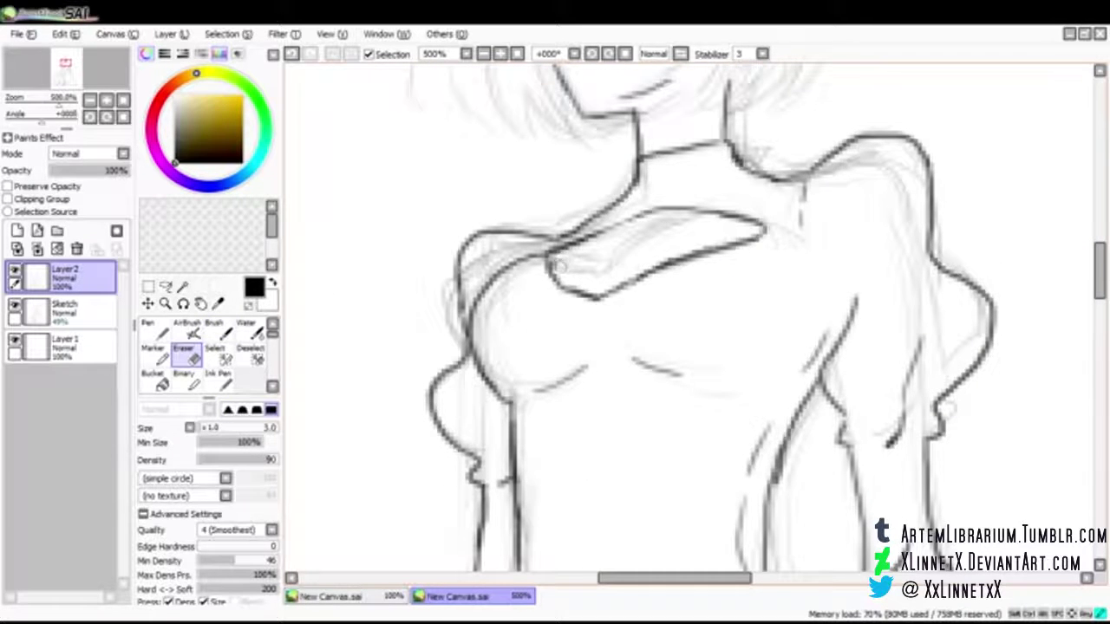
key("b")
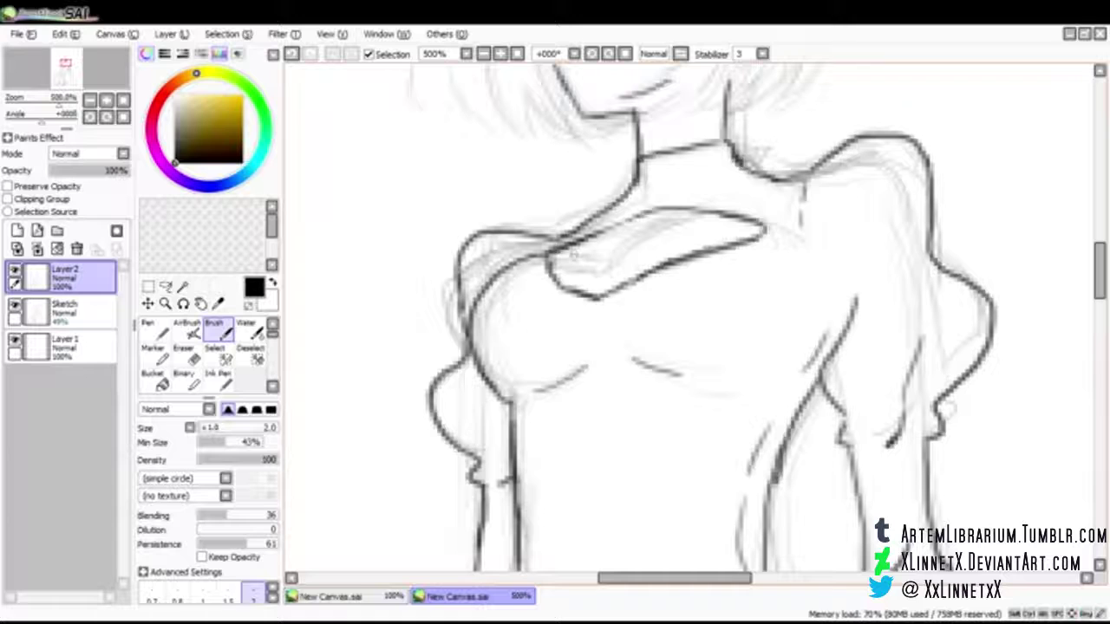
Step: Set the brush size to 0.7 and redraw the scalloped lace edge inside the chest cutout with thinner strokes
key("bracketleft")
key("bracketleft")
key("bracketleft")
key("bracketleft")
mouse_move(556, 260)
left_mouse_down()
mouse_move(682, 252)
mouse_move(549, 258)
left_mouse_up()
key("ctrl+z")
key("ctrl+y")
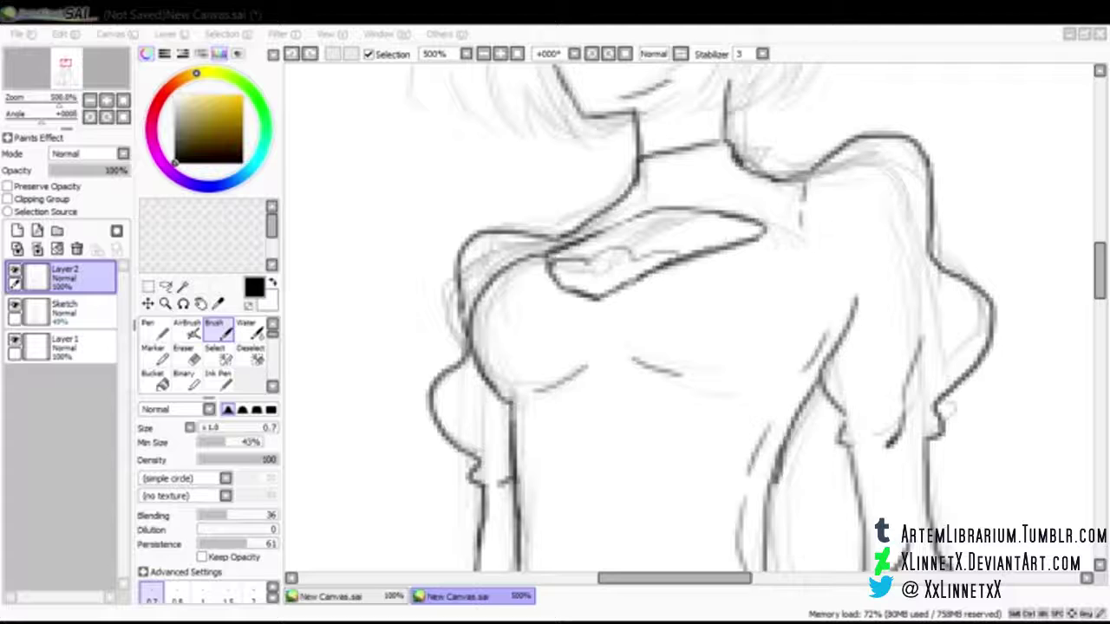
Step: Hide the sketch layer and draw fine lace pattern lines across the upper part and far corner of the chest cutout
key("alt+Tab")
left_click(501, 54)
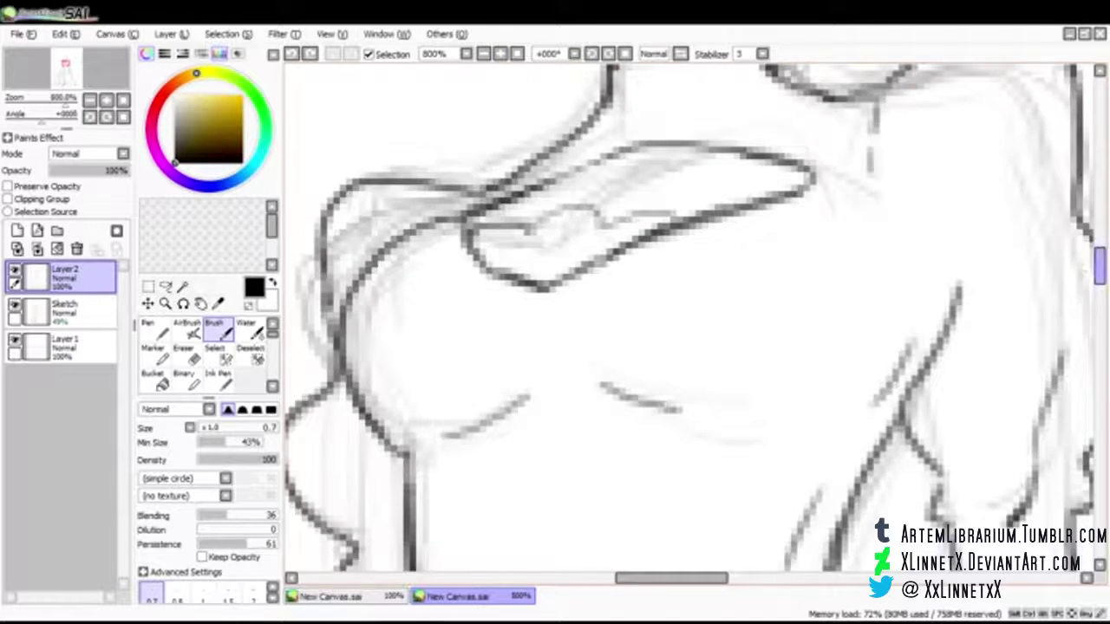
left_click_drag(1100, 270, 1099, 251)
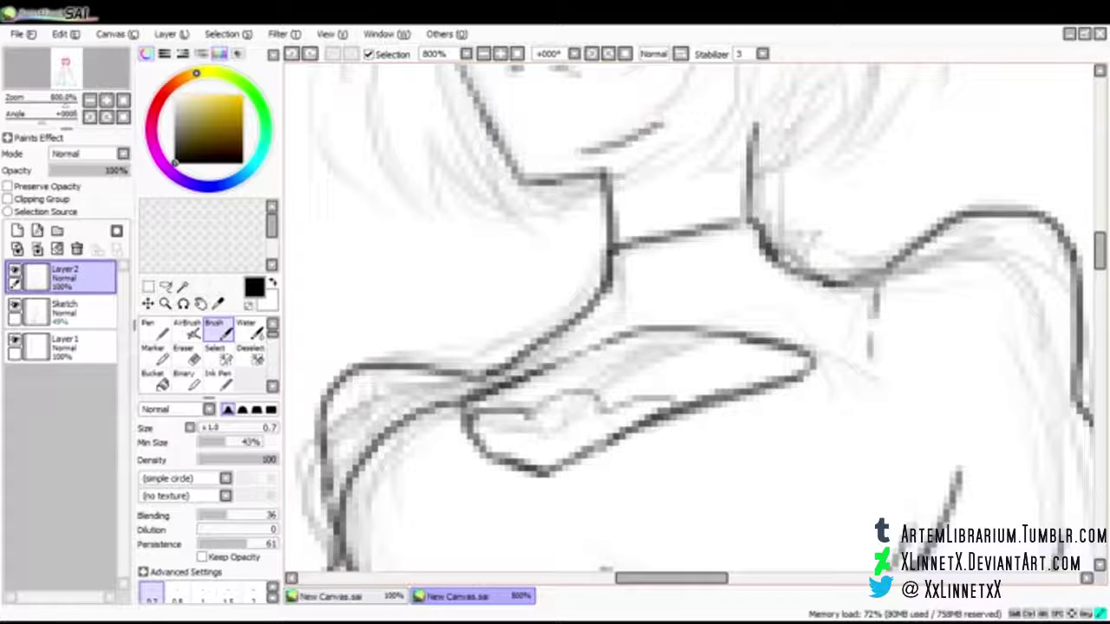
left_click(15, 305)
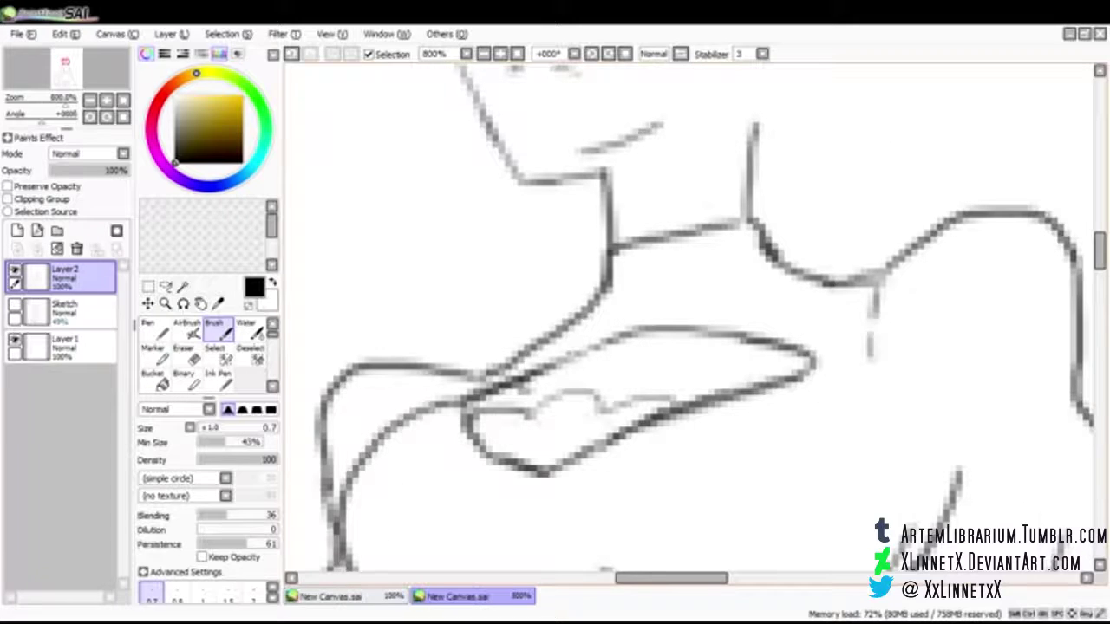
mouse_move(522, 391)
left_mouse_down()
mouse_move(556, 370)
mouse_move(585, 373)
left_mouse_up()
mouse_move(629, 335)
left_mouse_down()
mouse_move(594, 362)
mouse_move(612, 347)
left_mouse_up()
mouse_move(701, 335)
left_mouse_down()
mouse_move(718, 376)
mouse_move(739, 368)
mouse_move(709, 381)
mouse_move(710, 359)
mouse_move(713, 368)
mouse_move(760, 343)
mouse_move(730, 372)
mouse_move(744, 397)
mouse_move(720, 396)
mouse_move(733, 370)
left_mouse_up()
key("e")
key("b")
left_click_drag(730, 380, 759, 362)
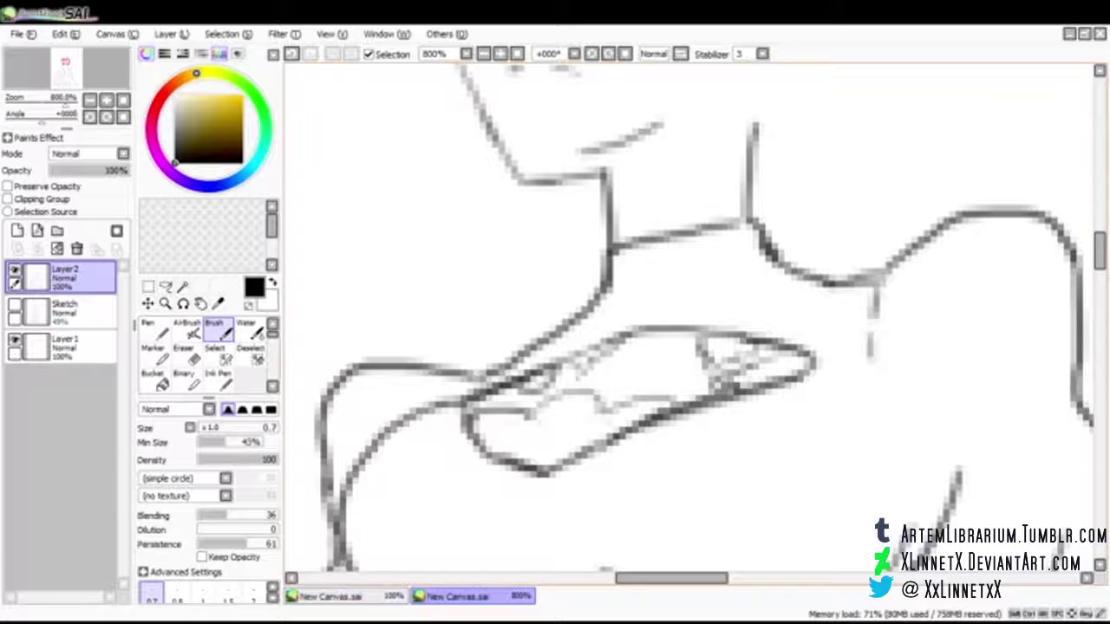
mouse_move(569, 377)
left_mouse_down()
mouse_move(652, 387)
mouse_move(644, 356)
left_mouse_up()
mouse_move(635, 358)
left_mouse_down()
mouse_move(652, 354)
mouse_move(607, 357)
left_mouse_up()
Step: Erase the lace lines in the cutout's far corner and lighten those along its upper edge
key("e")
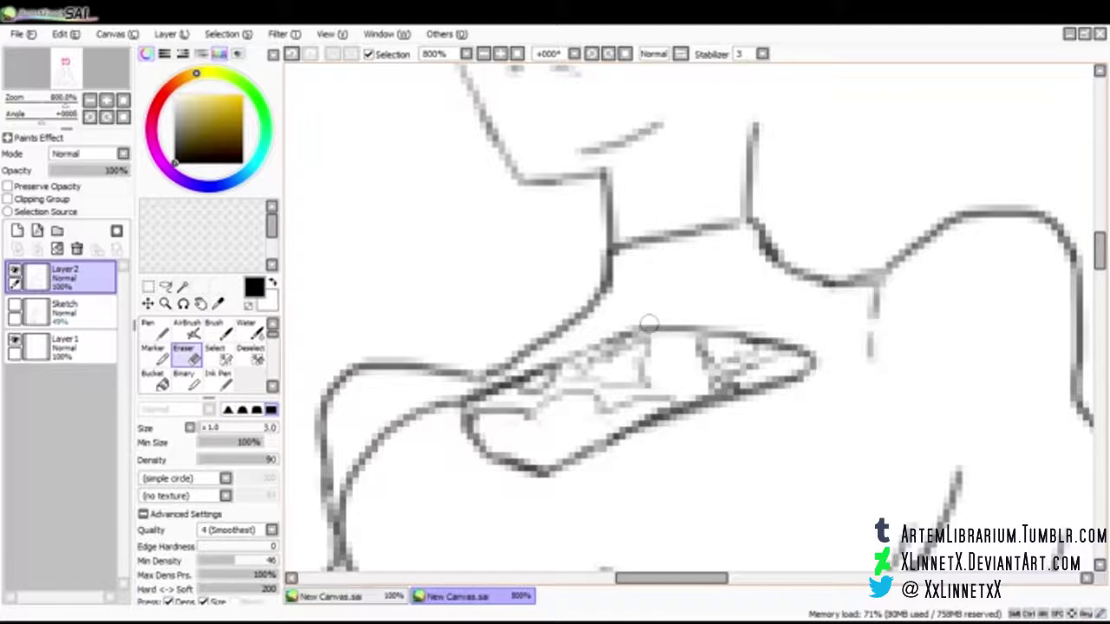
left_click_drag(707, 389, 767, 357)
left_click_drag(700, 342, 755, 359)
left_click_drag(648, 345, 531, 389)
left_click_drag(614, 365, 639, 382)
mouse_move(728, 362)
left_mouse_down()
mouse_move(700, 387)
mouse_move(709, 396)
left_mouse_up()
Step: Redraw the lace pattern across the middle and far corner of the chest cutout with fine strokes
key("b")
mouse_move(560, 380)
left_mouse_down()
mouse_move(610, 378)
mouse_move(535, 387)
mouse_move(593, 358)
mouse_move(616, 362)
mouse_move(637, 343)
mouse_move(652, 373)
mouse_move(628, 381)
left_mouse_up()
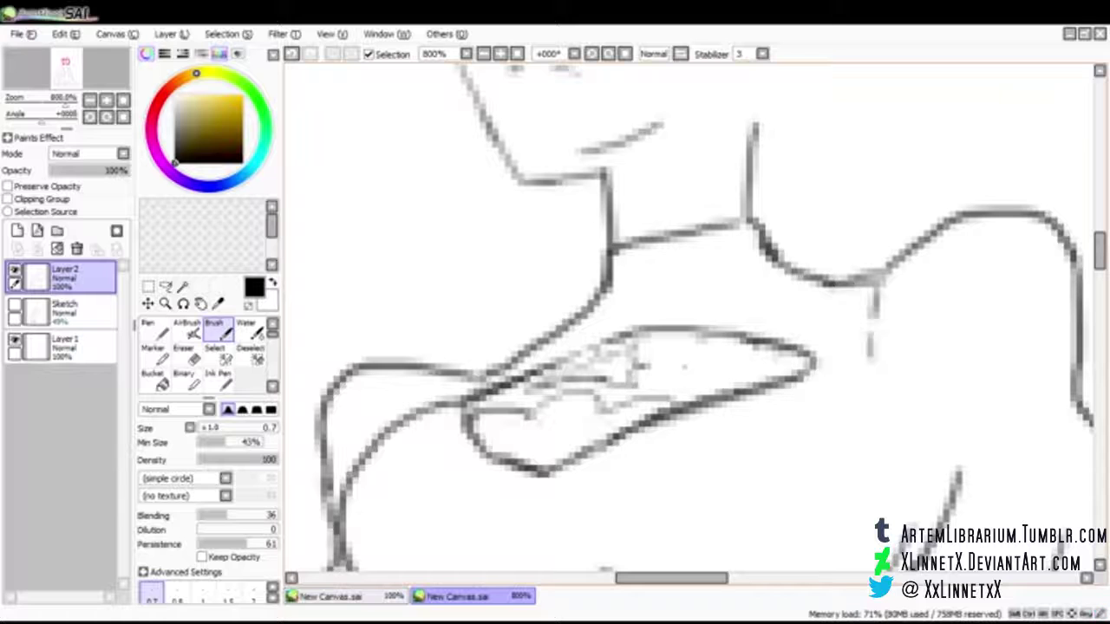
mouse_move(665, 334)
left_mouse_down()
mouse_move(685, 376)
mouse_move(726, 338)
mouse_move(761, 362)
mouse_move(691, 381)
mouse_move(716, 395)
left_mouse_up()
left_click_drag(681, 349, 685, 358)
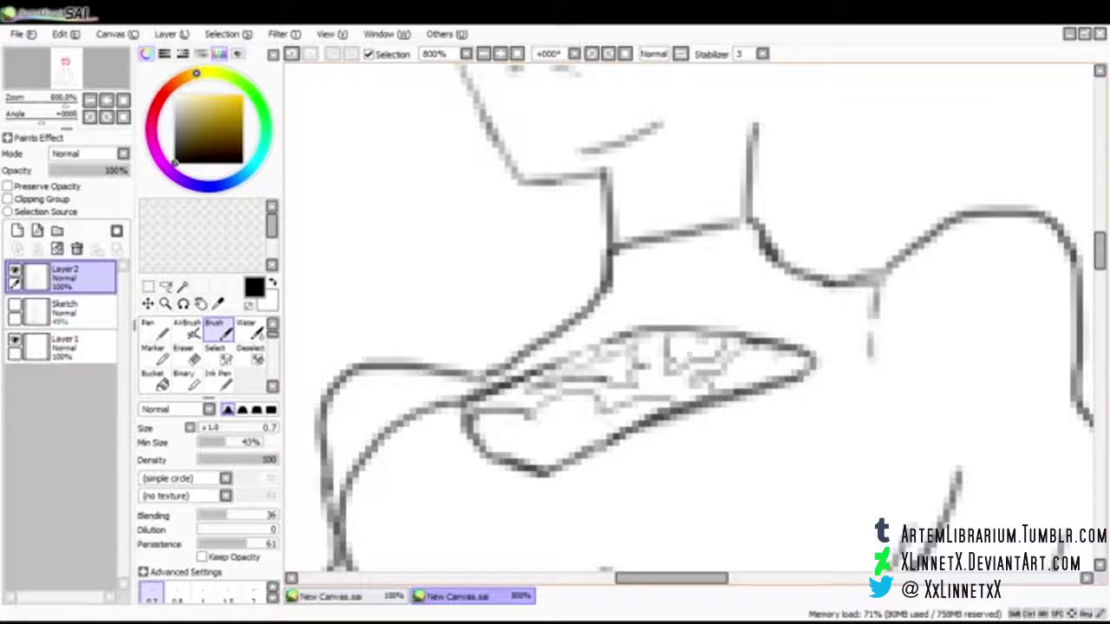
Step: Add a short seam line up from the chest cutout's lowest point and clean up the lace around it
scroll(689, 318, "down", 2)
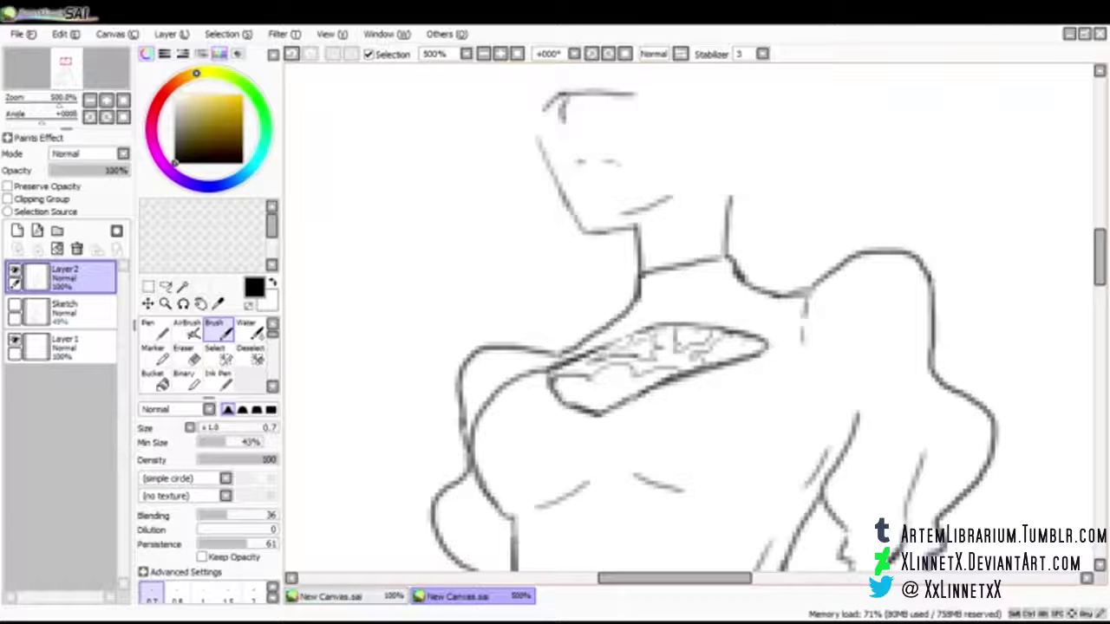
key("e")
left_click_drag(595, 390, 579, 386)
left_click_drag(629, 378, 638, 387)
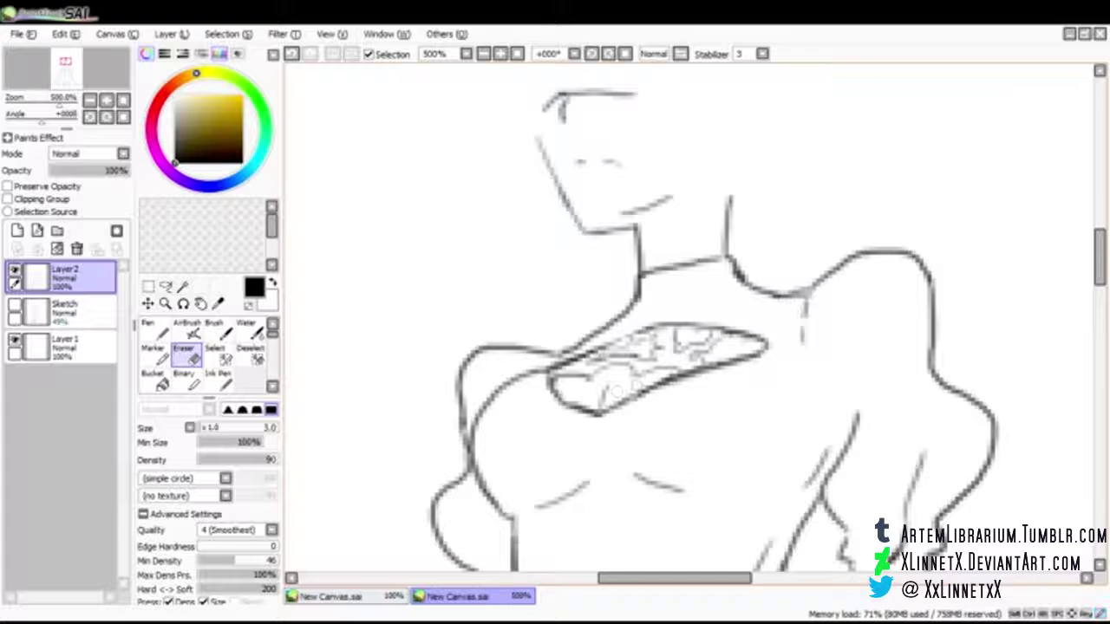
key("b")
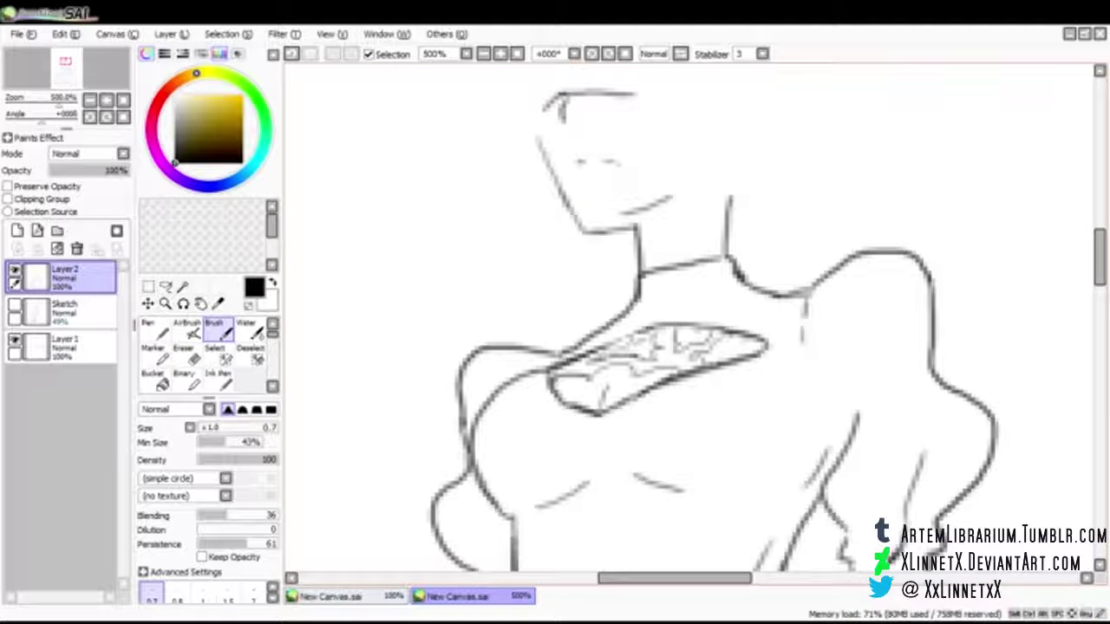
Step: Show the sketch layer again, discard a newly added layer, and make the Sketch layer active
key("alt+Tab")
scroll(689, 317, "down", 4)
left_click(15, 305)
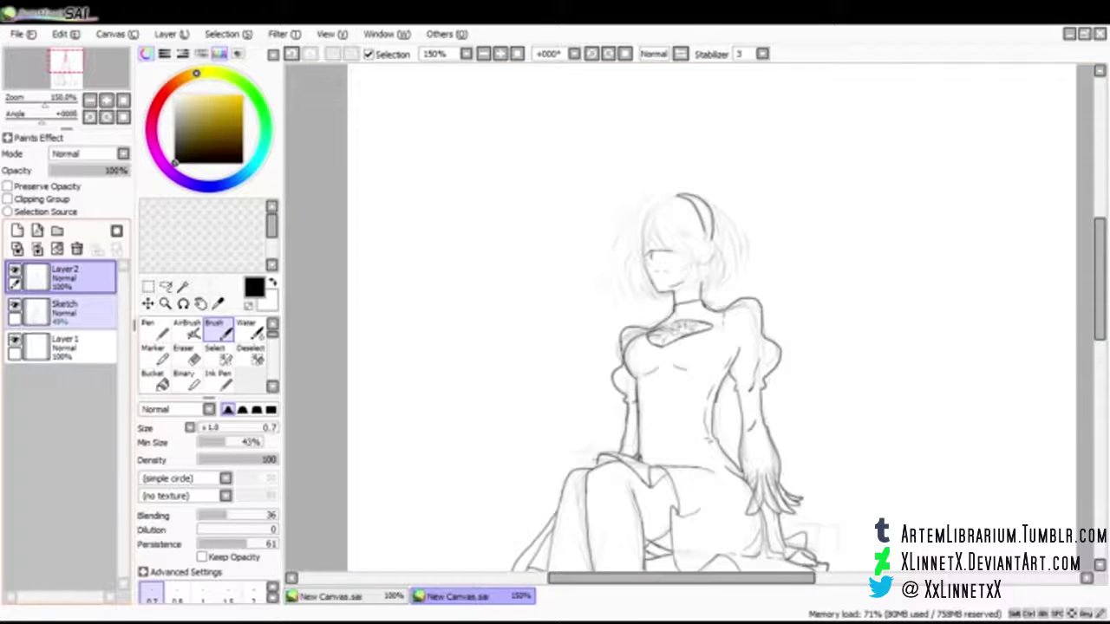
left_click(18, 231)
mouse_move(69, 277)
left_mouse_down()
mouse_move(69, 409)
mouse_move(76, 249)
left_mouse_up()
left_click(74, 277)
left_click(74, 312)
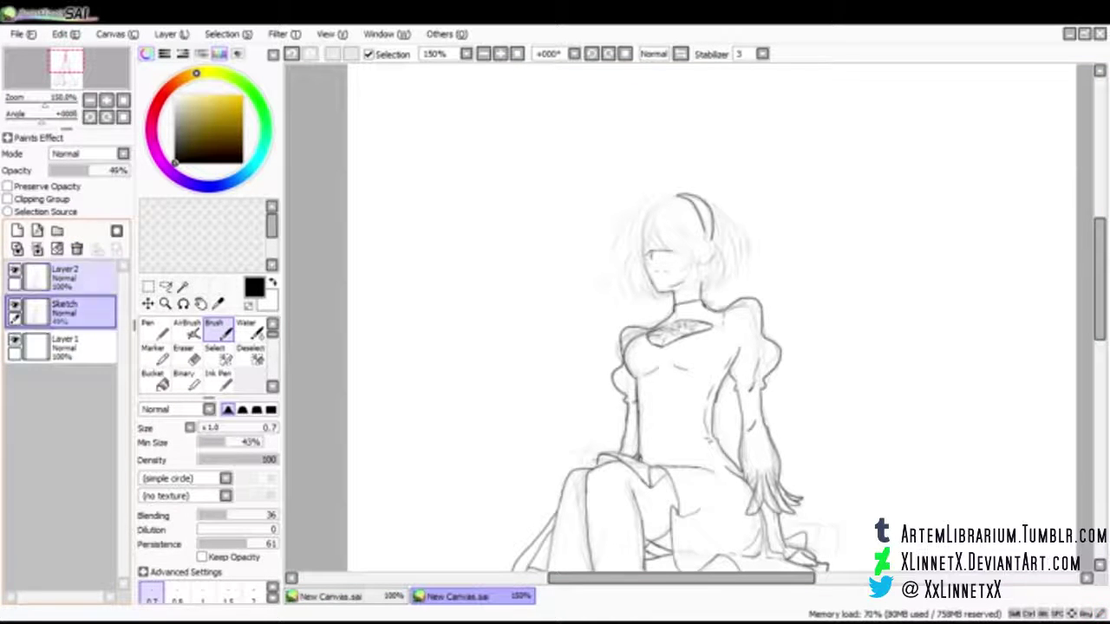
Step: Rename the top line-art layer as "ink"
double_click(74, 278)
type("ink")
key("Return")
Step: Fill Layer1, beneath the sketch, with a muted green using the Bucket tool
left_click(74, 312)
left_click(74, 346)
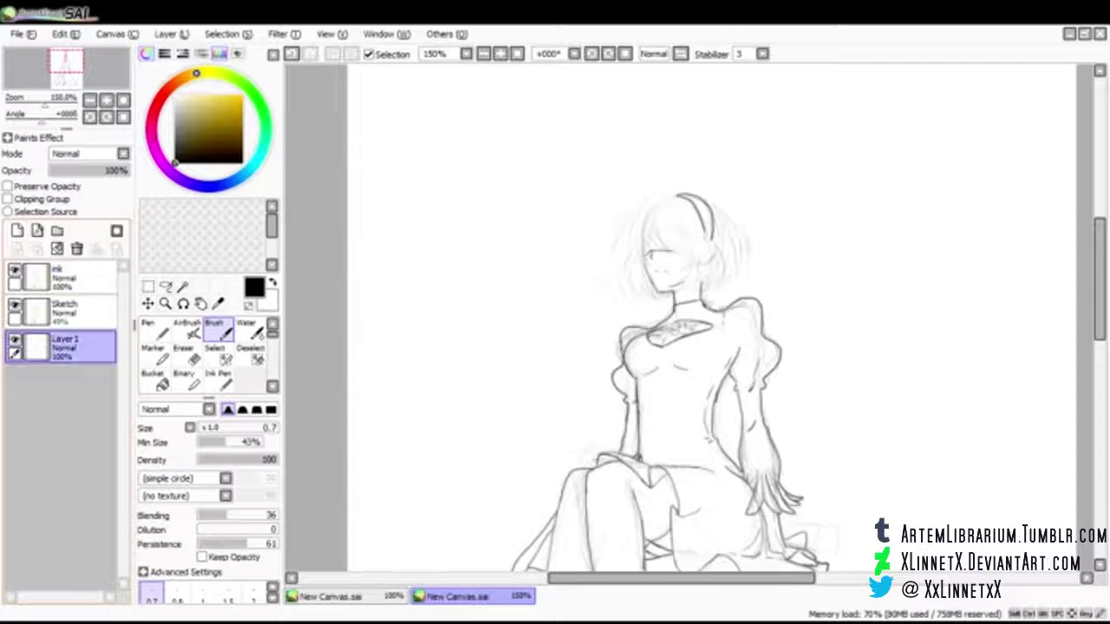
left_click(175, 118)
left_click(266, 135)
left_click(225, 126)
left_click(221, 122)
left_click_drag(204, 122, 198, 120)
left_click(156, 381)
left_click(434, 347)
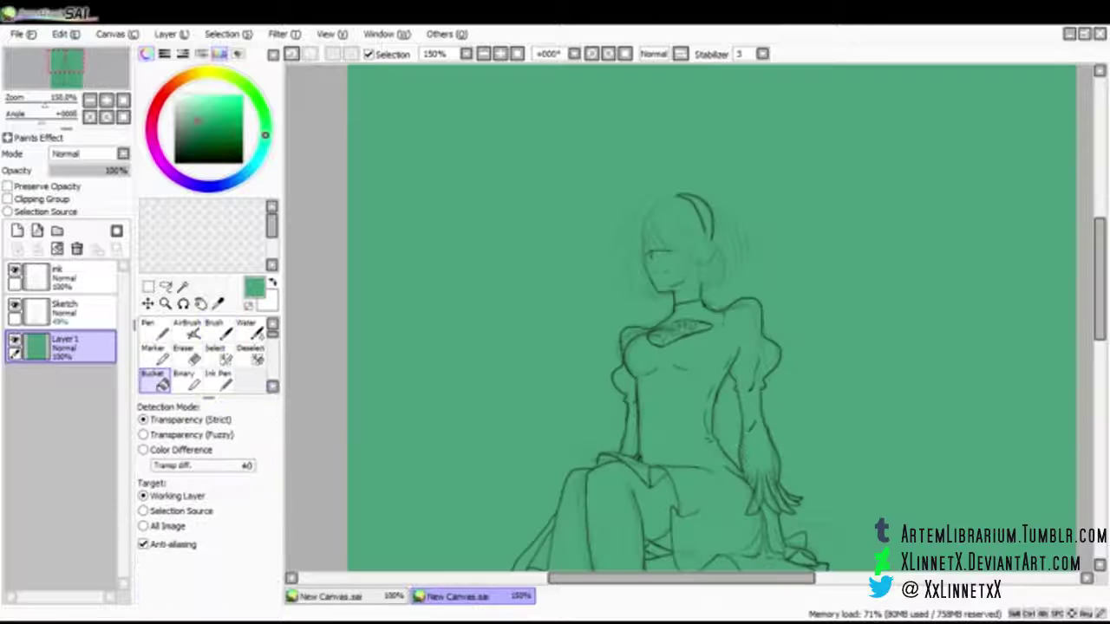
Step: Add a new layer above the ink layer and name it "hair"
left_click(74, 277)
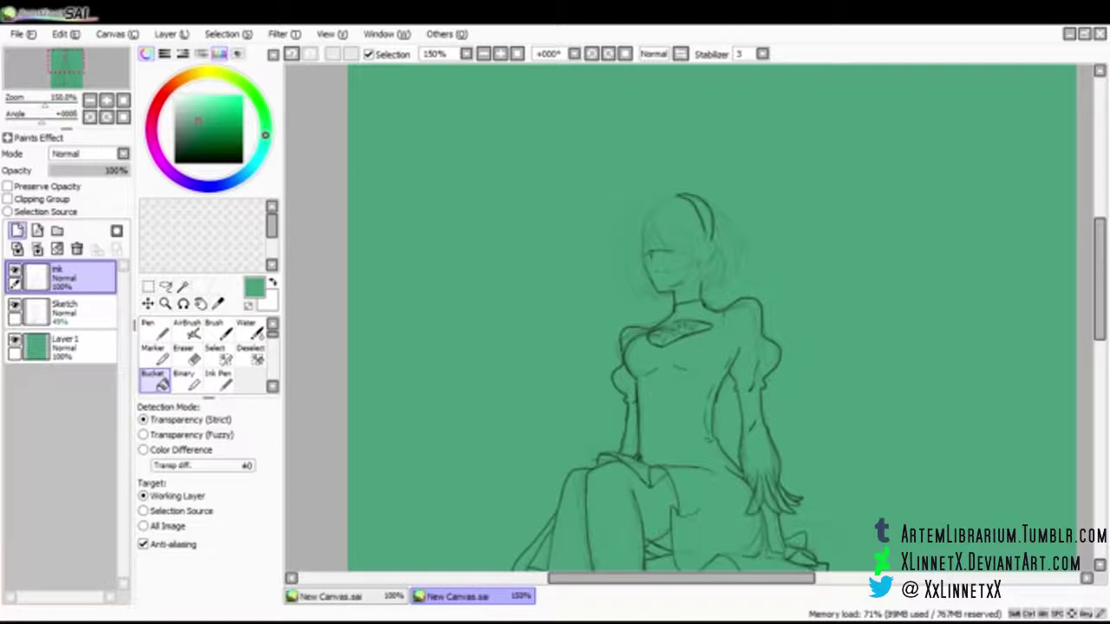
left_click(17, 231)
double_click(80, 277)
type("hair")
key("Return")
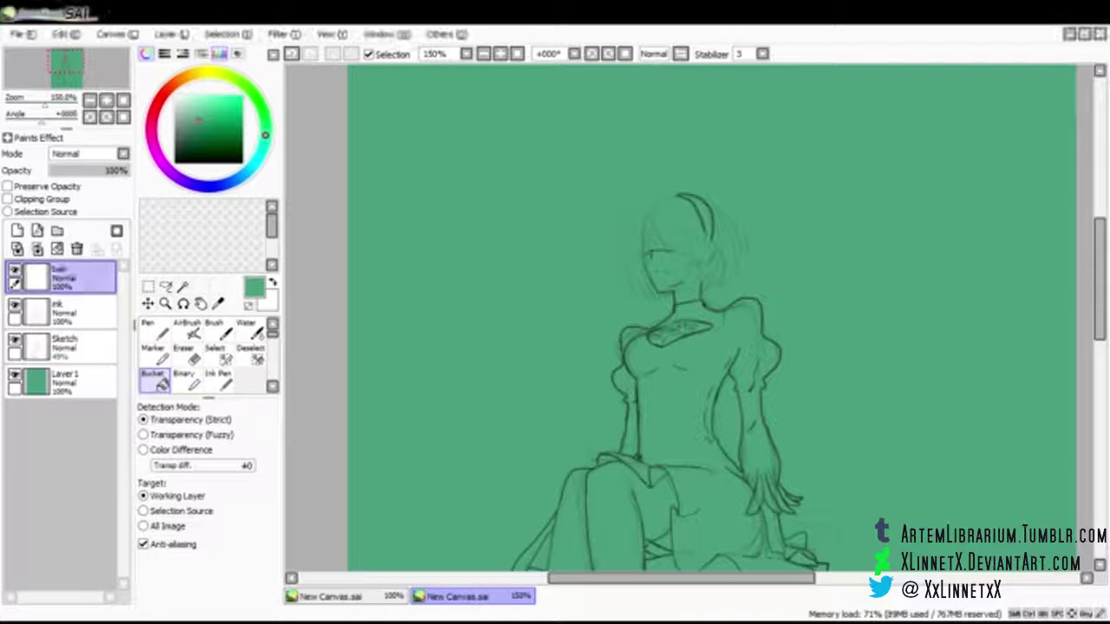
Step: Draw the first fringe strands beside the forehead in mid grey with the Brush at size 1.0
left_click(187, 330)
left_click(218, 330)
left_click(175, 130)
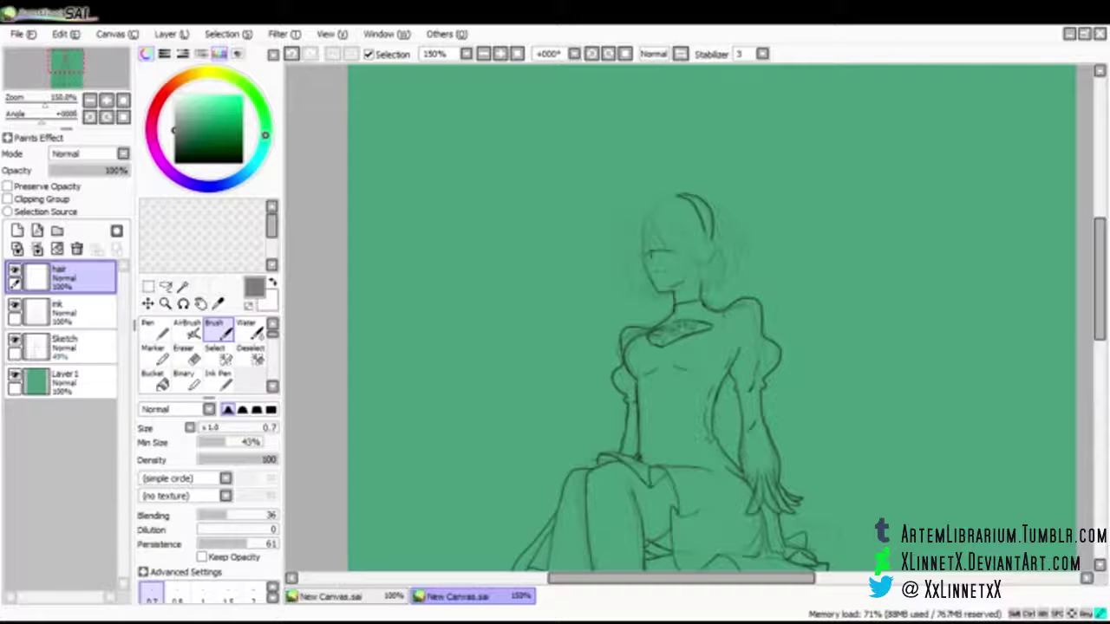
scroll(666, 398, "up", 2)
left_click_drag(676, 122, 676, 346)
scroll(676, 347, "up", 1)
key("ctrl+plus")
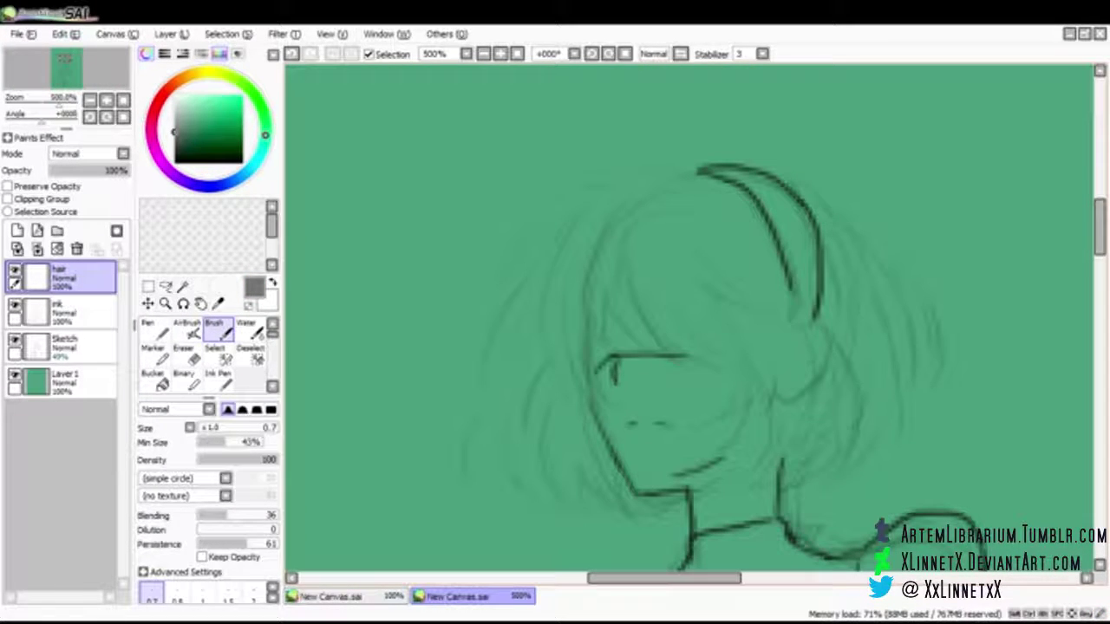
key("bracketright")
key("bracketright")
left_click_drag(418, 161, 373, 294)
left_click_drag(468, 159, 404, 247)
key("ctrl+z")
left_click_drag(611, 219, 589, 345)
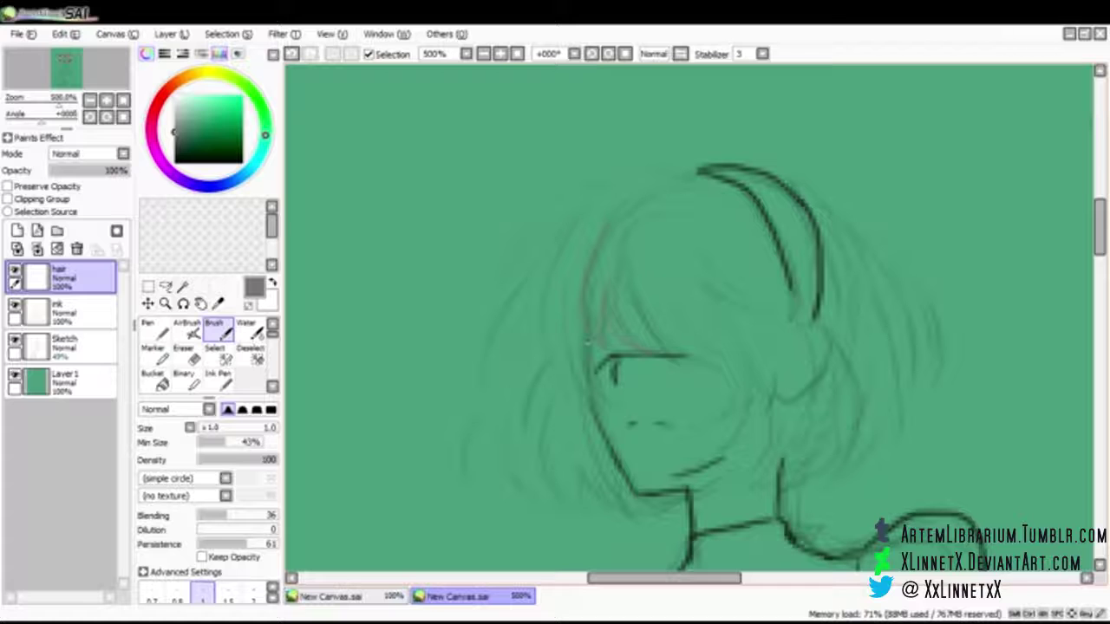
Step: Lower the Sketch layer's opacity to 27%
left_click(74, 383)
left_click_drag(121, 171, 71, 171)
left_click(74, 347)
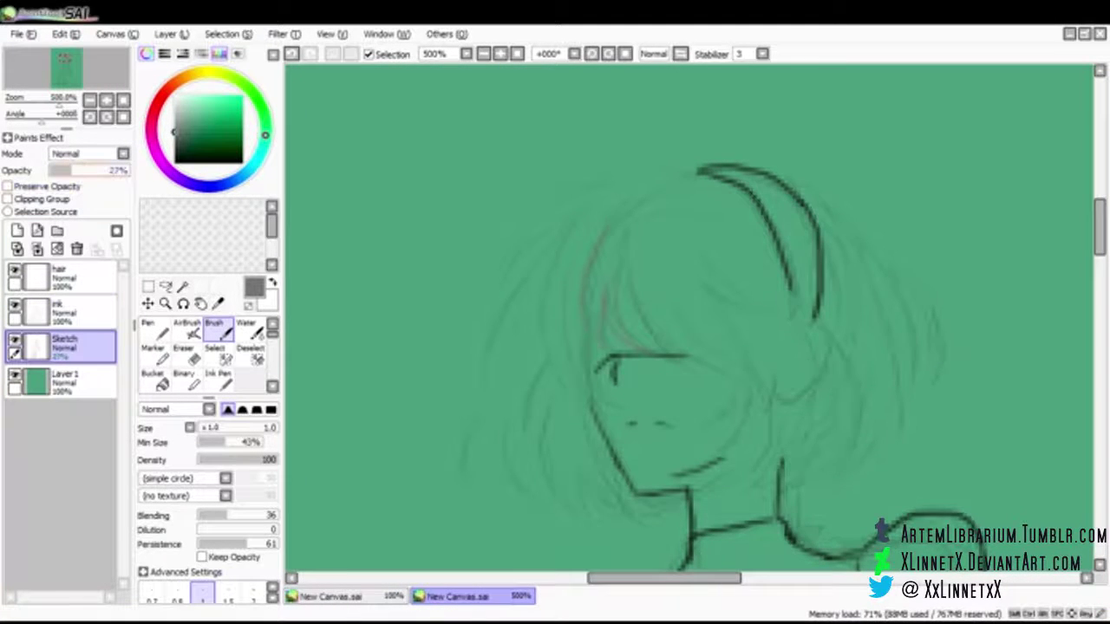
Step: Outline the rest of the bob haircut on the hair layer, with grey strands around the face and behind the headband
left_click(74, 277)
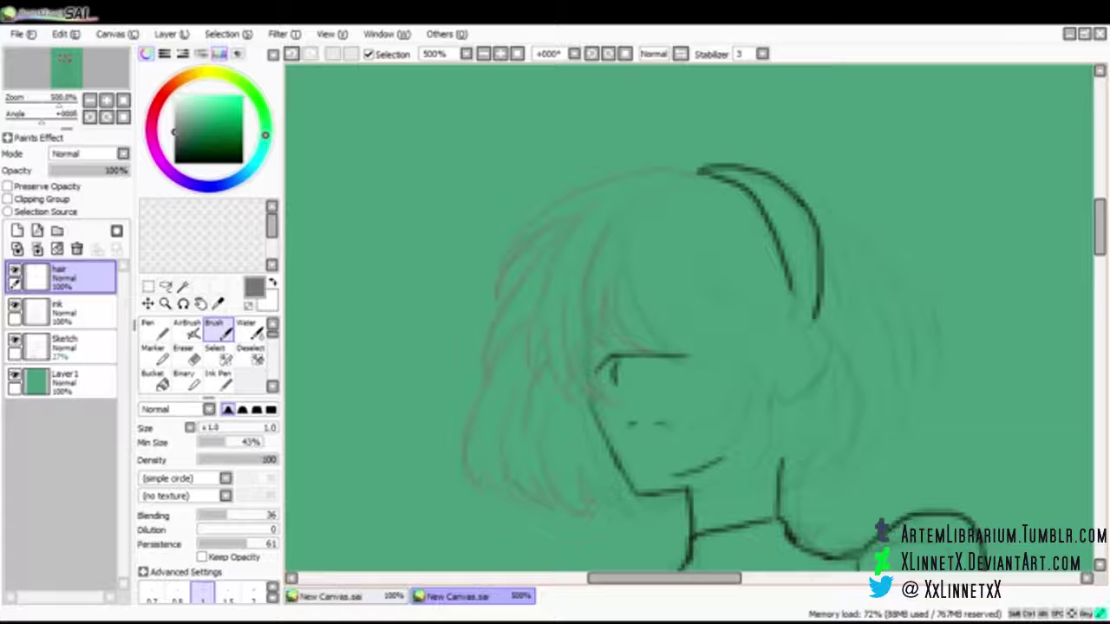
scroll(690, 321, "down", 2)
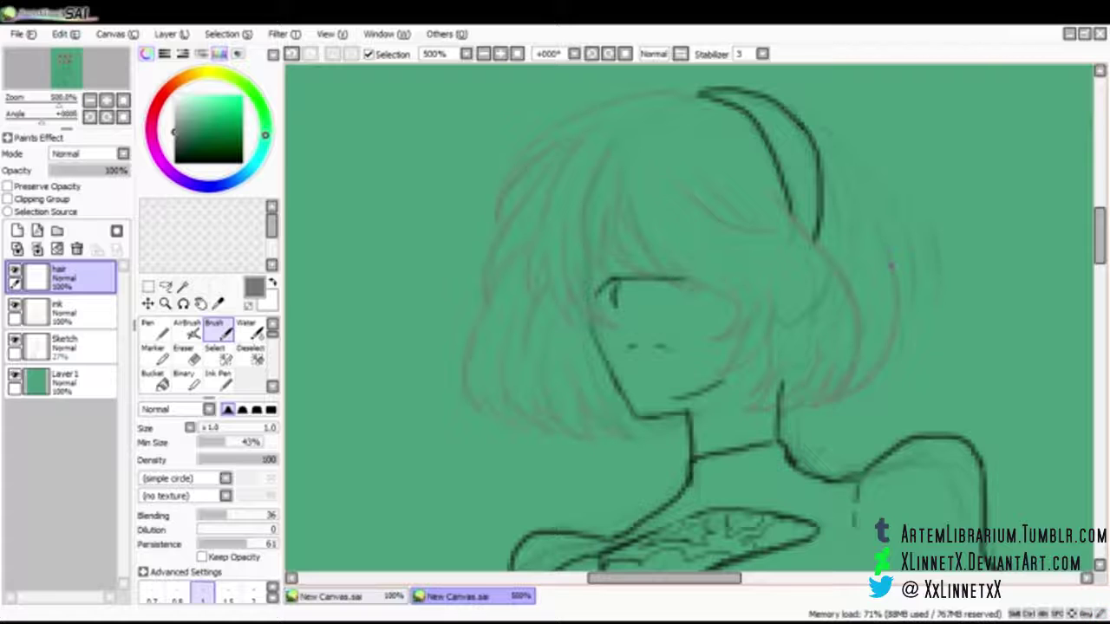
left_click_drag(906, 313, 901, 254)
left_click_drag(898, 241, 888, 221)
mouse_move(825, 130)
left_mouse_down()
mouse_move(923, 203)
mouse_move(943, 247)
mouse_move(928, 317)
left_mouse_up()
left_click_drag(843, 146, 893, 198)
left_click_drag(944, 251, 924, 307)
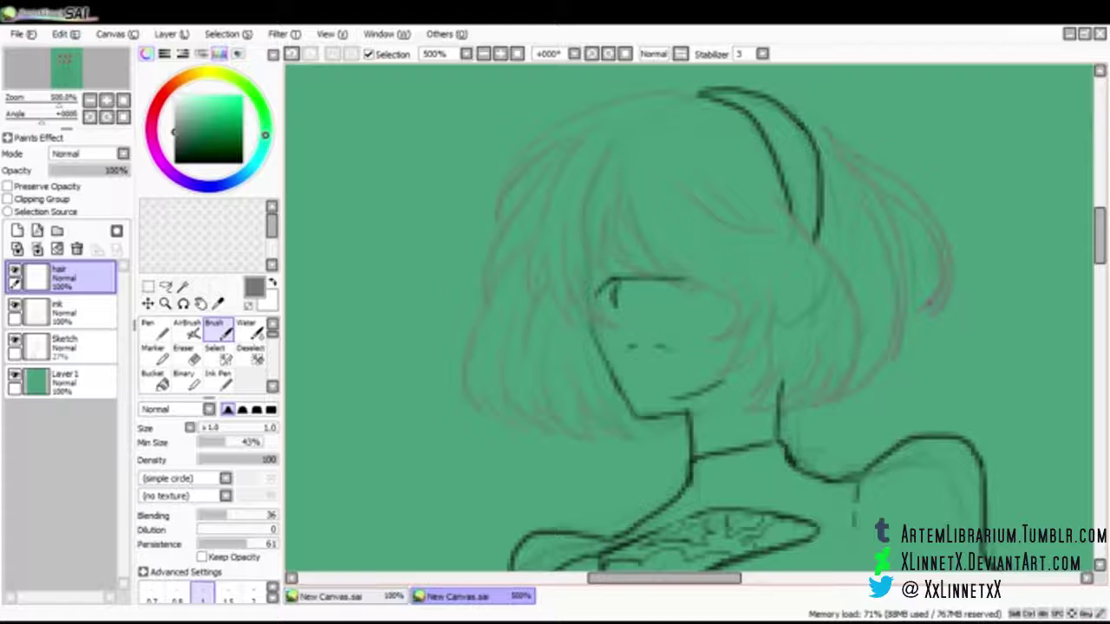
scroll(689, 321, "up", 3)
left_click_drag(824, 254, 861, 303)
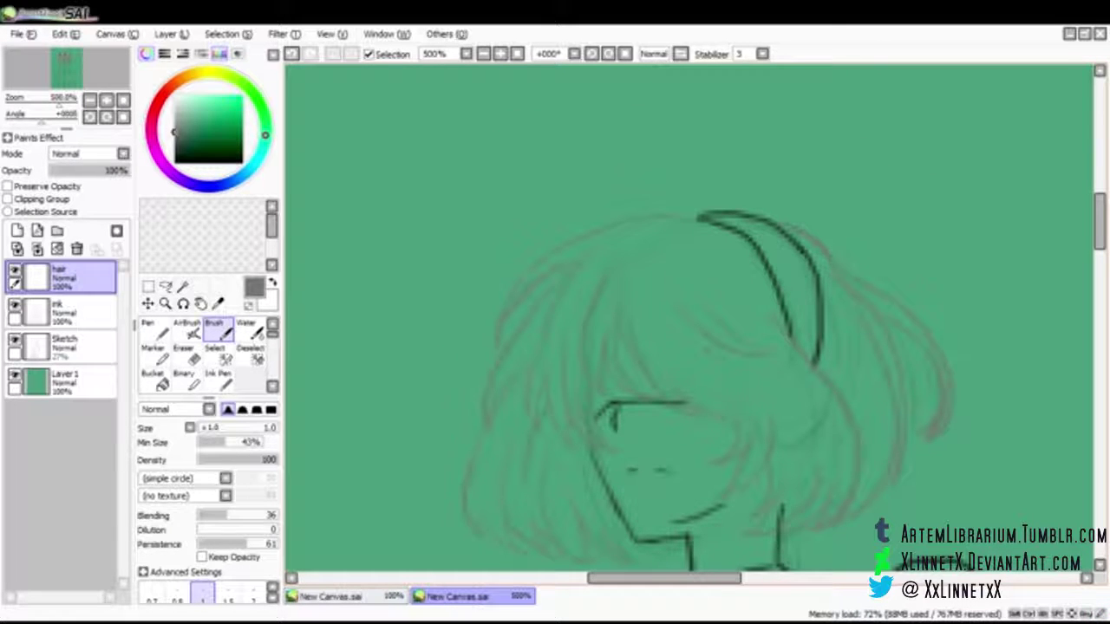
scroll(689, 321, "down", 3)
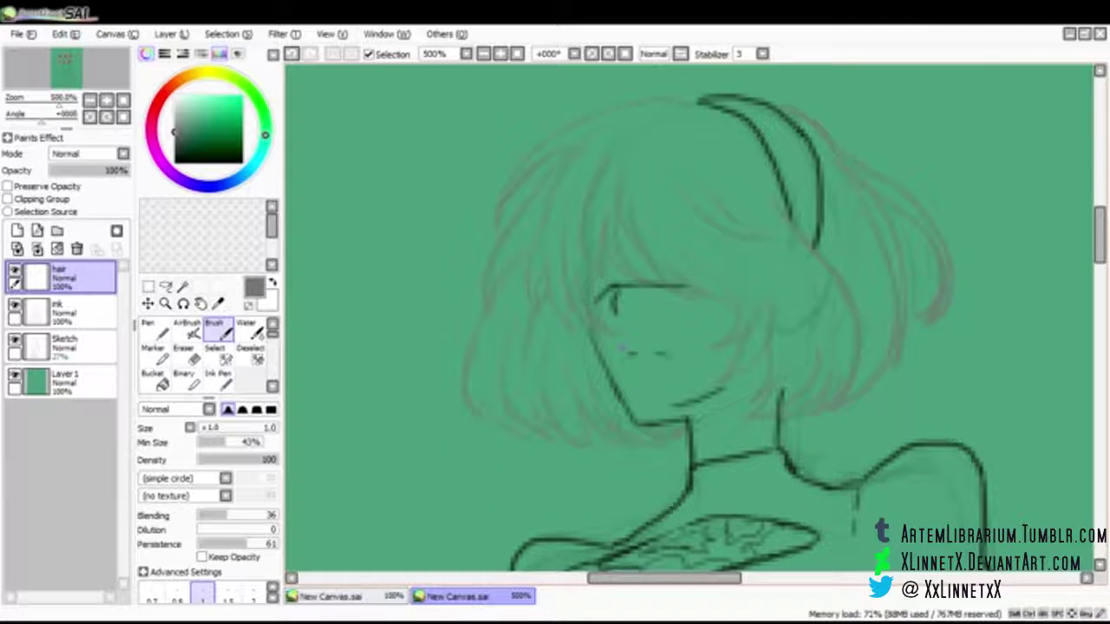
Step: Fill the upper hair left of the face with grey, using the Brush at size 3.0 and the AirBrush at 1.5
key("bracketright")
key("bracketright")
key("bracketright")
key("bracketright")
mouse_move(550, 225)
left_mouse_down()
mouse_move(525, 308)
mouse_move(583, 158)
mouse_move(548, 342)
mouse_move(584, 339)
left_mouse_up()
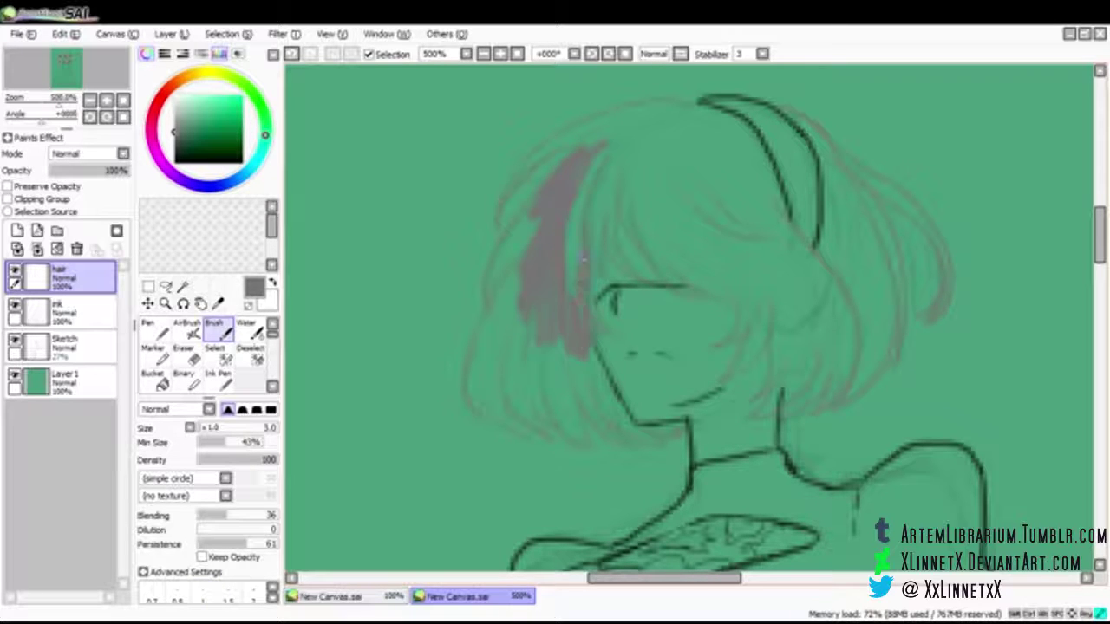
left_click_drag(584, 257, 575, 208)
key("b")
left_click_drag(605, 171, 599, 194)
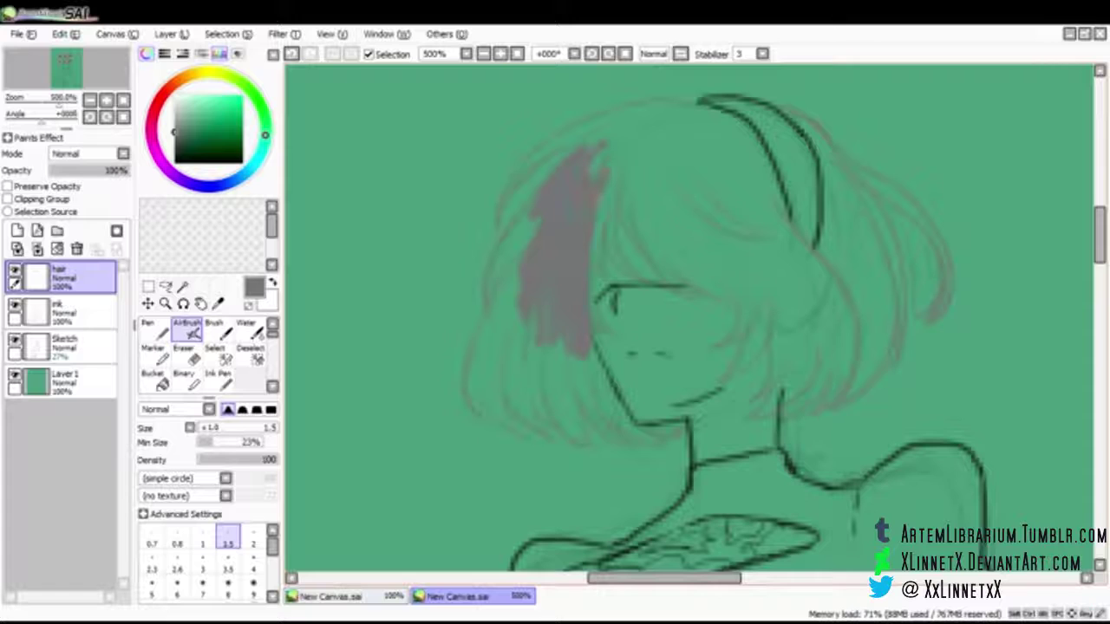
Step: Extend the grey fill down toward the hair tips left of the jaw with the AirBrush at sizes 3.5 and 2.0
left_click(228, 568)
left_click_drag(530, 320, 555, 403)
mouse_move(559, 345)
left_mouse_down()
mouse_move(575, 393)
mouse_move(590, 373)
mouse_move(599, 391)
mouse_move(591, 355)
mouse_move(586, 364)
mouse_move(551, 336)
mouse_move(529, 334)
mouse_move(521, 260)
mouse_move(469, 367)
mouse_move(511, 297)
mouse_move(524, 372)
mouse_move(568, 416)
left_mouse_up()
mouse_move(549, 376)
left_mouse_down()
mouse_move(512, 356)
mouse_move(499, 380)
mouse_move(525, 402)
mouse_move(495, 338)
mouse_move(509, 399)
mouse_move(488, 358)
left_mouse_up()
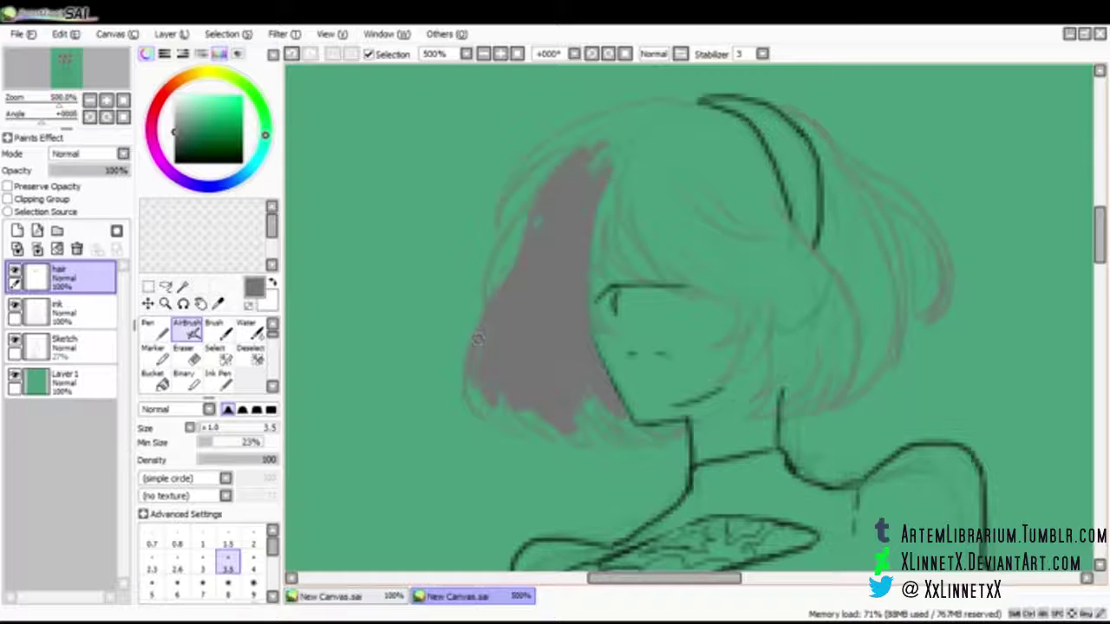
left_click(252, 538)
left_click_drag(491, 341, 505, 419)
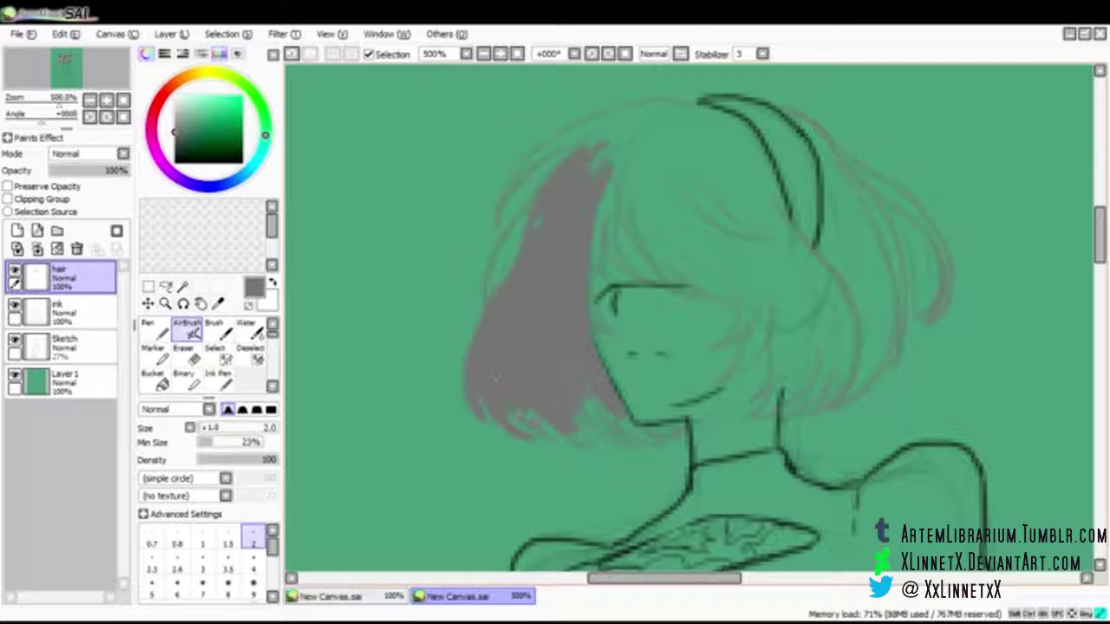
Step: Fill the outer edge strands left of the forehead with grey using the AirBrush at size 1.0
key("bracketleft")
key("bracketleft")
left_click_drag(526, 216, 501, 251)
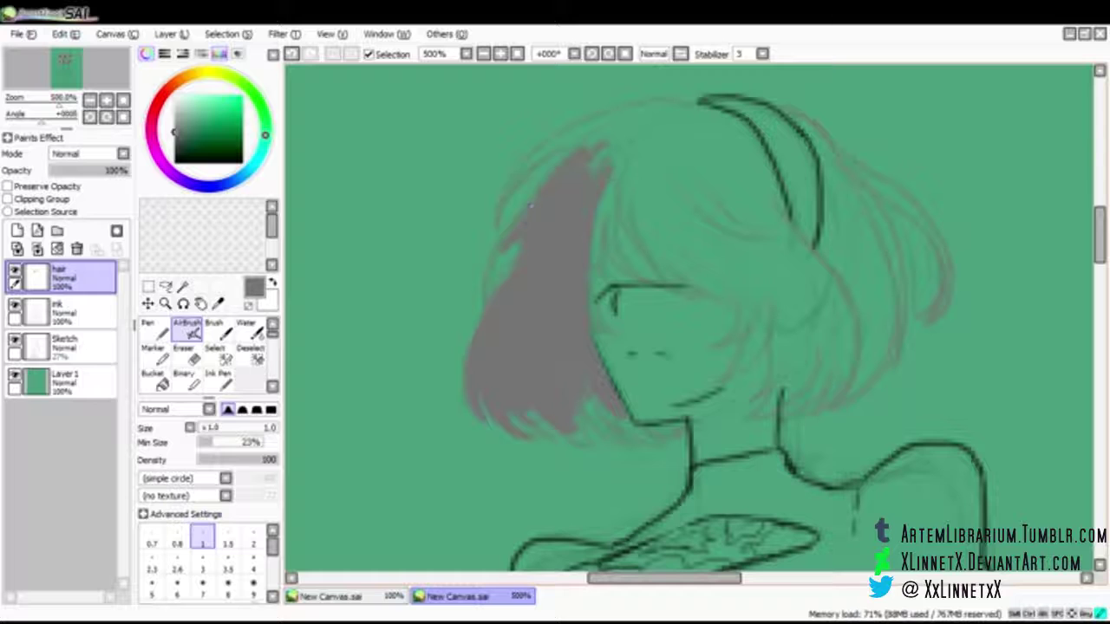
left_click_drag(491, 291, 521, 250)
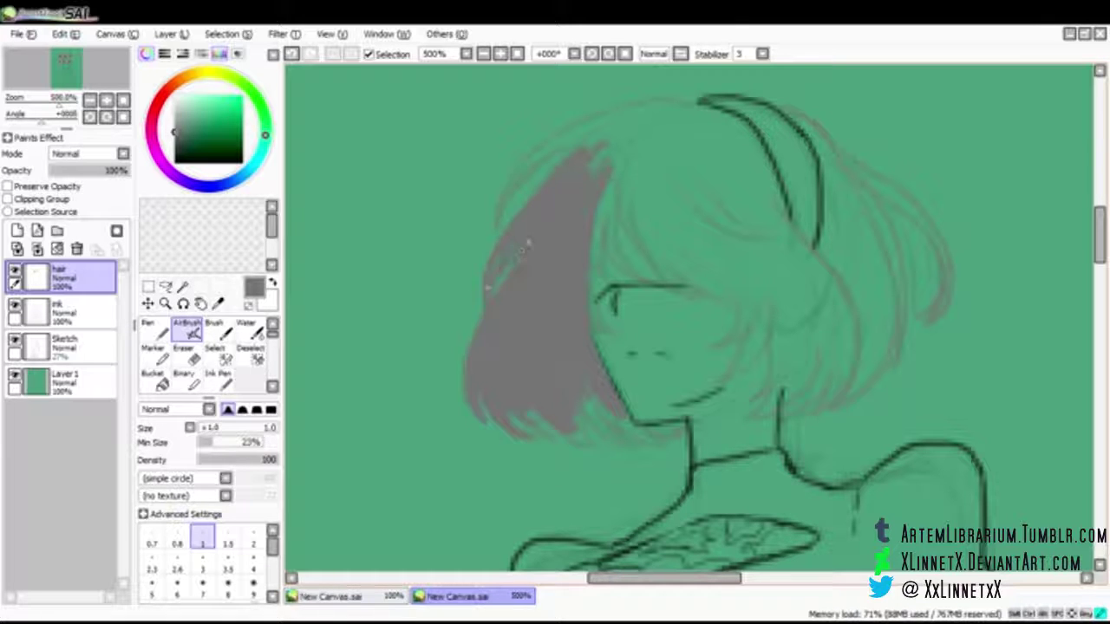
Step: Extend the grey fill along the strands beside the eye and up to the crown, using AirBrush sizes up to 5.0
key("bracketright")
key("bracketright")
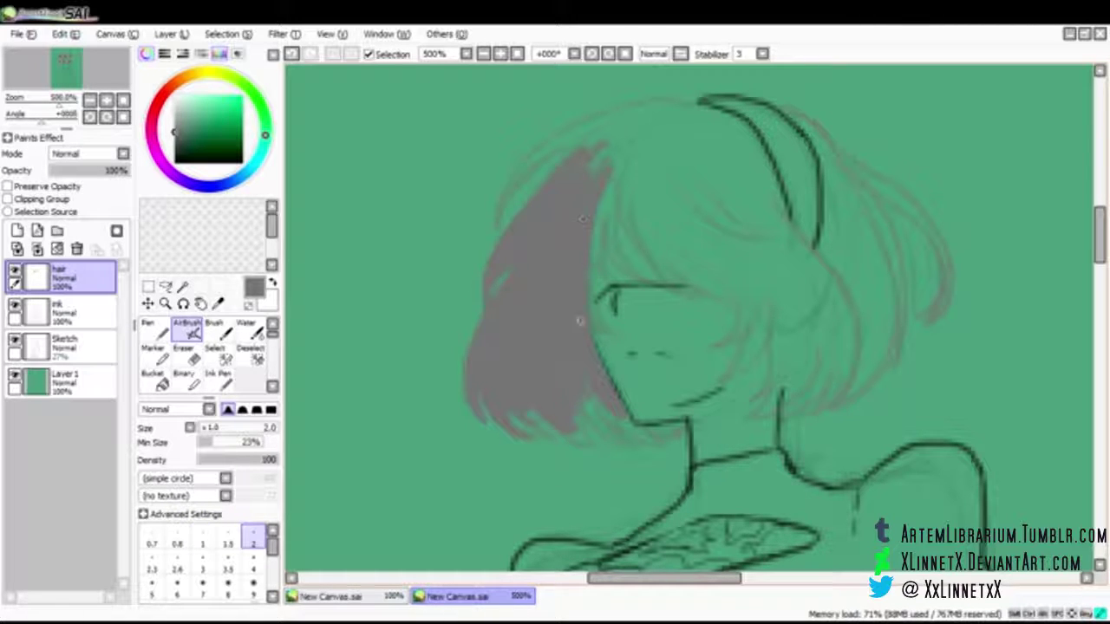
key("bracketleft")
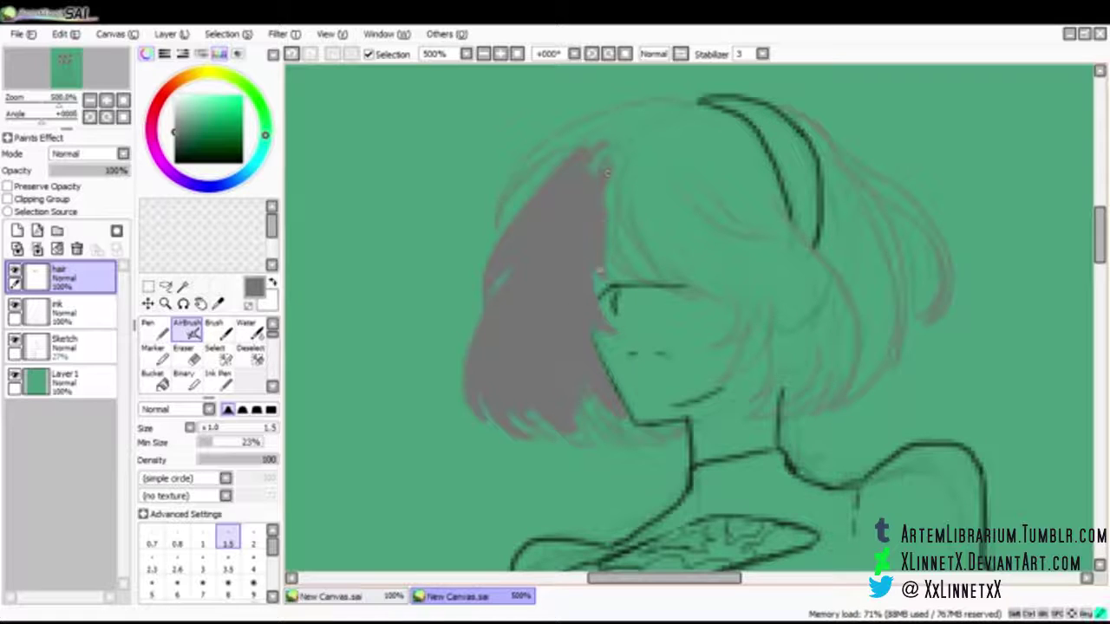
key("bracketright")
key("bracketright")
key("bracketright")
key("bracketright")
mouse_move(612, 162)
left_mouse_down()
mouse_move(585, 173)
mouse_move(611, 137)
left_mouse_up()
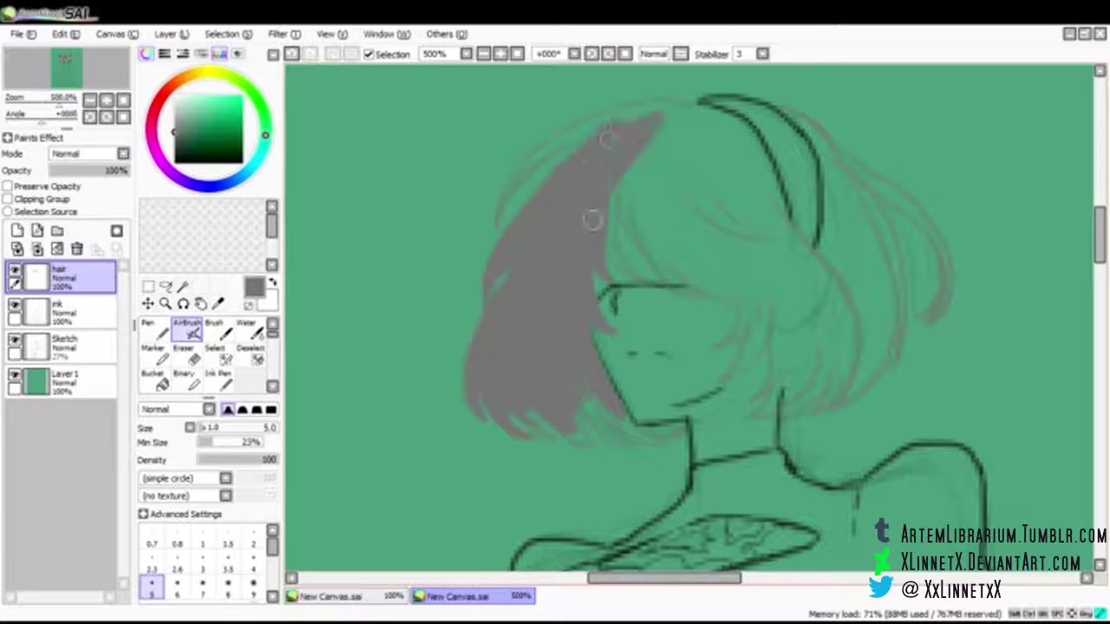
Step: Fill the pointed hair tips along the lower edge as far as the neck with the AirBrush at size 1.5
key("bracketright")
key("bracketleft")
key("bracketleft")
key("bracketleft")
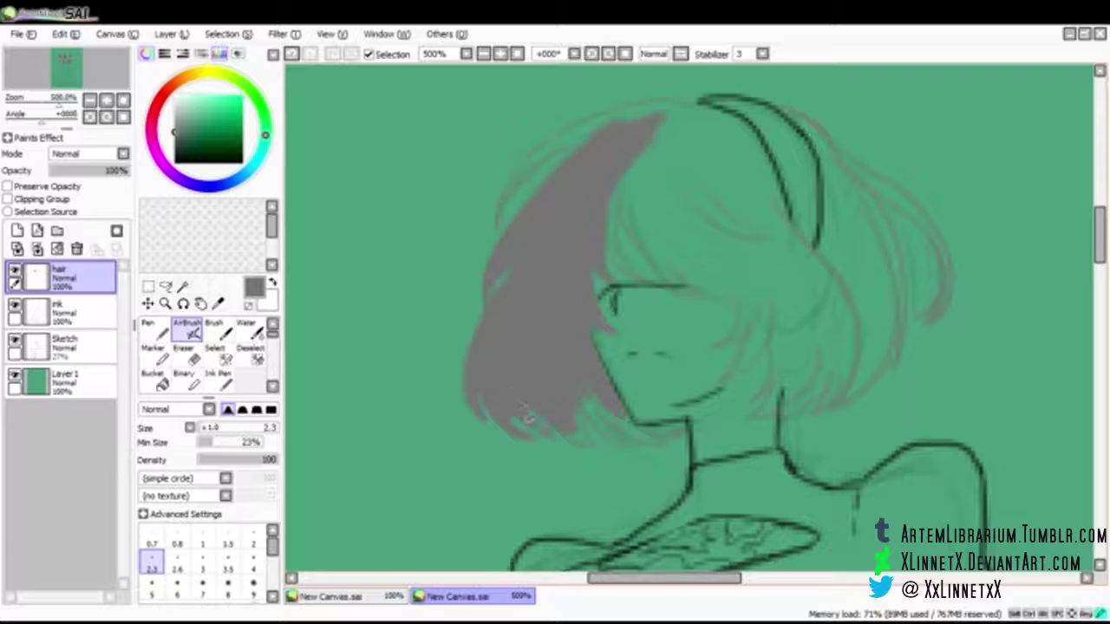
key("bracketleft")
key("bracketleft")
mouse_move(527, 408)
left_mouse_down()
mouse_move(546, 433)
mouse_move(600, 447)
left_mouse_up()
left_click_drag(579, 392, 605, 430)
left_click_drag(564, 380, 616, 439)
mouse_move(579, 395)
left_mouse_down()
mouse_move(622, 435)
mouse_move(662, 440)
left_mouse_up()
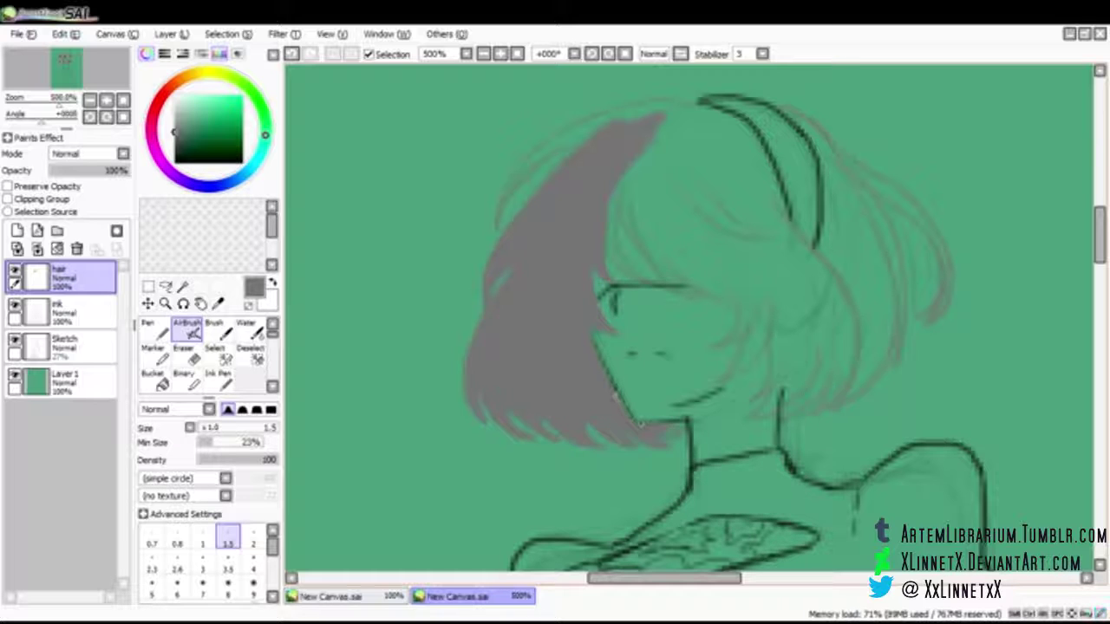
Step: Erase stray grey along the underside of the jaw and refine the hair edges around it with a fine AirBrush
key("e")
left_click_drag(643, 420, 671, 416)
key("b")
key("bracketleft")
key("bracketleft")
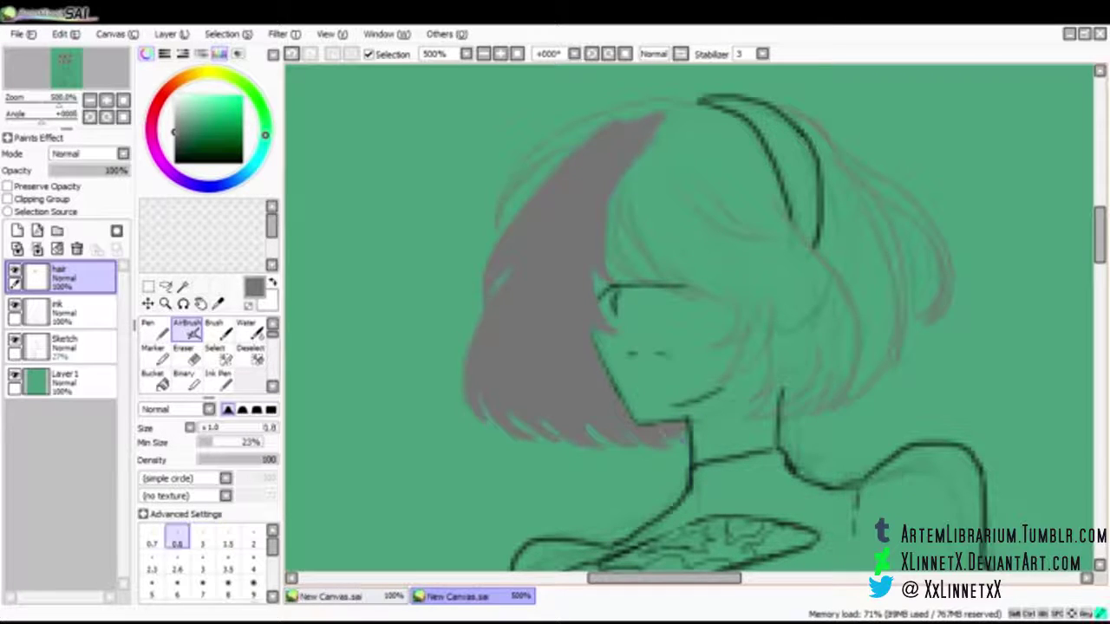
key("bracketright")
key("bracketright")
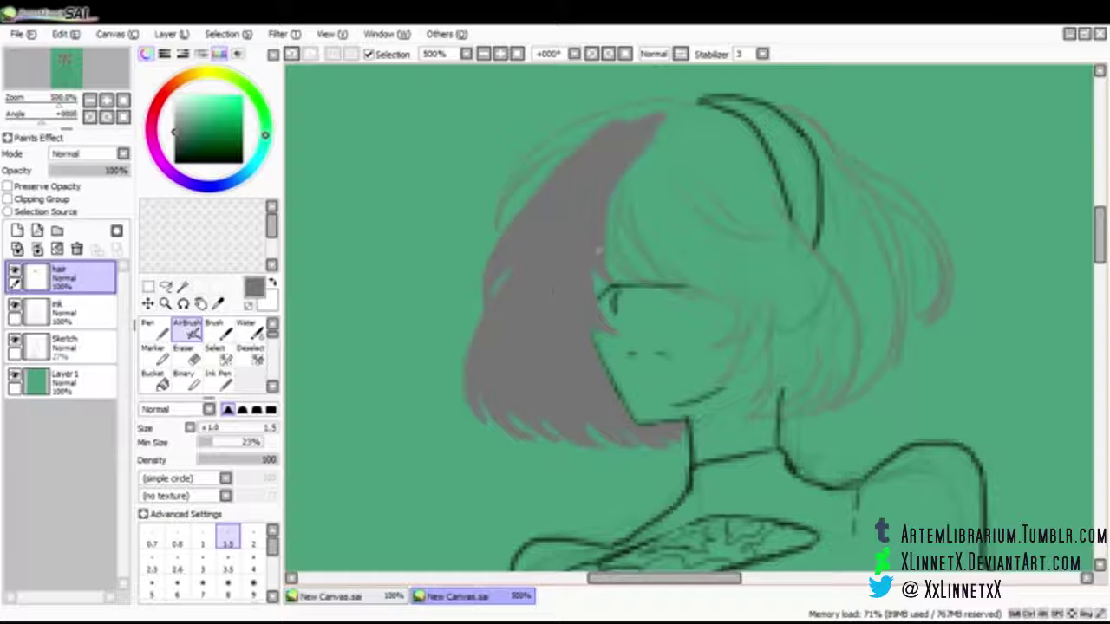
key("bracketright")
key("bracketright")
Step: Refill the background Layer1 with a saturated dark blue using the Bucket tool
left_click(511, 173, "ctrl")
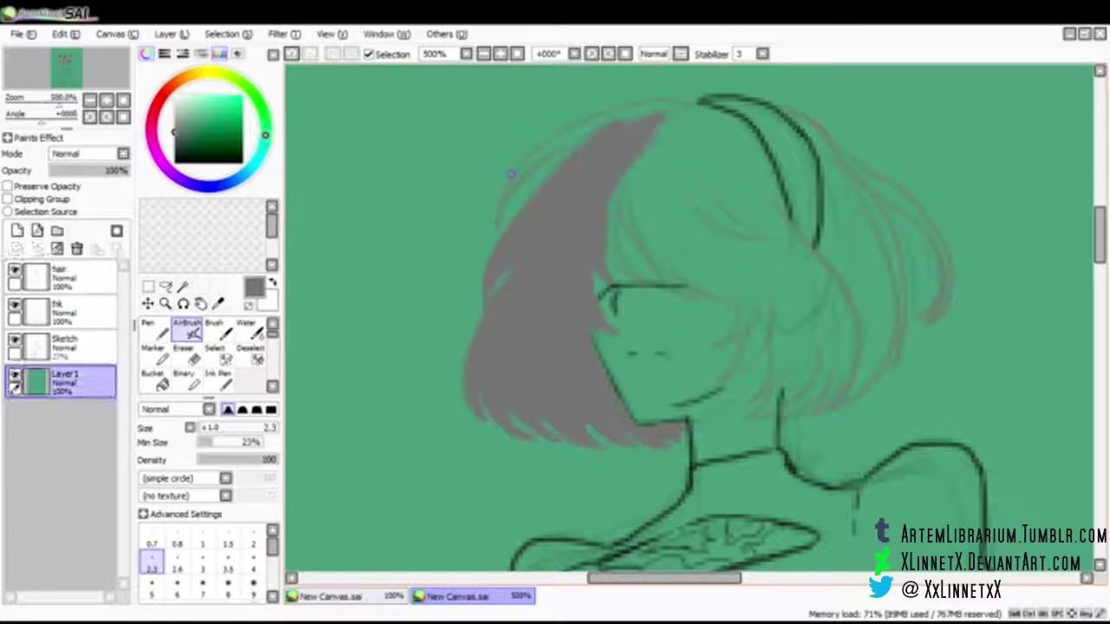
left_click(166, 167)
left_click_drag(215, 124, 232, 113)
left_click(257, 161)
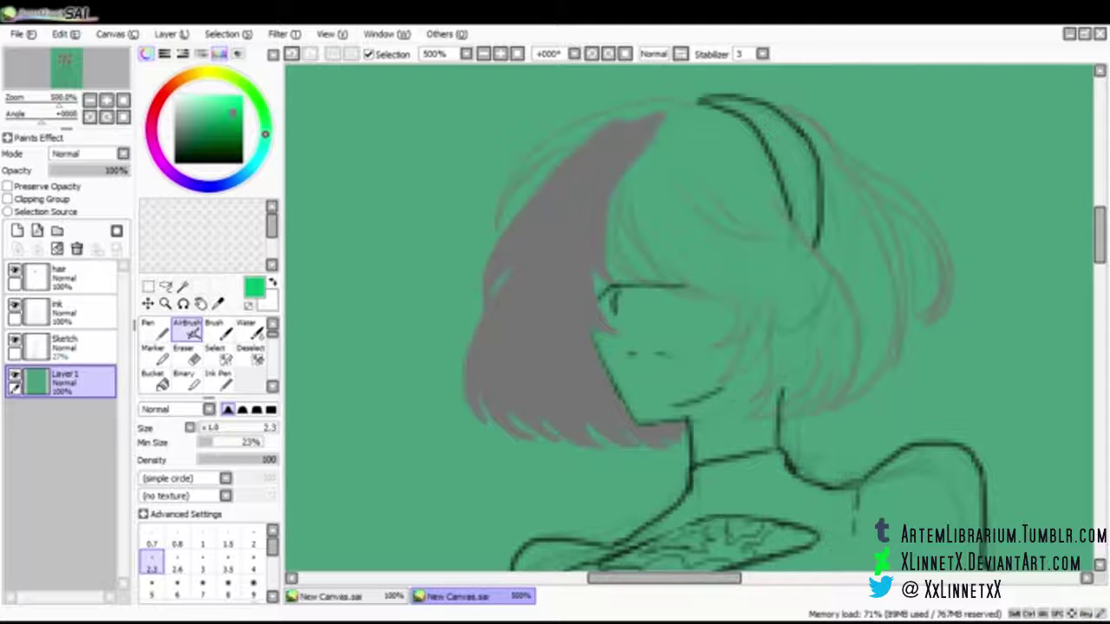
left_click_drag(256, 161, 225, 184)
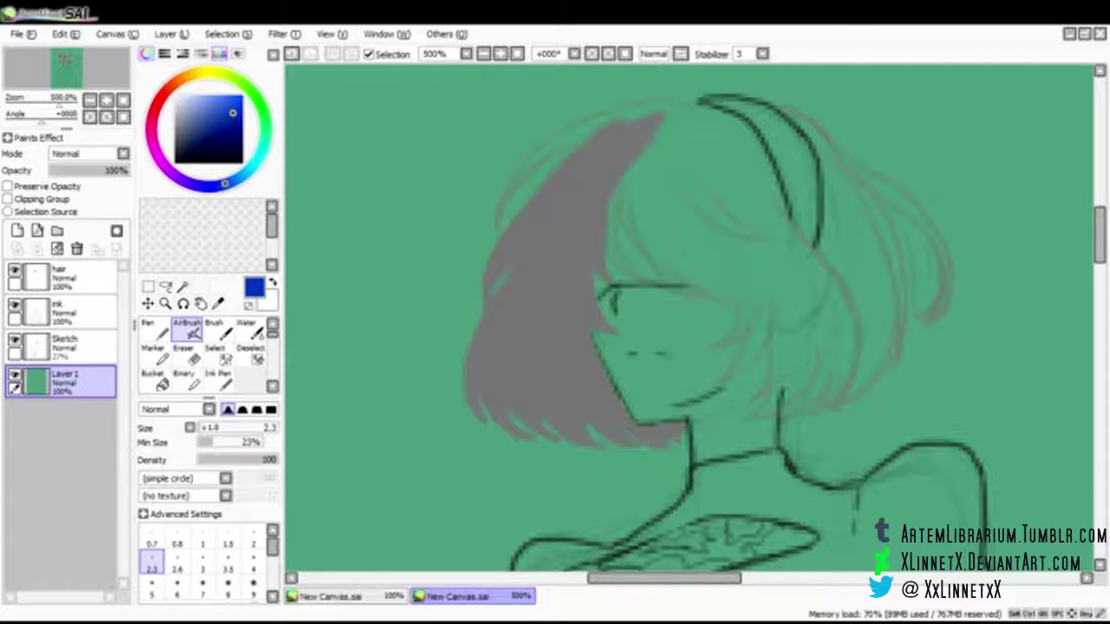
left_click(162, 380)
left_click(390, 303)
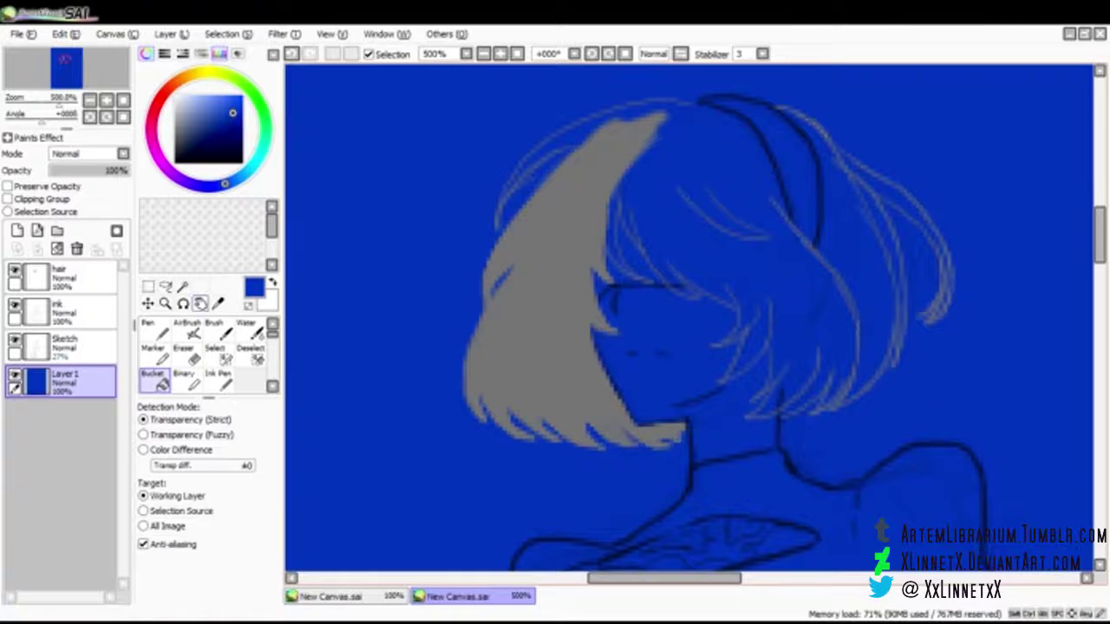
Step: Sample the hair grey and fill the outer strands up to the crown on the hair layer with the AirBrush at size 1.0
left_click(218, 303)
left_click(529, 338)
left_click(70, 277)
left_click(187, 329)
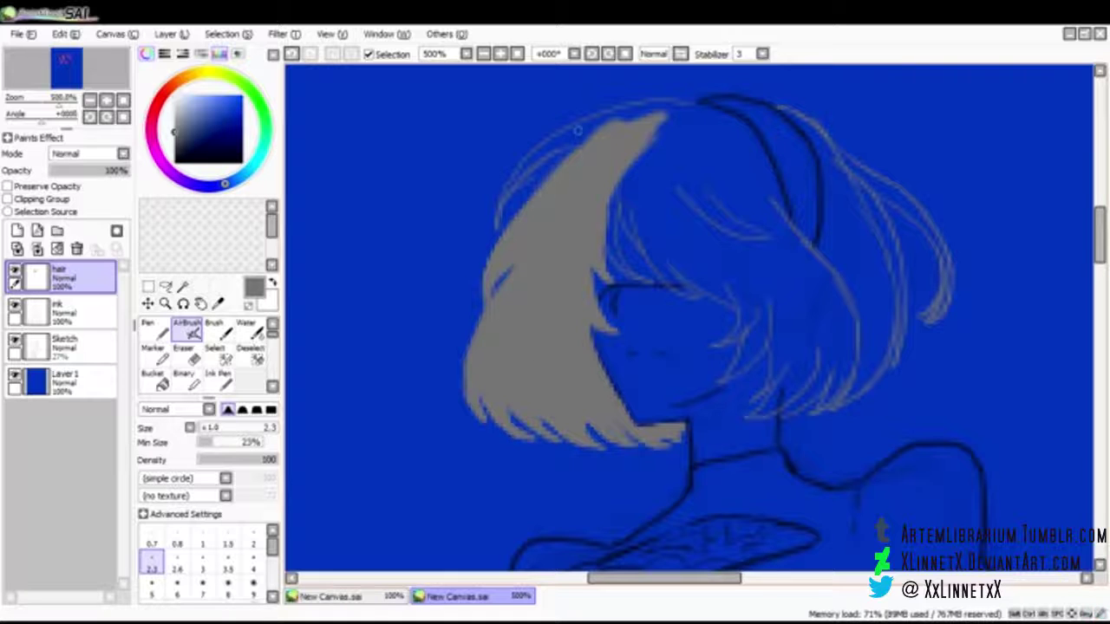
key("bracketleft")
key("bracketleft")
key("bracketleft")
mouse_move(497, 227)
left_mouse_down()
mouse_move(539, 159)
mouse_move(588, 138)
mouse_move(532, 162)
mouse_move(546, 149)
mouse_move(664, 103)
left_mouse_up()
key("bracketright")
key("bracketright")
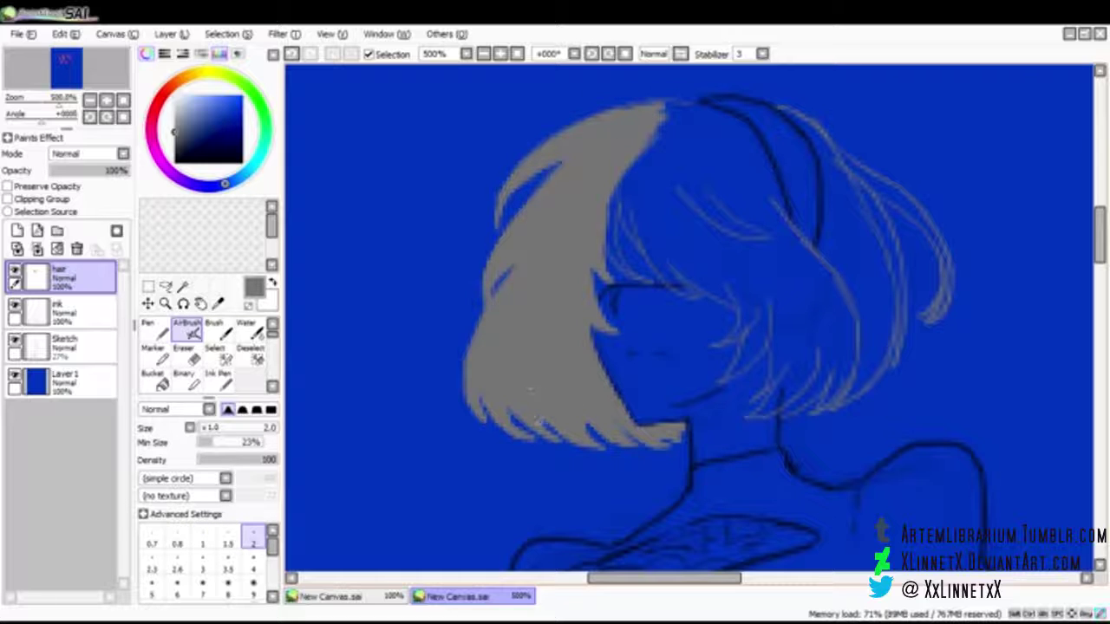
Step: Fill the thin fringe strands above the eye with grey using the AirBrush at size 1.0
left_click(201, 543)
mouse_move(645, 279)
left_mouse_down()
mouse_move(608, 247)
mouse_move(612, 198)
left_mouse_up()
left_click_drag(615, 248, 615, 182)
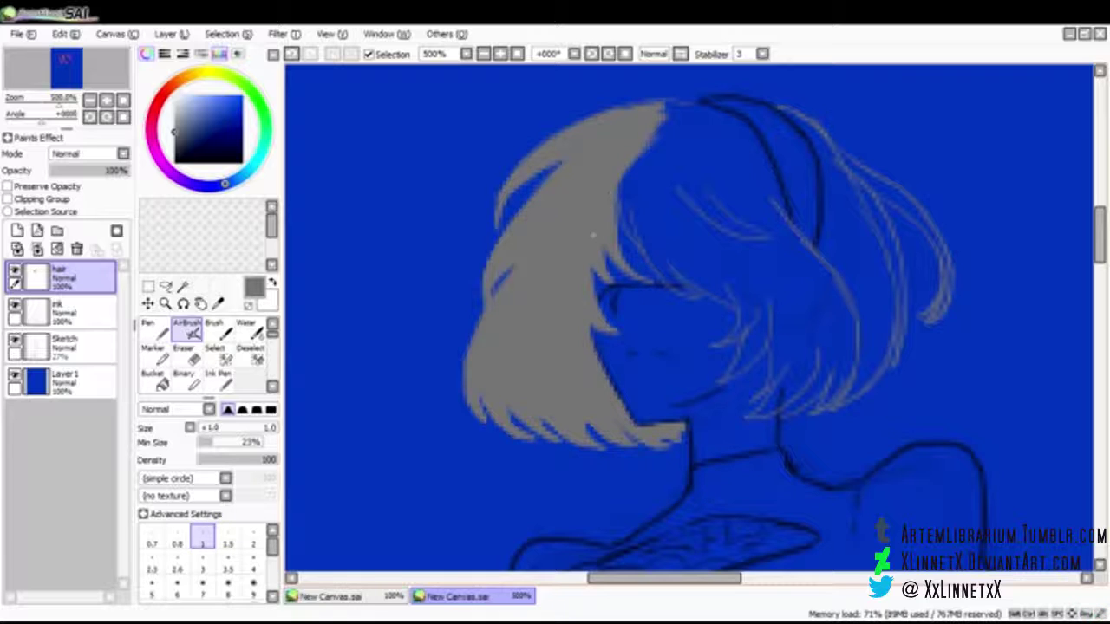
mouse_move(663, 274)
left_mouse_down()
mouse_move(703, 300)
mouse_move(619, 205)
mouse_move(607, 168)
mouse_move(701, 284)
left_mouse_up()
Step: Fill the main mass of the bangs across the forehead up to the headband with grey, using larger AirBrush sizes
key("bracketright")
key("bracketright")
key("bracketright")
key("bracketright")
key("bracketright")
key("bracketright")
mouse_move(664, 260)
left_mouse_down()
mouse_move(636, 228)
mouse_move(659, 259)
left_mouse_up()
left_click_drag(633, 158, 701, 246)
key("bracketright")
key("bracketright")
key("bracketright")
key("bracketright")
key("bracketright")
mouse_move(671, 177)
left_mouse_down()
mouse_move(749, 262)
mouse_move(784, 253)
mouse_move(733, 187)
mouse_move(734, 239)
mouse_move(719, 153)
mouse_move(656, 202)
left_mouse_up()
Step: Fill the fringe strand tips above the face with grey, using a smaller AirBrush size
key("bracketleft")
key("bracketleft")
key("bracketleft")
key("bracketleft")
key("bracketleft")
key("bracketleft")
key("bracketleft")
key("bracketleft")
key("bracketleft")
key("bracketleft")
key("bracketleft")
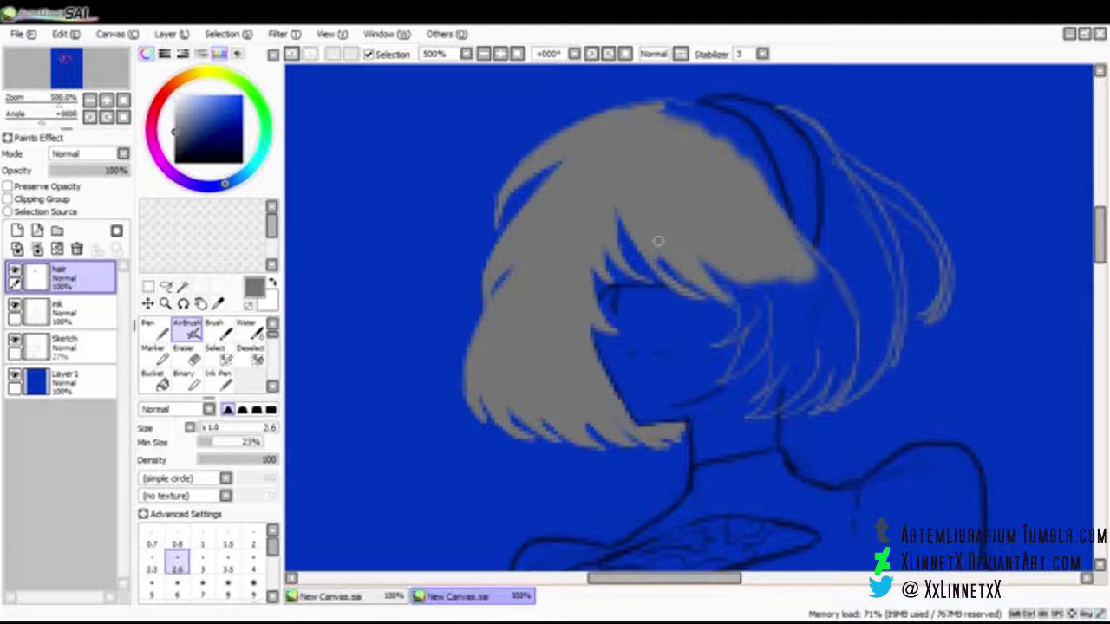
mouse_move(704, 298)
left_mouse_down()
mouse_move(656, 260)
mouse_move(669, 267)
left_mouse_up()
Step: Fill the remaining gaps of the bangs along the headband and up to the crown with grey at AirBrush size 2.6
key("bracketright")
key("bracketright")
key("bracketright")
key("bracketright")
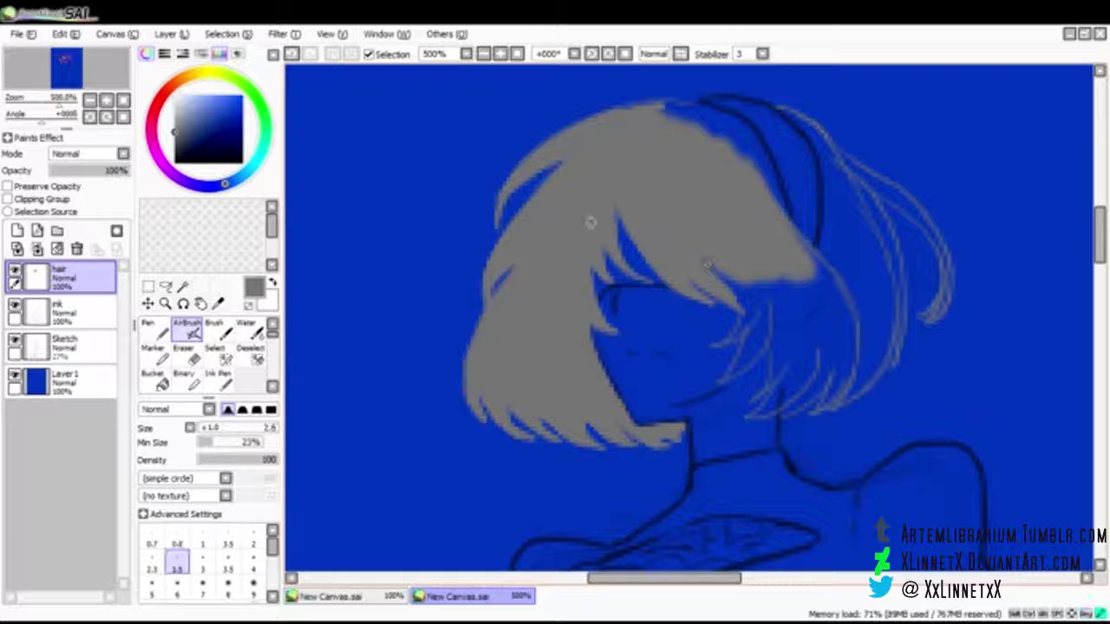
mouse_move(758, 303)
left_mouse_down()
mouse_move(744, 268)
mouse_move(812, 280)
mouse_move(795, 309)
mouse_move(822, 316)
mouse_move(824, 273)
mouse_move(779, 204)
left_mouse_up()
mouse_move(769, 192)
left_mouse_down()
mouse_move(764, 165)
mouse_move(770, 177)
mouse_move(734, 148)
mouse_move(752, 158)
mouse_move(754, 143)
mouse_move(698, 114)
mouse_move(656, 178)
left_mouse_up()
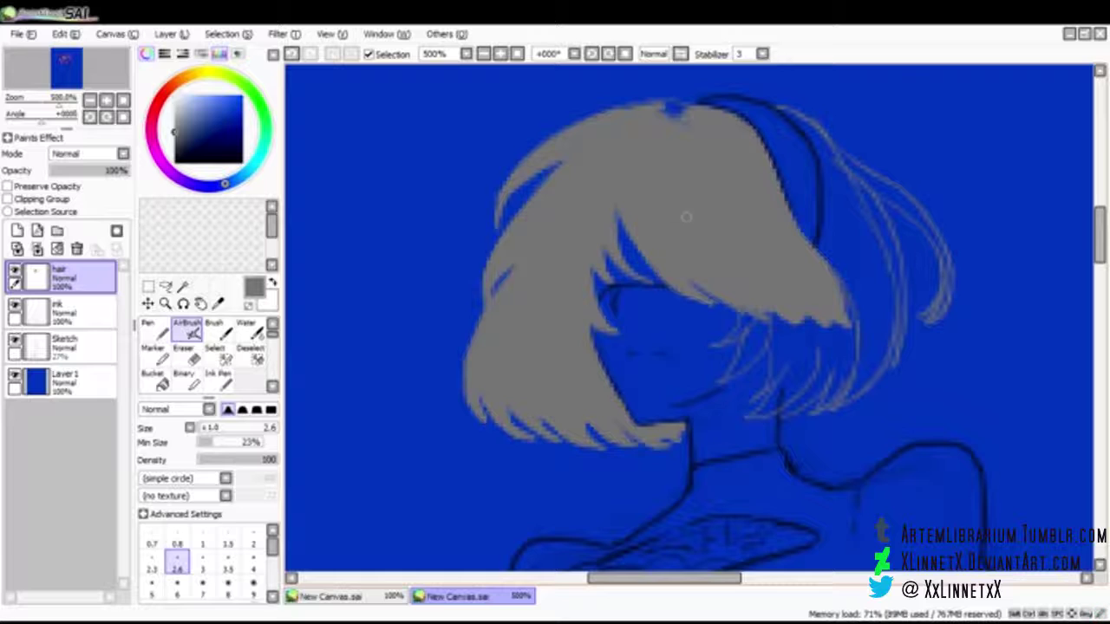
mouse_move(709, 137)
left_mouse_down()
mouse_move(670, 111)
mouse_move(633, 107)
left_mouse_up()
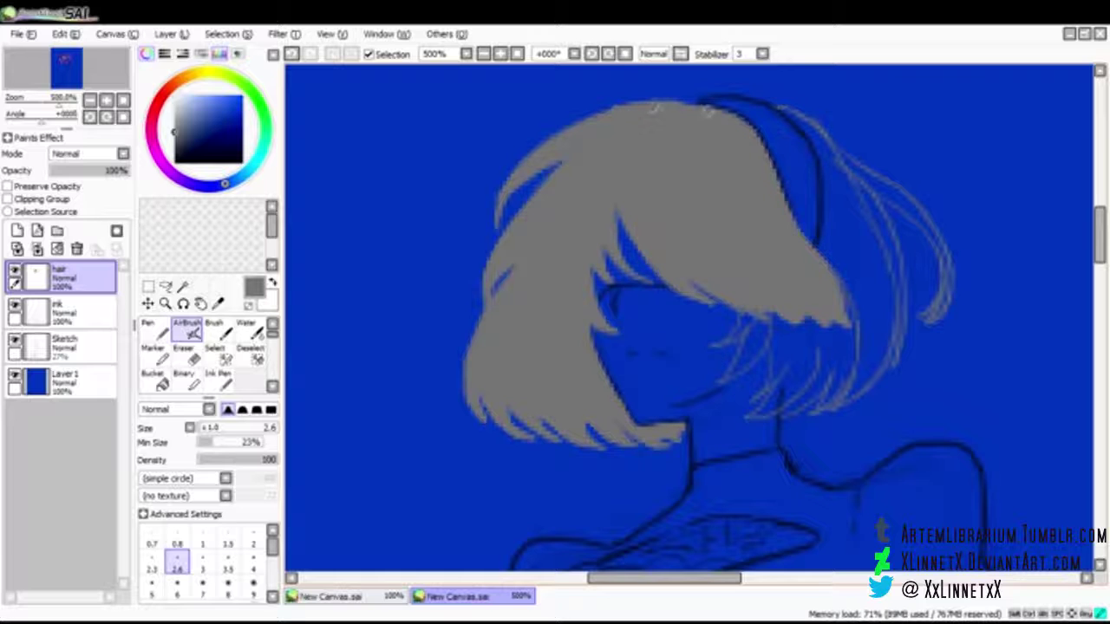
Step: Fill the hair mass behind the headband with grey, using AirBrush size 1.0 for its outer edge and a larger size inside
mouse_move(832, 255)
left_mouse_down()
mouse_move(829, 170)
mouse_move(845, 330)
mouse_move(867, 385)
mouse_move(848, 256)
mouse_move(854, 186)
mouse_move(862, 212)
mouse_move(884, 225)
mouse_move(865, 252)
mouse_move(898, 299)
mouse_move(877, 204)
mouse_move(834, 161)
mouse_move(825, 192)
left_mouse_up()
left_click(202, 543)
mouse_move(807, 126)
left_mouse_down()
mouse_move(815, 147)
mouse_move(854, 173)
left_mouse_up()
left_click_drag(789, 108, 929, 231)
left_click_drag(862, 170, 918, 211)
left_click(177, 569)
mouse_move(858, 291)
left_mouse_down()
mouse_move(871, 364)
mouse_move(880, 294)
mouse_move(893, 312)
mouse_move(871, 373)
mouse_move(845, 398)
left_mouse_up()
Step: Fill the back hair's lower edge and the outer flicked strand with grey at AirBrush size 1.5
left_click(227, 542)
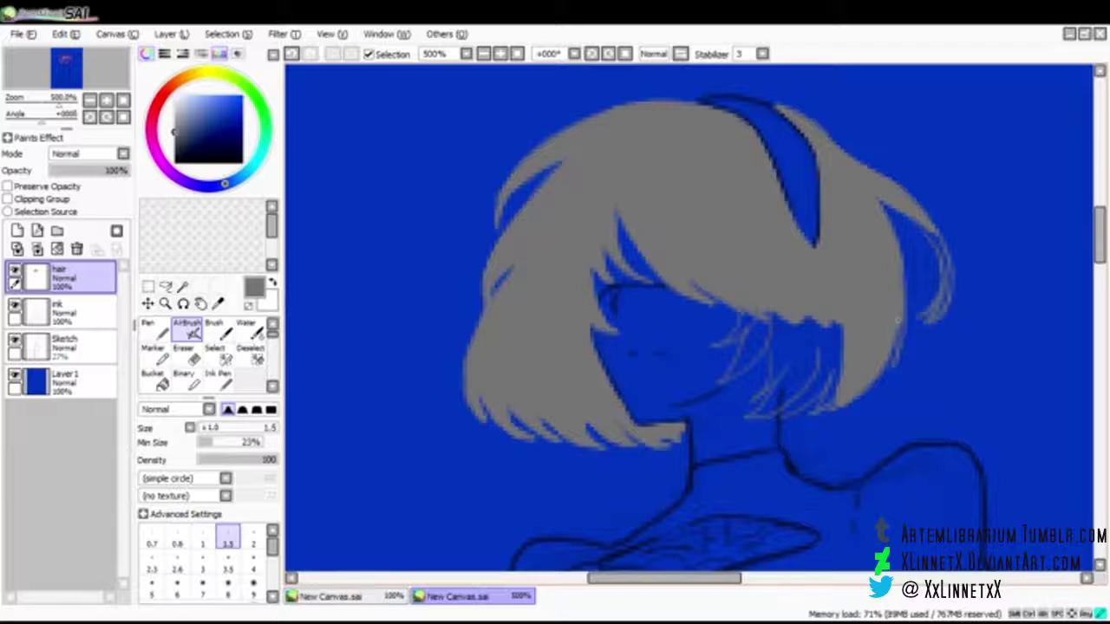
left_click_drag(898, 323, 892, 369)
mouse_move(892, 369)
left_mouse_down()
mouse_move(905, 302)
mouse_move(948, 260)
mouse_move(928, 230)
mouse_move(940, 263)
left_mouse_up()
Step: Fill the hair tips behind the neck with grey, enlarging the AirBrush to size 2.3 for the inner area
left_click_drag(822, 408, 838, 324)
mouse_move(786, 413)
left_mouse_down()
mouse_move(827, 383)
mouse_move(839, 346)
left_mouse_up()
key("]")
key("]")
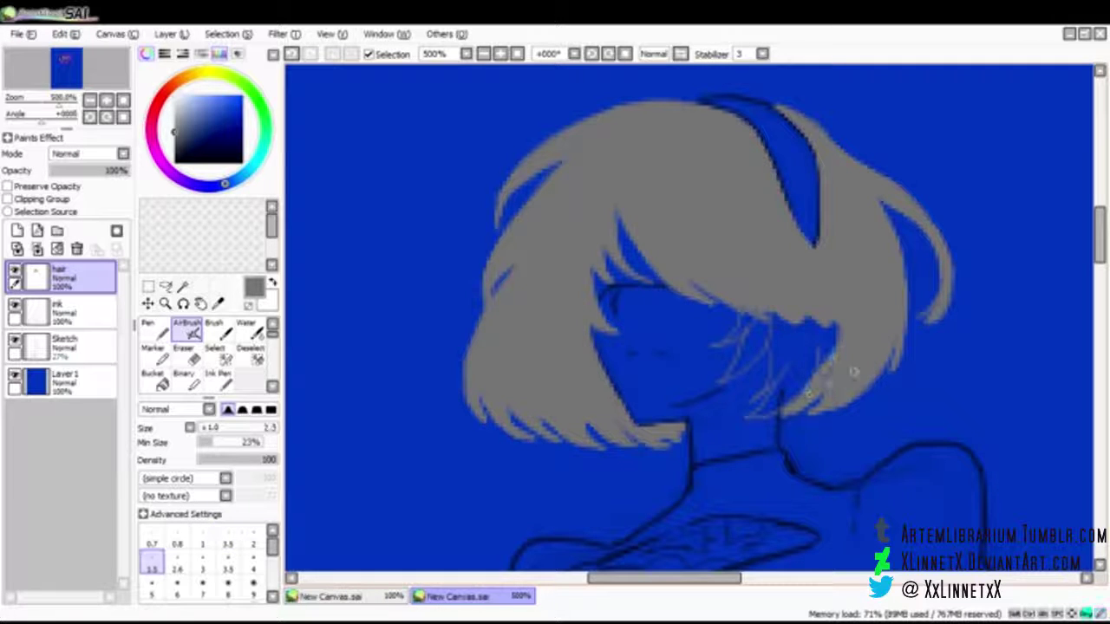
mouse_move(817, 386)
left_mouse_down()
mouse_move(818, 340)
mouse_move(794, 329)
mouse_move(808, 376)
mouse_move(773, 410)
left_mouse_up()
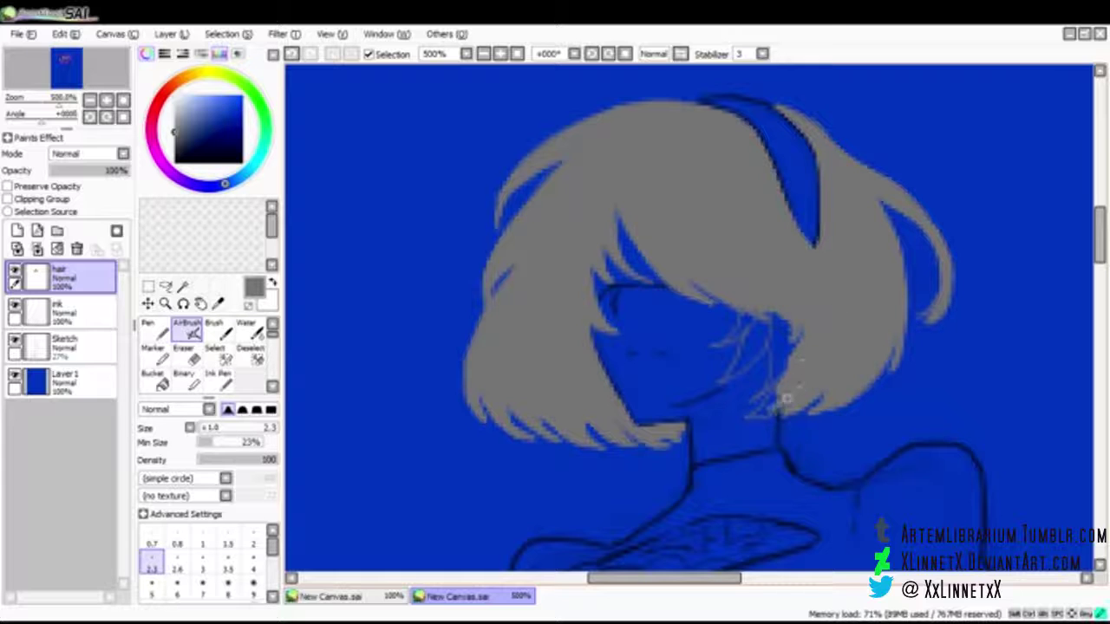
Step: Fill the side lock between the bangs and the jaw with grey, alternating smaller and larger AirBrush sizes
key("bracketleft")
key("bracketleft")
key("bracketleft")
mouse_move(796, 334)
left_mouse_down()
mouse_move(773, 393)
mouse_move(753, 402)
mouse_move(783, 326)
mouse_move(777, 372)
left_mouse_up()
key("bracketright")
key("bracketright")
key("bracketright")
key("bracketright")
left_click_drag(780, 310, 769, 372)
mouse_move(755, 291)
left_mouse_down()
mouse_move(766, 347)
mouse_move(719, 383)
left_mouse_up()
Step: Fill the thin strands beside the cheek and the last gaps at the fringe's end with grey, varying the AirBrush size
key("bracketleft")
key("bracketleft")
key("bracketleft")
key("bracketleft")
mouse_move(764, 349)
left_mouse_down()
mouse_move(725, 382)
mouse_move(735, 375)
left_mouse_up()
left_click_drag(752, 317, 726, 347)
mouse_move(767, 322)
left_mouse_down()
mouse_move(728, 375)
mouse_move(766, 325)
left_mouse_up()
key("bracketright")
key("bracketright")
key("bracketright")
key("bracketright")
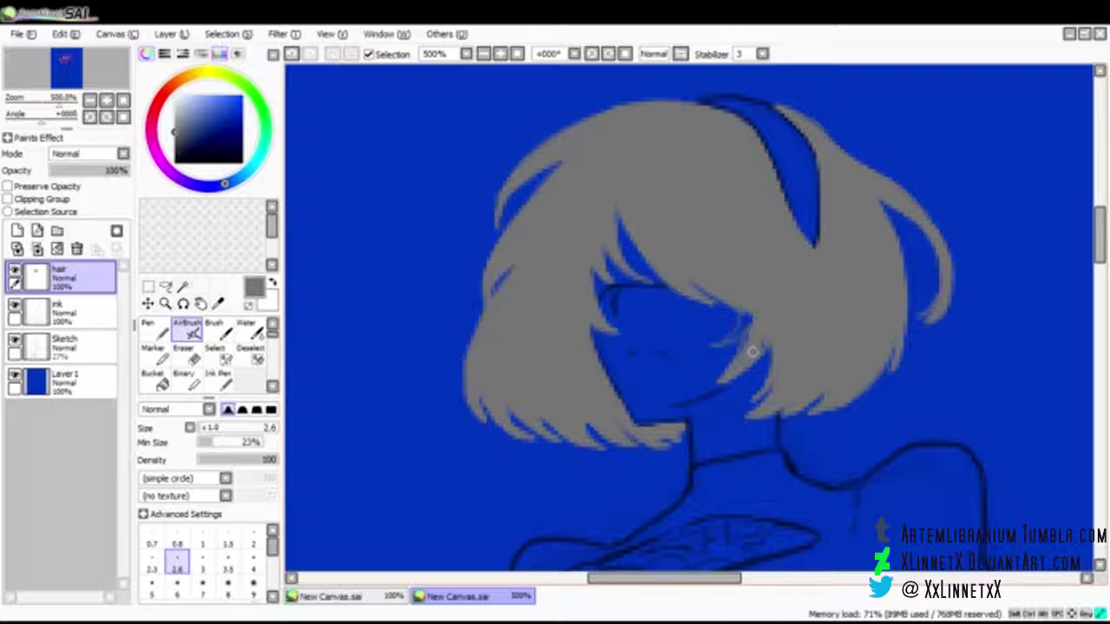
key("bracketleft")
key("bracketleft")
key("bracketleft")
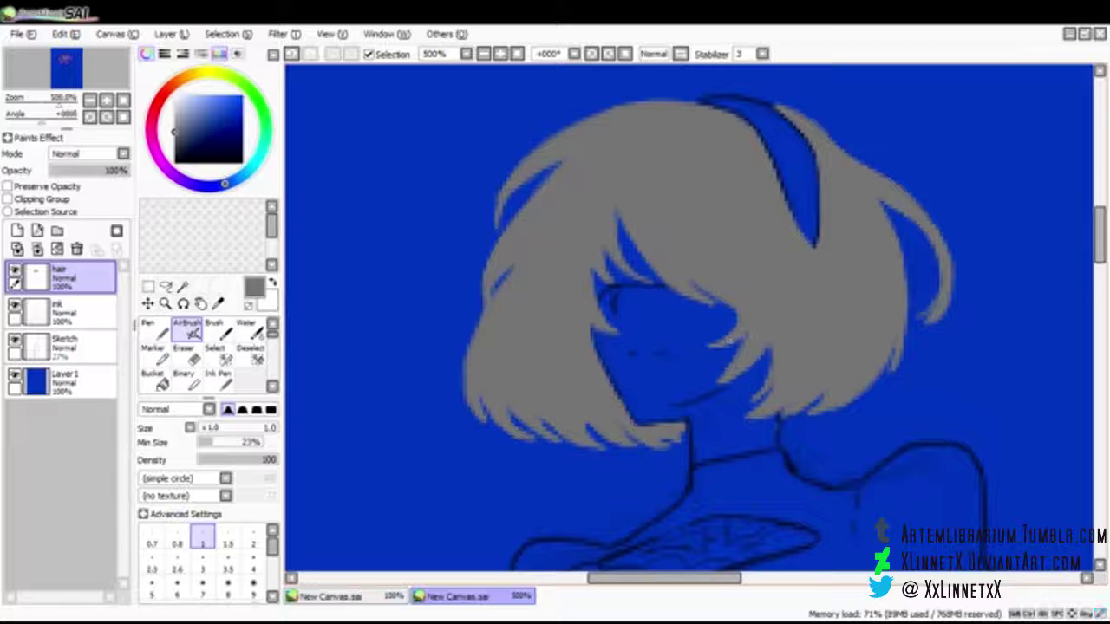
key("bracketright")
key("bracketright")
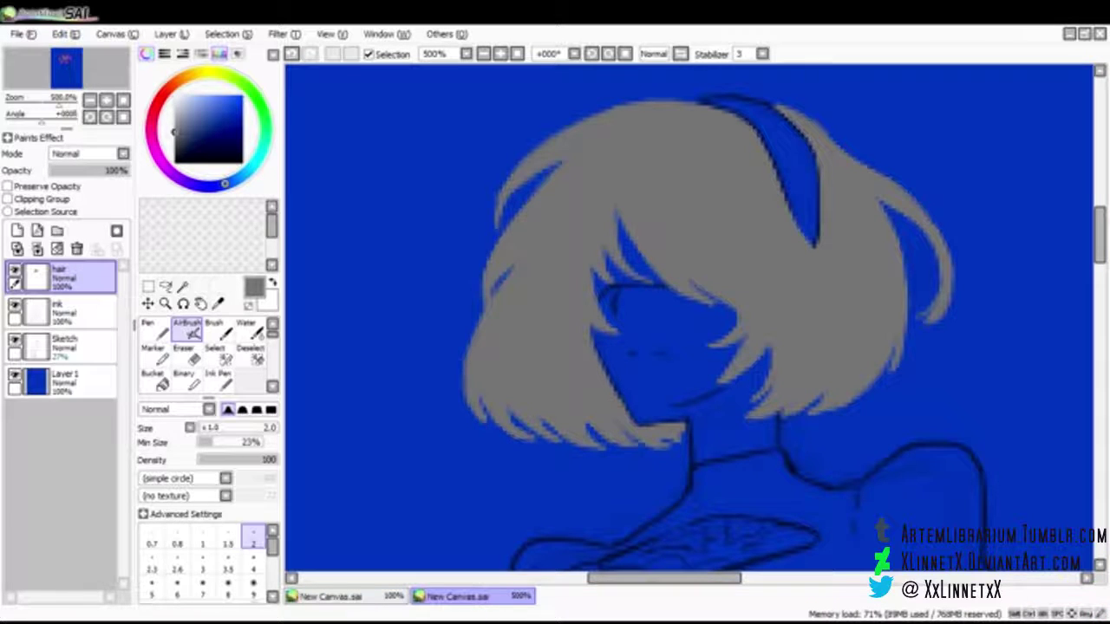
Step: Save the drawing as 2B.sai
key("ctrl+s")
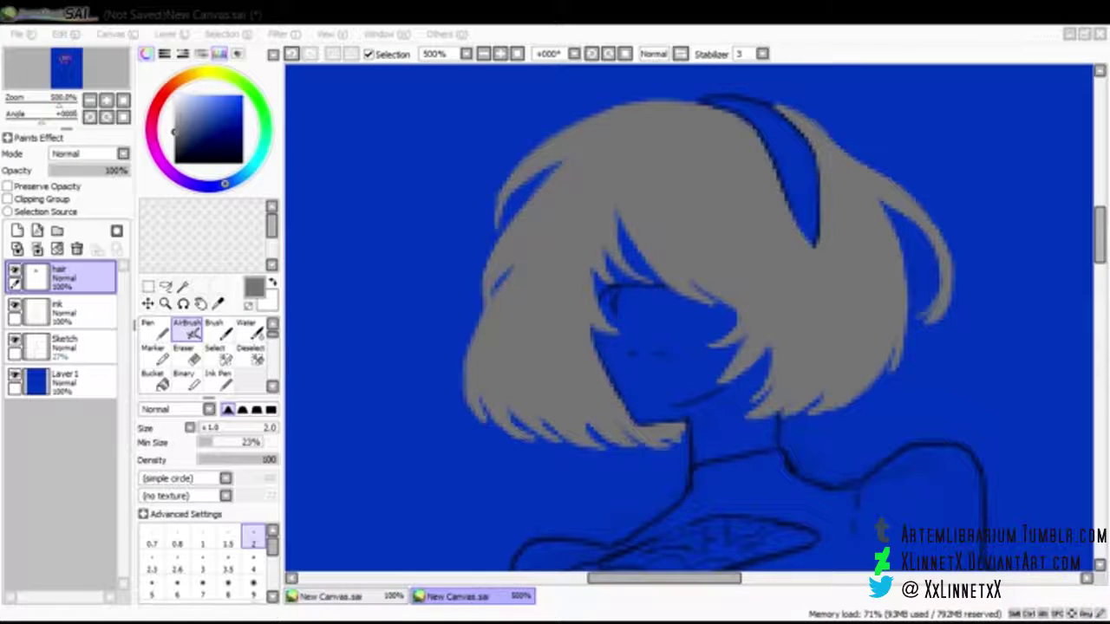
key("Return")
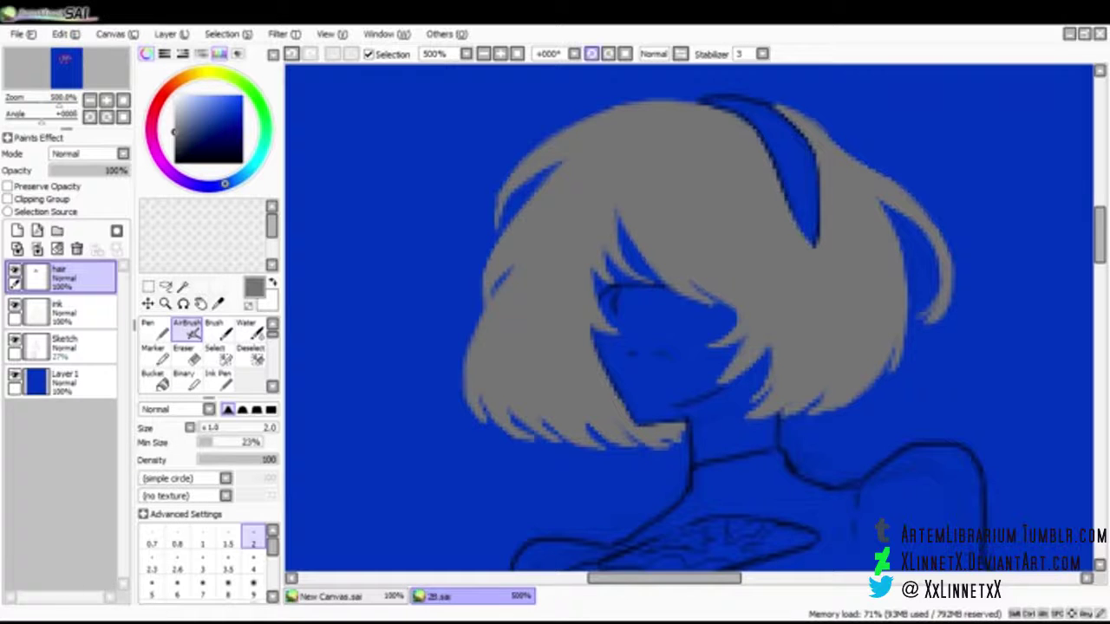
Step: Paint light grey strands beside the eye and fringe parting with the AirBrush at density 45 and size 2.0
left_click_drag(175, 111, 175, 102)
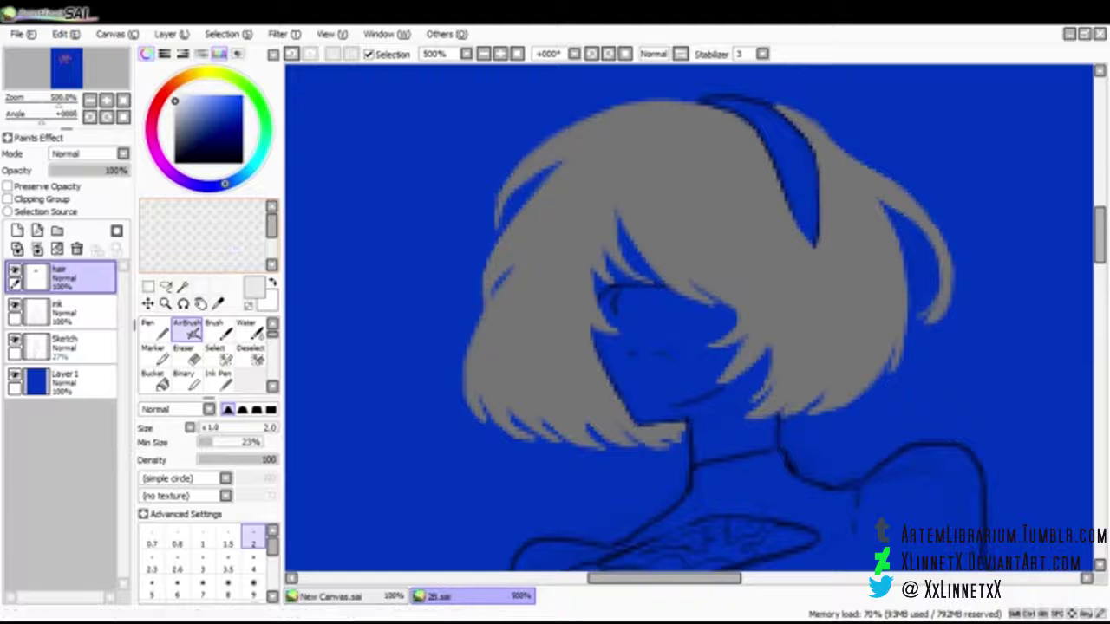
left_click_drag(175, 102, 175, 99)
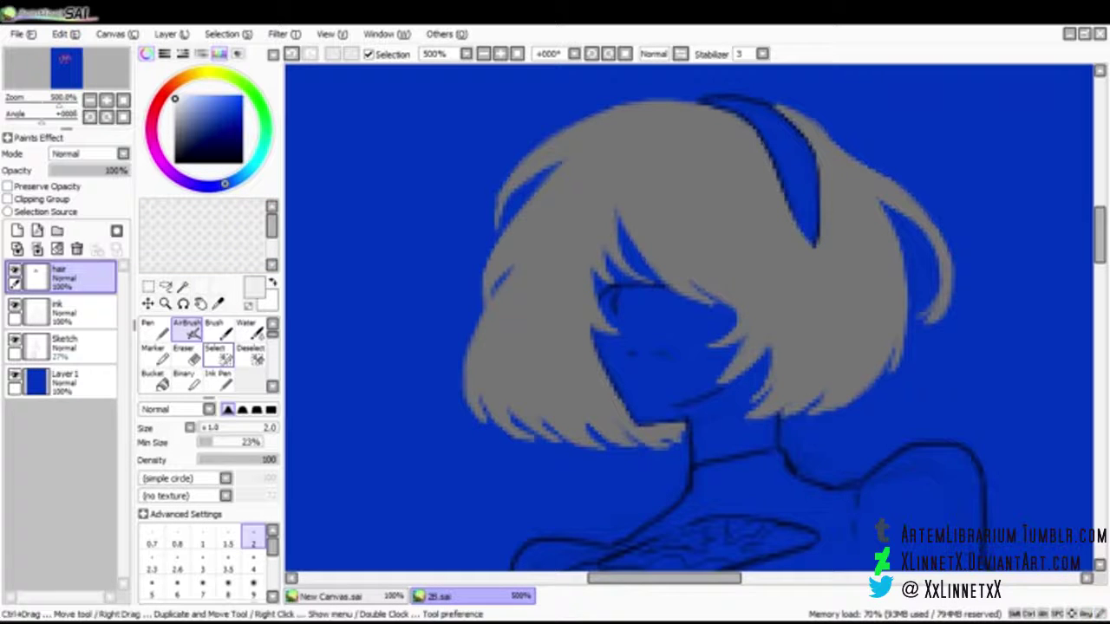
left_click_drag(264, 461, 234, 460)
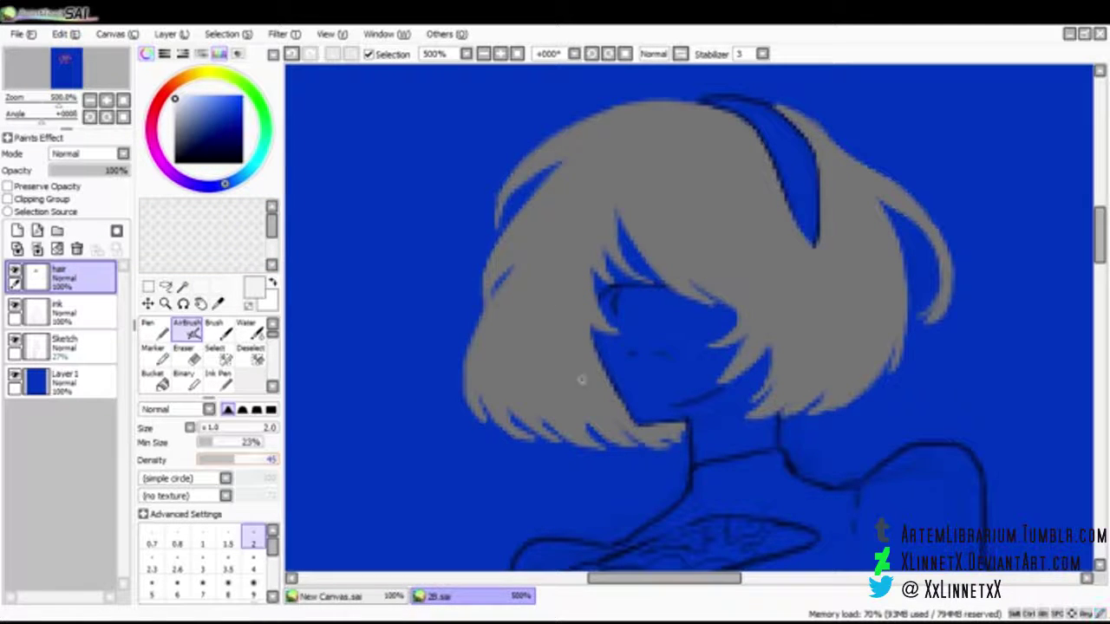
key("bracketleft")
key("bracketleft")
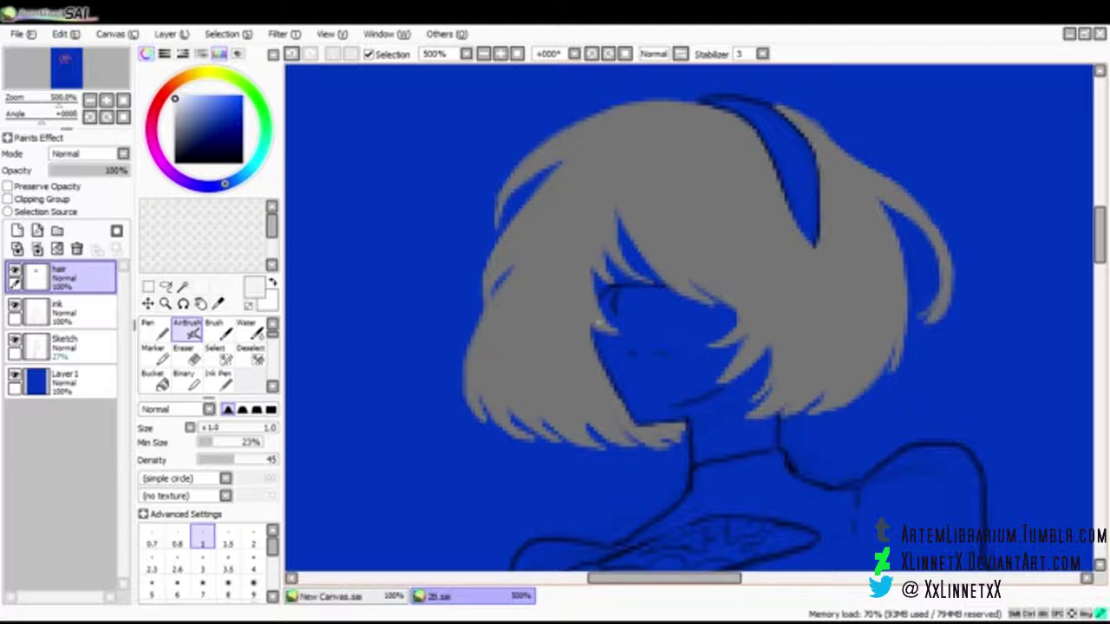
key("bracketright")
key("bracketright")
left_click_drag(581, 284, 594, 318)
mouse_move(578, 241)
left_mouse_down()
mouse_move(549, 280)
mouse_move(555, 360)
mouse_move(563, 253)
mouse_move(540, 316)
mouse_move(579, 254)
mouse_move(590, 201)
mouse_move(576, 232)
mouse_move(579, 278)
left_mouse_up()
left_click_drag(586, 216, 607, 274)
mouse_move(598, 180)
left_mouse_down()
mouse_move(579, 246)
mouse_move(605, 273)
left_mouse_up()
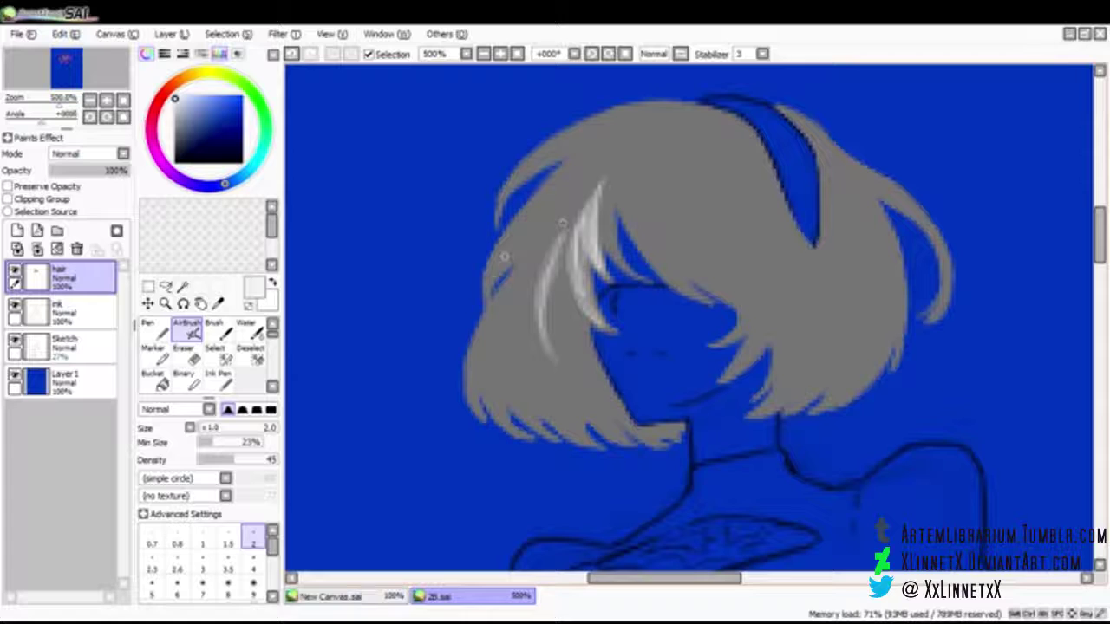
Step: Paint light grey strands from the fringe parting out toward the hair's upper outer edge
mouse_move(487, 278)
left_mouse_down()
mouse_move(538, 219)
mouse_move(551, 218)
left_mouse_up()
mouse_move(575, 182)
left_mouse_down()
mouse_move(539, 199)
mouse_move(579, 165)
mouse_move(560, 178)
mouse_move(512, 279)
left_mouse_up()
mouse_move(559, 220)
left_mouse_down()
mouse_move(528, 263)
mouse_move(563, 204)
left_mouse_up()
mouse_move(532, 300)
left_mouse_down()
mouse_move(541, 271)
mouse_move(531, 270)
mouse_move(573, 217)
left_mouse_up()
mouse_move(538, 251)
left_mouse_down()
mouse_move(594, 187)
mouse_move(556, 226)
left_mouse_up()
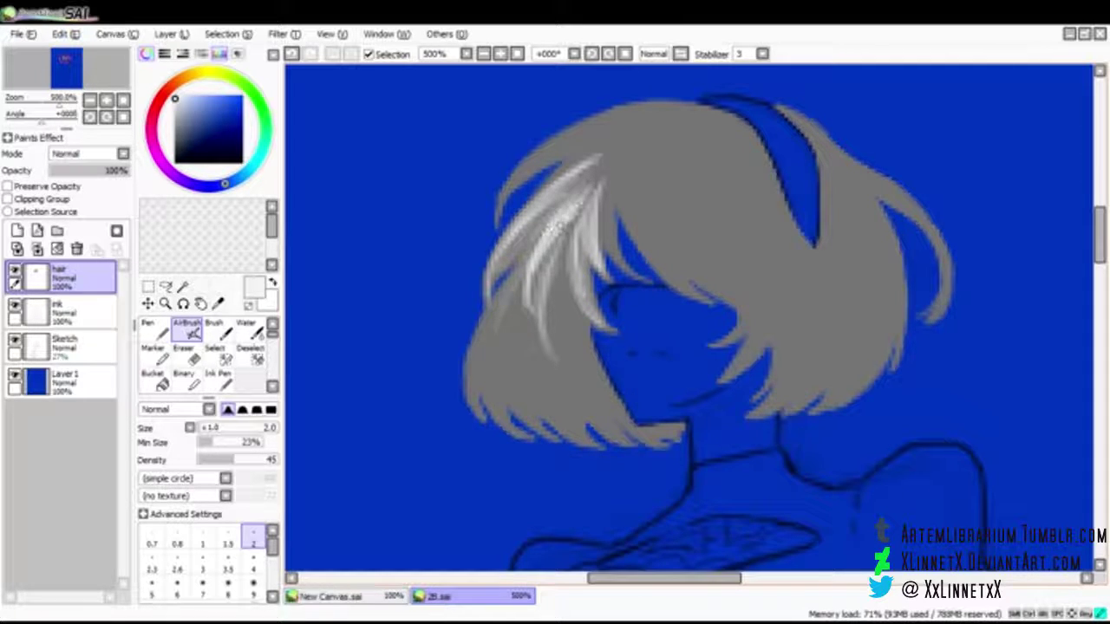
left_click_drag(523, 293, 540, 235)
Step: Paint light grey strands on the outer lower lock, along the upper edge to the crown, and at the fringe parting
mouse_move(494, 409)
left_mouse_down()
mouse_move(487, 345)
mouse_move(468, 359)
mouse_move(508, 279)
mouse_move(474, 348)
mouse_move(496, 405)
left_mouse_up()
left_click_drag(487, 362, 483, 397)
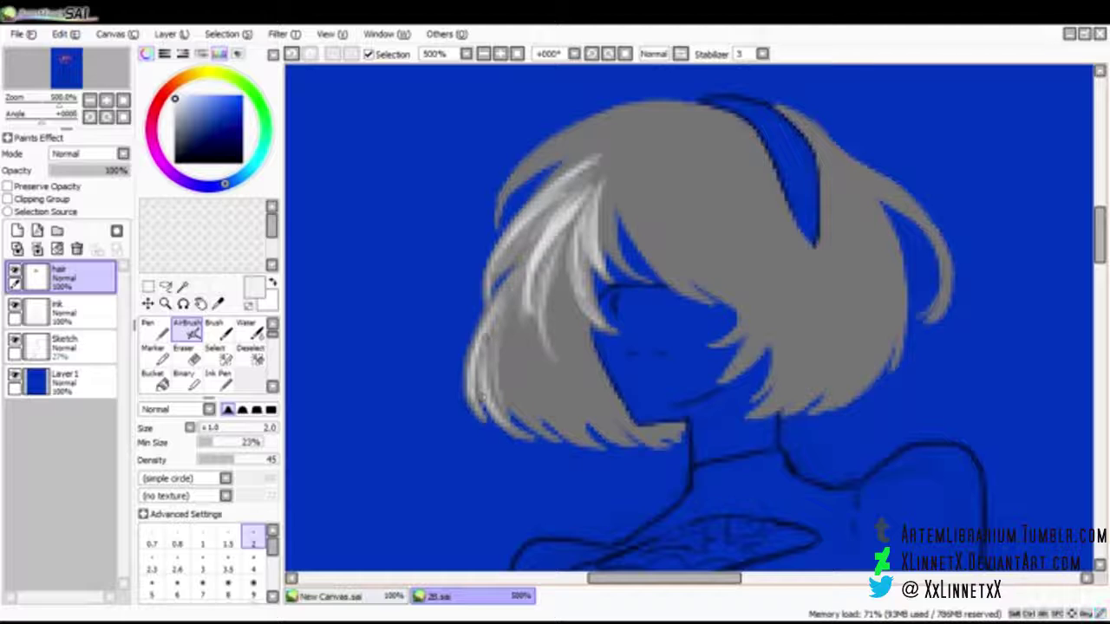
mouse_move(500, 335)
left_mouse_down()
mouse_move(508, 311)
mouse_move(516, 317)
mouse_move(502, 373)
mouse_move(502, 346)
mouse_move(508, 366)
mouse_move(490, 389)
mouse_move(529, 419)
left_mouse_up()
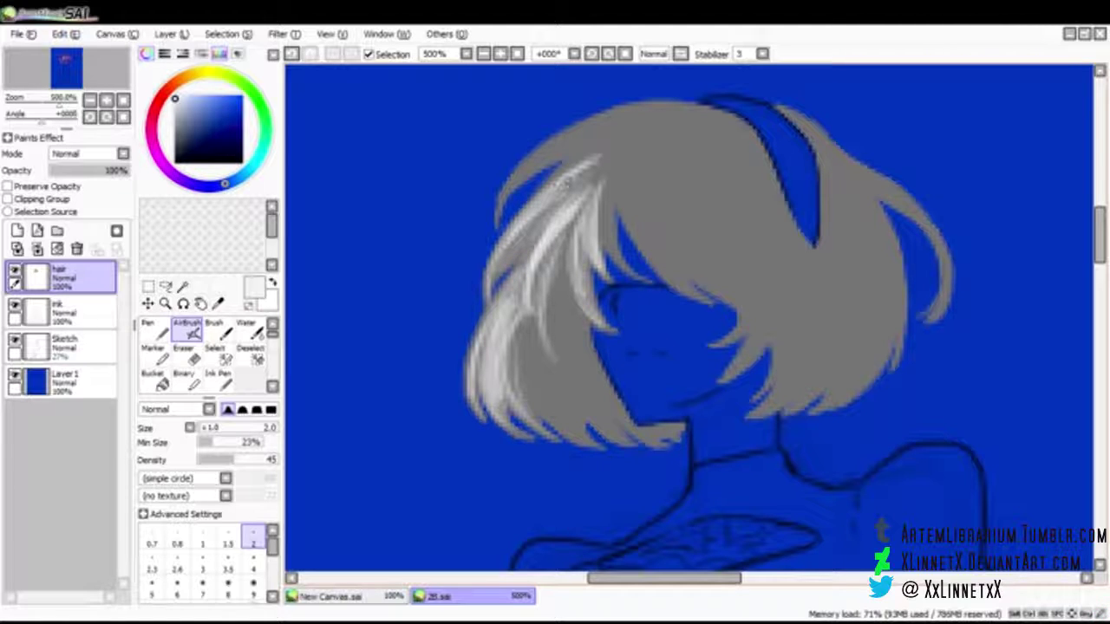
mouse_move(517, 225)
left_mouse_down()
mouse_move(488, 286)
mouse_move(495, 262)
mouse_move(488, 275)
mouse_move(545, 211)
mouse_move(519, 286)
mouse_move(522, 227)
mouse_move(521, 286)
mouse_move(531, 227)
mouse_move(623, 114)
mouse_move(604, 144)
left_mouse_up()
mouse_move(517, 169)
left_mouse_down()
mouse_move(502, 208)
mouse_move(598, 121)
mouse_move(555, 158)
mouse_move(659, 115)
left_mouse_up()
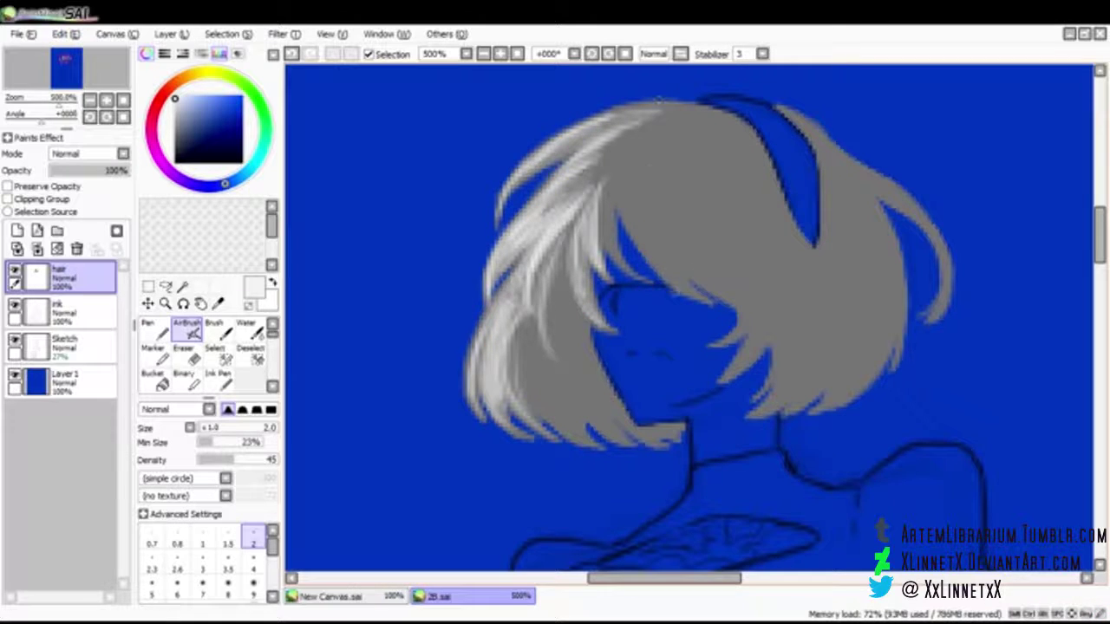
mouse_move(631, 270)
left_mouse_down()
mouse_move(610, 240)
mouse_move(609, 179)
mouse_move(595, 171)
mouse_move(555, 217)
mouse_move(633, 124)
left_mouse_up()
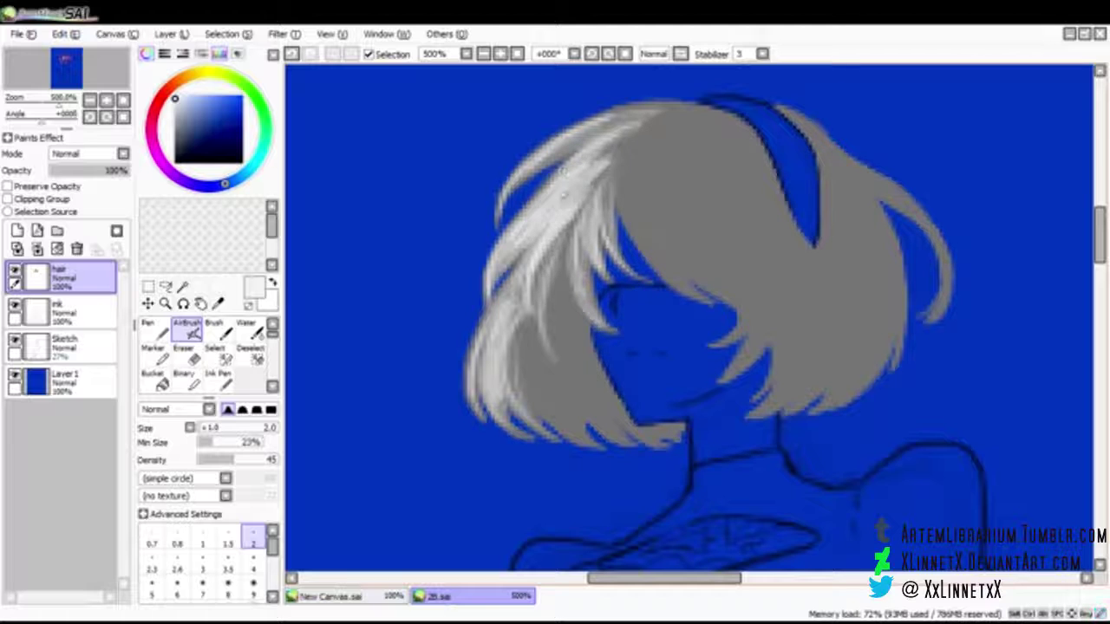
Step: Extend the light grey strands down the inner side of the outer lock toward the chin and hair tips
mouse_move(561, 263)
left_mouse_down()
mouse_move(545, 336)
mouse_move(553, 268)
mouse_move(545, 329)
mouse_move(598, 338)
mouse_move(572, 249)
left_mouse_up()
left_click_drag(563, 305, 595, 367)
mouse_move(560, 314)
left_mouse_down()
mouse_move(583, 350)
mouse_move(563, 275)
mouse_move(554, 352)
mouse_move(547, 257)
left_mouse_up()
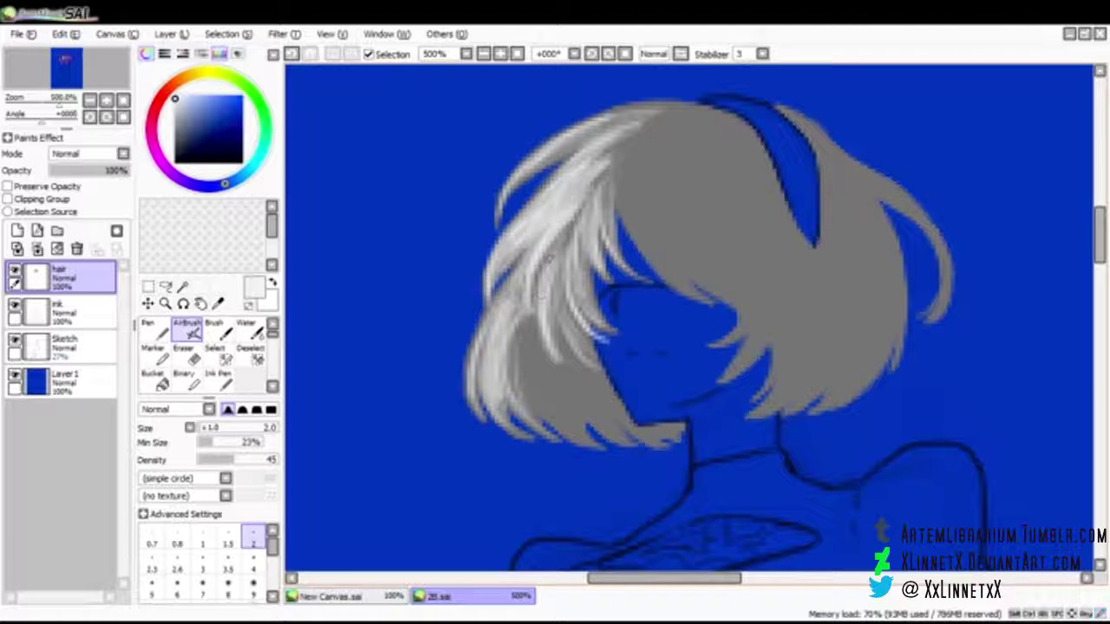
mouse_move(524, 378)
left_mouse_down()
mouse_move(518, 333)
mouse_move(581, 434)
mouse_move(546, 391)
mouse_move(574, 420)
mouse_move(531, 322)
mouse_move(543, 382)
mouse_move(558, 303)
mouse_move(496, 373)
left_mouse_up()
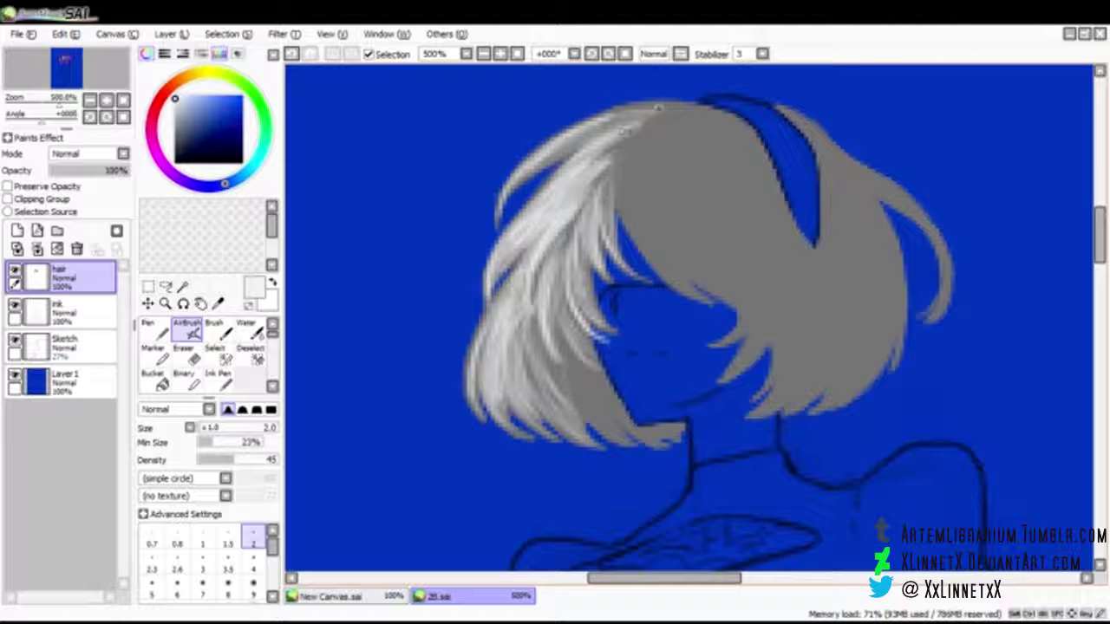
left_click_drag(586, 407, 610, 430)
mouse_move(576, 383)
left_mouse_down()
mouse_move(620, 439)
mouse_move(591, 381)
mouse_move(643, 432)
left_mouse_up()
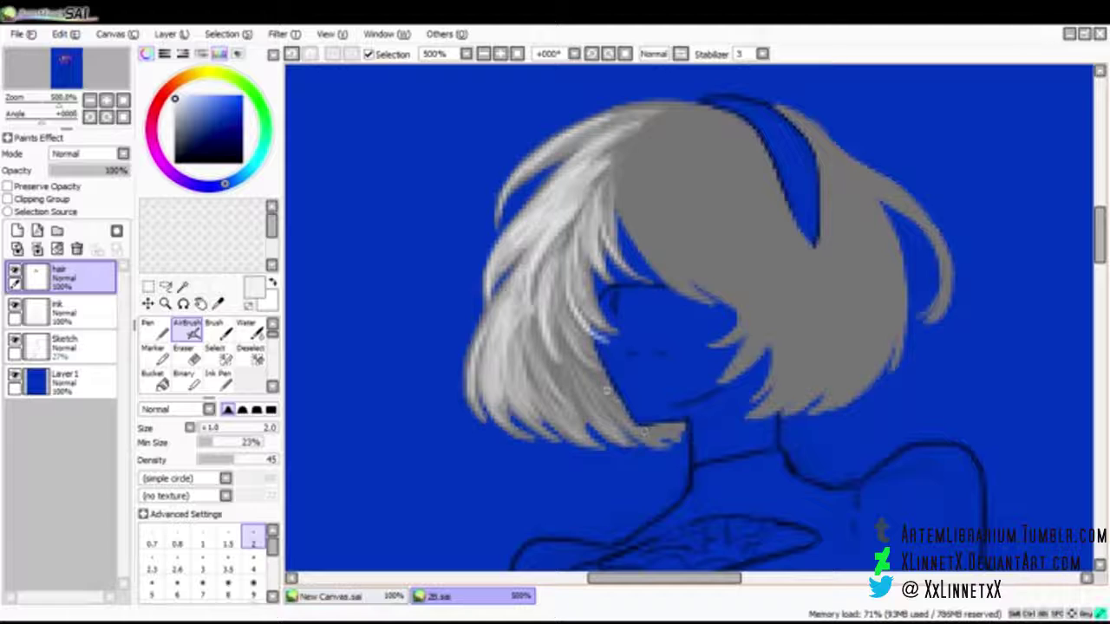
Step: Paint light grey strands sweeping from the crown across the forehead bangs to the tips beside the cheek
mouse_move(660, 260)
left_mouse_down()
mouse_move(681, 286)
mouse_move(636, 232)
mouse_move(614, 161)
mouse_move(590, 208)
mouse_move(620, 144)
mouse_move(565, 222)
left_mouse_up()
mouse_move(657, 117)
left_mouse_down()
mouse_move(629, 208)
mouse_move(639, 160)
left_mouse_up()
mouse_move(722, 343)
left_mouse_down()
mouse_move(744, 303)
mouse_move(733, 282)
mouse_move(716, 274)
mouse_move(739, 296)
mouse_move(727, 299)
mouse_move(625, 201)
mouse_move(674, 261)
mouse_move(624, 173)
mouse_move(667, 270)
mouse_move(728, 304)
mouse_move(612, 160)
mouse_move(596, 221)
mouse_move(612, 169)
left_mouse_up()
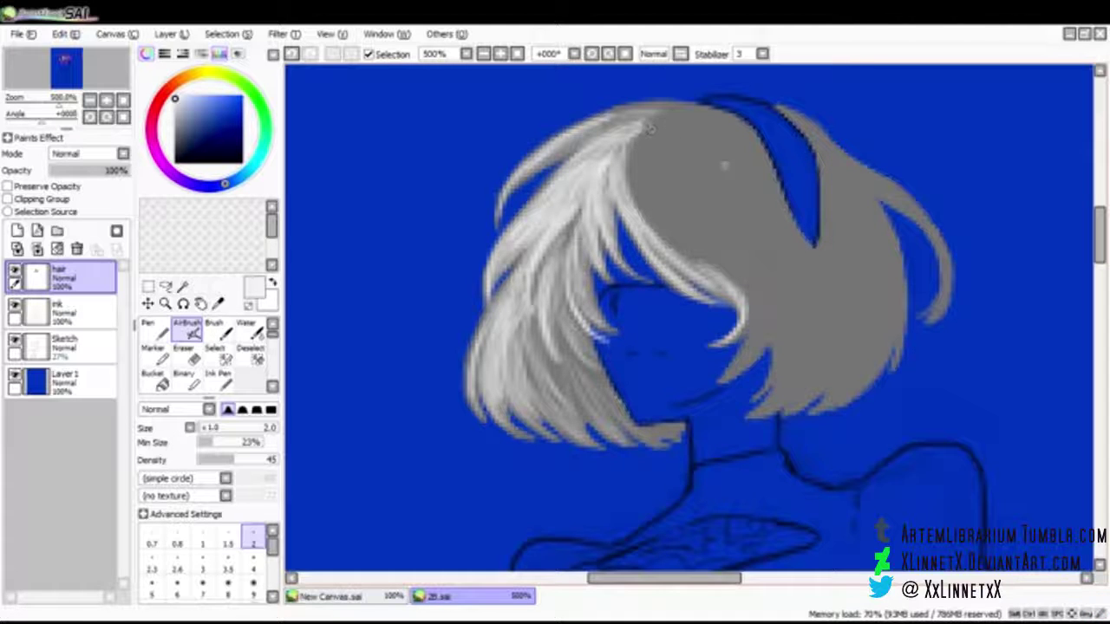
left_click_drag(726, 184, 763, 235)
mouse_move(722, 382)
left_mouse_down()
mouse_move(762, 321)
mouse_move(746, 275)
mouse_move(754, 325)
mouse_move(732, 243)
mouse_move(753, 301)
mouse_move(693, 178)
mouse_move(750, 307)
mouse_move(658, 221)
left_mouse_up()
left_click_drag(705, 265, 638, 202)
mouse_move(627, 158)
left_mouse_down()
mouse_move(741, 300)
mouse_move(663, 169)
mouse_move(735, 295)
mouse_move(668, 200)
mouse_move(728, 247)
mouse_move(675, 205)
mouse_move(685, 228)
mouse_move(633, 178)
mouse_move(675, 243)
mouse_move(728, 280)
left_mouse_up()
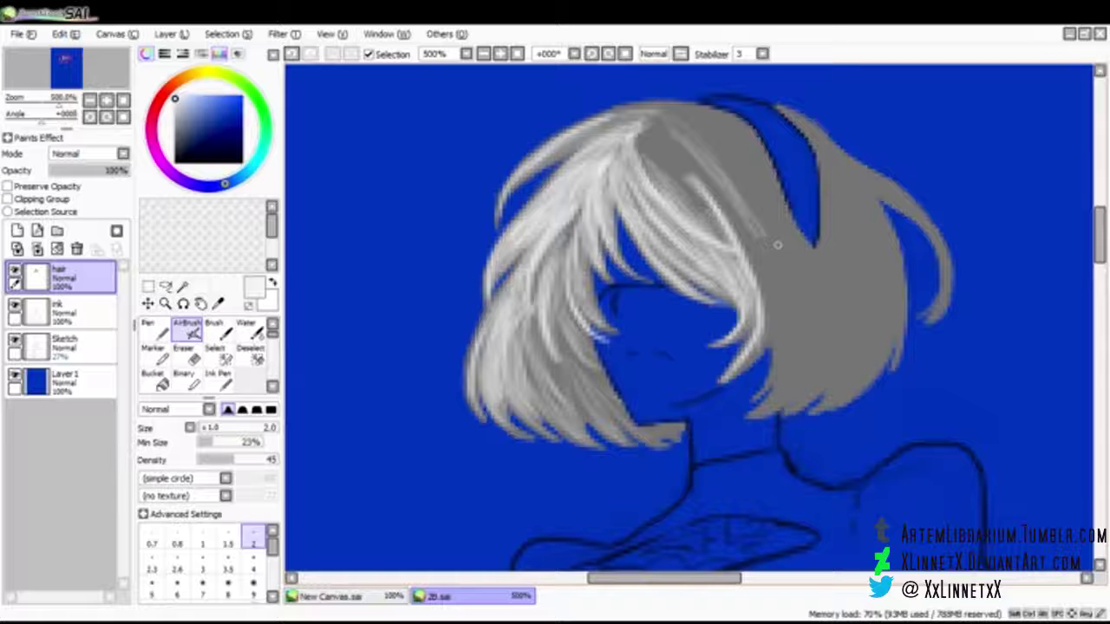
Step: Paint light grey strands along the front edge of the headband and past its end into the back hair
mouse_move(617, 121)
left_mouse_down()
mouse_move(663, 106)
mouse_move(698, 111)
mouse_move(780, 187)
mouse_move(837, 279)
mouse_move(882, 308)
left_mouse_up()
left_click_drag(820, 269, 854, 343)
mouse_move(746, 160)
left_mouse_down()
mouse_move(810, 256)
mouse_move(785, 221)
left_mouse_up()
left_click_drag(744, 130, 790, 216)
mouse_move(724, 112)
left_mouse_down()
mouse_move(780, 206)
mouse_move(753, 150)
left_mouse_up()
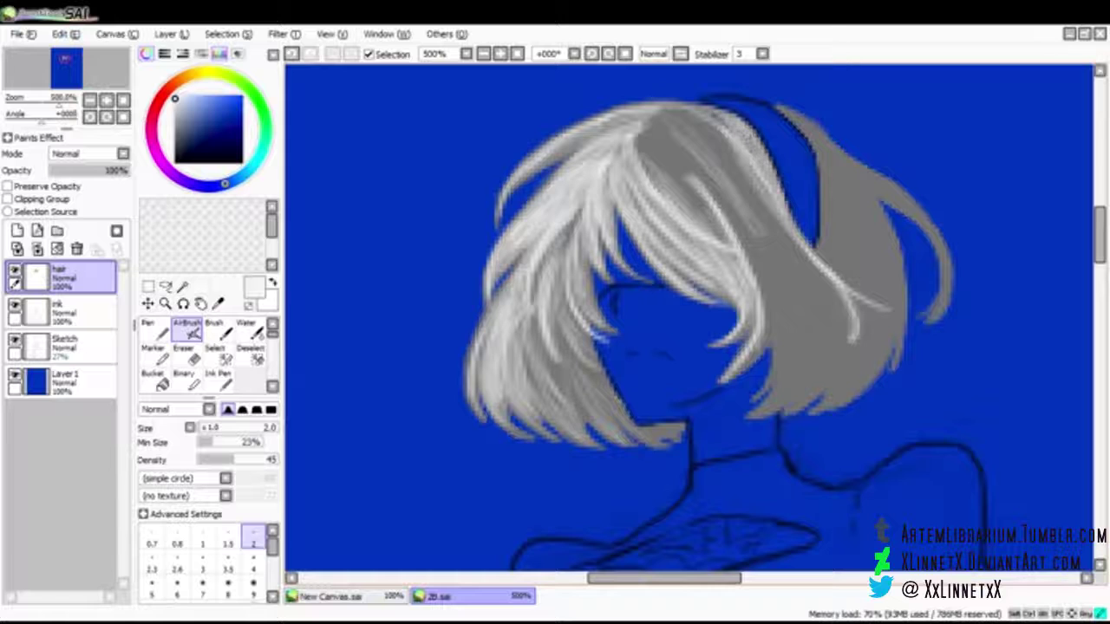
Step: Paint light grey strands down the side lock below the end of the headband
mouse_move(828, 306)
left_mouse_down()
mouse_move(836, 364)
mouse_move(807, 381)
left_mouse_up()
left_click_drag(832, 288, 807, 374)
left_click_drag(817, 337, 788, 382)
left_click_drag(823, 293, 800, 380)
left_click_drag(796, 253, 823, 350)
left_click_drag(828, 281, 820, 355)
left_click_drag(807, 252, 828, 308)
left_click_drag(778, 225, 823, 298)
Step: Layer light grey strands over the bangs from the crown and headband edge down toward the cheek
mouse_move(759, 209)
left_mouse_down()
mouse_move(831, 319)
mouse_move(803, 261)
left_mouse_up()
mouse_move(739, 180)
left_mouse_down()
mouse_move(776, 227)
mouse_move(774, 217)
left_mouse_up()
left_click_drag(700, 134, 772, 221)
mouse_move(673, 108)
left_mouse_down()
mouse_move(713, 132)
mouse_move(752, 178)
left_mouse_up()
left_click_drag(663, 164, 715, 223)
left_click_drag(773, 298, 761, 354)
left_click_drag(773, 279, 766, 338)
left_click_drag(750, 245, 773, 299)
left_click_drag(732, 216, 777, 297)
left_click_drag(711, 182, 768, 263)
left_click_drag(659, 131, 708, 208)
Step: Build up light grey strands through the side lock beside the cheek down to its tips at the neck
mouse_move(782, 344)
left_mouse_down()
mouse_move(777, 402)
mouse_move(791, 405)
mouse_move(796, 389)
mouse_move(777, 406)
left_mouse_up()
left_click_drag(790, 331, 752, 397)
left_click_drag(790, 350, 754, 379)
left_click_drag(810, 294, 775, 384)
left_click_drag(810, 260, 772, 374)
left_click_drag(778, 323, 747, 371)
mouse_move(738, 238)
left_mouse_down()
mouse_move(769, 343)
mouse_move(754, 270)
left_mouse_up()
left_click_drag(787, 288, 778, 326)
left_click_drag(799, 272, 784, 354)
left_click_drag(794, 246, 787, 348)
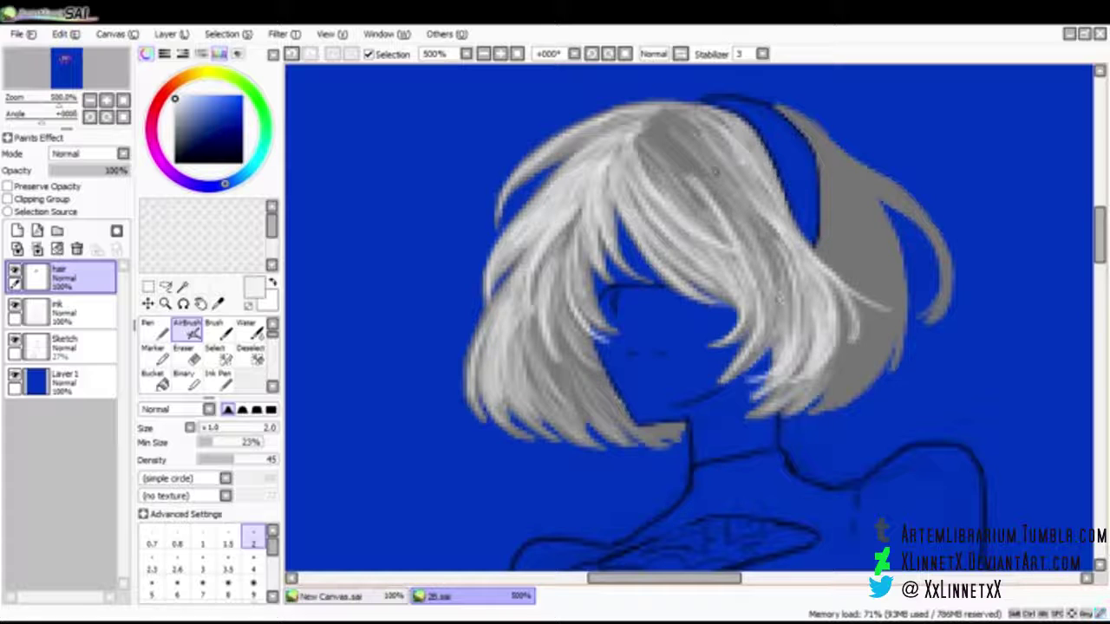
Step: Cover the remaining dark grey area of the bangs below the crown with light grey strands
left_click_drag(643, 137, 696, 225)
mouse_move(642, 135)
left_mouse_down()
mouse_move(678, 195)
mouse_move(652, 177)
mouse_move(723, 243)
left_mouse_up()
left_click_drag(668, 153, 706, 213)
left_click_drag(650, 130, 756, 260)
left_click_drag(715, 180, 784, 300)
left_click_drag(709, 155, 776, 272)
mouse_move(647, 118)
left_mouse_down()
mouse_move(694, 148)
mouse_move(685, 166)
left_mouse_up()
left_click_drag(676, 159, 701, 184)
left_click_drag(670, 126, 707, 144)
left_click_drag(719, 140, 767, 192)
mouse_move(683, 120)
left_mouse_down()
mouse_move(716, 132)
mouse_move(727, 150)
left_mouse_up()
left_click_drag(717, 116, 762, 165)
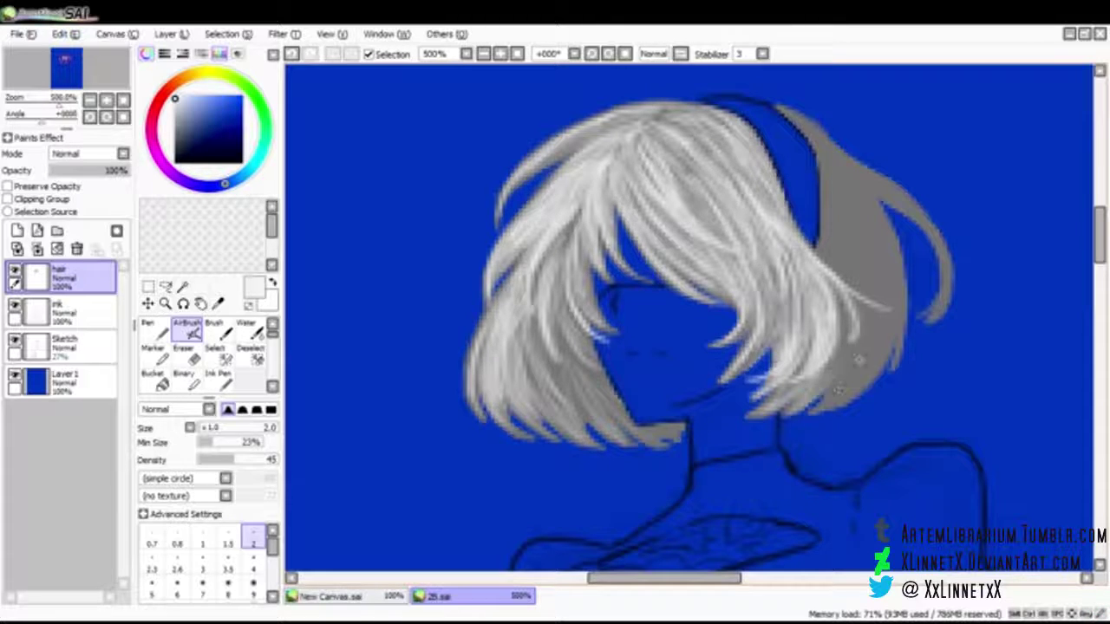
Step: Paint light grey strands through the dark grey hair behind the side lock's lower tips
mouse_move(874, 321)
left_mouse_down()
mouse_move(863, 373)
mouse_move(834, 392)
left_mouse_up()
left_click_drag(849, 318, 836, 371)
left_click_drag(855, 316, 851, 348)
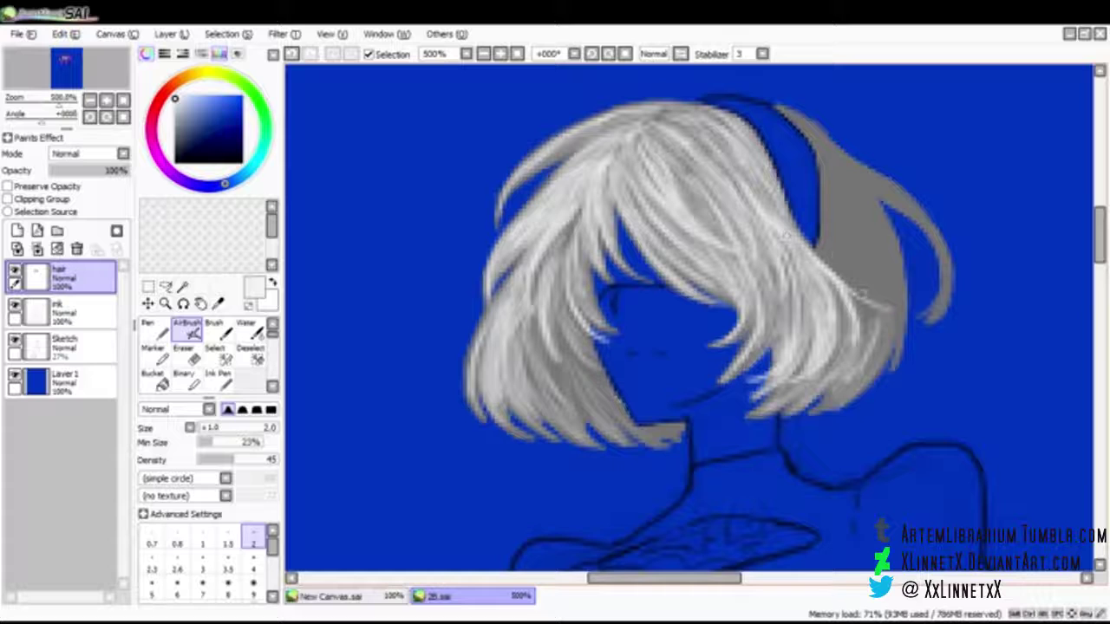
Step: Add light grey strands to the bangs beside the headband and through the lock tips at the cheek
mouse_move(763, 170)
left_mouse_down()
mouse_move(805, 256)
mouse_move(782, 216)
left_mouse_up()
mouse_move(704, 144)
left_mouse_down()
mouse_move(756, 211)
mouse_move(687, 236)
left_mouse_up()
left_click_drag(754, 234, 773, 331)
mouse_move(770, 286)
left_mouse_down()
mouse_move(761, 359)
mouse_move(737, 368)
left_mouse_up()
left_click_drag(767, 329, 744, 357)
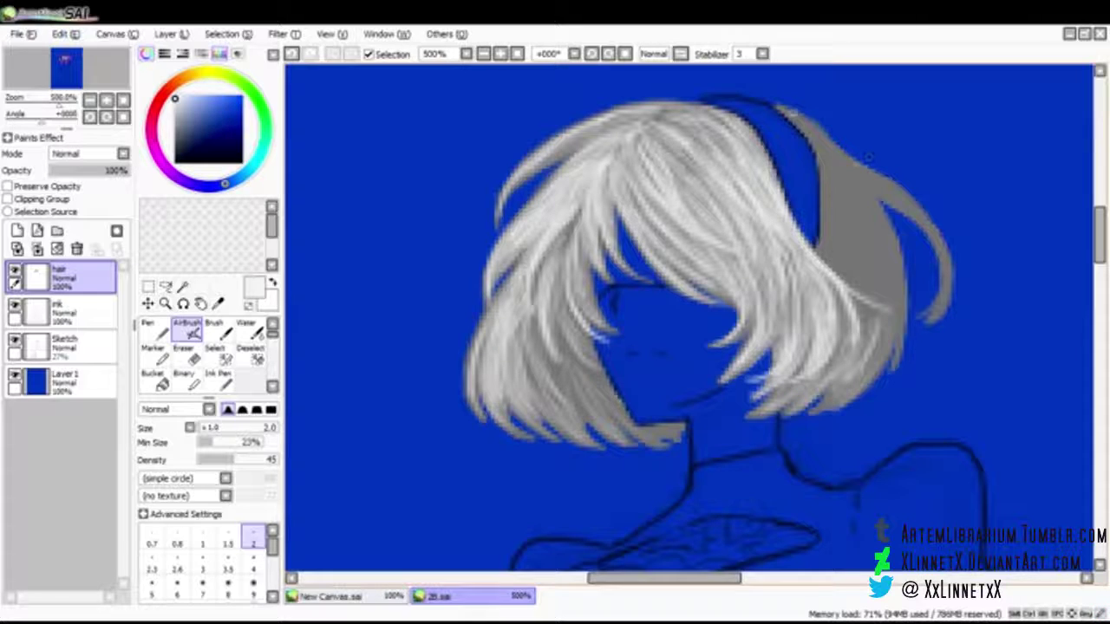
Step: Paint light grey strands down the back hair from the lower edge of the headband
left_click_drag(824, 224, 855, 286)
left_click_drag(820, 192, 845, 271)
left_click_drag(816, 215, 851, 261)
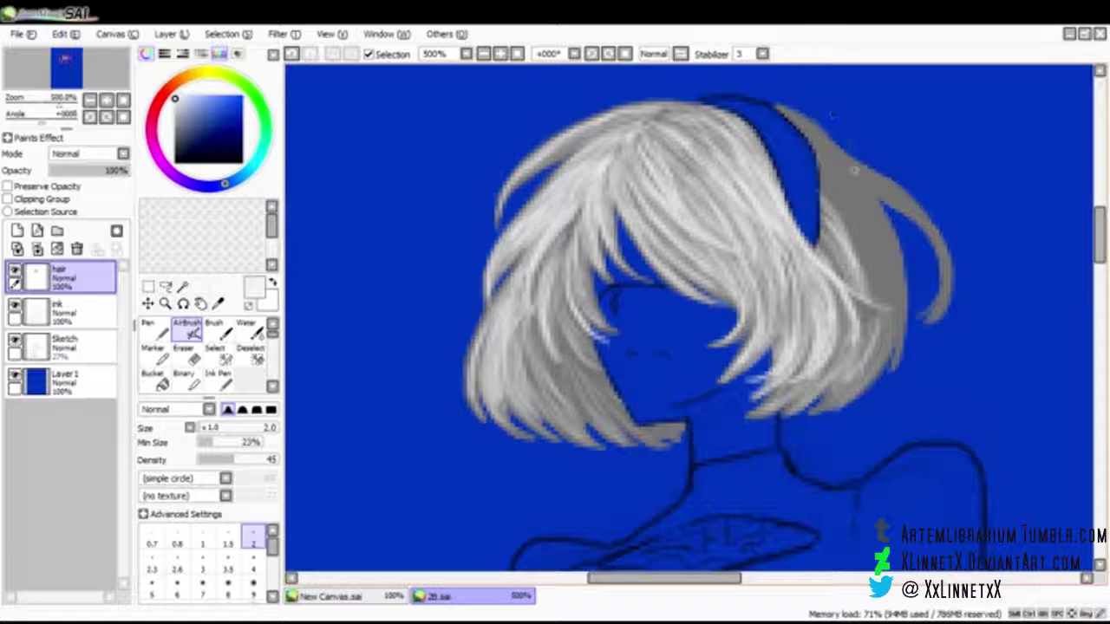
Step: Cover the remaining back hair and its outer curved lock with light grey strands down to the tips
mouse_move(834, 149)
left_mouse_down()
mouse_move(790, 114)
mouse_move(883, 189)
mouse_move(895, 260)
left_mouse_up()
left_click_drag(845, 169, 896, 268)
left_click_drag(798, 126, 856, 207)
mouse_move(822, 160)
left_mouse_down()
mouse_move(860, 215)
mouse_move(932, 227)
mouse_move(946, 305)
left_mouse_up()
mouse_move(895, 190)
left_mouse_down()
mouse_move(880, 184)
mouse_move(878, 299)
left_mouse_up()
mouse_move(856, 218)
left_mouse_down()
mouse_move(876, 293)
mouse_move(822, 165)
mouse_move(877, 285)
left_mouse_up()
mouse_move(845, 209)
left_mouse_down()
mouse_move(892, 299)
mouse_move(901, 365)
left_mouse_up()
left_click_drag(894, 269, 893, 361)
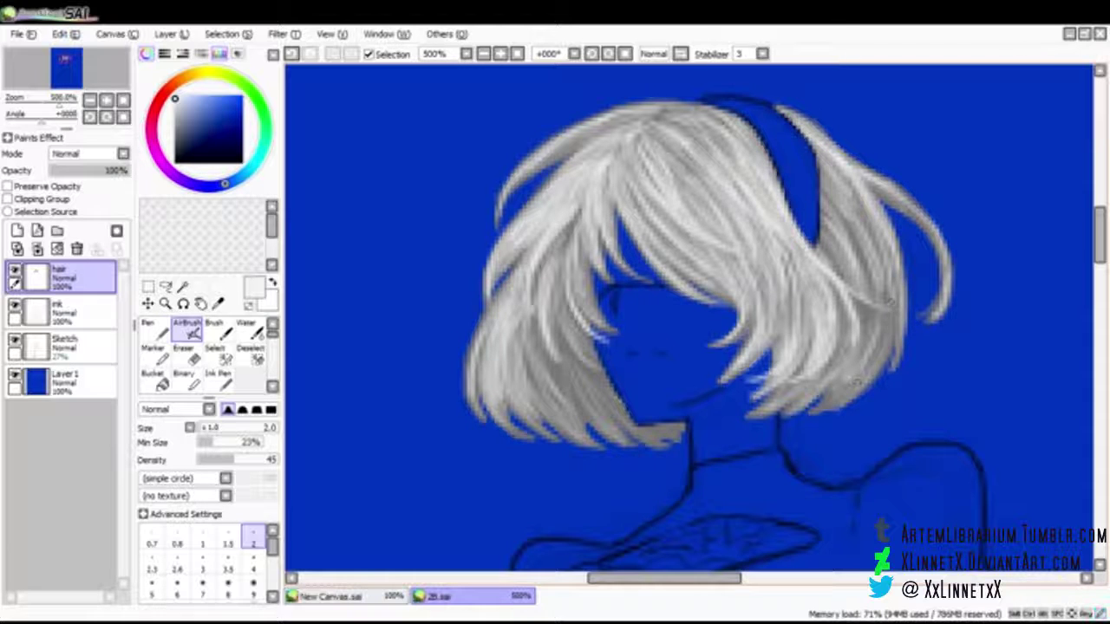
mouse_move(929, 323)
left_mouse_down()
mouse_move(945, 303)
mouse_move(934, 224)
left_mouse_up()
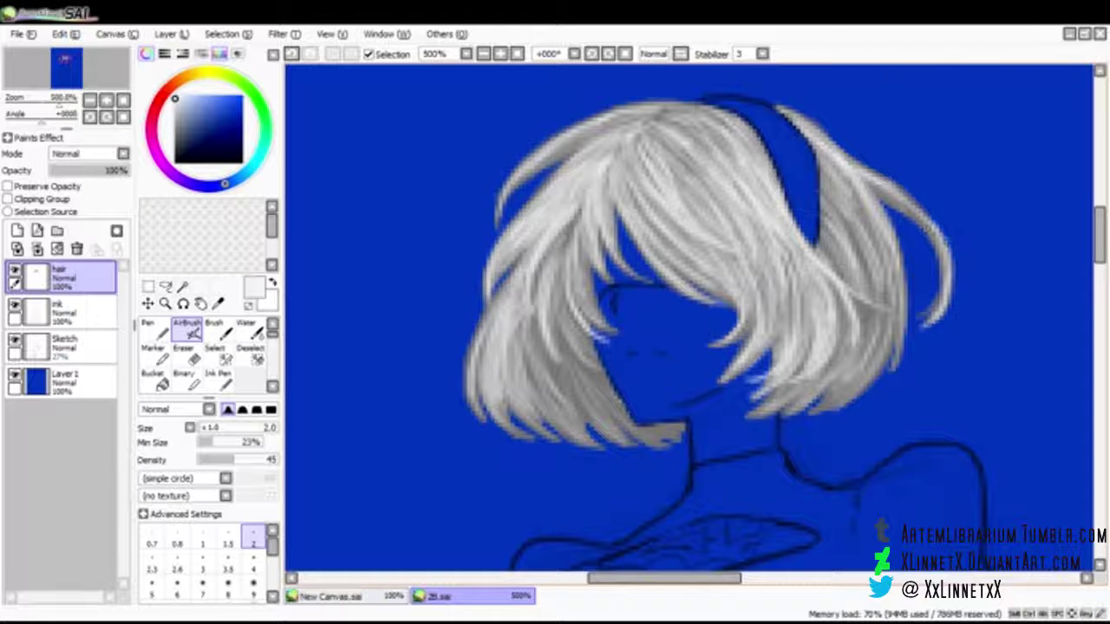
Step: Draw thin light grey flyaway strands just outside the hair outline on both sides of the head
left_click_drag(474, 303, 445, 360)
mouse_move(475, 317)
left_mouse_down()
mouse_move(442, 390)
mouse_move(417, 371)
left_mouse_up()
key("ctrl+z")
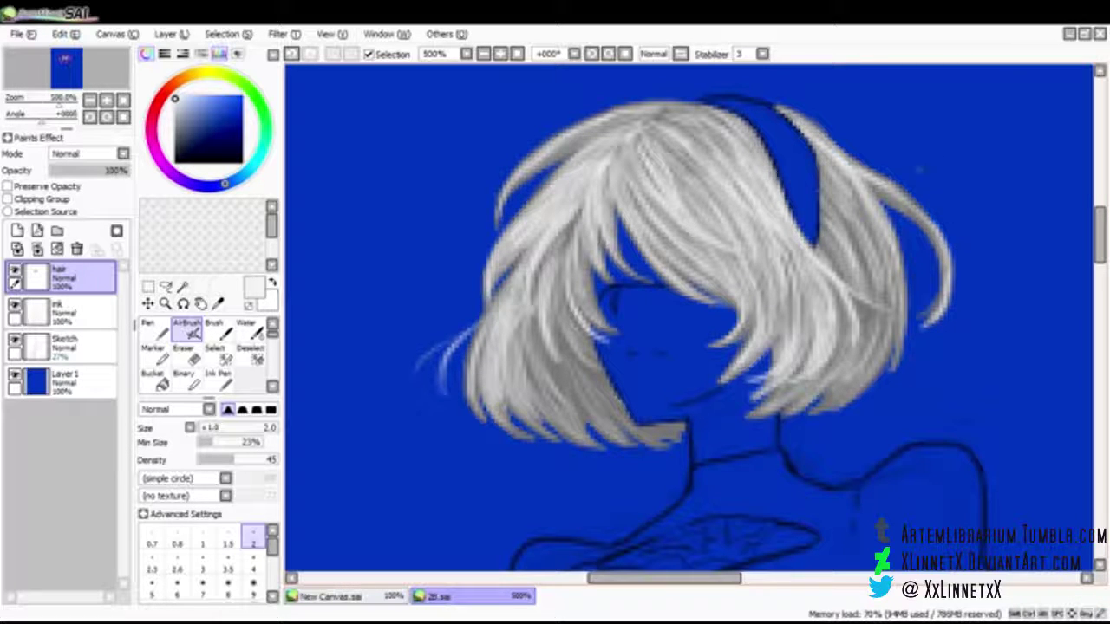
left_click_drag(942, 224, 966, 266)
mouse_move(926, 206)
left_mouse_down()
mouse_move(967, 276)
mouse_move(954, 235)
left_mouse_up()
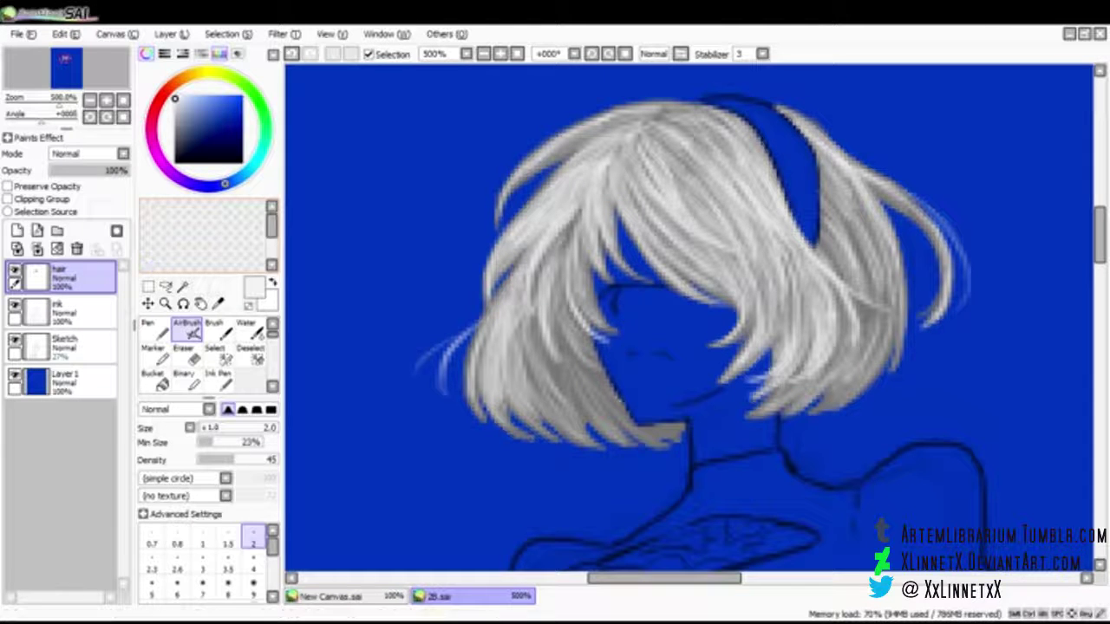
Step: Add a new layer directly below the hair layer and name it everythingelse
left_click(17, 230)
left_click_drag(80, 278, 80, 314)
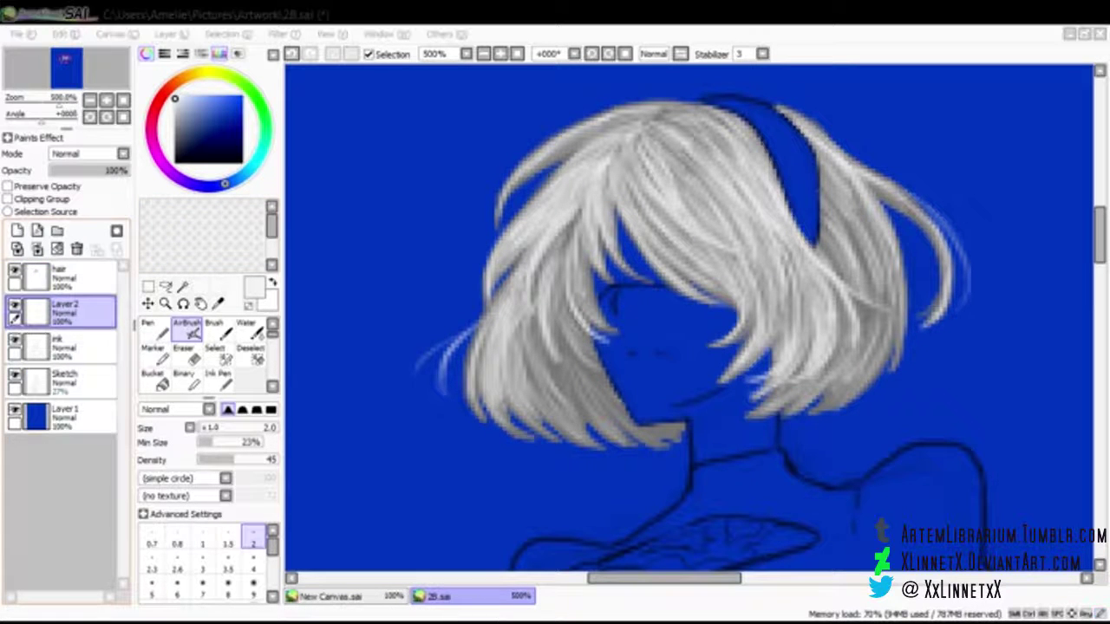
double_click(80, 312)
type("skin")
key("Return")
key("Return")
Step: Choose a muted tan skin colour and paint a first patch beside the hair at the face's edge with density 100
left_click(175, 84)
left_click_drag(182, 102, 187, 118)
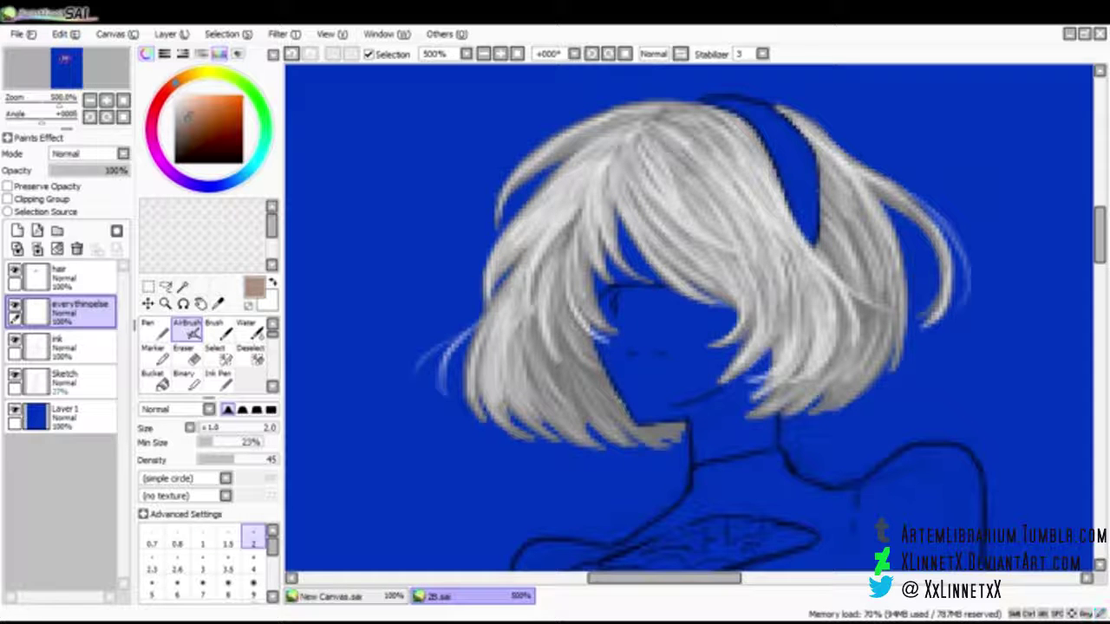
scroll(445, 482, "down", 3)
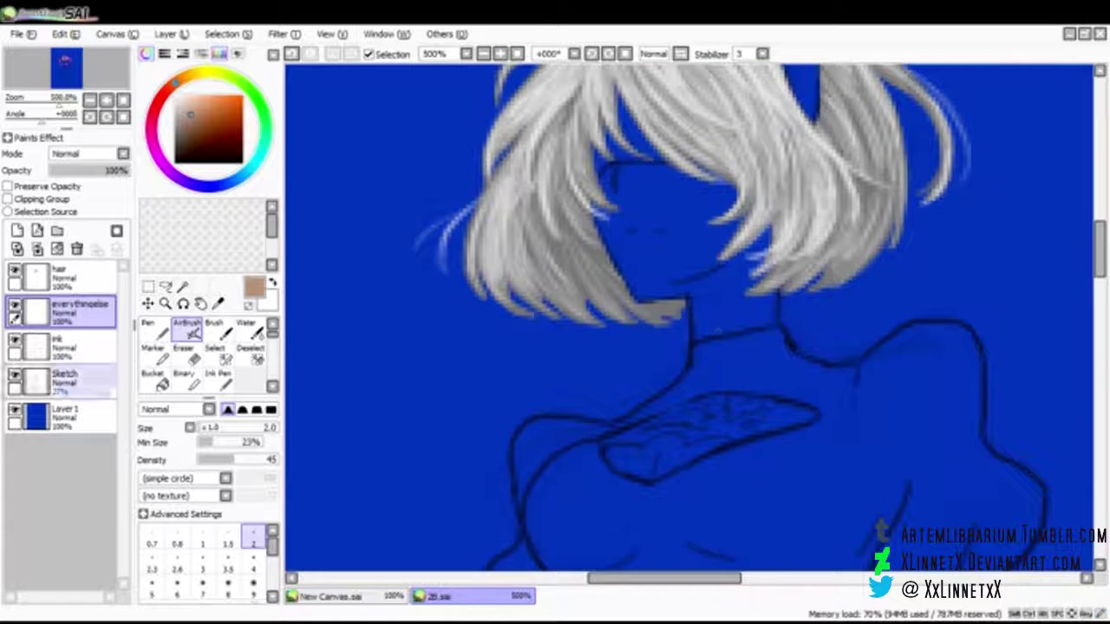
scroll(791, 347, "up", 2)
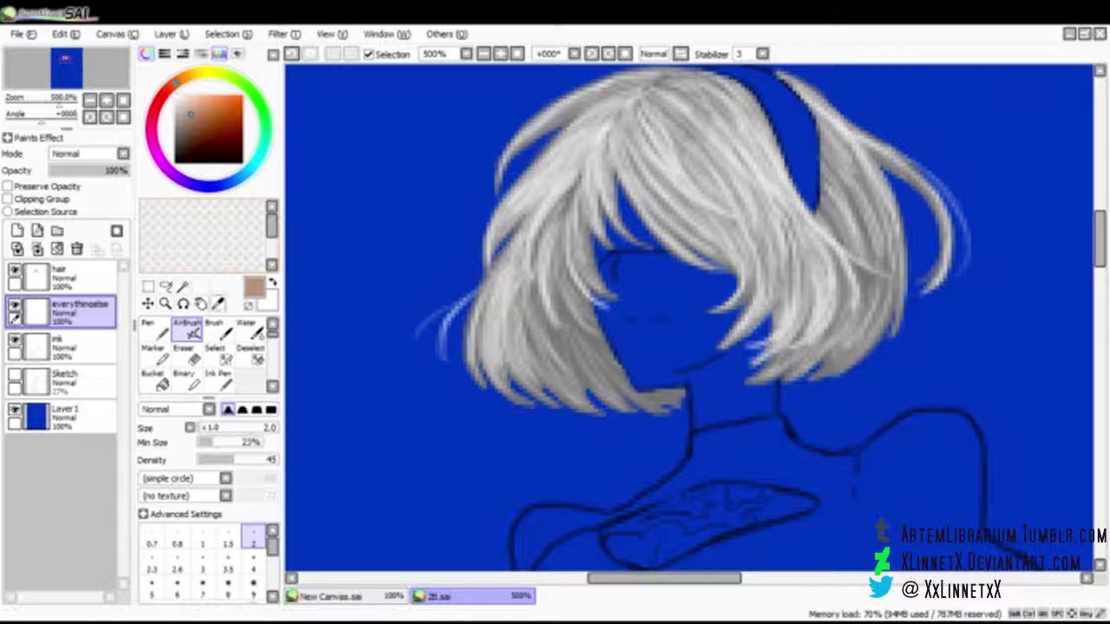
mouse_move(606, 270)
left_mouse_down()
mouse_move(602, 282)
mouse_move(604, 265)
left_mouse_up()
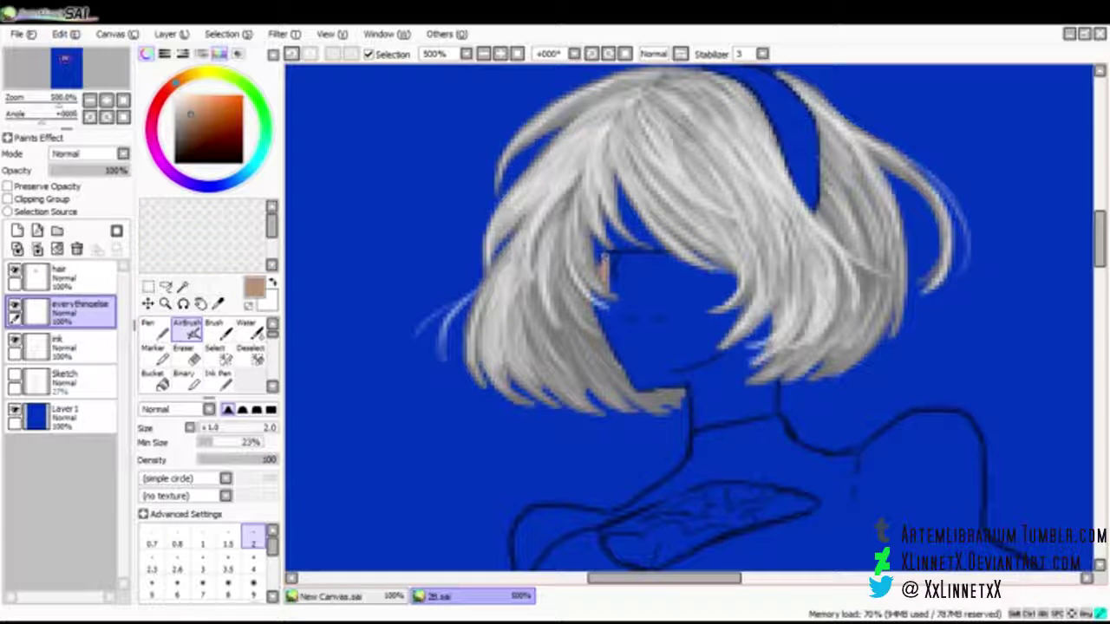
Step: Move the everythingelse layer below the ink layer and paint the tan base along the cheek edge and chin
left_click_drag(78, 310, 78, 345)
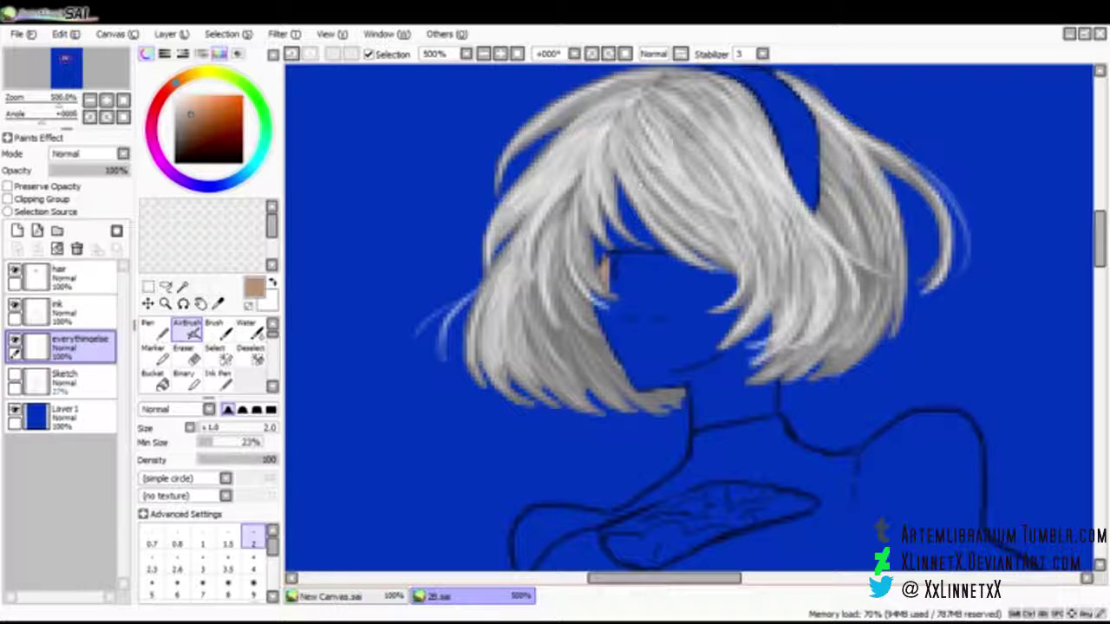
mouse_move(608, 265)
left_mouse_down()
mouse_move(607, 333)
mouse_move(600, 295)
left_mouse_up()
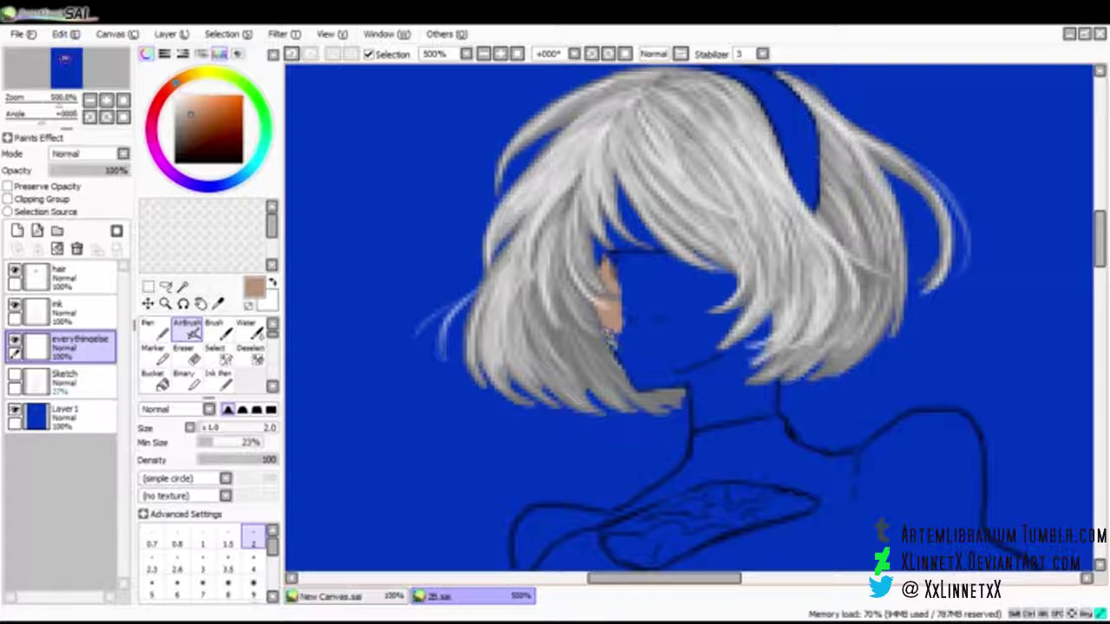
mouse_move(610, 336)
left_mouse_down()
mouse_move(619, 361)
mouse_move(639, 337)
mouse_move(640, 383)
mouse_move(676, 390)
mouse_move(737, 346)
left_mouse_up()
left_click_drag(641, 381, 720, 359)
Step: Paint the tan skin base over the jaw, neck and hair-side cheek with brush sizes 3 and 4
left_click(202, 561)
left_click_drag(632, 368, 736, 346)
left_click_drag(668, 359, 768, 324)
left_click_drag(727, 368, 697, 428)
mouse_move(696, 390)
left_mouse_down()
mouse_move(709, 447)
mouse_move(737, 373)
mouse_move(728, 447)
left_mouse_up()
left_click(252, 562)
mouse_move(737, 364)
left_mouse_down()
mouse_move(742, 442)
mouse_move(763, 351)
mouse_move(774, 435)
left_mouse_up()
left_click_drag(778, 409, 770, 289)
left_click_drag(743, 348, 735, 215)
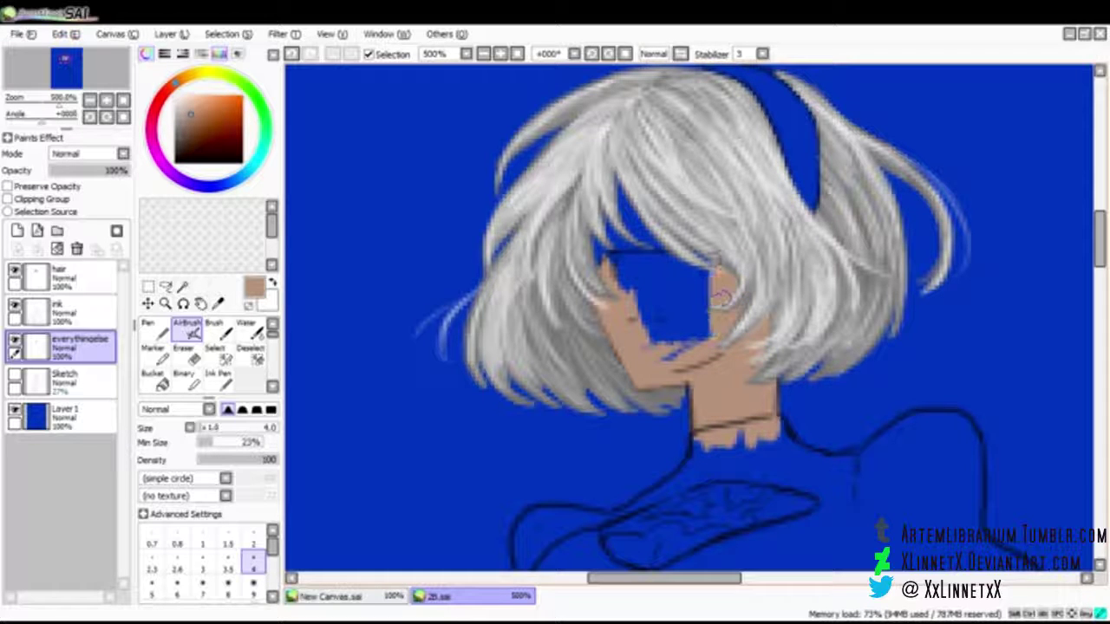
Step: Fill the rest of the face and the chest opening of the outfit with the tan skin base
left_click_drag(709, 340, 701, 251)
left_click_drag(698, 325, 678, 218)
left_click_drag(673, 302, 660, 232)
left_click_drag(647, 232, 643, 314)
mouse_move(638, 303)
left_mouse_down()
mouse_move(621, 225)
mouse_move(596, 274)
left_mouse_up()
mouse_move(649, 342)
left_mouse_down()
mouse_move(660, 299)
mouse_move(672, 352)
left_mouse_up()
mouse_move(684, 348)
left_mouse_down()
mouse_move(679, 303)
mouse_move(694, 347)
left_mouse_up()
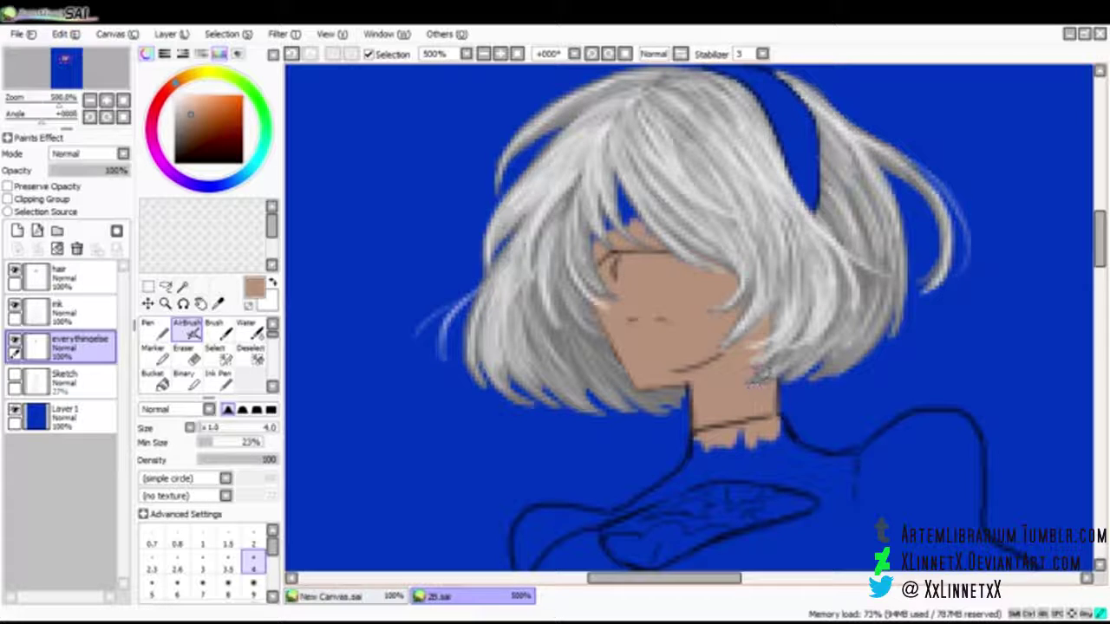
scroll(988, 317, "down", 3)
mouse_move(676, 373)
left_mouse_down()
mouse_move(737, 360)
mouse_move(819, 373)
mouse_move(629, 433)
mouse_move(598, 424)
mouse_move(676, 390)
mouse_move(763, 399)
mouse_move(733, 347)
left_mouse_up()
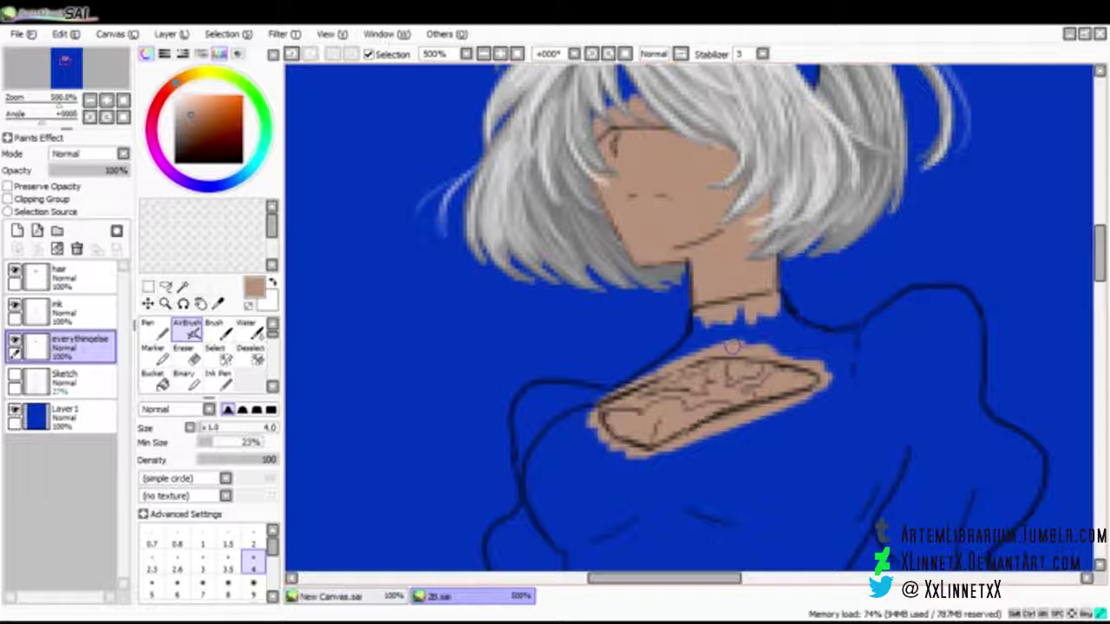
Step: Paint pale skin highlights along the face's outer cheek down to the chin with density 41 and brush size 2.3
mouse_move(1099, 256)
left_mouse_down()
mouse_move(1099, 344)
mouse_move(1099, 246)
left_mouse_up()
left_click_drag(190, 113, 177, 94)
left_click(231, 460)
key("bracketleft")
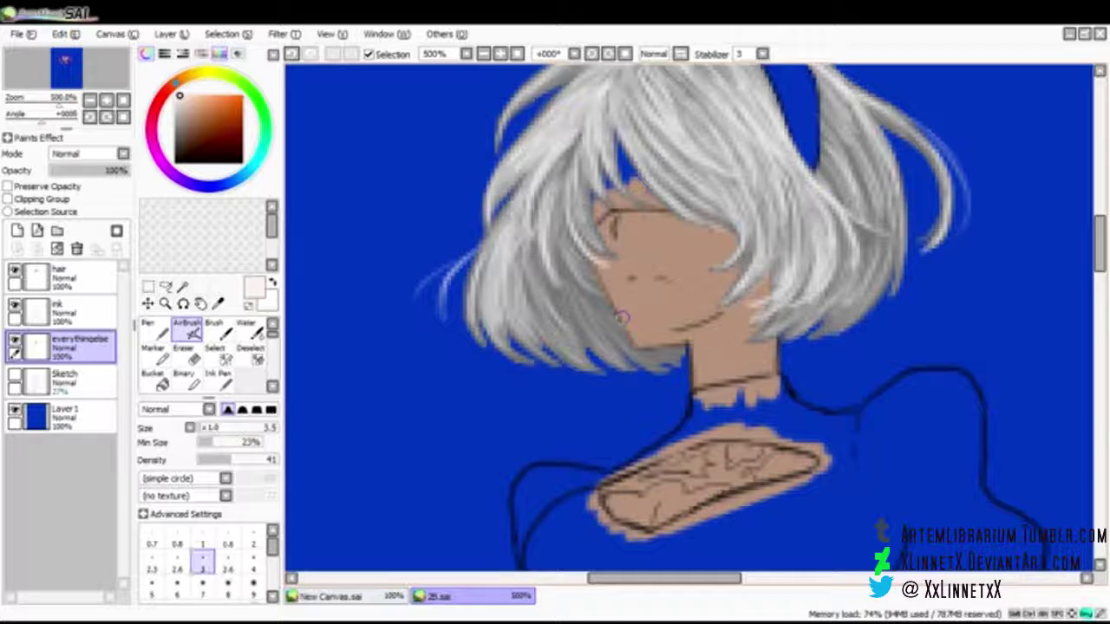
key("bracketleft")
key("bracketleft")
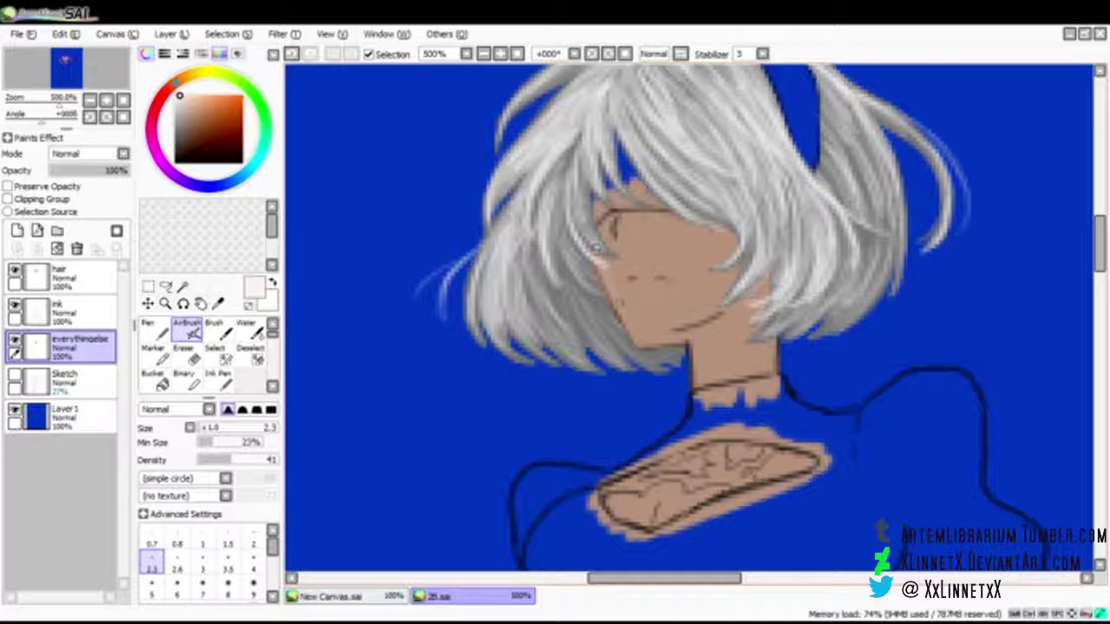
left_click_drag(604, 264, 649, 342)
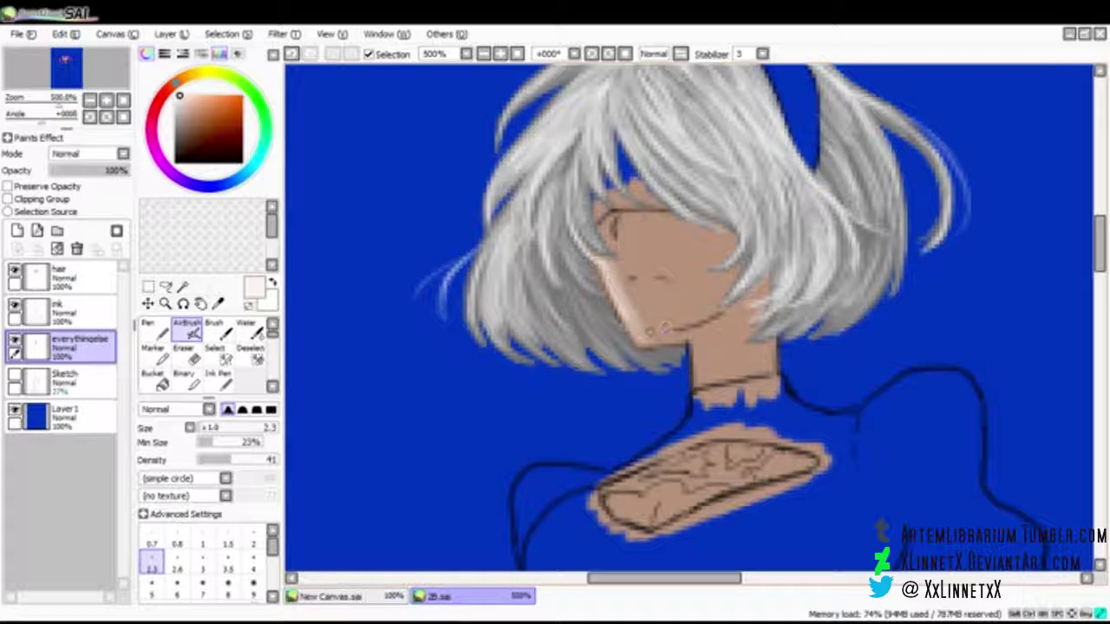
mouse_move(602, 229)
left_mouse_down()
mouse_move(632, 308)
mouse_move(615, 279)
left_mouse_up()
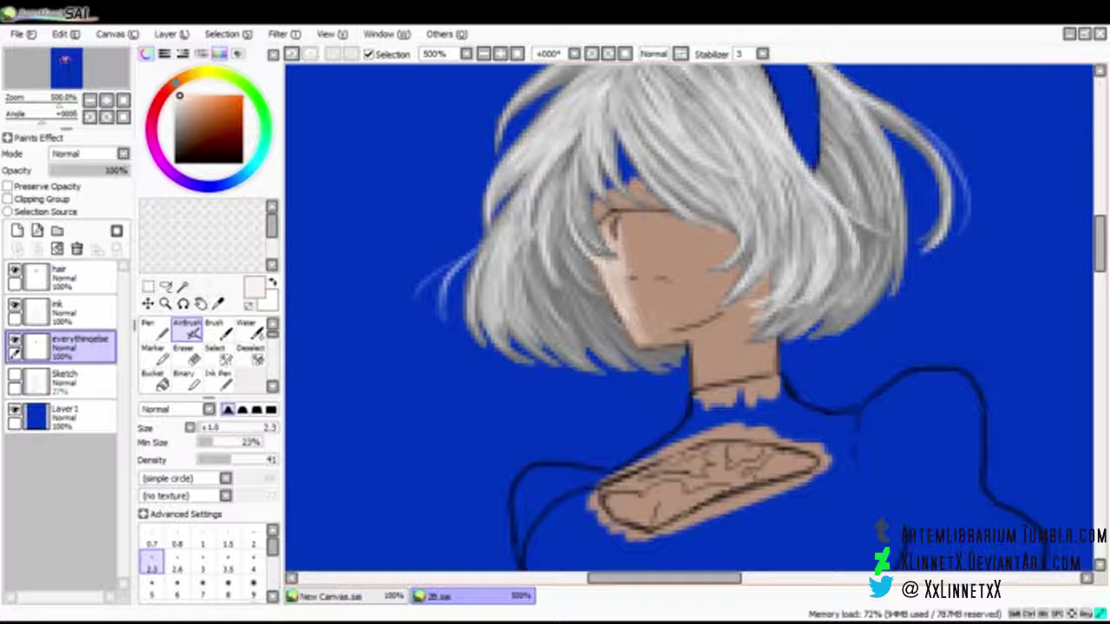
left_click_drag(630, 310, 640, 342)
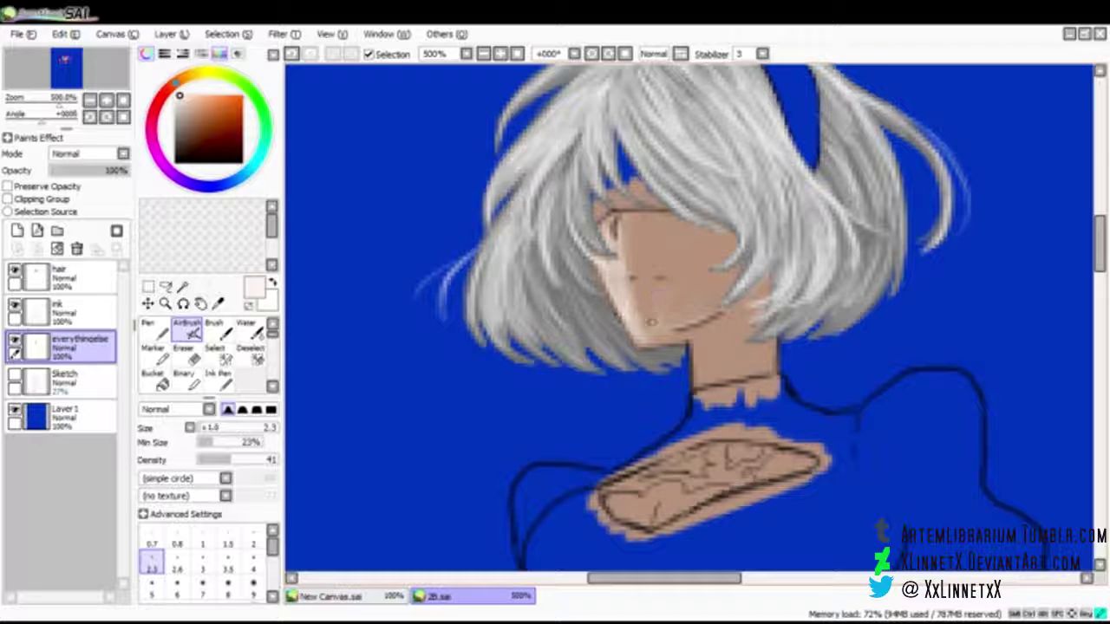
Step: Lighten the chin, jawline and neck with pale skin strokes at brush size 3.5
key("bracketright")
key("bracketright")
key("bracketright")
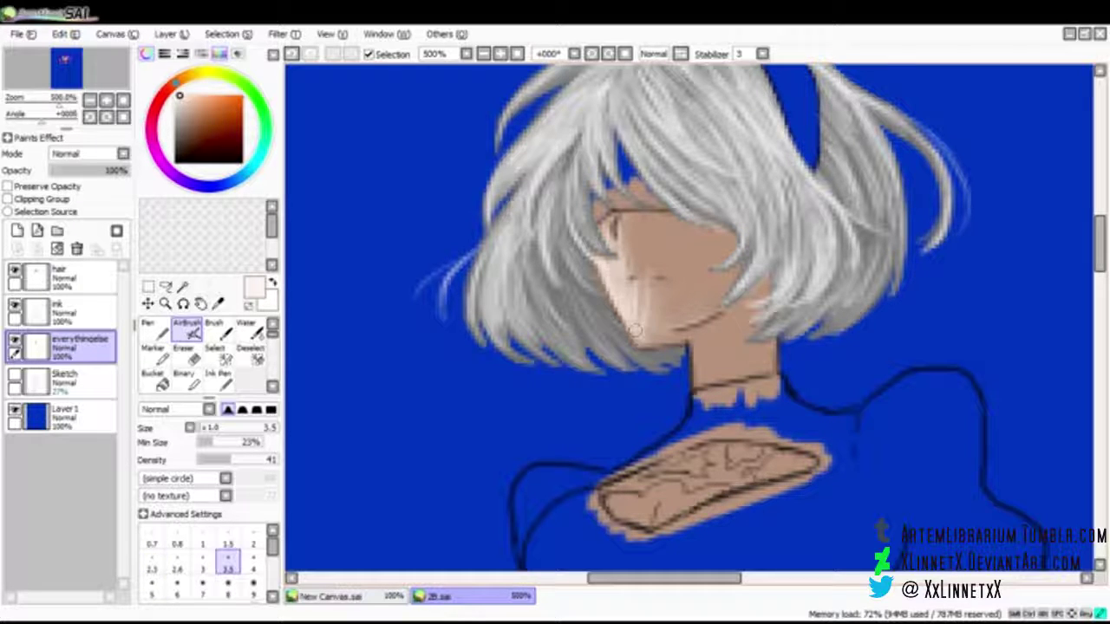
left_click_drag(689, 307, 646, 336)
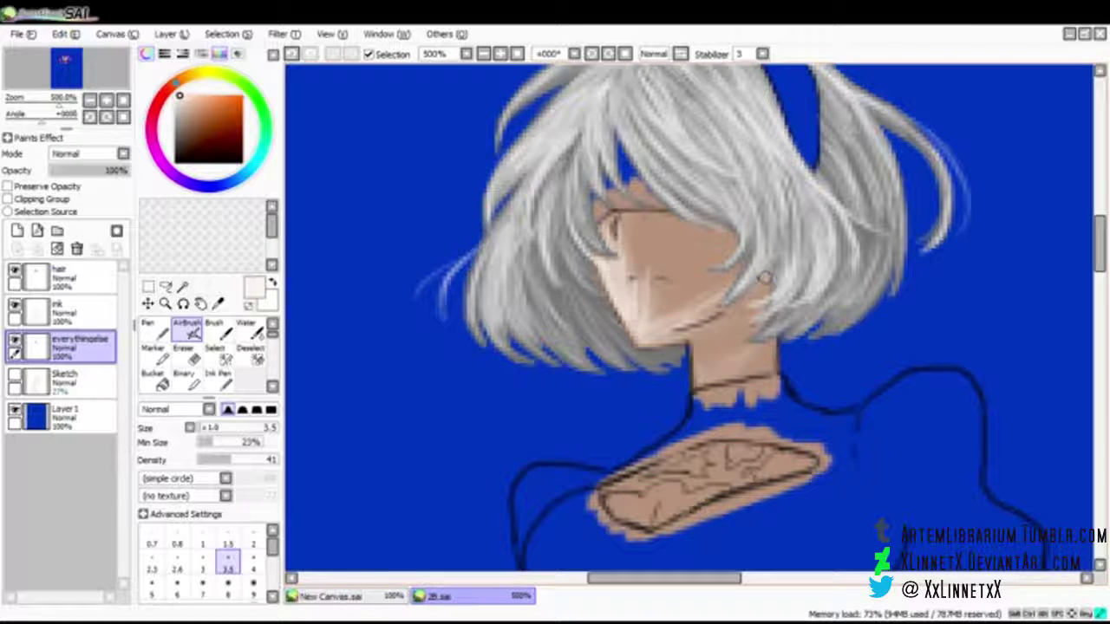
mouse_move(770, 340)
left_mouse_down()
mouse_move(744, 375)
mouse_move(767, 370)
mouse_move(711, 378)
mouse_move(737, 347)
mouse_move(700, 359)
left_mouse_up()
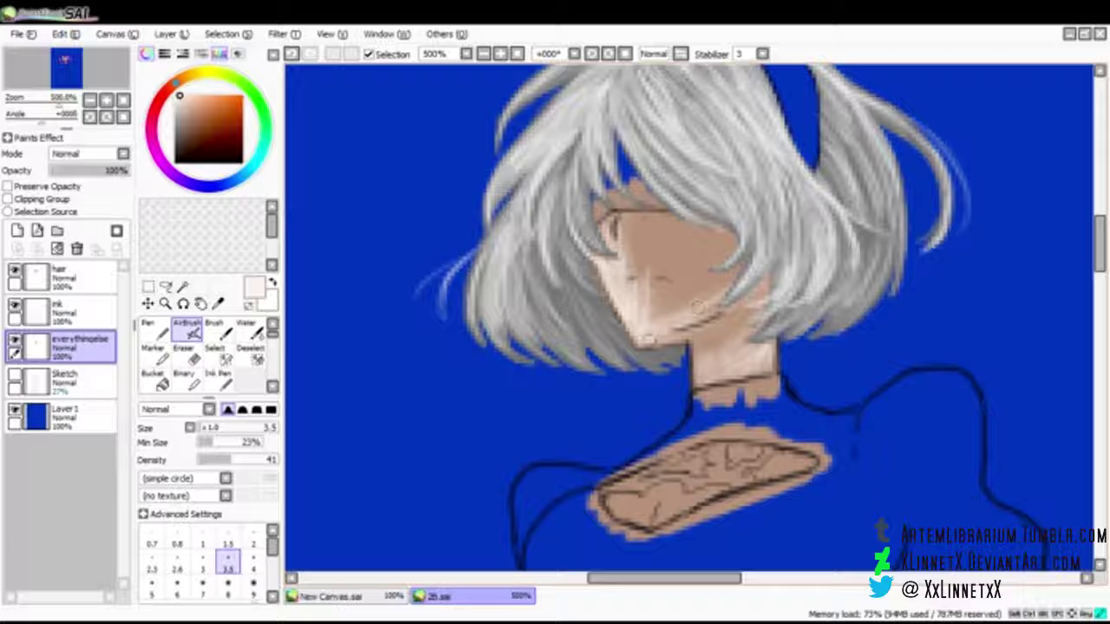
Step: Build up pale skin strokes over the hair-side cheek, the upper face and the remaining tan areas down to the neck
left_click_drag(716, 300, 685, 323)
left_click_drag(734, 277, 662, 311)
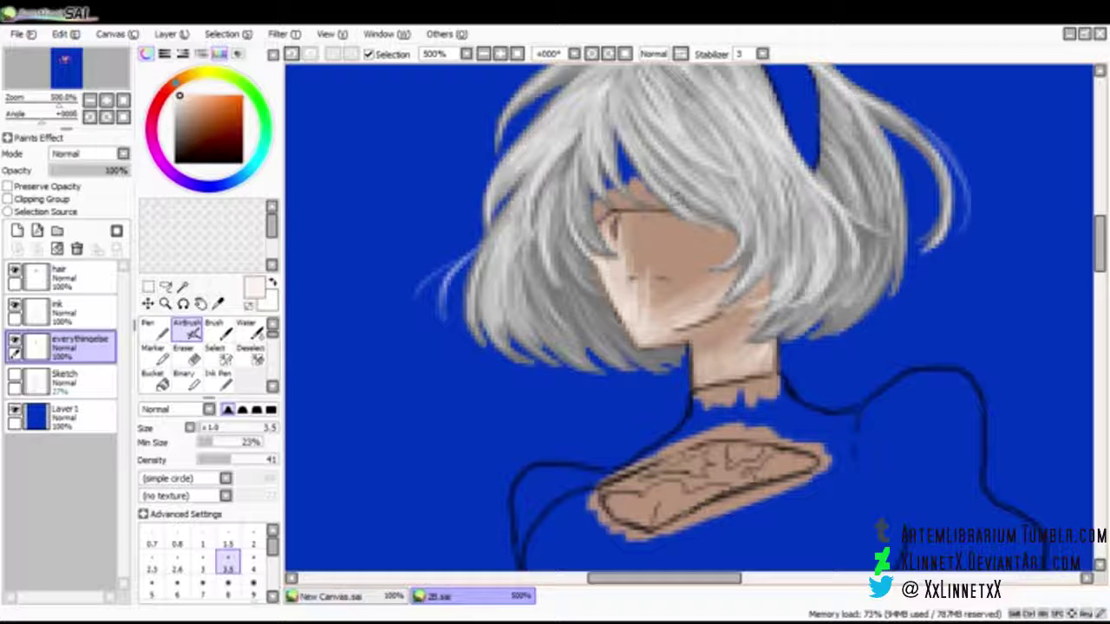
left_click_drag(732, 247, 713, 283)
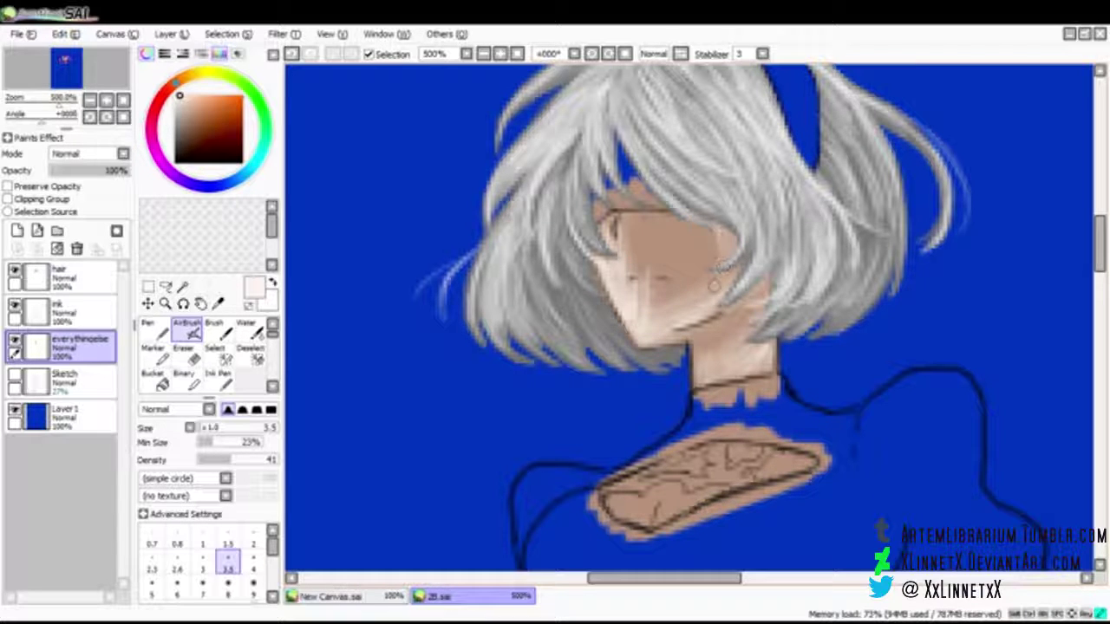
mouse_move(635, 234)
left_mouse_down()
mouse_move(629, 265)
mouse_move(637, 232)
left_mouse_up()
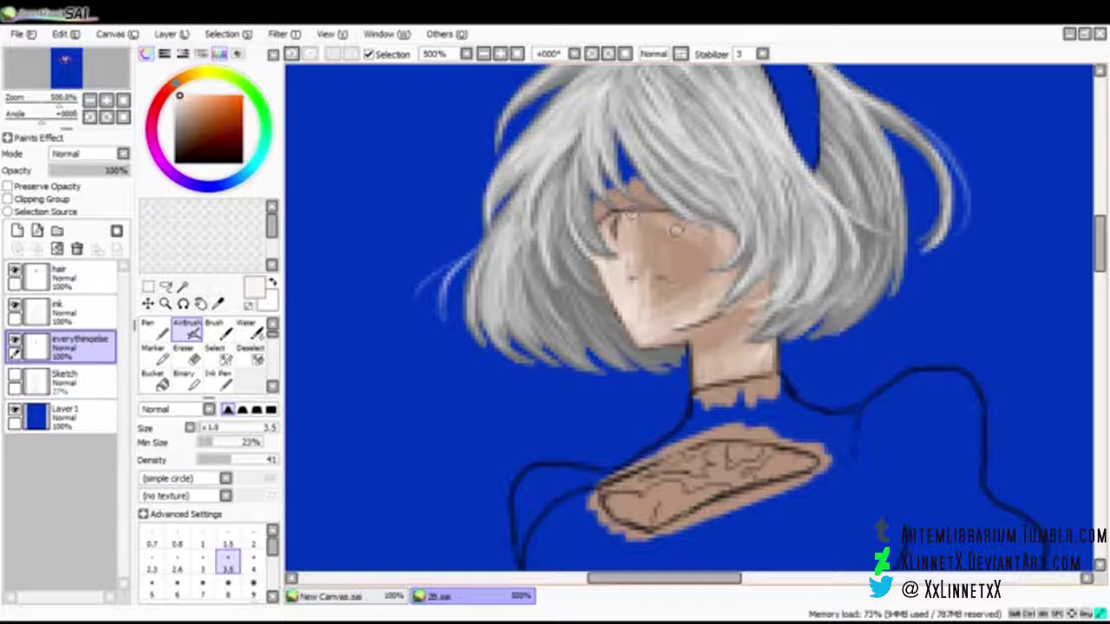
mouse_move(621, 232)
left_mouse_down()
mouse_move(645, 239)
mouse_move(672, 291)
mouse_move(667, 321)
mouse_move(667, 278)
mouse_move(649, 296)
mouse_move(675, 251)
mouse_move(646, 243)
mouse_move(706, 260)
mouse_move(694, 279)
mouse_move(654, 241)
mouse_move(638, 267)
mouse_move(640, 299)
mouse_move(728, 375)
mouse_move(768, 358)
mouse_move(737, 365)
left_mouse_up()
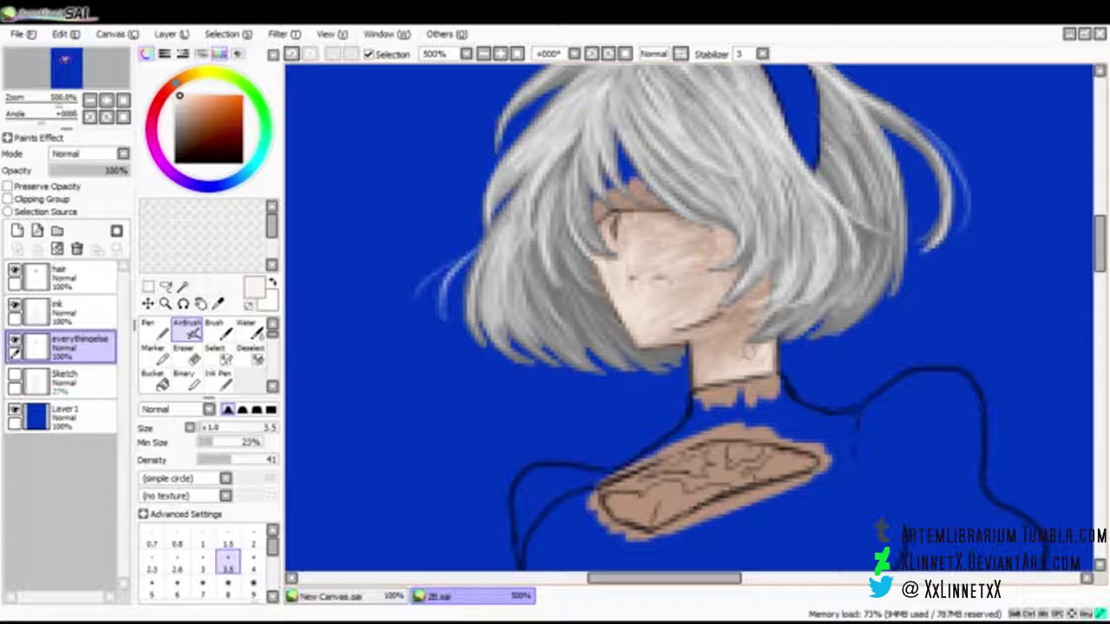
Step: Blend the pale and tan skin strokes across the face with the Water tool, raising its brush size to 3
left_click(251, 330)
left_click_drag(640, 244, 658, 251)
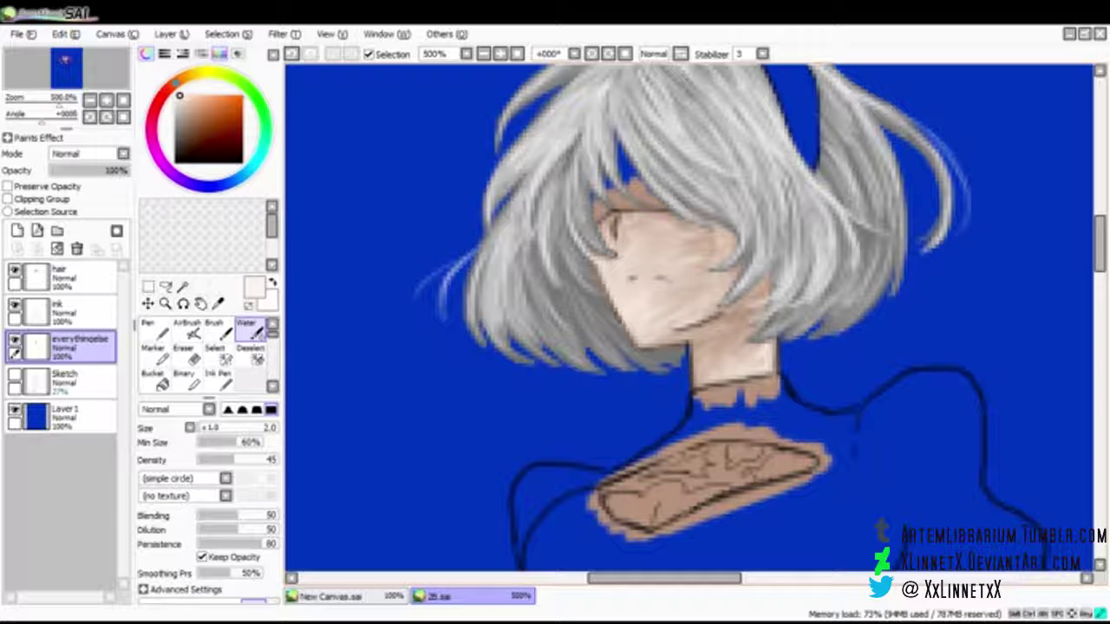
mouse_move(615, 241)
left_mouse_down()
mouse_move(686, 256)
mouse_move(687, 336)
mouse_move(654, 291)
mouse_move(638, 304)
mouse_move(639, 331)
mouse_move(714, 305)
mouse_move(675, 304)
mouse_move(707, 289)
mouse_move(693, 290)
mouse_move(700, 304)
mouse_move(678, 292)
mouse_move(733, 270)
left_mouse_up()
key("]")
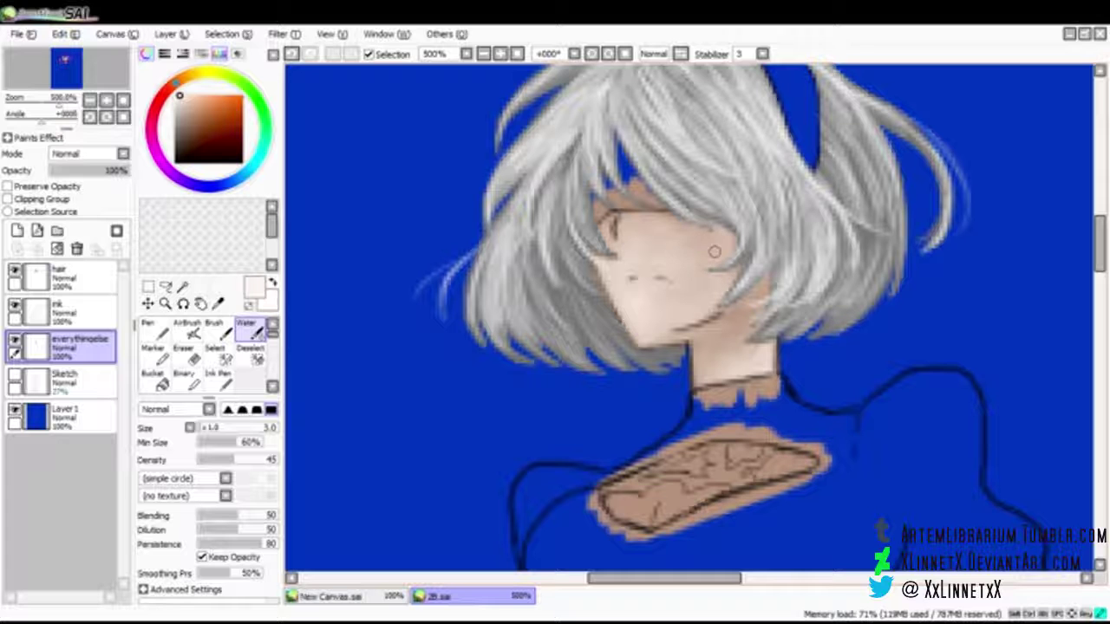
Step: Raise the AirBrush density to 100 and paint pale highlights along the outer cheek and chin
left_click(186, 329)
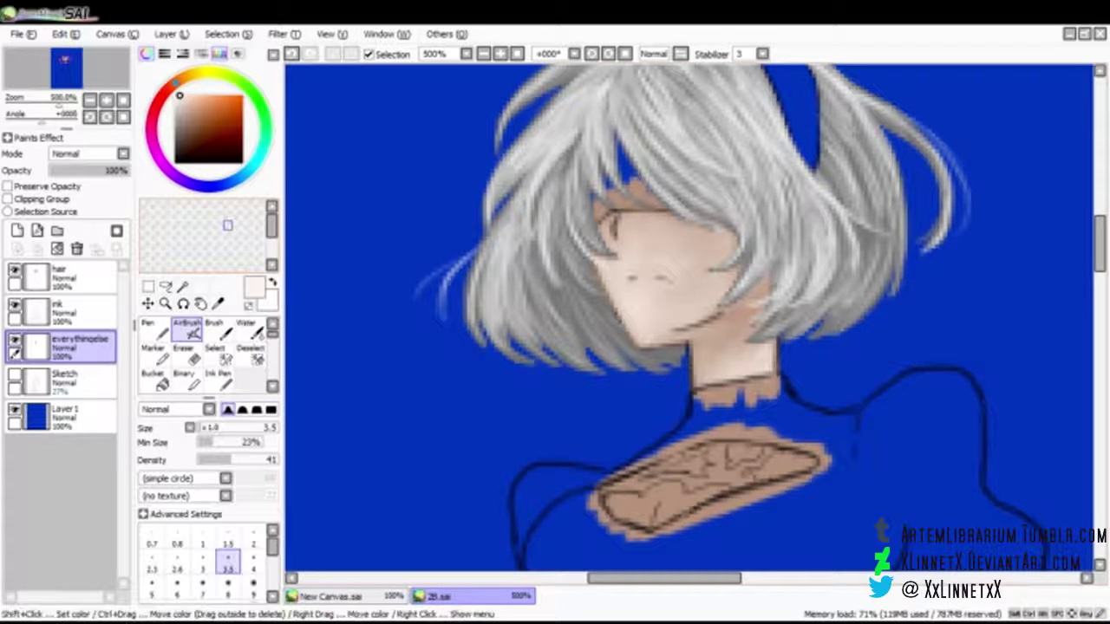
left_click(263, 460)
left_click_drag(263, 460, 278, 461)
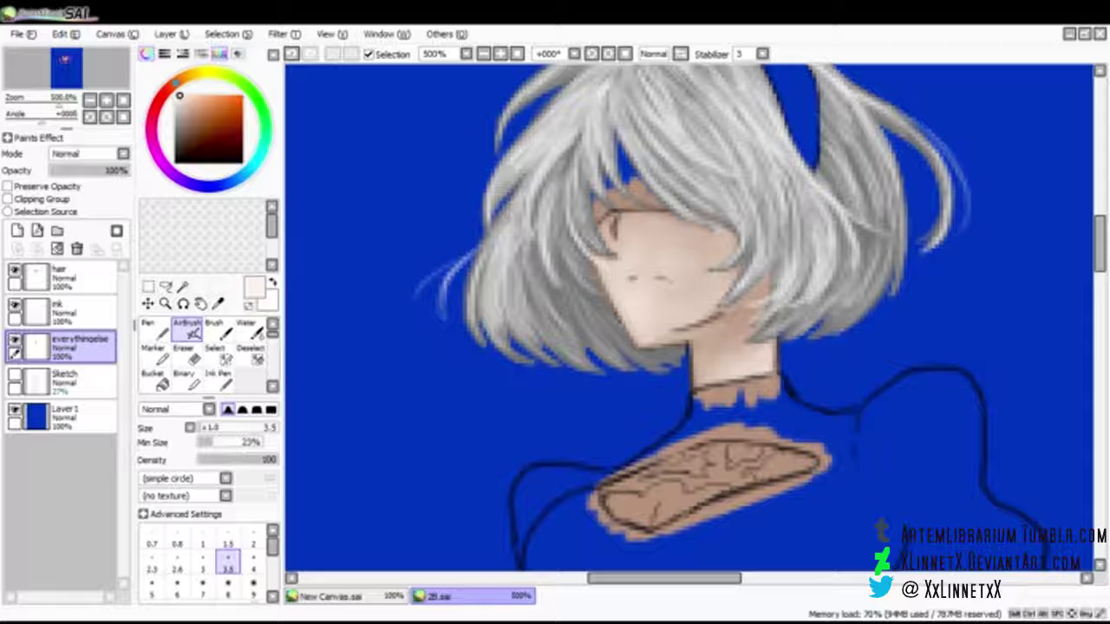
mouse_move(619, 288)
left_mouse_down()
mouse_move(631, 328)
mouse_move(660, 336)
left_mouse_up()
key("alt+Tab")
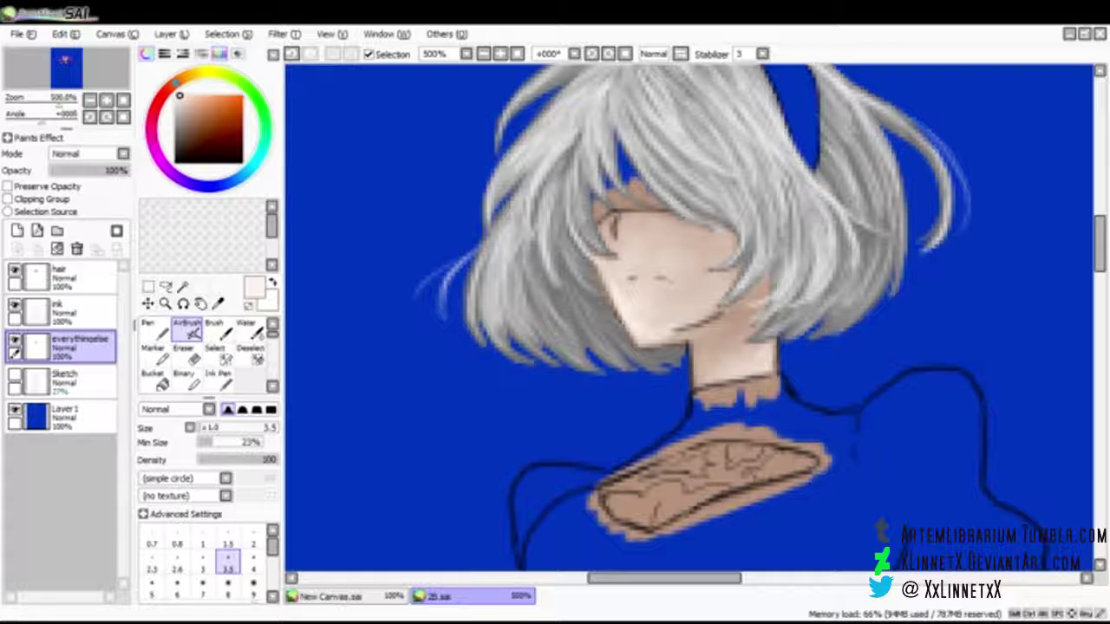
Step: Add pale highlights to the face and neck at brush size 2 and blend them with the Water tool
left_click(151, 562)
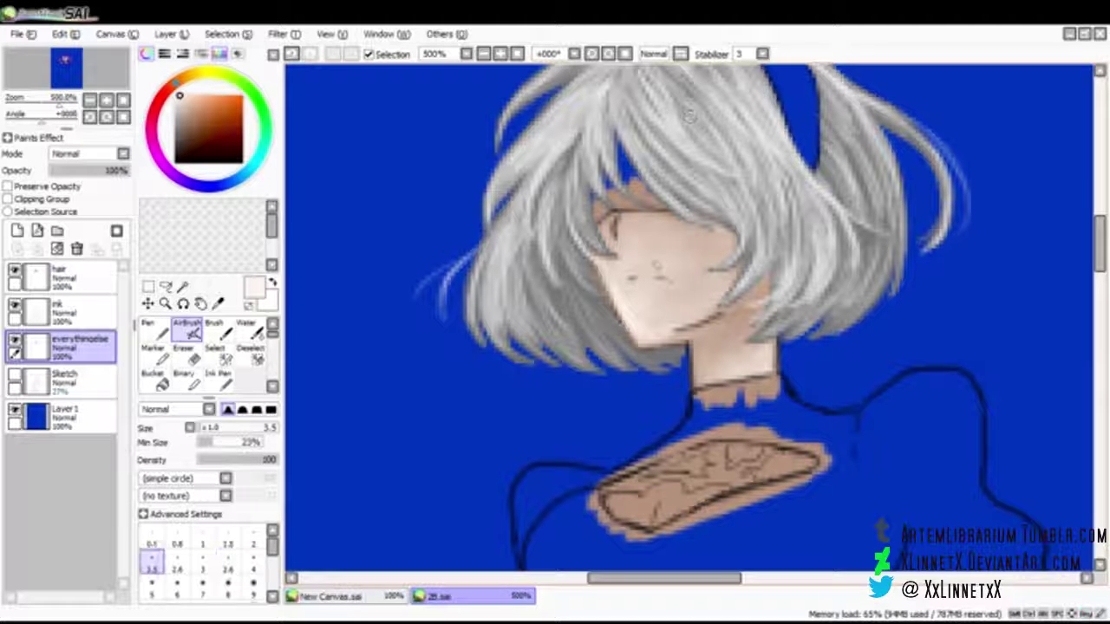
key("bracketleft")
key("bracketleft")
key("bracketleft")
key("bracketleft")
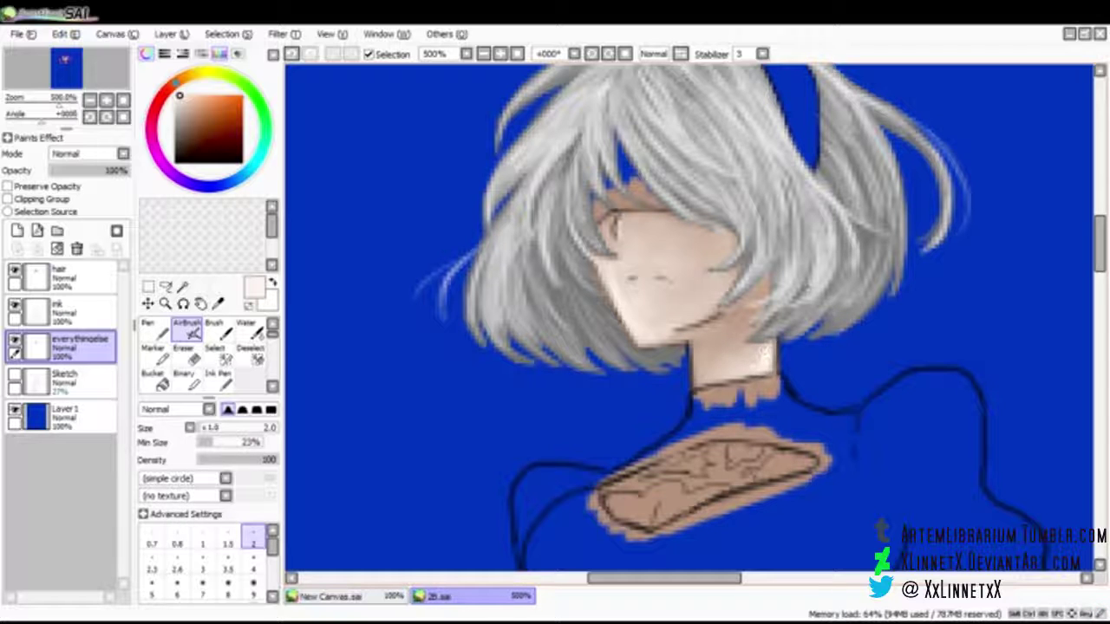
left_click(250, 330)
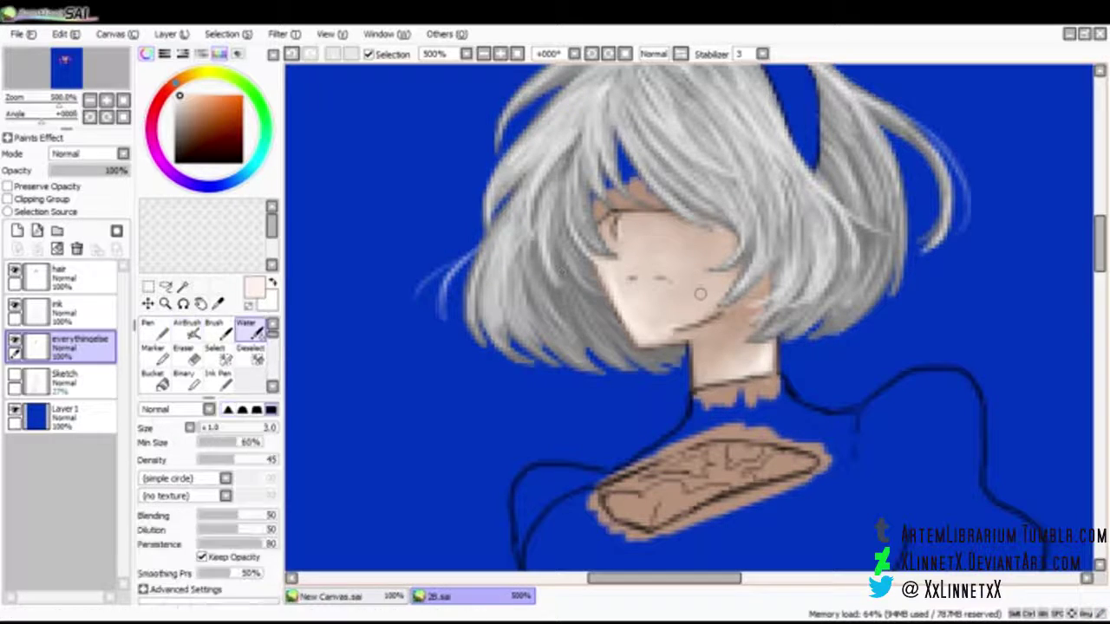
mouse_move(619, 267)
left_mouse_down()
mouse_move(620, 303)
mouse_move(669, 333)
mouse_move(675, 324)
left_mouse_up()
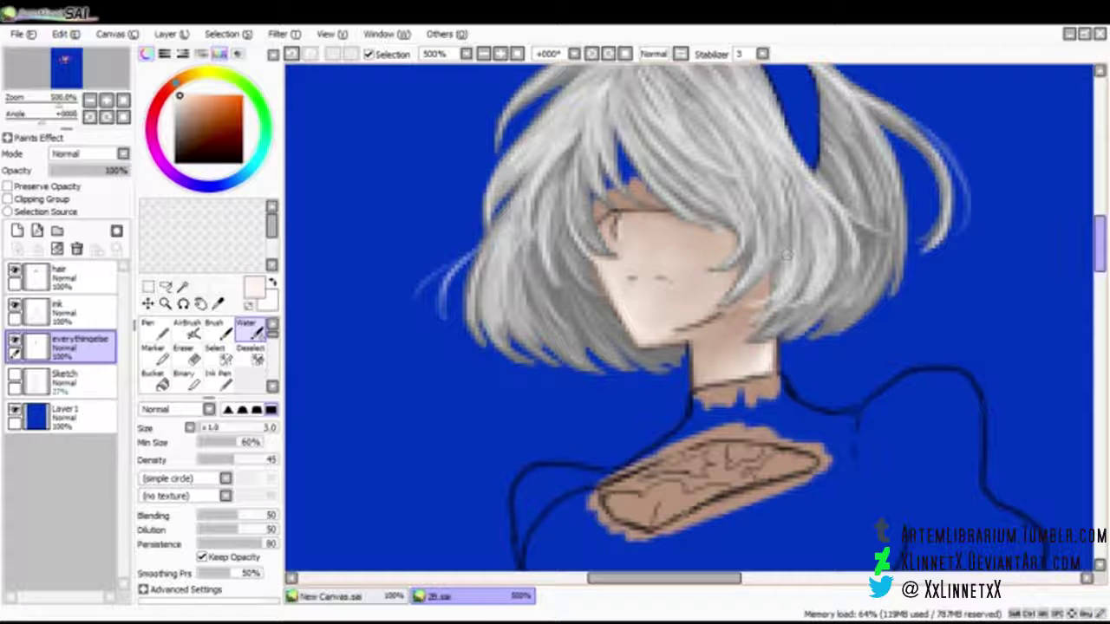
Step: Paint pale skin over the lower part of the chest opening with the AirBrush and blend it with the Water tool
scroll(787, 254, "down", 4)
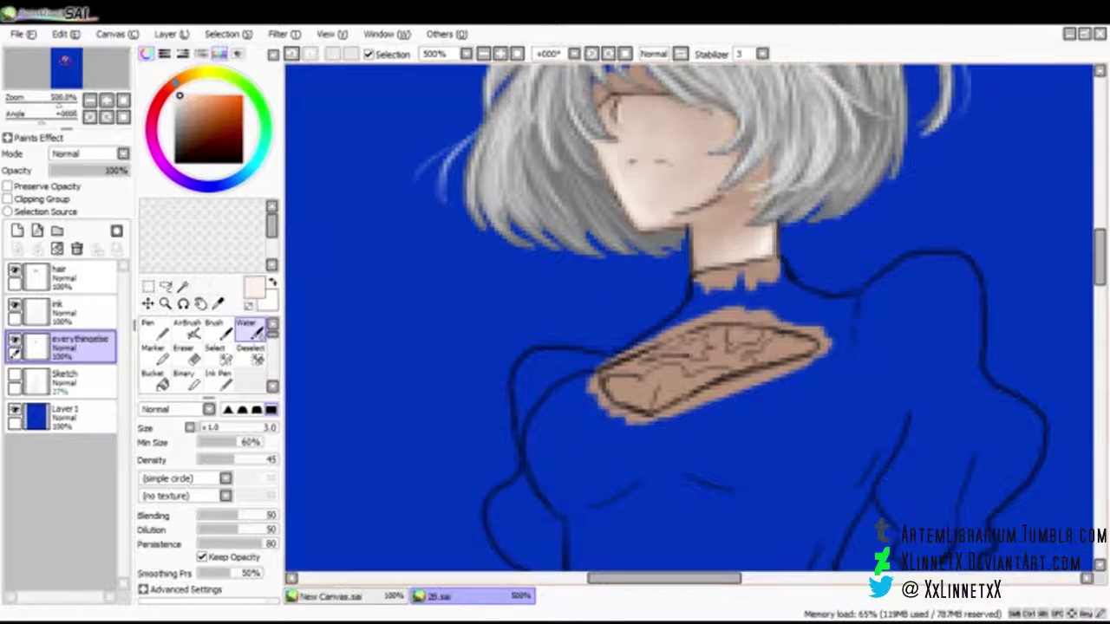
left_click(187, 330)
mouse_move(626, 379)
left_mouse_down()
mouse_move(620, 397)
mouse_move(637, 401)
mouse_move(619, 381)
mouse_move(662, 371)
mouse_move(673, 381)
mouse_move(663, 402)
mouse_move(686, 389)
mouse_move(678, 379)
mouse_move(636, 394)
mouse_move(701, 389)
mouse_move(723, 372)
left_mouse_up()
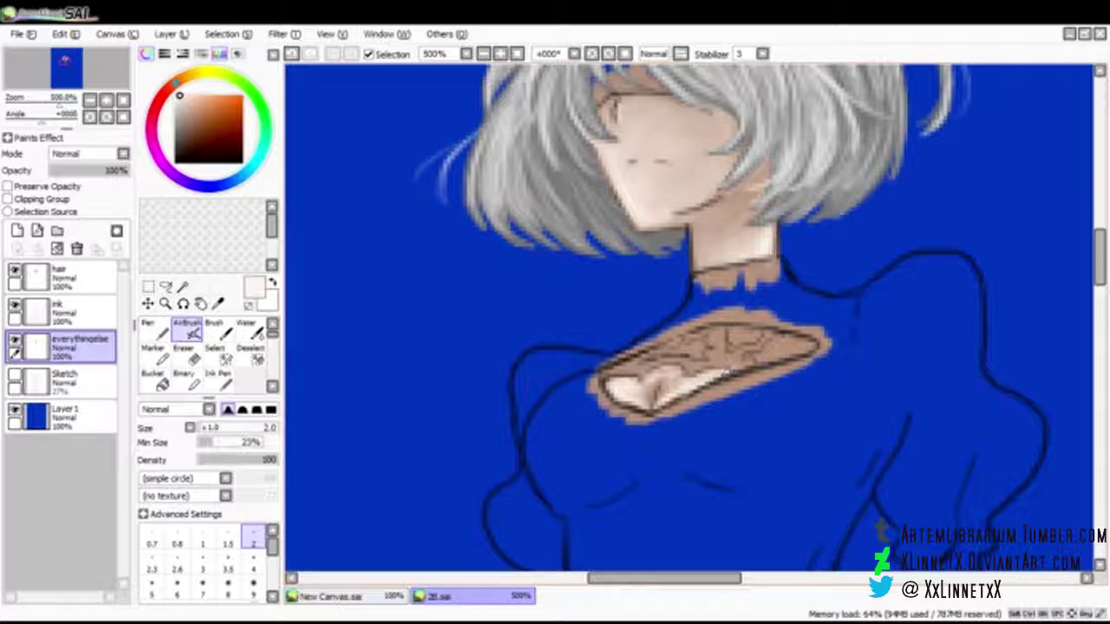
mouse_move(635, 370)
left_mouse_down()
mouse_move(618, 379)
mouse_move(692, 365)
mouse_move(662, 396)
left_mouse_up()
left_click_drag(653, 390, 644, 401)
left_click(246, 329)
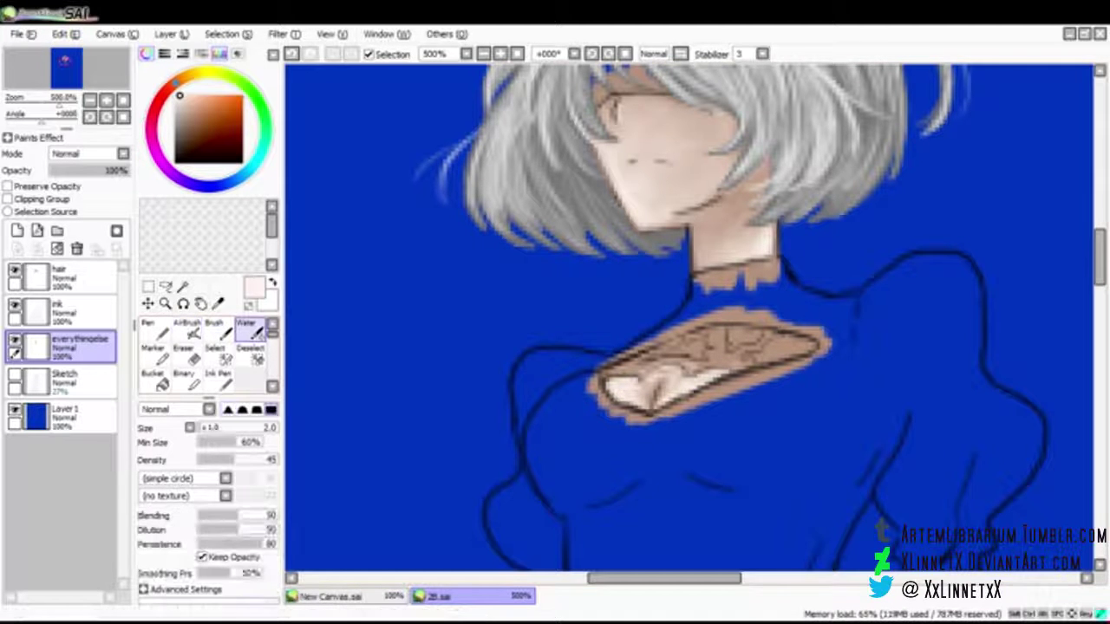
mouse_move(692, 371)
left_mouse_down()
mouse_move(613, 379)
mouse_move(657, 392)
mouse_move(719, 368)
mouse_move(649, 376)
mouse_move(635, 400)
left_mouse_up()
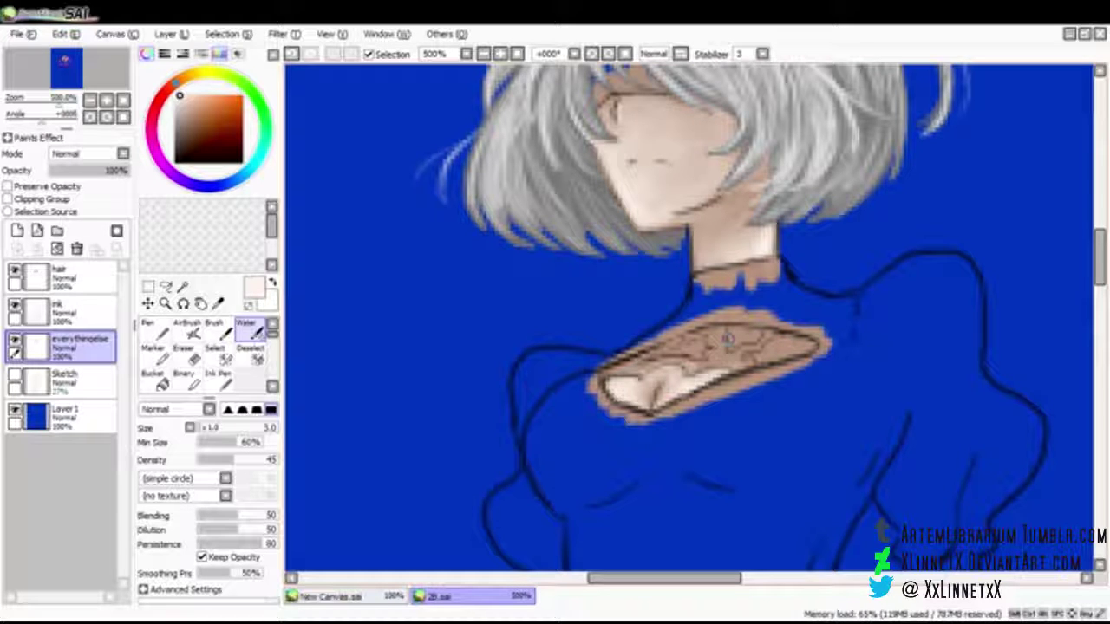
Step: Sample the tan skin colour from the chest opening and airbrush it over the small exposed skin patch on the legs
scroll(689, 317, "down", 5)
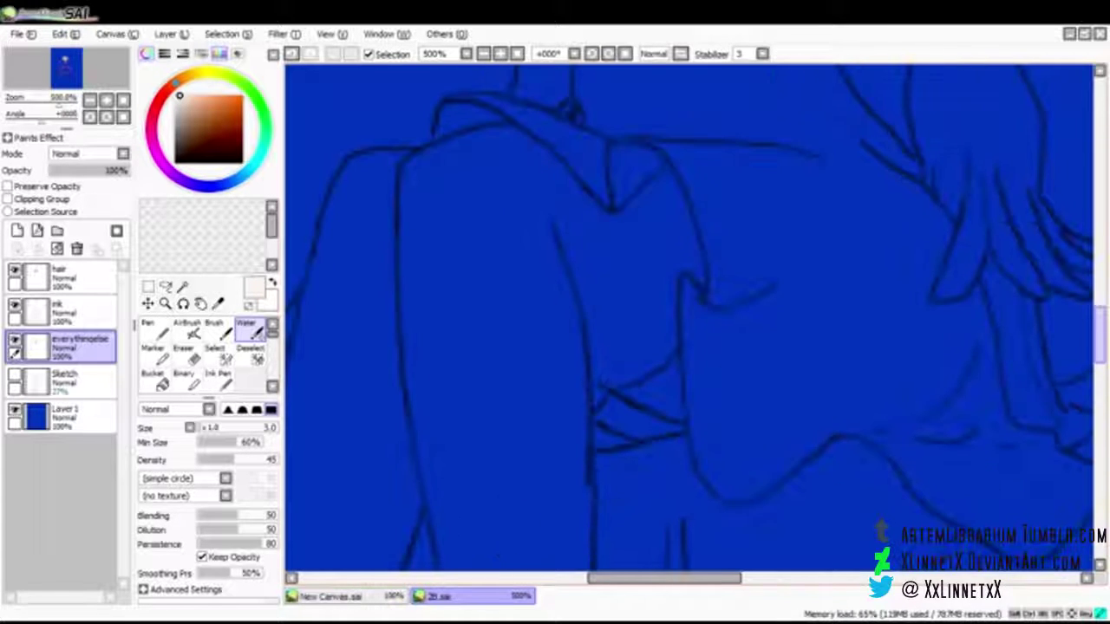
scroll(689, 316, "up", 5)
scroll(689, 316, "down", 6)
scroll(689, 316, "up", 5)
scroll(689, 317, "up", 3)
scroll(689, 316, "down", 1)
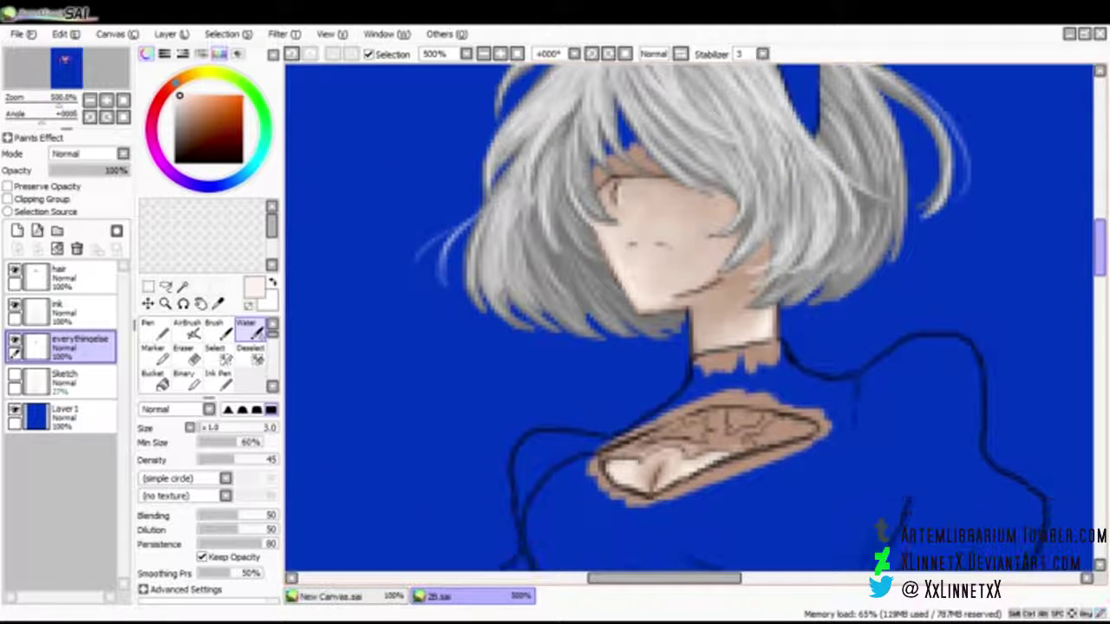
left_click(218, 303)
left_click(763, 404)
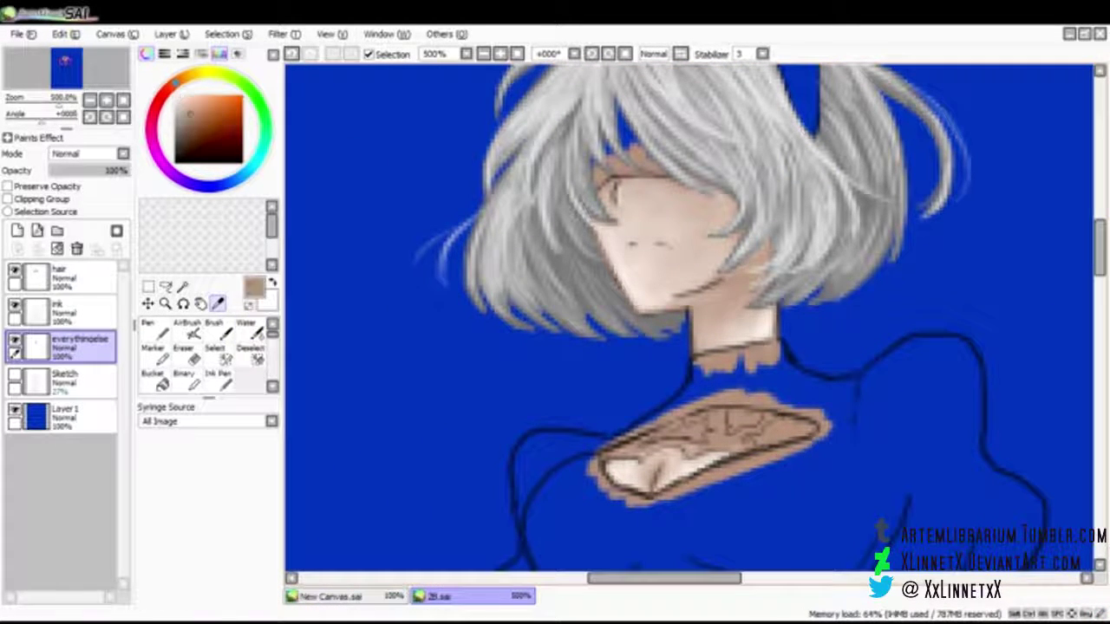
left_click(187, 330)
left_click_drag(1099, 247, 1100, 295)
scroll(689, 316, "down", 3)
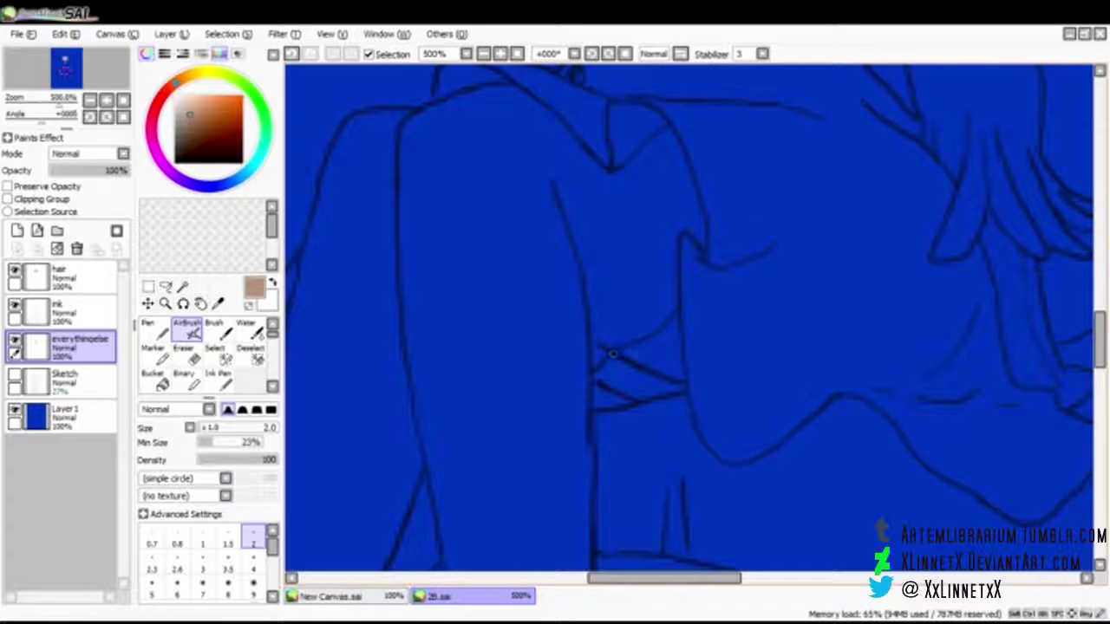
mouse_move(628, 387)
left_mouse_down()
mouse_move(611, 369)
mouse_move(633, 368)
mouse_move(606, 369)
mouse_move(689, 386)
mouse_move(642, 394)
mouse_move(602, 374)
mouse_move(604, 356)
mouse_move(654, 394)
mouse_move(642, 364)
mouse_move(650, 346)
mouse_move(680, 364)
mouse_move(659, 333)
mouse_move(679, 306)
left_mouse_up()
mouse_move(686, 387)
left_mouse_down()
mouse_move(621, 386)
mouse_move(695, 387)
left_mouse_up()
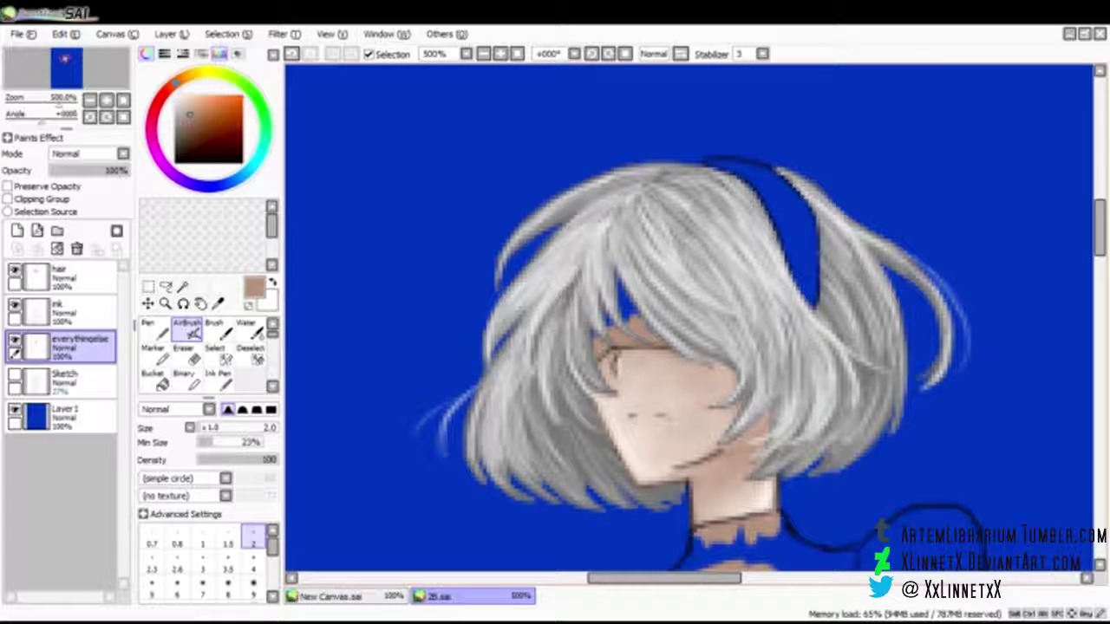
Step: Choose a near-black grey and fill the blindfold beneath the fringe and the headband
left_click_drag(176, 156, 174, 153)
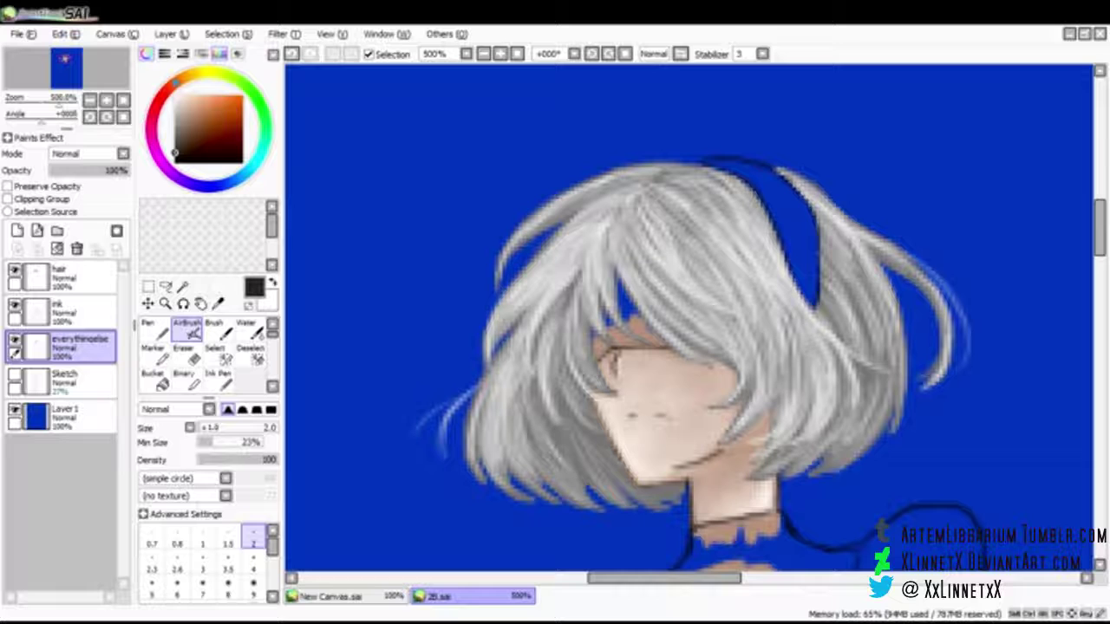
mouse_move(619, 278)
left_mouse_down()
mouse_move(663, 342)
mouse_move(631, 343)
mouse_move(612, 329)
mouse_move(651, 344)
mouse_move(625, 339)
mouse_move(596, 361)
mouse_move(641, 343)
mouse_move(602, 353)
left_mouse_up()
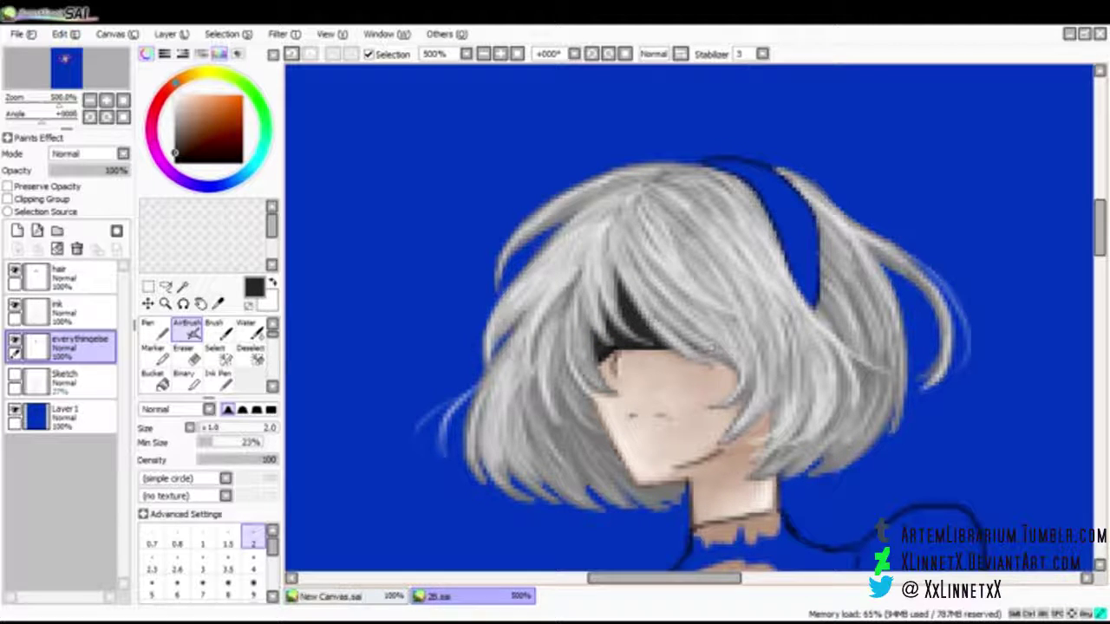
mouse_move(805, 276)
left_mouse_down()
mouse_move(785, 232)
mouse_move(792, 217)
mouse_move(751, 177)
left_mouse_up()
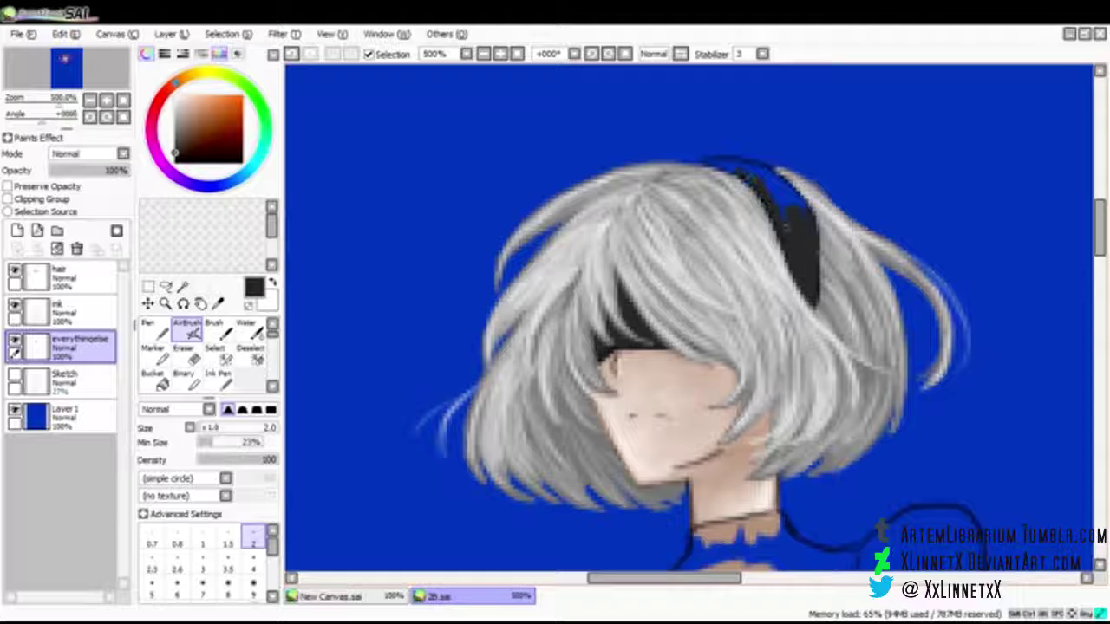
left_click_drag(785, 186, 756, 164)
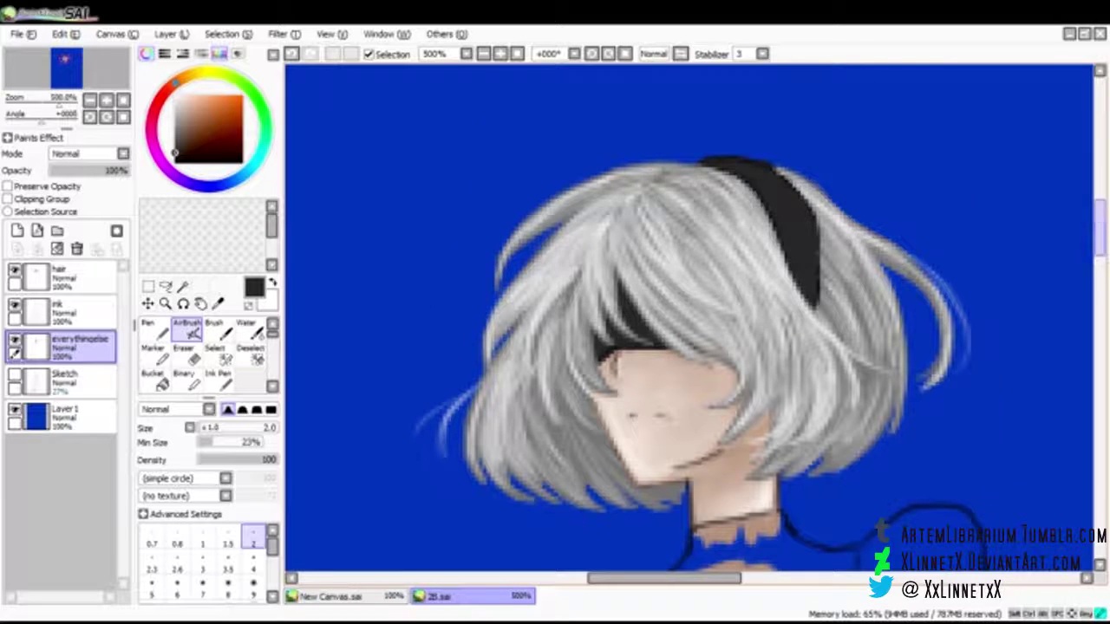
Step: Fill the dress's high collar and the smaller puffed shoulder with near-black grey
scroll(768, 174, "down", 5)
mouse_move(744, 275)
left_mouse_down()
mouse_move(763, 270)
mouse_move(704, 275)
mouse_move(695, 281)
mouse_move(707, 299)
mouse_move(646, 343)
mouse_move(720, 313)
mouse_move(772, 314)
mouse_move(753, 277)
mouse_move(709, 280)
mouse_move(793, 317)
left_mouse_up()
left_click_drag(768, 265, 791, 308)
mouse_move(774, 271)
left_mouse_down()
mouse_move(811, 302)
mouse_move(774, 273)
mouse_move(789, 320)
mouse_move(820, 333)
left_mouse_up()
mouse_move(639, 344)
left_mouse_down()
mouse_move(604, 362)
mouse_move(593, 390)
mouse_move(600, 358)
mouse_move(564, 350)
mouse_move(516, 387)
mouse_move(520, 438)
left_mouse_up()
mouse_move(546, 388)
left_mouse_down()
mouse_move(531, 395)
mouse_move(589, 358)
mouse_move(569, 380)
left_mouse_up()
Step: Set the brush size to 2.6 and paint dark grey around the chest opening and onto the larger shoulder
left_click(177, 561)
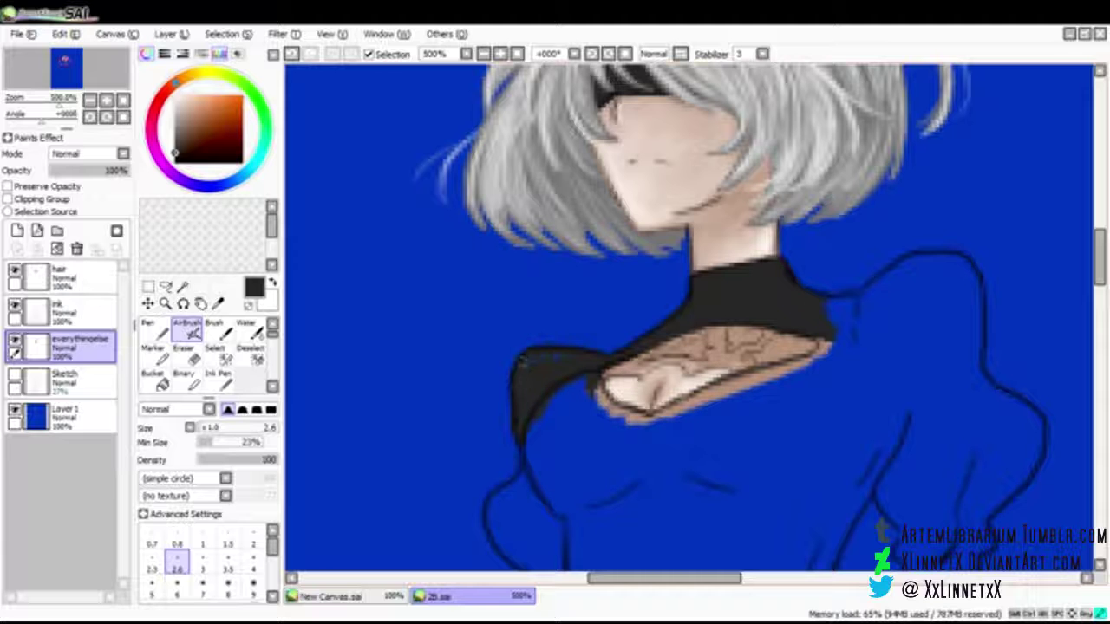
left_click_drag(572, 373, 607, 397)
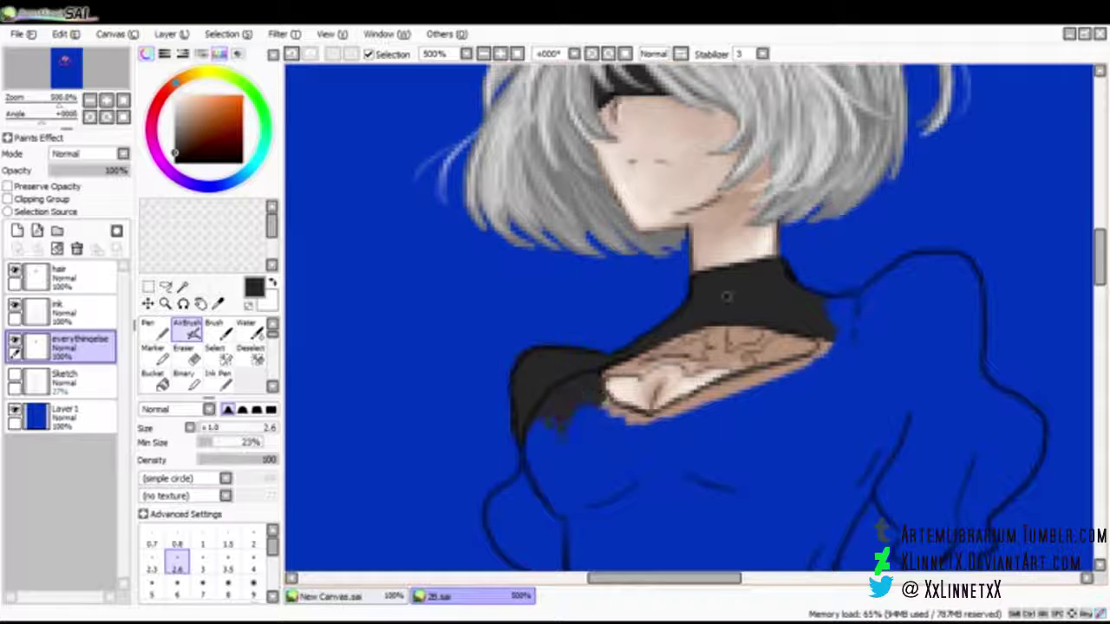
mouse_move(873, 308)
left_mouse_down()
mouse_move(800, 302)
mouse_move(874, 316)
mouse_move(797, 369)
mouse_move(704, 392)
mouse_move(659, 425)
left_mouse_up()
mouse_move(858, 327)
left_mouse_down()
mouse_move(903, 299)
mouse_move(844, 309)
mouse_move(890, 315)
mouse_move(921, 281)
mouse_move(867, 307)
mouse_move(910, 260)
left_mouse_up()
Step: Enlarge the brush to 4 and block in the bust and the larger puffed shoulder with dark grey
key("bracketright")
key("bracketright")
key("bracketright")
mouse_move(809, 385)
left_mouse_down()
mouse_move(754, 413)
mouse_move(722, 412)
mouse_move(772, 376)
mouse_move(715, 395)
mouse_move(770, 348)
mouse_move(646, 426)
mouse_move(658, 421)
mouse_move(631, 458)
mouse_move(635, 434)
mouse_move(589, 399)
mouse_move(600, 399)
mouse_move(588, 412)
mouse_move(579, 378)
mouse_move(534, 447)
mouse_move(540, 496)
mouse_move(556, 480)
mouse_move(651, 475)
left_mouse_up()
mouse_move(563, 484)
left_mouse_down()
mouse_move(705, 441)
mouse_move(646, 483)
mouse_move(813, 469)
left_mouse_up()
left_click_drag(933, 272, 953, 268)
mouse_move(973, 329)
left_mouse_down()
mouse_move(971, 372)
mouse_move(959, 288)
mouse_move(917, 289)
mouse_move(960, 290)
mouse_move(866, 349)
mouse_move(877, 422)
mouse_move(795, 390)
mouse_move(732, 462)
mouse_move(788, 473)
mouse_move(734, 485)
mouse_move(841, 478)
left_mouse_up()
mouse_move(882, 317)
left_mouse_down()
mouse_move(823, 386)
mouse_move(865, 432)
mouse_move(885, 364)
mouse_move(884, 501)
mouse_move(895, 358)
mouse_move(940, 309)
mouse_move(849, 371)
left_mouse_up()
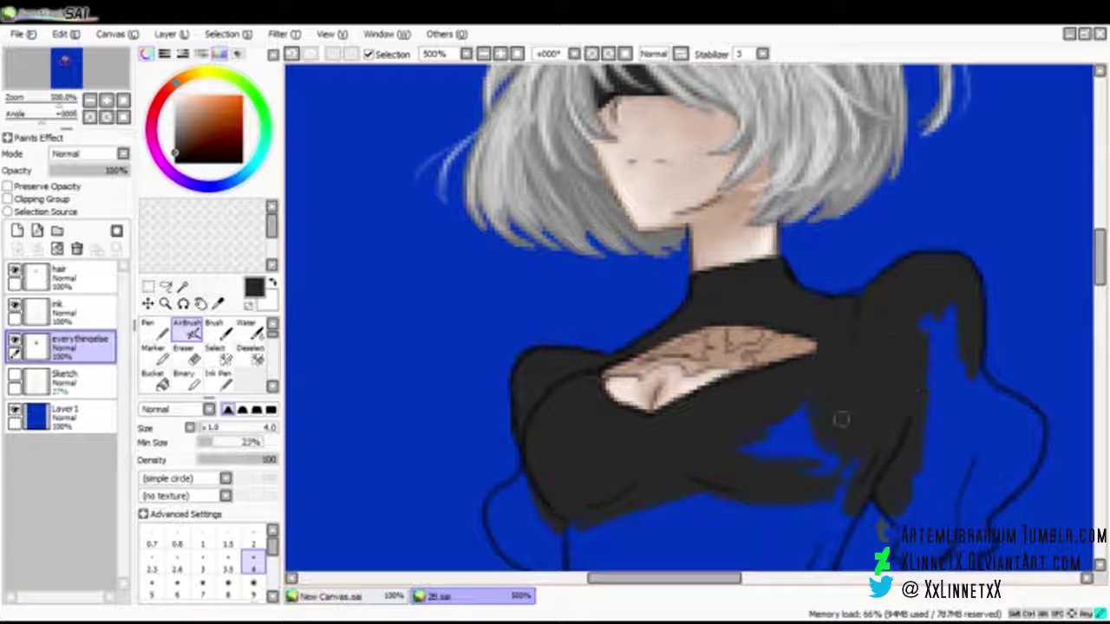
Step: Extend the dark grey over the side of the bodice and the upper arm below the larger shoulder
left_click_drag(844, 494, 843, 522)
left_click_drag(964, 324, 932, 355)
left_click_drag(959, 390, 926, 397)
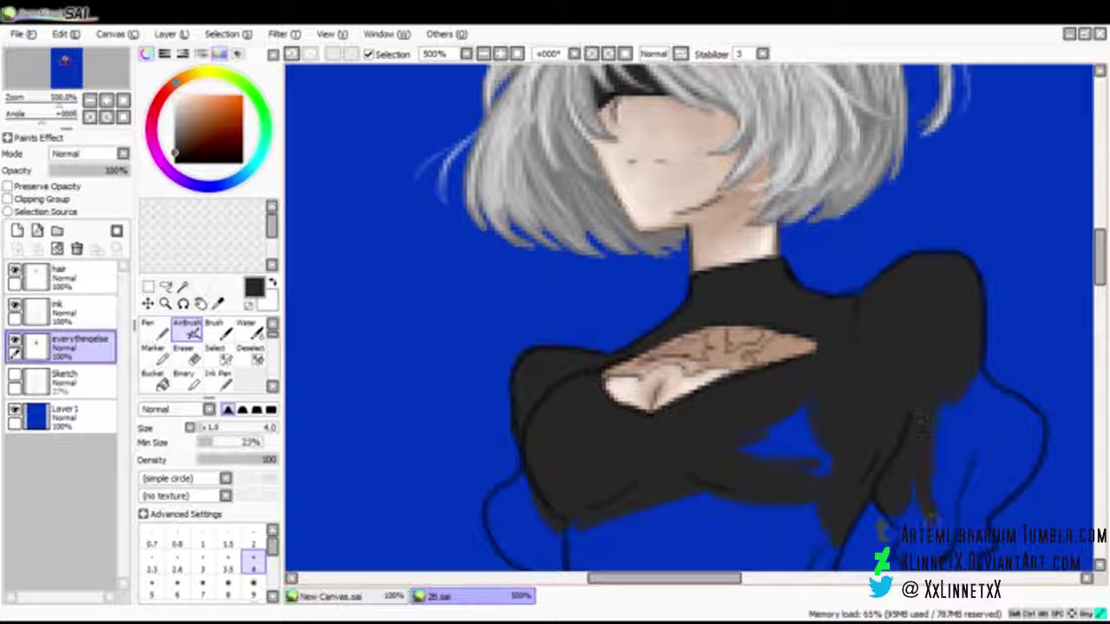
mouse_move(908, 530)
left_mouse_down()
mouse_move(952, 505)
mouse_move(940, 467)
mouse_move(976, 439)
left_mouse_up()
Step: Enlarge the brush to 9 and fill the remaining bust gaps and the upper torso with dark grey
left_click_drag(1099, 257, 1099, 261)
scroll(830, 293, "down", 4)
key("bracketright")
key("bracketright")
key("bracketright")
key("bracketright")
key("bracketright")
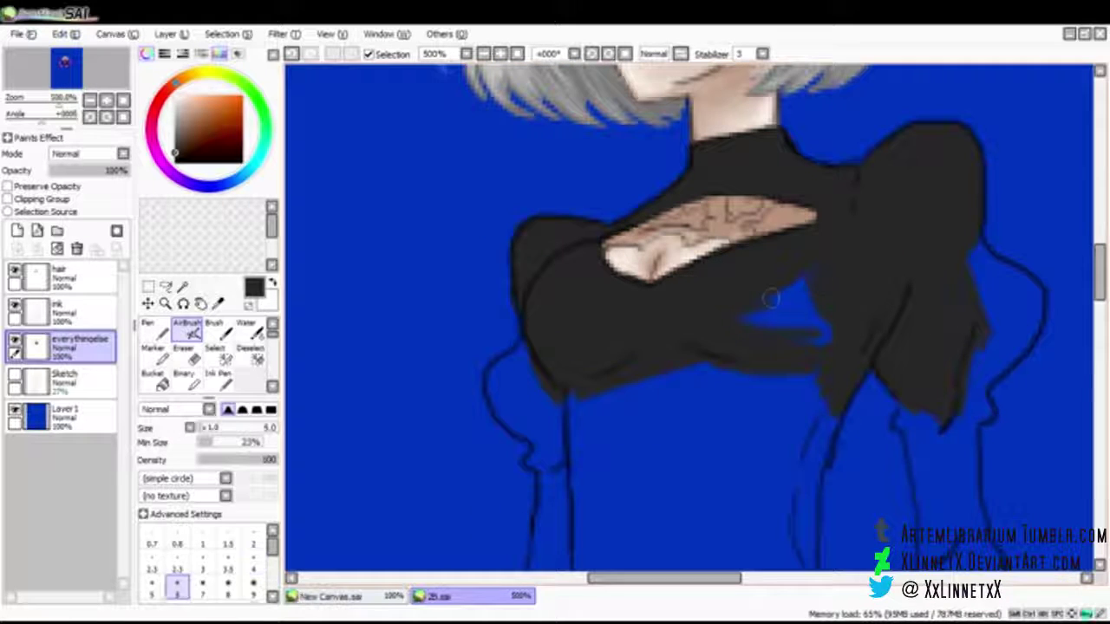
left_click_drag(812, 303, 793, 429)
mouse_move(602, 369)
left_mouse_down()
mouse_move(572, 400)
mouse_move(568, 461)
mouse_move(598, 482)
mouse_move(603, 404)
mouse_move(710, 348)
mouse_move(660, 391)
mouse_move(732, 402)
mouse_move(775, 449)
mouse_move(808, 448)
mouse_move(832, 409)
mouse_move(765, 488)
mouse_move(727, 369)
mouse_move(702, 477)
mouse_move(673, 432)
mouse_move(635, 501)
mouse_move(611, 439)
mouse_move(582, 474)
mouse_move(574, 516)
left_mouse_up()
mouse_move(564, 355)
left_mouse_down()
mouse_move(565, 308)
mouse_move(584, 342)
left_mouse_up()
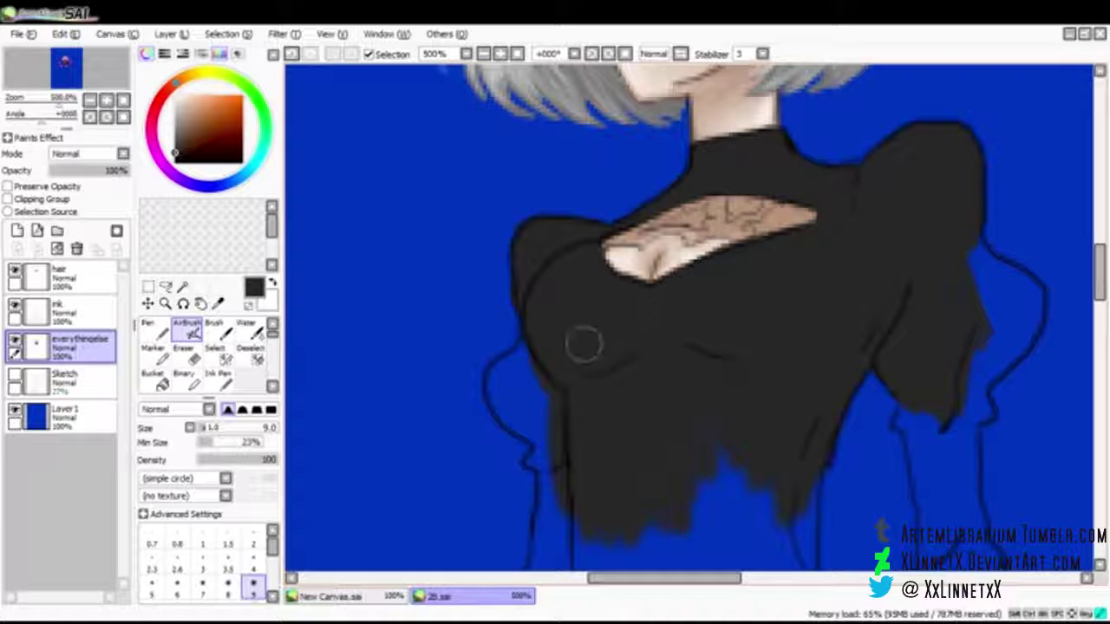
Step: Fill the larger puffed sleeve with dark grey, reducing the brush to size 3 for its outer edges and cuff
mouse_move(945, 408)
left_mouse_down()
mouse_move(952, 247)
mouse_move(995, 285)
mouse_move(978, 265)
mouse_move(940, 268)
mouse_move(983, 230)
mouse_move(946, 491)
mouse_move(954, 445)
mouse_move(942, 392)
mouse_move(965, 381)
mouse_move(969, 393)
mouse_move(1007, 342)
mouse_move(995, 312)
left_mouse_up()
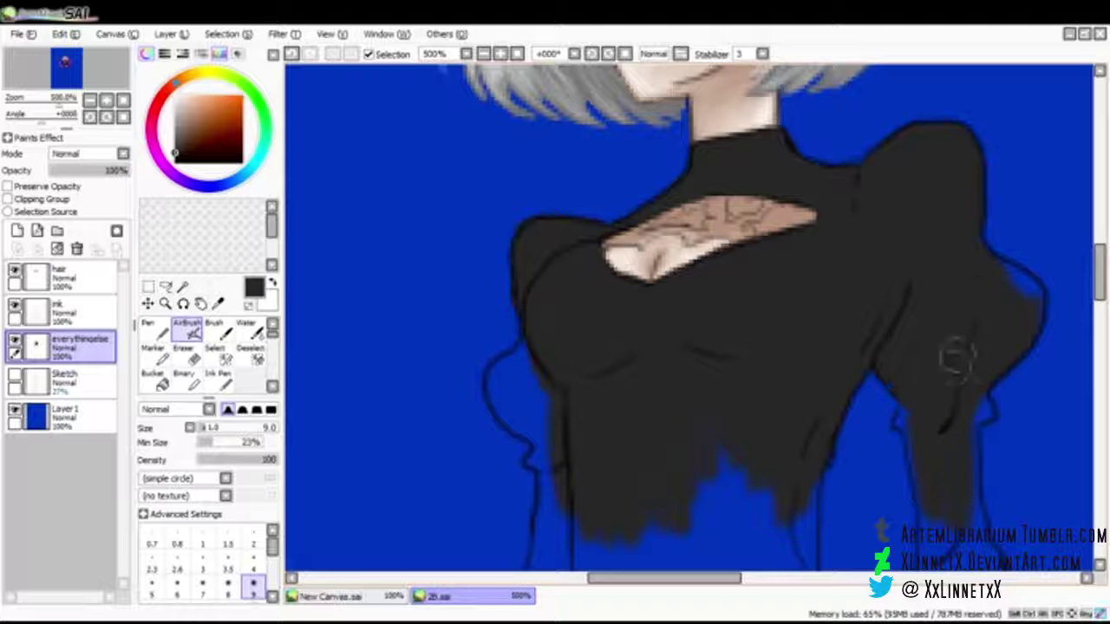
key("bracketleft")
key("bracketleft")
key("bracketleft")
key("bracketleft")
key("bracketleft")
key("bracketleft")
key("bracketleft")
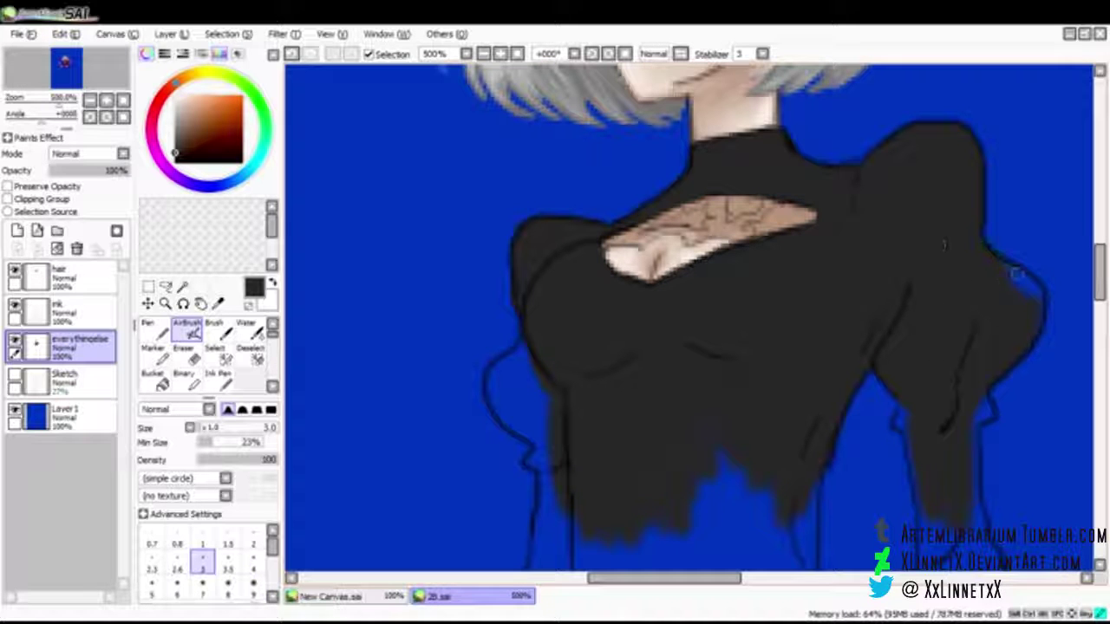
left_click_drag(1031, 286, 1030, 328)
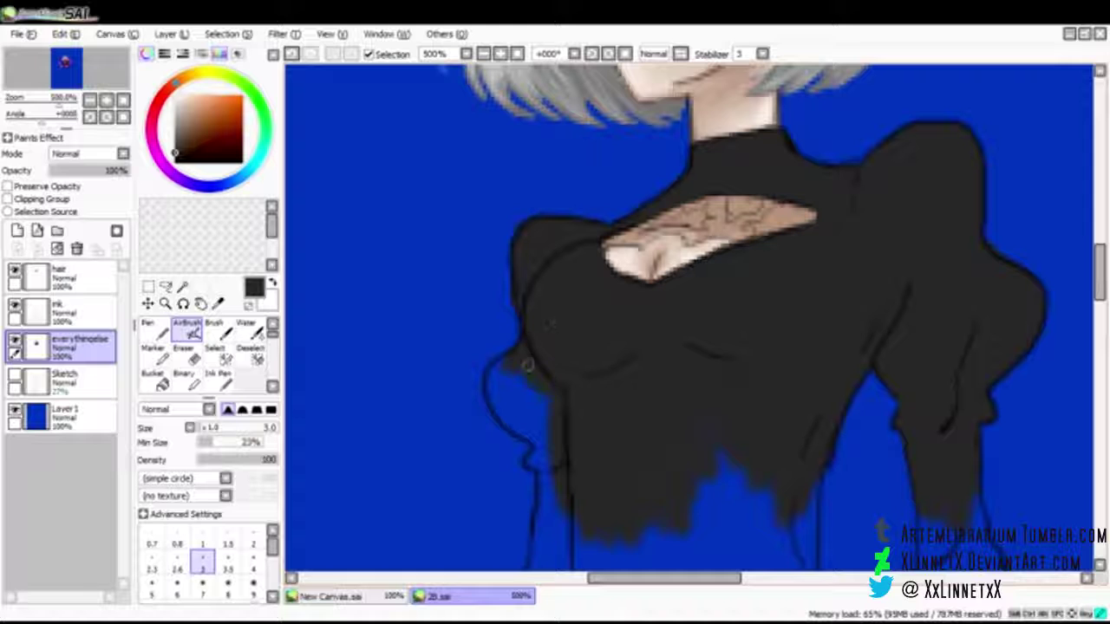
Step: Fill the smaller puffed sleeve and its forearm down to the lap with dark grey at brush size 3
left_click_drag(490, 397, 505, 373)
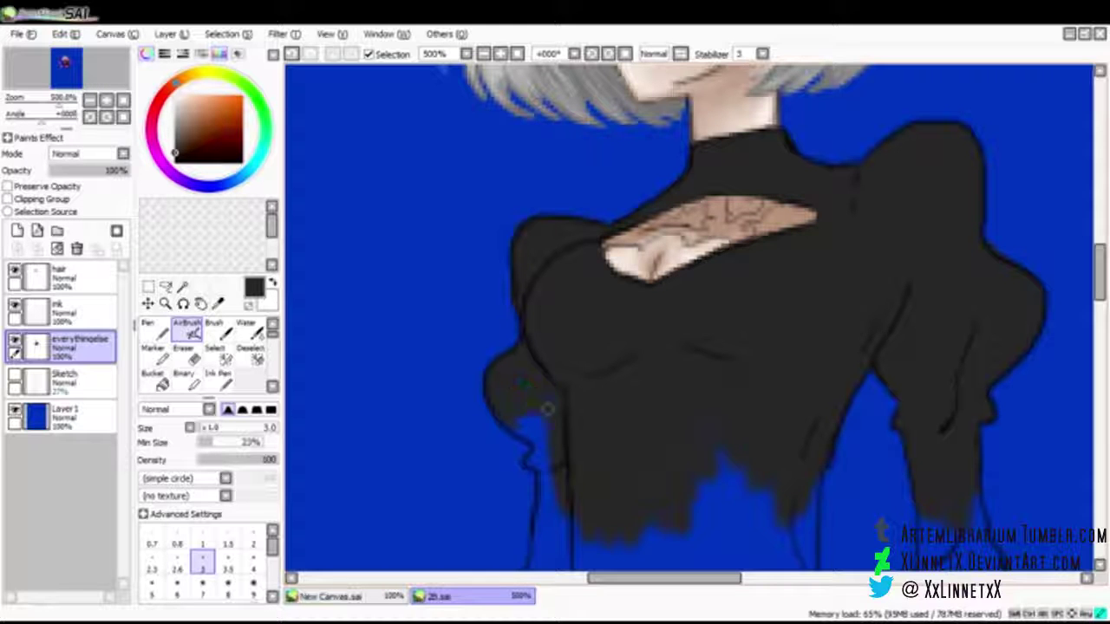
left_click_drag(562, 492, 543, 490)
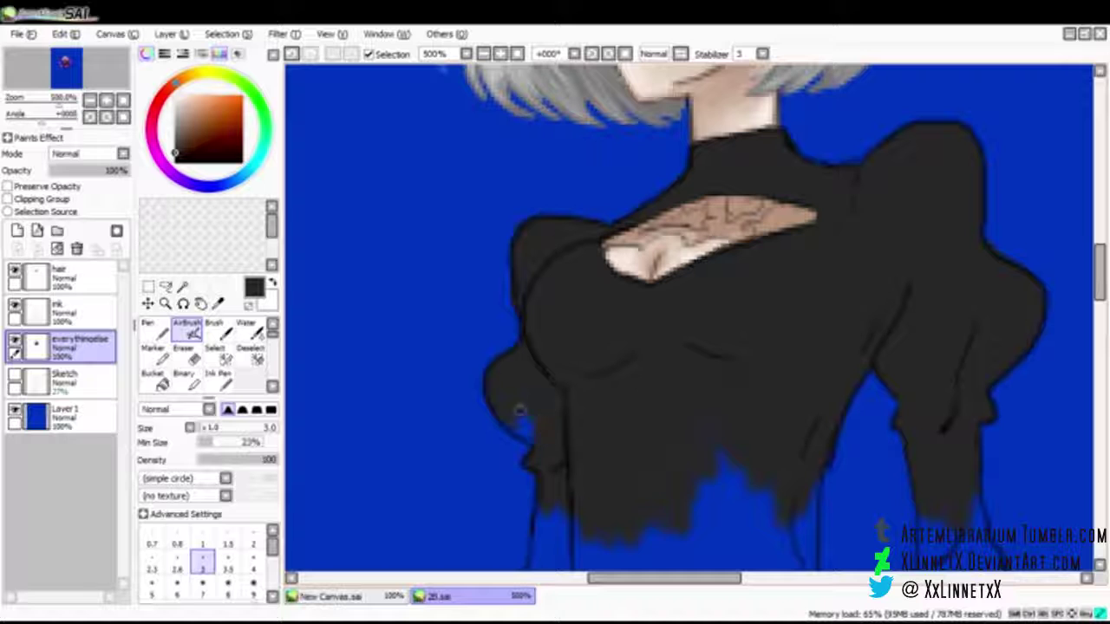
scroll(689, 317, "down", 5)
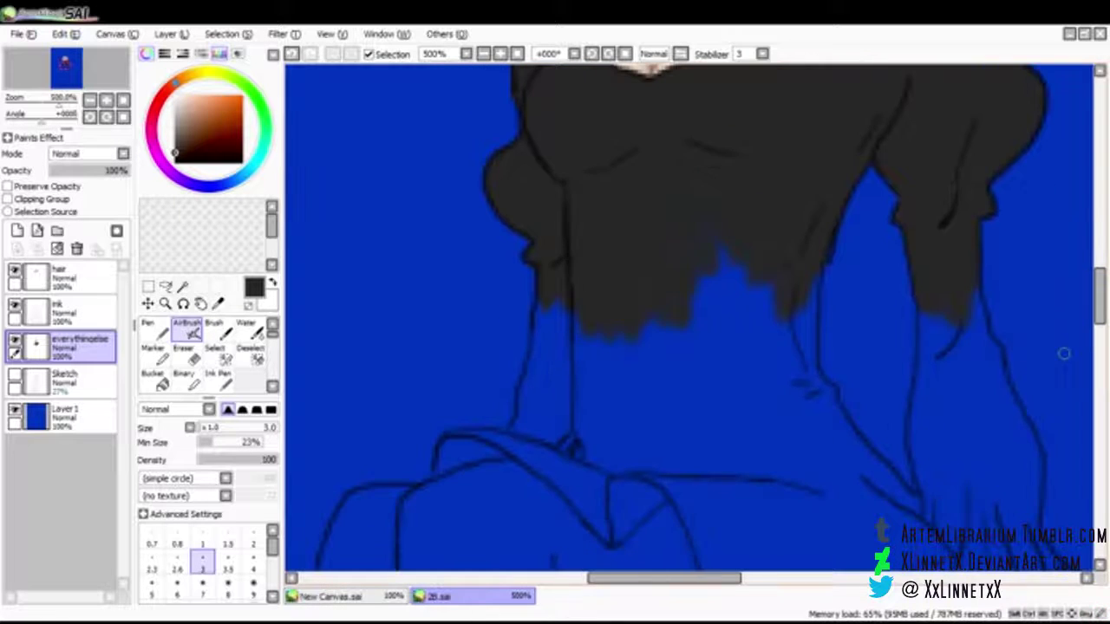
mouse_move(553, 344)
left_mouse_down()
mouse_move(563, 317)
mouse_move(566, 361)
left_mouse_up()
mouse_move(567, 437)
left_mouse_down()
mouse_move(573, 449)
mouse_move(569, 439)
left_mouse_up()
left_click_drag(545, 369, 546, 380)
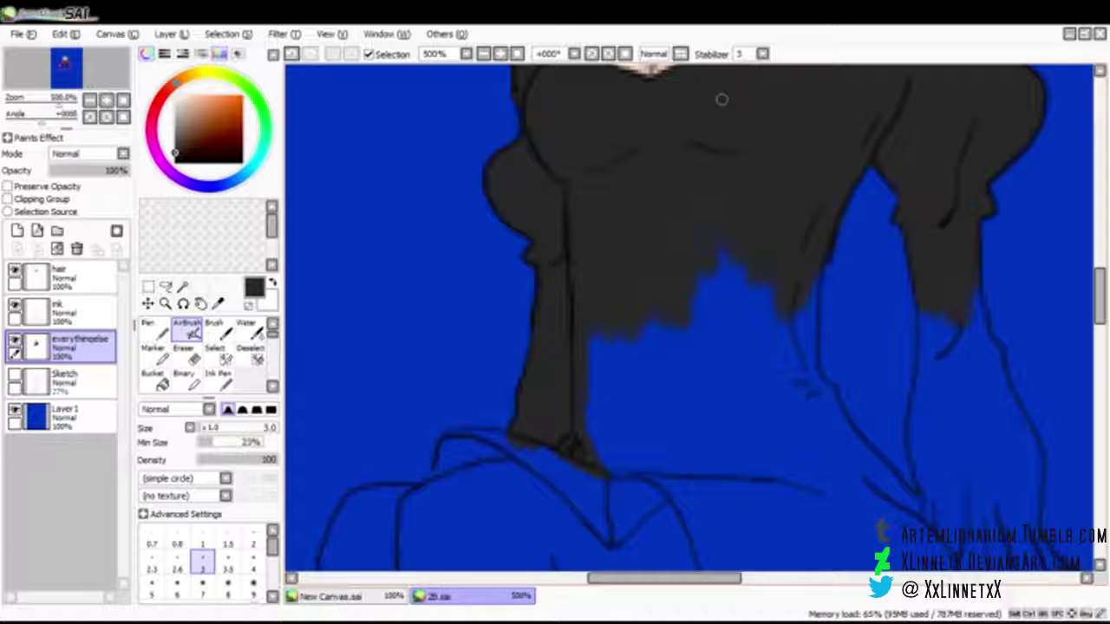
Step: Extend the dark grey down the side of the waist and the larger forearm to the back of the hand at brush size 5
key("bracketright")
key("bracketright")
key("bracketright")
mouse_move(715, 269)
left_mouse_down()
mouse_move(676, 317)
mouse_move(624, 339)
mouse_move(588, 332)
left_mouse_up()
mouse_move(601, 437)
left_mouse_down()
mouse_move(627, 446)
mouse_move(686, 508)
mouse_move(672, 442)
mouse_move(619, 426)
mouse_move(671, 387)
mouse_move(760, 270)
mouse_move(797, 300)
mouse_move(806, 365)
mouse_move(810, 266)
mouse_move(785, 317)
mouse_move(723, 309)
mouse_move(759, 312)
mouse_move(805, 382)
mouse_move(827, 391)
mouse_move(800, 381)
mouse_move(829, 227)
left_mouse_up()
mouse_move(943, 332)
left_mouse_down()
mouse_move(945, 391)
mouse_move(924, 302)
mouse_move(922, 371)
mouse_move(952, 502)
mouse_move(925, 453)
mouse_move(932, 505)
left_mouse_up()
mouse_move(943, 360)
left_mouse_down()
mouse_move(980, 257)
mouse_move(961, 302)
mouse_move(978, 314)
mouse_move(964, 419)
mouse_move(998, 422)
mouse_move(993, 347)
mouse_move(982, 461)
left_mouse_up()
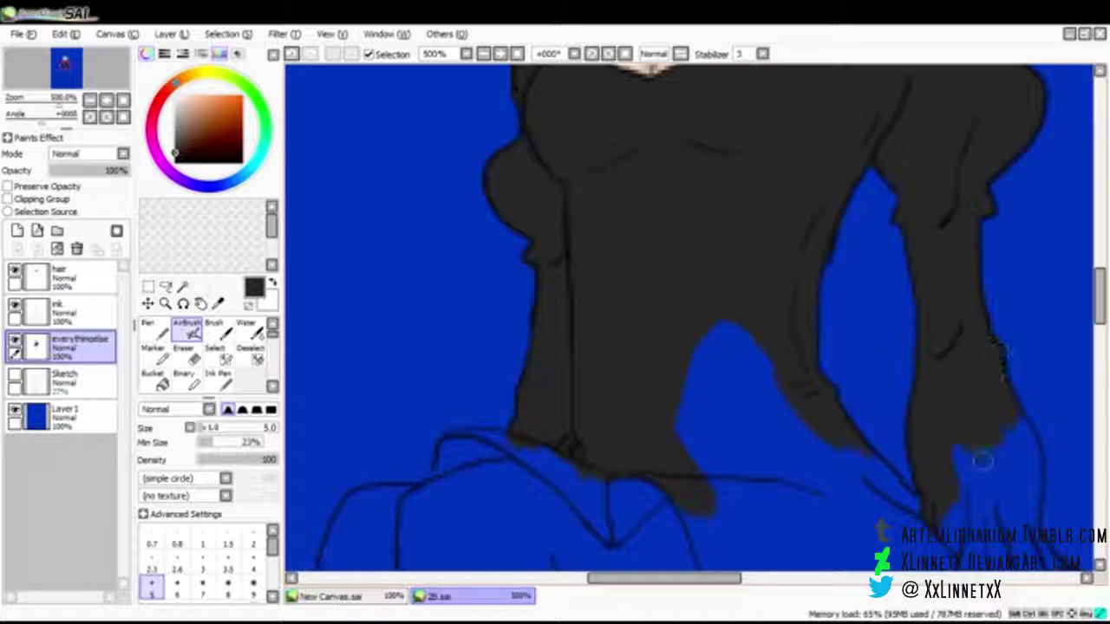
scroll(991, 310, "down", 3)
mouse_move(973, 366)
left_mouse_down()
mouse_move(953, 373)
mouse_move(998, 295)
left_mouse_up()
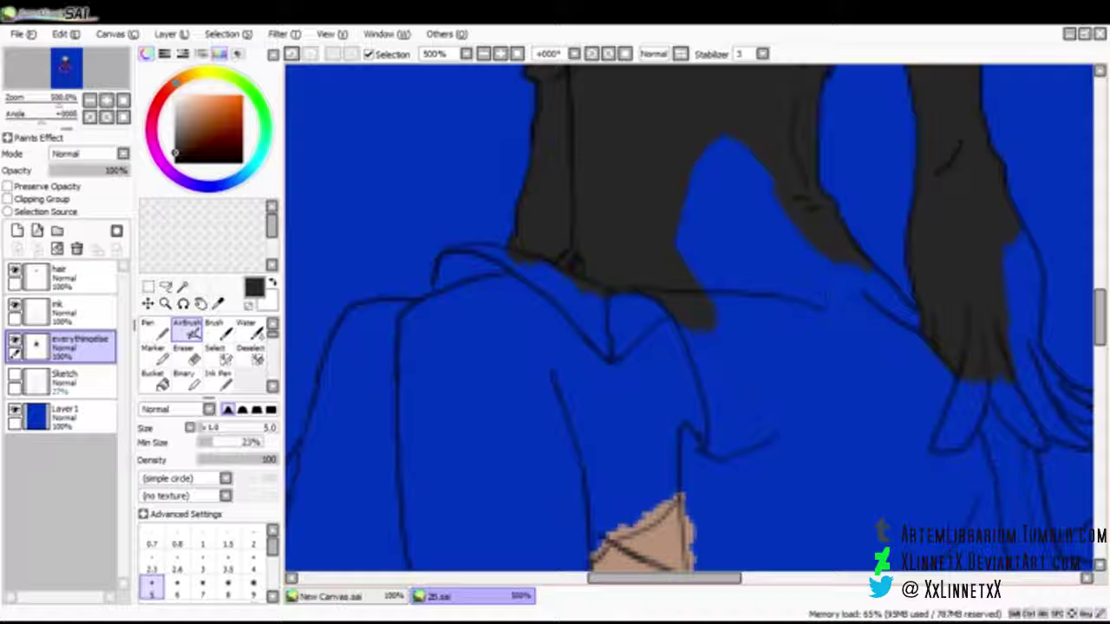
Step: Fill the remaining gap in the lower torso and the pointed front of the waist with dark grey at brush size 8
left_click(227, 587)
mouse_move(731, 140)
left_mouse_down()
mouse_move(738, 173)
mouse_move(746, 122)
mouse_move(751, 230)
mouse_move(716, 230)
mouse_move(707, 277)
mouse_move(734, 321)
mouse_move(696, 282)
left_mouse_up()
mouse_move(680, 180)
left_mouse_down()
mouse_move(793, 217)
mouse_move(846, 299)
mouse_move(901, 323)
mouse_move(854, 284)
left_mouse_up()
mouse_move(576, 271)
left_mouse_down()
mouse_move(521, 246)
mouse_move(583, 287)
mouse_move(587, 311)
left_mouse_up()
Step: Reduce the brush to size 2.3 and paint dark grey along the narrow waist flap and the skirt's front edge
left_click(177, 587)
key("bracketleft")
key("bracketleft")
key("bracketleft")
key("bracketleft")
key("bracketleft")
key("bracketleft")
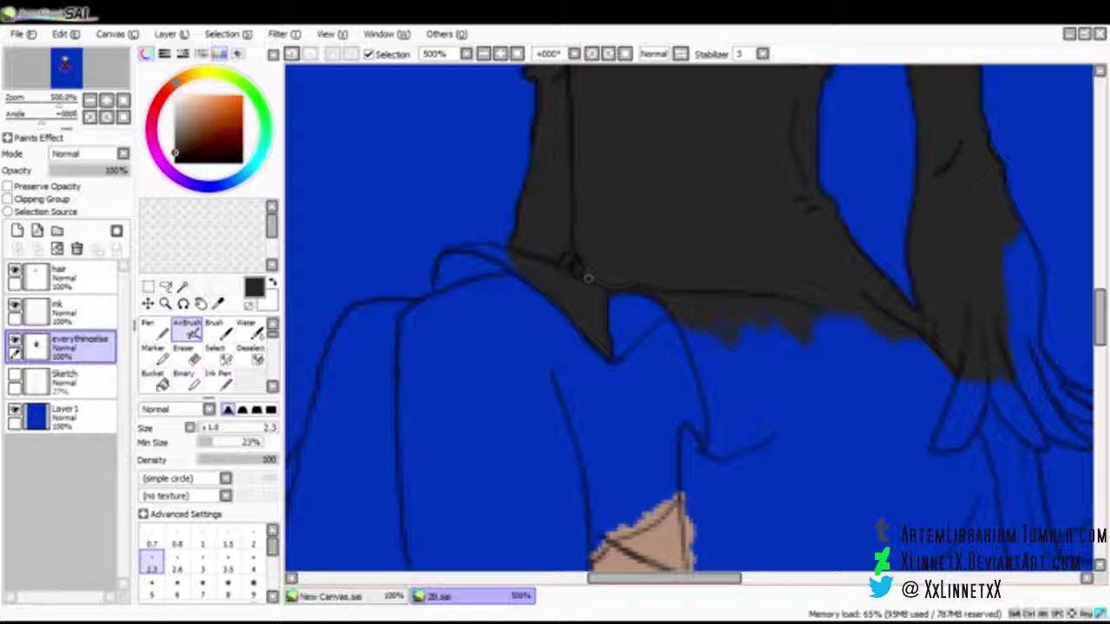
left_click_drag(692, 338, 698, 360)
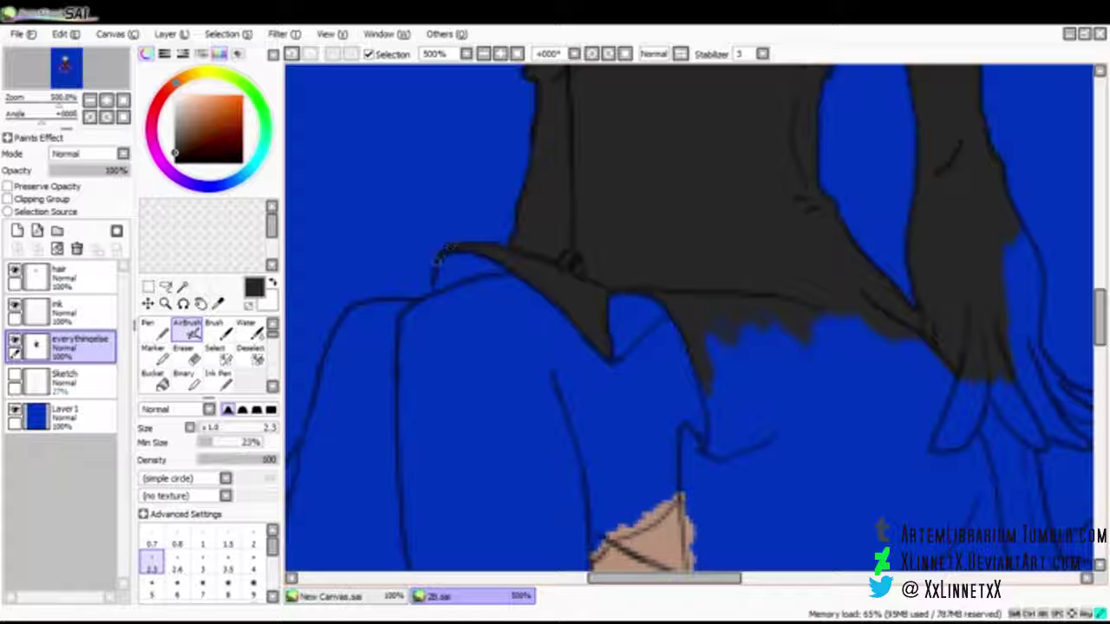
Step: Fill the rest of the gloved hand and its fingers with dark grey at brush size 3.5
left_click_drag(685, 578, 715, 578)
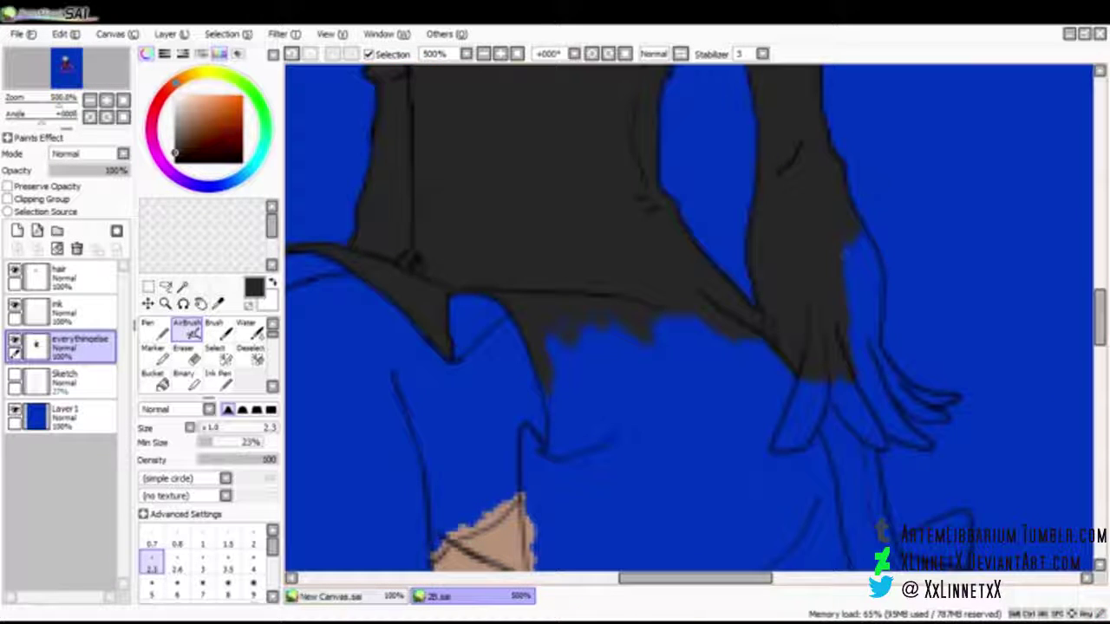
key("bracketright")
key("bracketright")
key("bracketright")
key("bracketright")
mouse_move(837, 236)
left_mouse_down()
mouse_move(862, 279)
mouse_move(863, 391)
left_mouse_up()
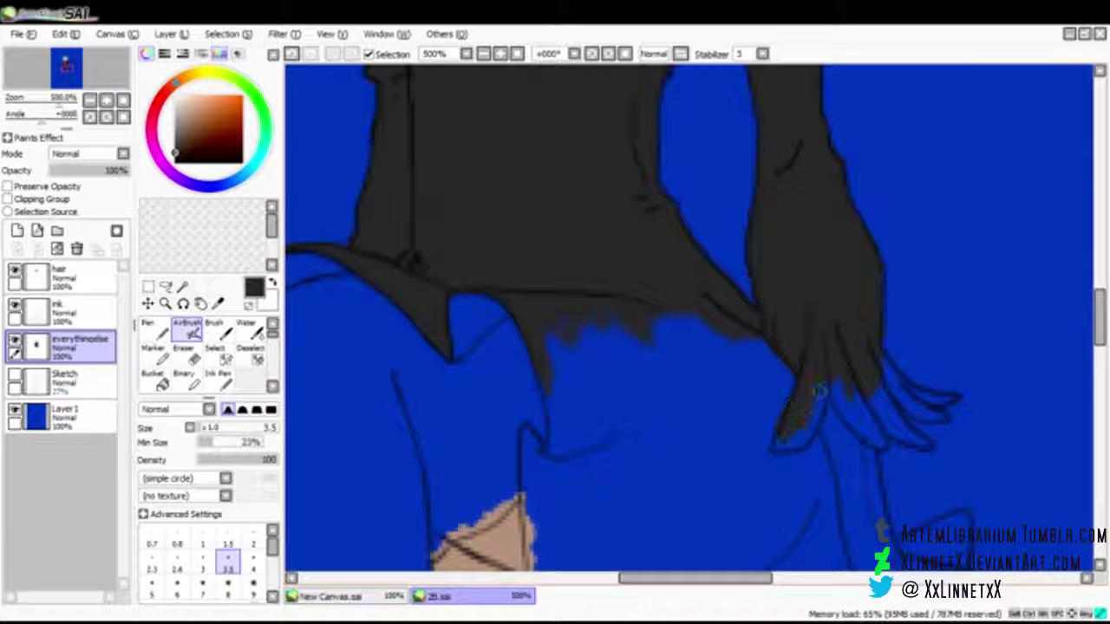
mouse_move(853, 406)
left_mouse_down()
mouse_move(876, 436)
mouse_move(922, 439)
left_mouse_up()
mouse_move(893, 390)
left_mouse_down()
mouse_move(875, 347)
mouse_move(924, 408)
mouse_move(902, 385)
left_mouse_up()
Step: Fill the skirt over the hip and thigh with dark grey at brush size 14, refining its rear edge at size 3
left_click_drag(1099, 313, 1099, 333)
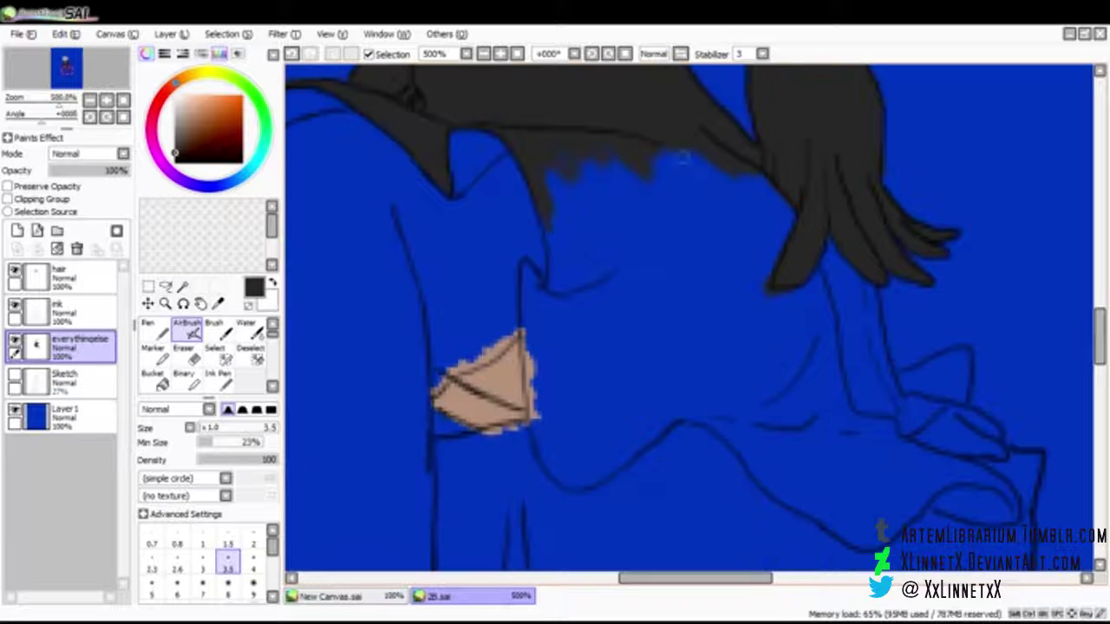
key("bracketright")
key("bracketright")
key("bracketright")
key("bracketright")
key("bracketright")
key("bracketright")
key("bracketright")
key("bracketright")
key("bracketright")
mouse_move(692, 155)
left_mouse_down()
mouse_move(693, 198)
mouse_move(640, 166)
left_mouse_up()
mouse_move(572, 165)
left_mouse_down()
mouse_move(599, 286)
mouse_move(729, 260)
mouse_move(784, 234)
mouse_move(784, 350)
mouse_move(714, 384)
mouse_move(690, 356)
mouse_move(598, 399)
mouse_move(780, 464)
mouse_move(885, 485)
left_mouse_up()
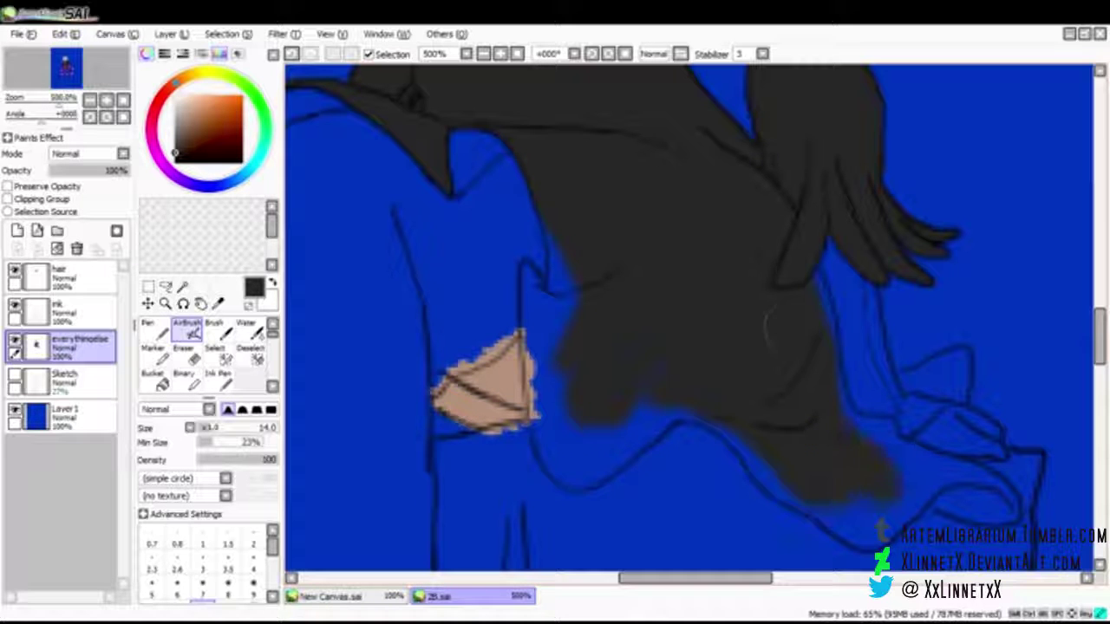
mouse_move(616, 416)
left_mouse_down()
mouse_move(564, 347)
mouse_move(598, 469)
left_mouse_up()
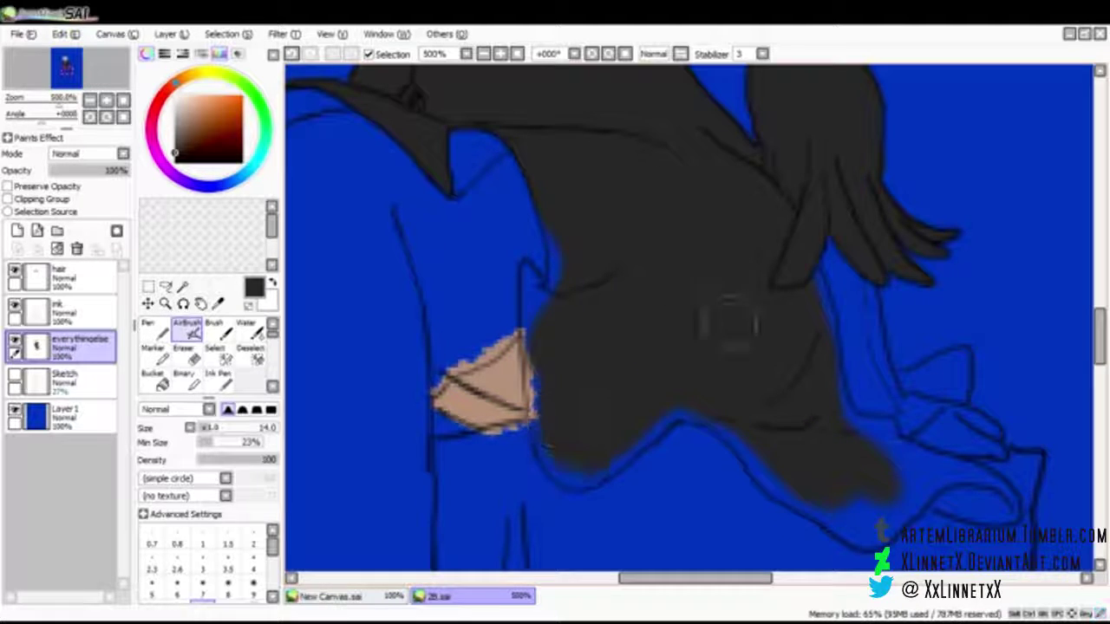
left_click(201, 563)
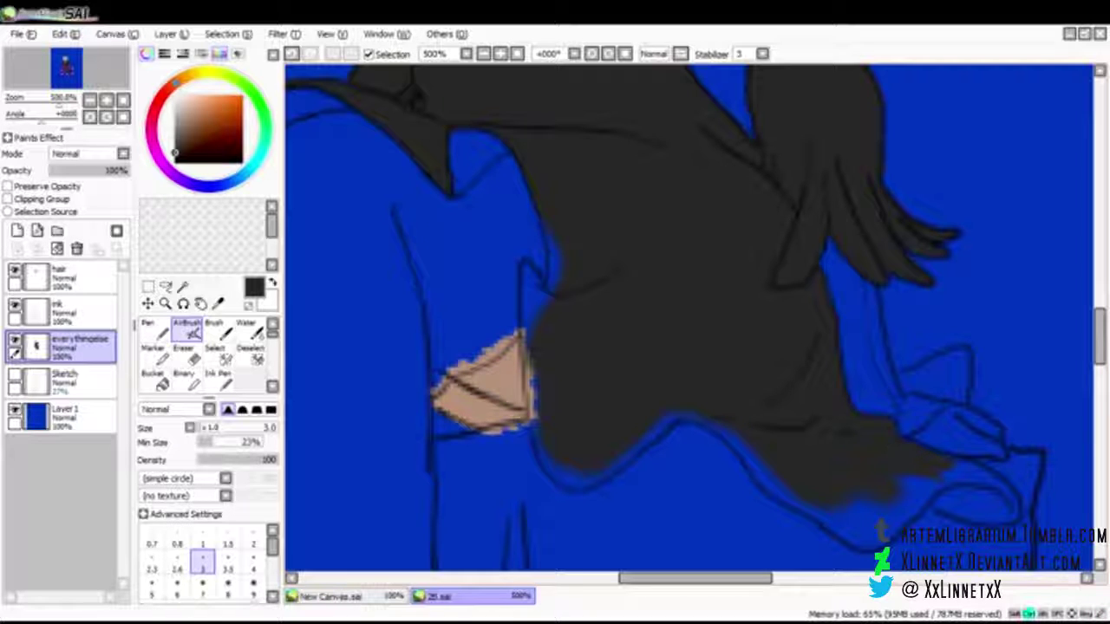
key("alt+Tab")
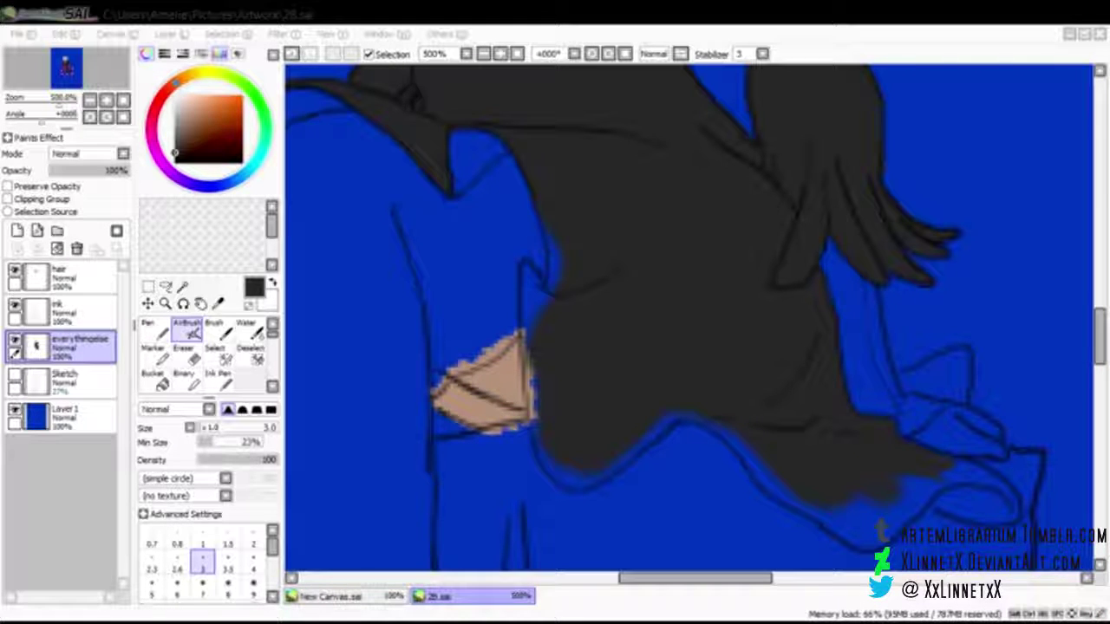